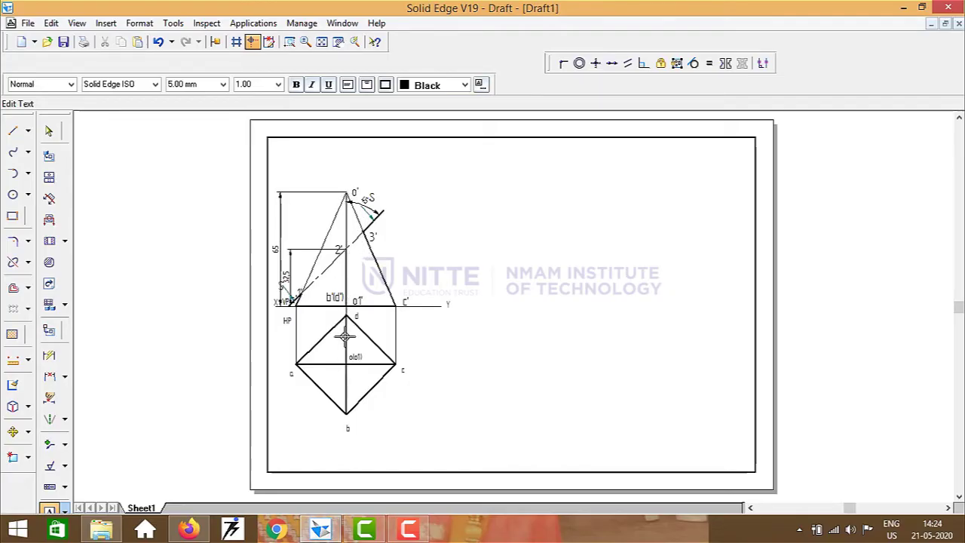
Step: Extend the 2' label on the pyramid's axis to read 2'(4') and shift it slightly up and left of the axis
key("Escape")
left_click(358, 250)
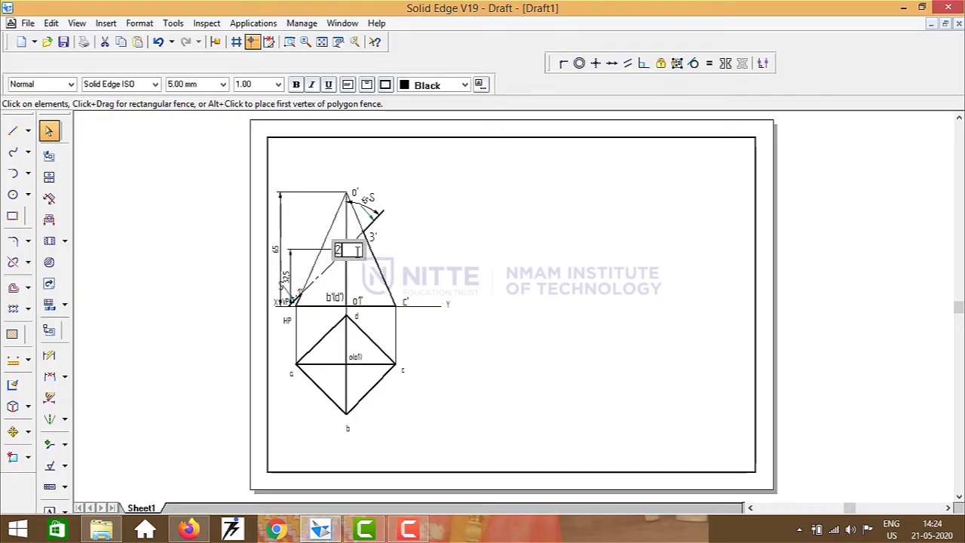
type("(4')")
left_click_drag(351, 242, 343, 238)
left_click(438, 248)
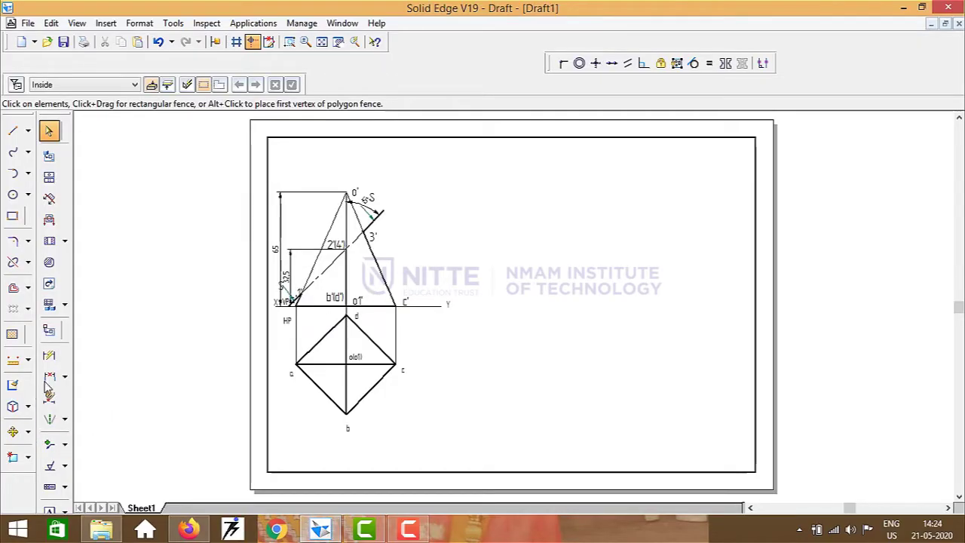
Step: Dimension base edge ab in the top view, placing the dimension outside the square
left_click(49, 355)
left_click(298, 378)
left_click(294, 412)
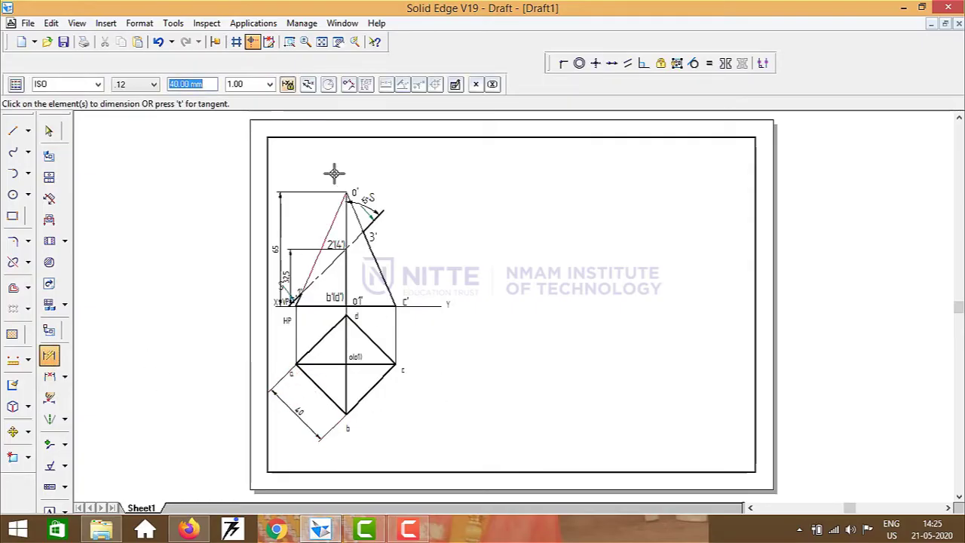
Step: Draw an inclined line about 75 mm long with line width .05 in the empty area beside the front view
left_click(14, 134)
left_click(137, 85)
type(".05")
key("Return")
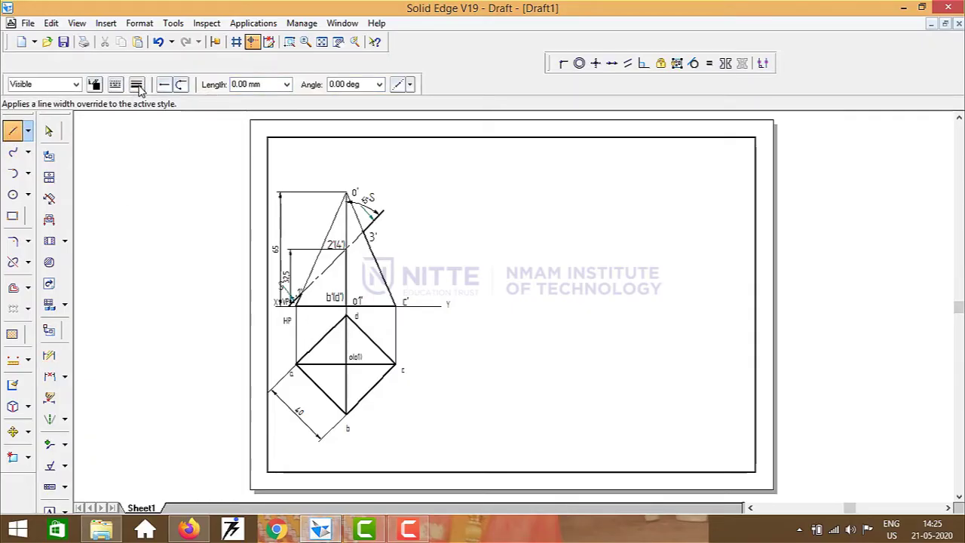
left_click(115, 85)
left_click(135, 99)
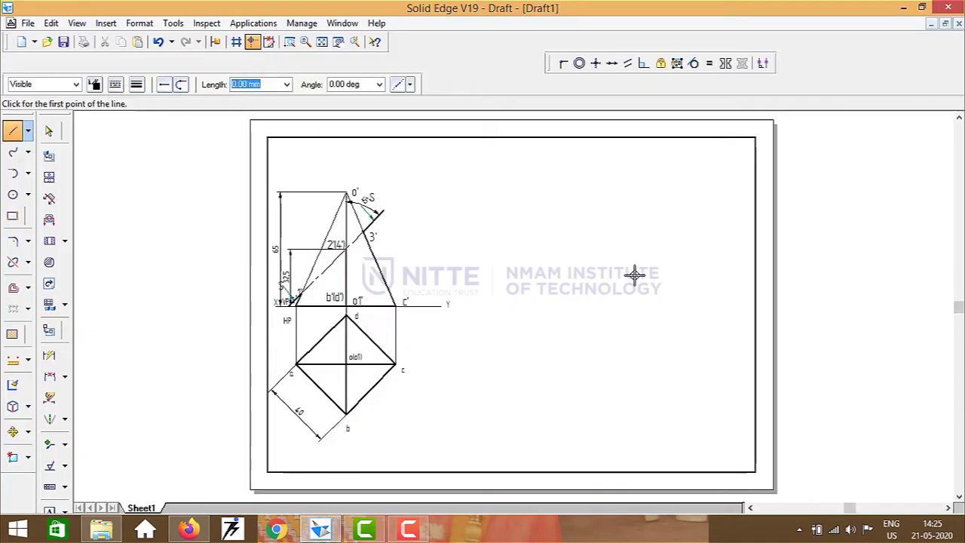
left_click(537, 178)
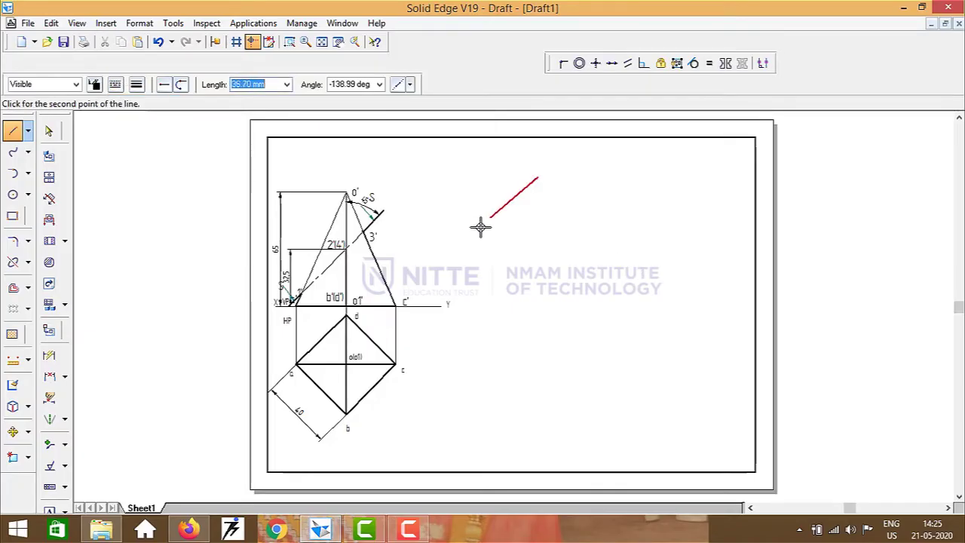
left_click(449, 274)
right_click(177, 345)
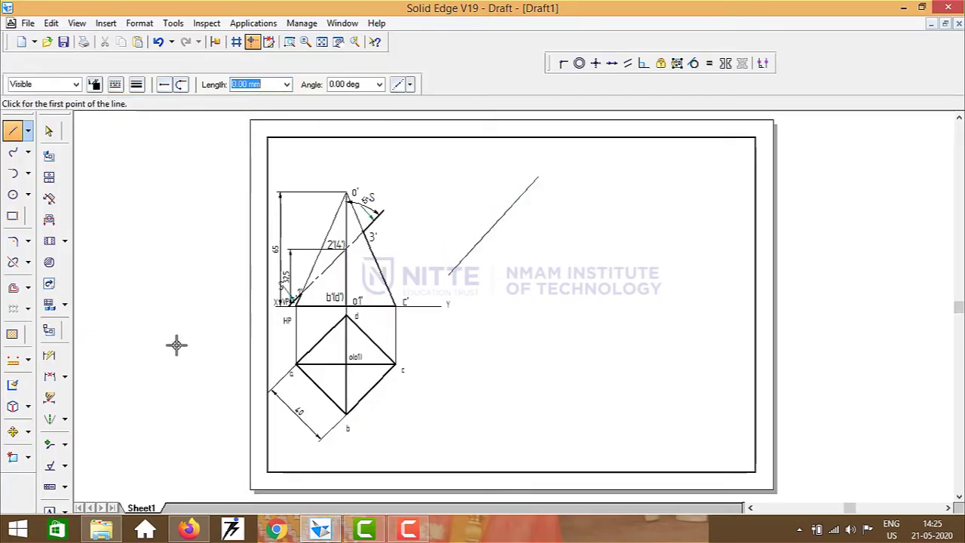
Step: Dimension the inclined line's length, placing the dimension on its upper side
left_click(56, 356)
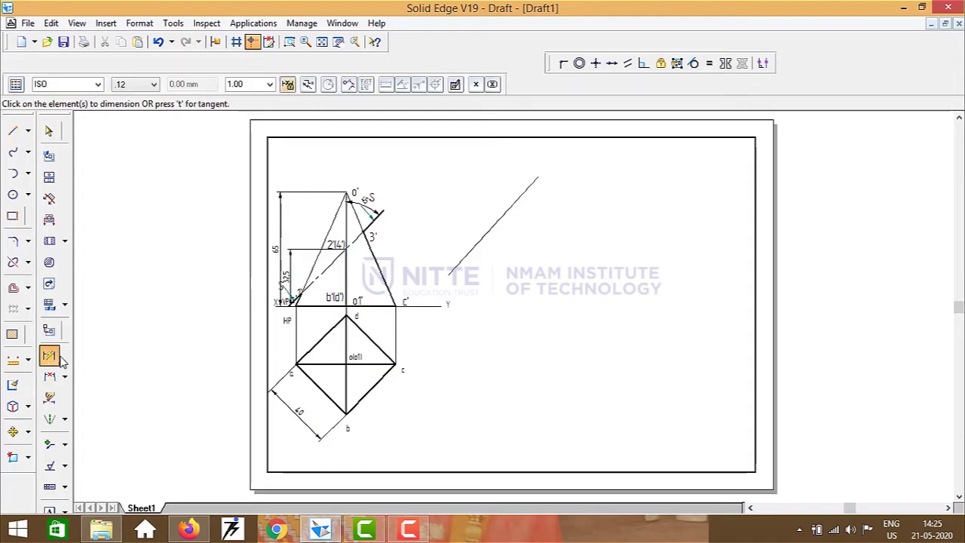
left_click(486, 233)
left_click(470, 224)
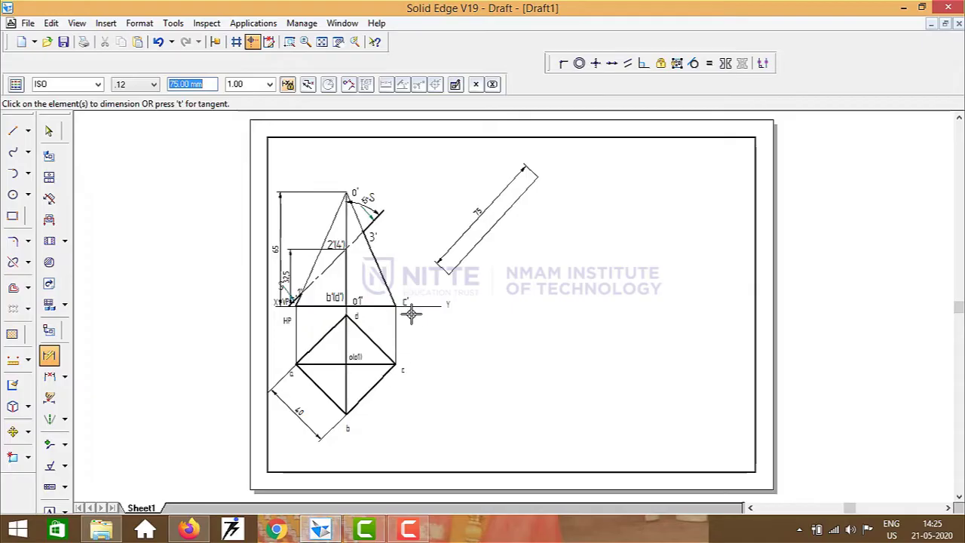
Step: Dimension the slant edge from apex o' to base corner c' in the front view with a two-point distance dimension
left_click(351, 364)
left_click(56, 359)
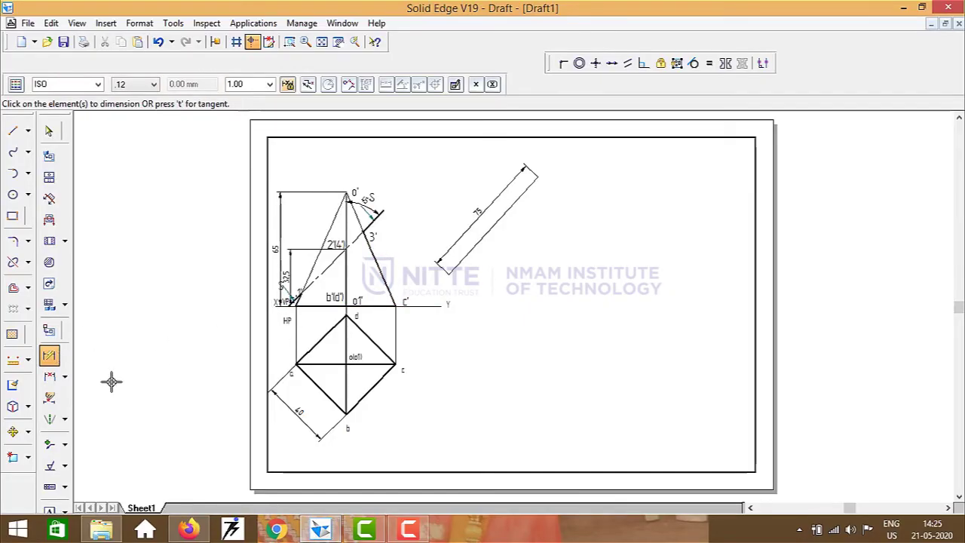
left_click(56, 379)
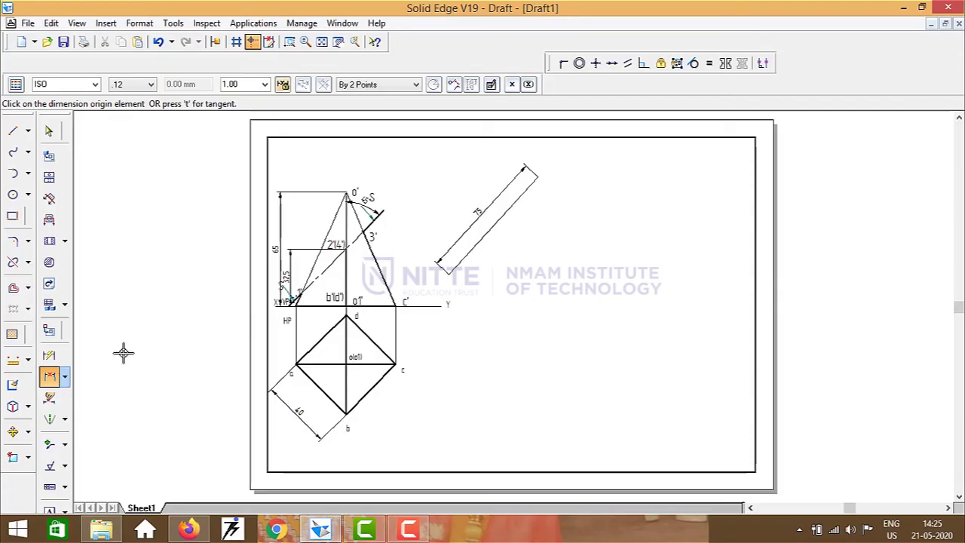
left_click(346, 190)
left_click(386, 282)
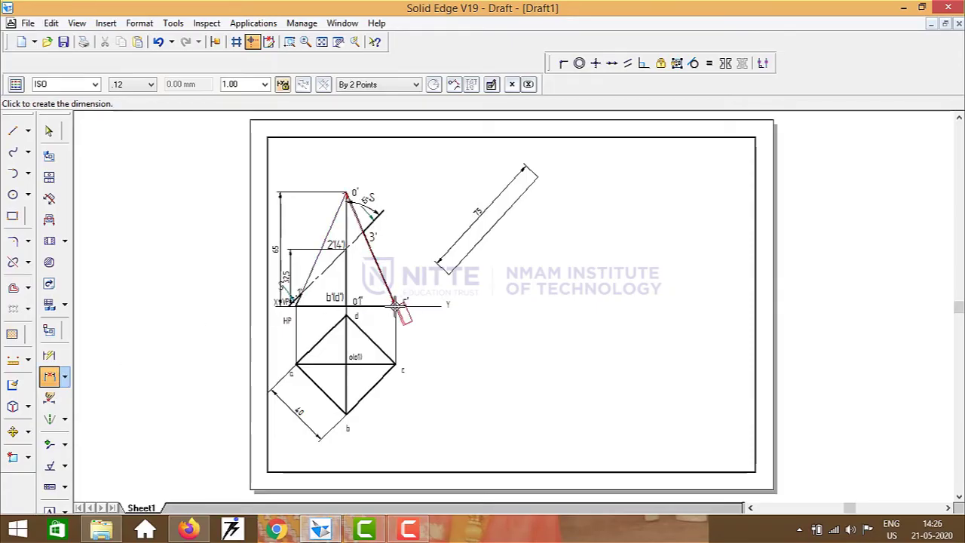
left_click(407, 256)
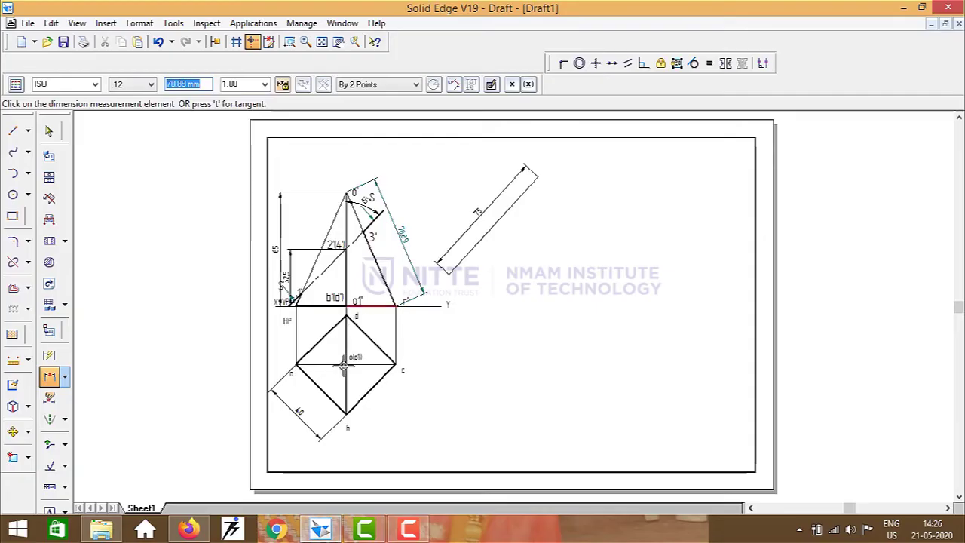
left_click(351, 407)
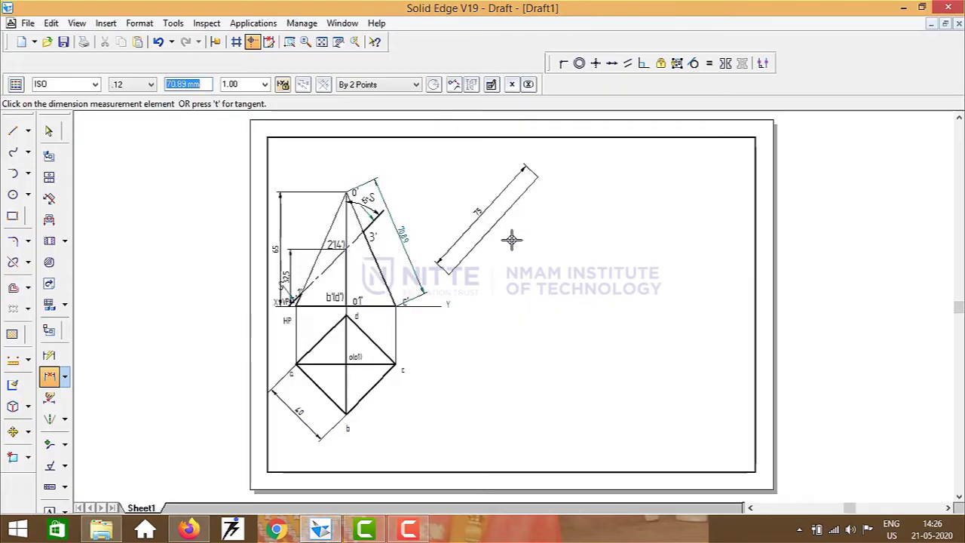
Step: Set the inclined line's length dimension to 70.89 mm
key("Escape")
left_click(490, 213)
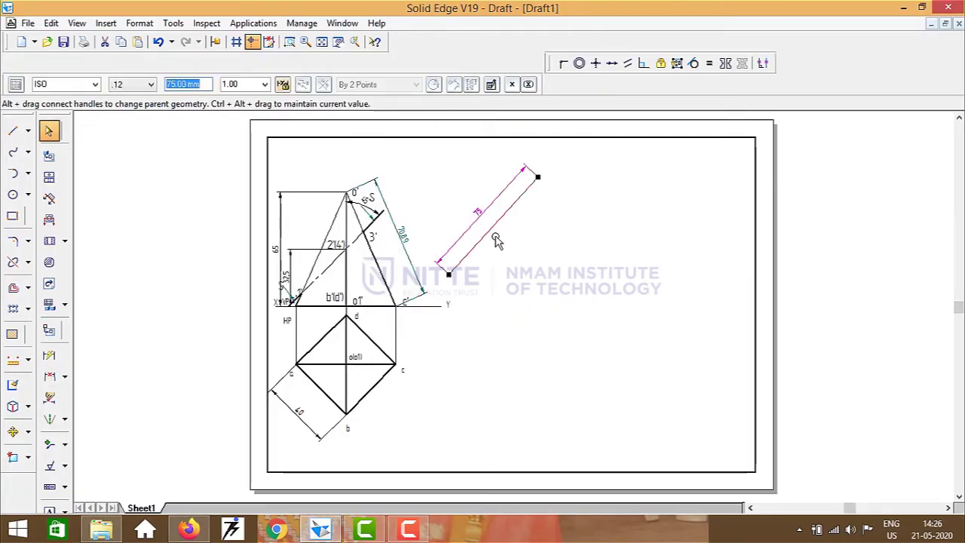
type("70.89")
key("Return")
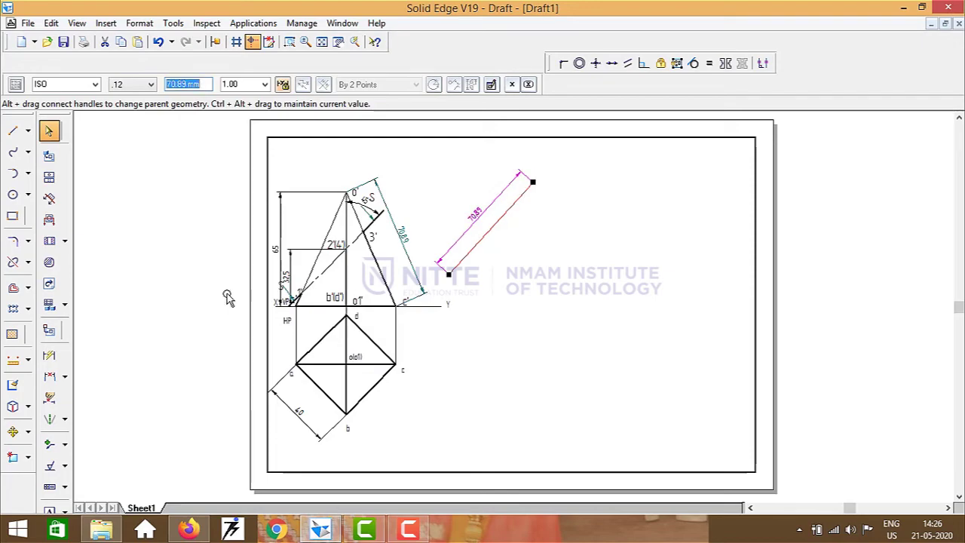
Step: Draw a 70.89 mm radius arc centred on the inclined line's upper end, sweeping from its lower end around below the centre
left_click(28, 173)
left_click(109, 206)
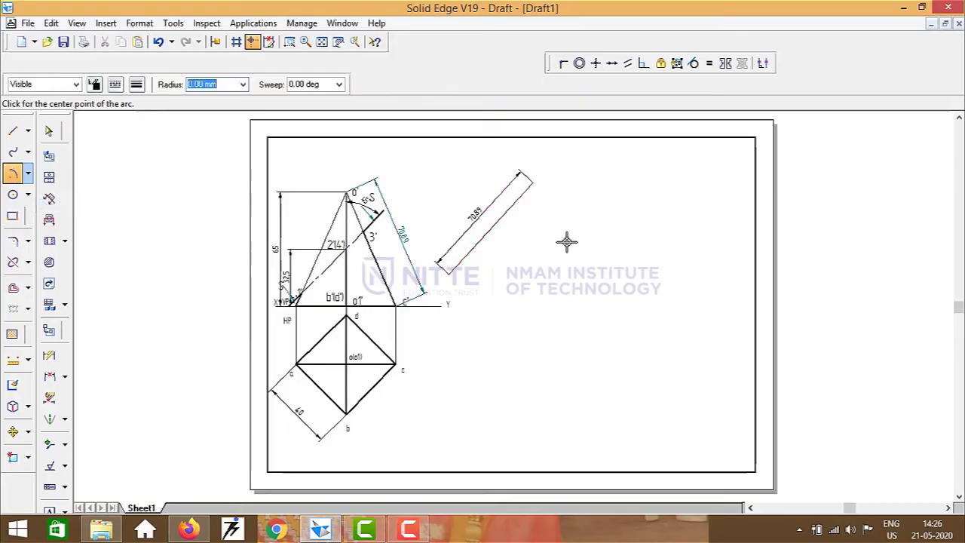
left_click(533, 182)
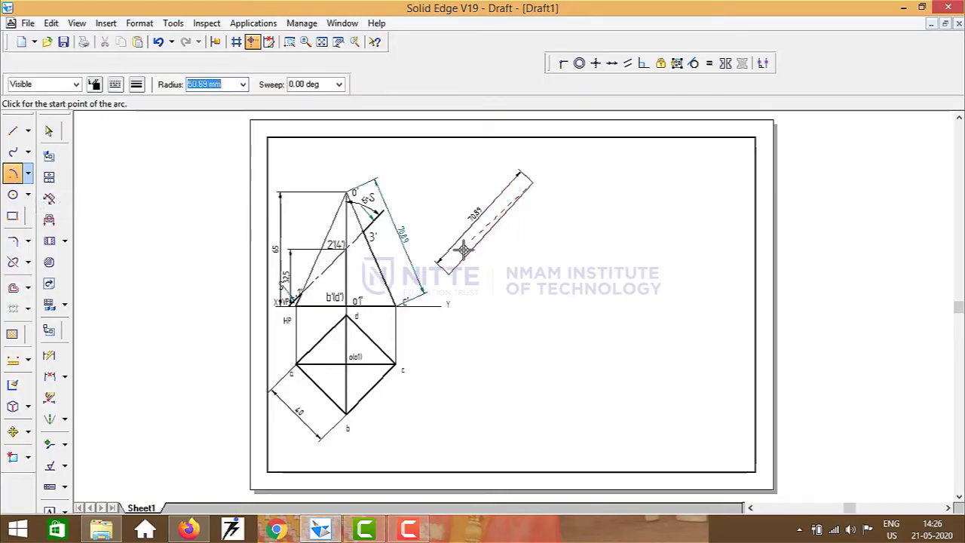
left_click(442, 267)
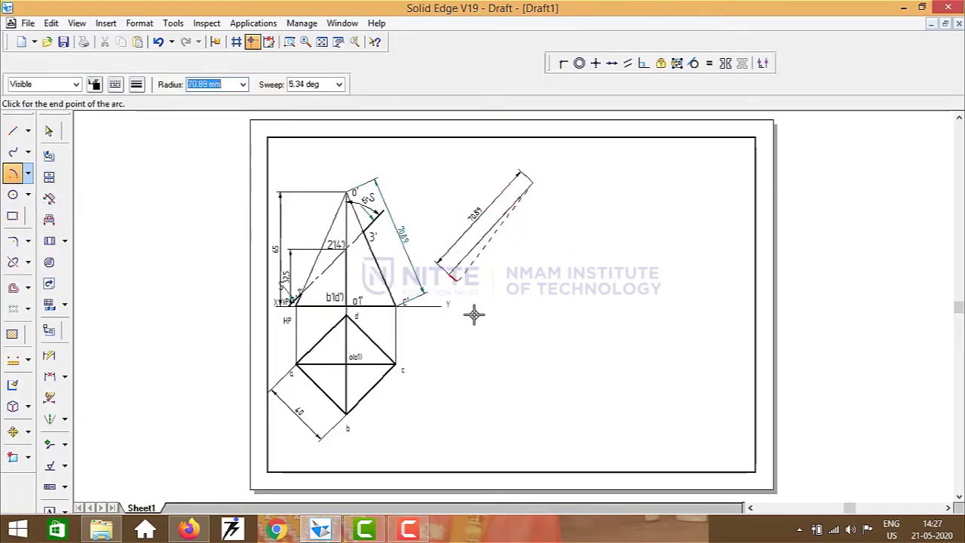
left_click(666, 161)
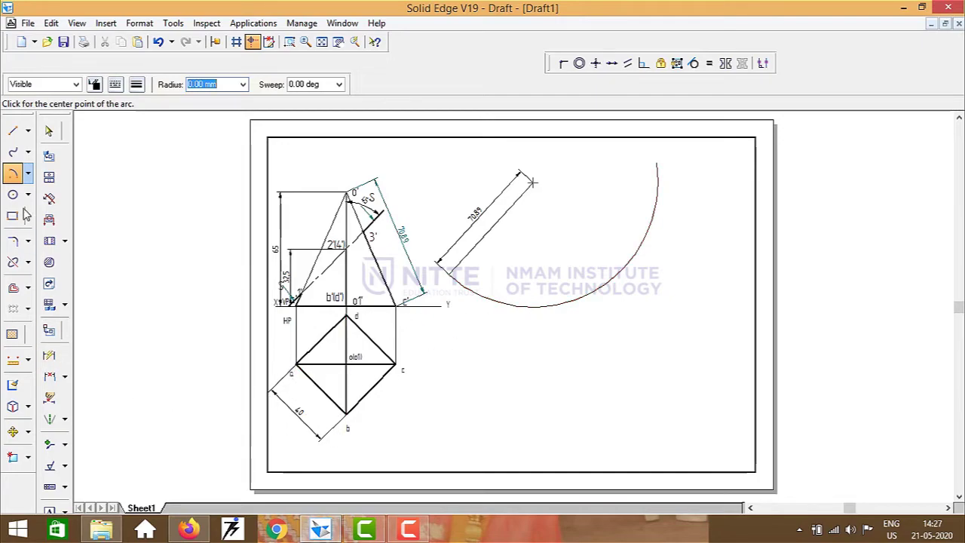
Step: Draw a chord about 39 mm long from the arc's starting point to a point on the arc
left_click(12, 131)
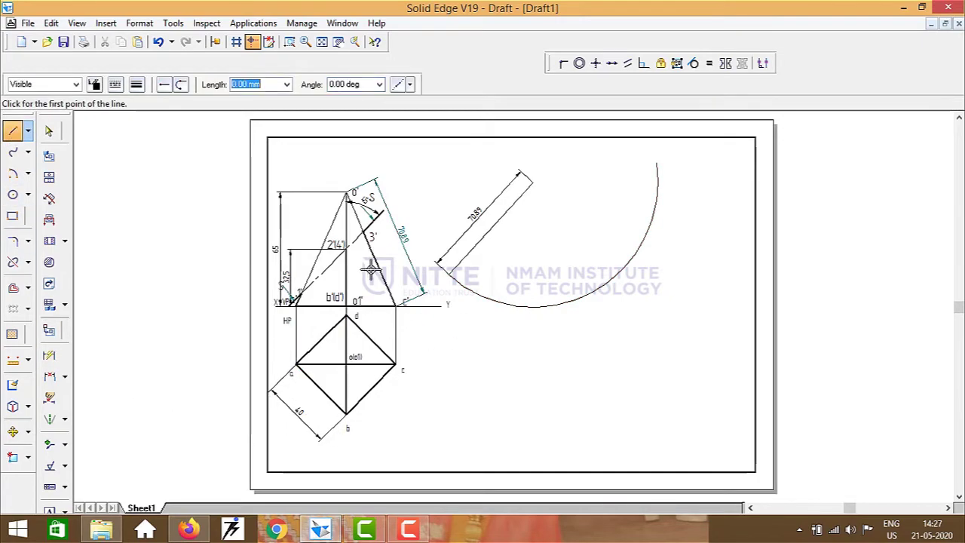
left_click(450, 273)
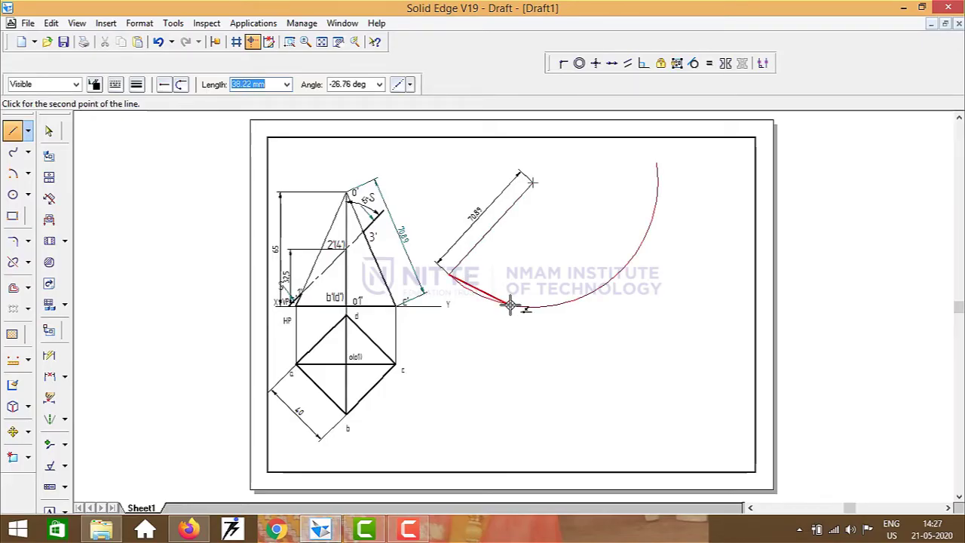
left_click(514, 306)
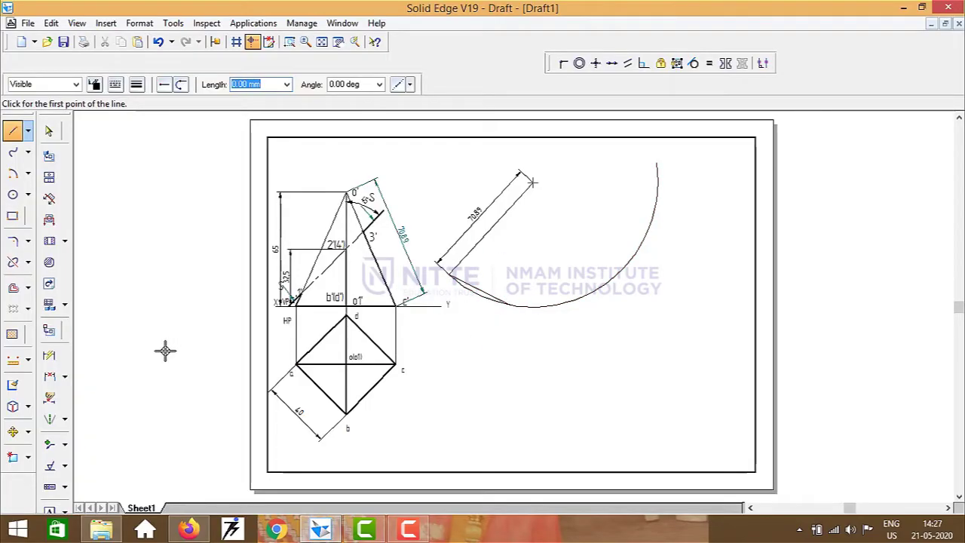
Step: Dimension the chord and set its length to 40 mm
left_click(49, 355)
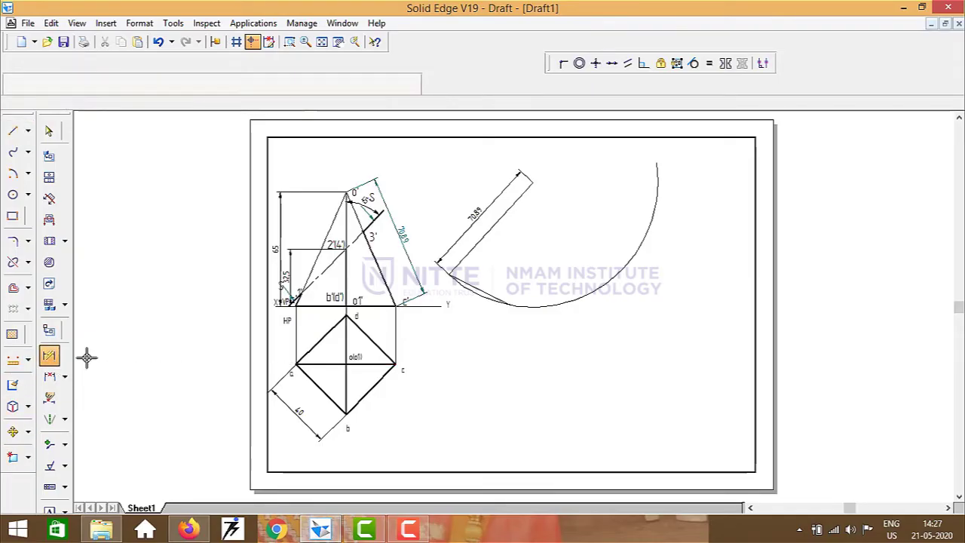
left_click(473, 283)
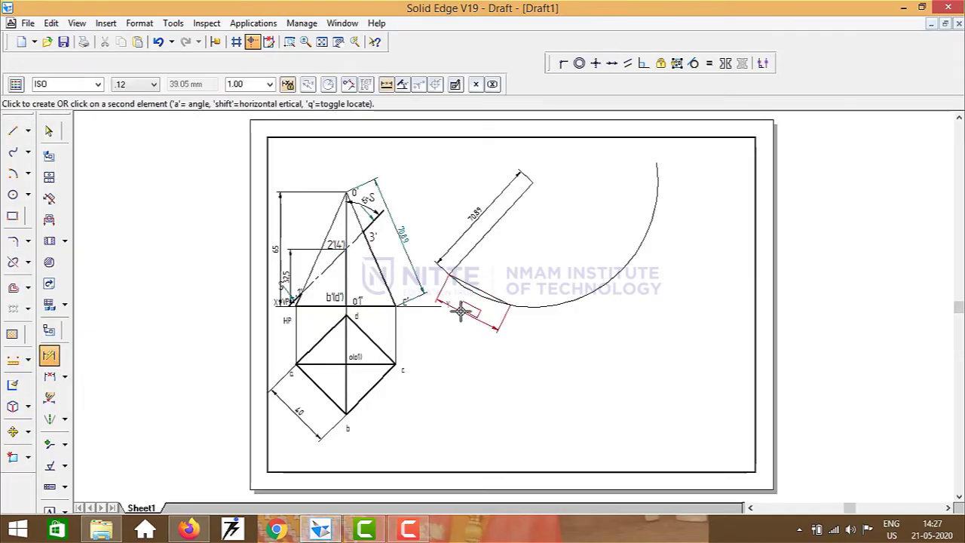
left_click(457, 309)
type("40")
key("Return")
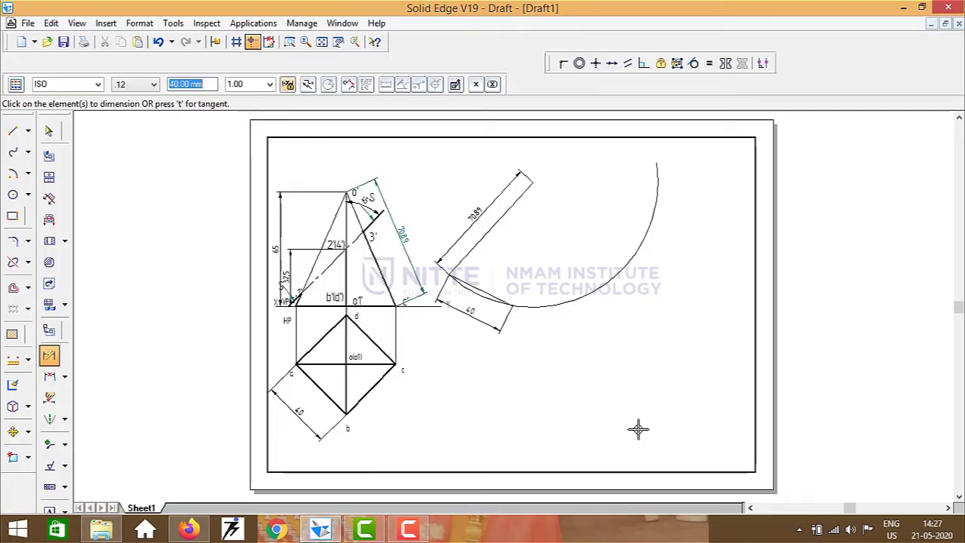
Step: Draw a line from the arc's centre to the chord's far end, closing the first triangular face
left_click(13, 131)
left_click(532, 182)
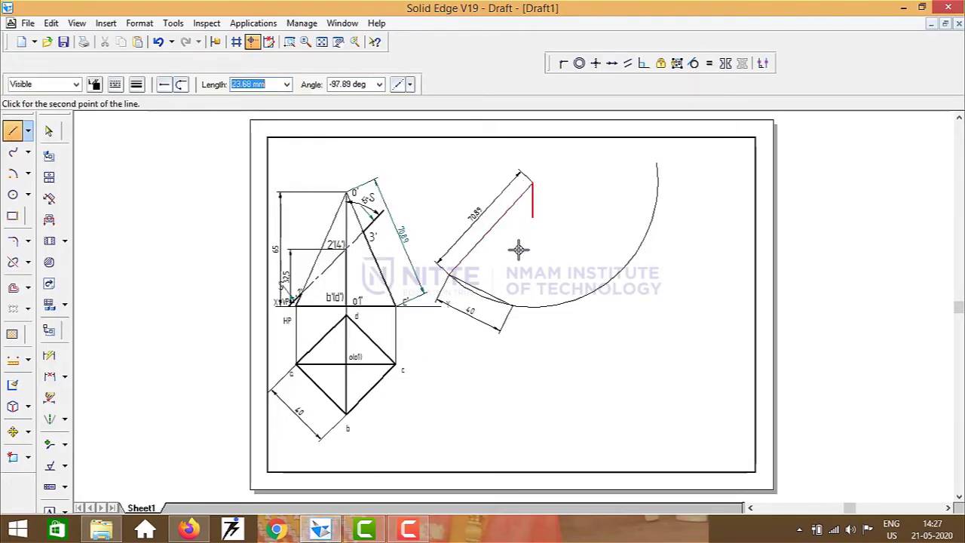
left_click(510, 305)
right_click(556, 235)
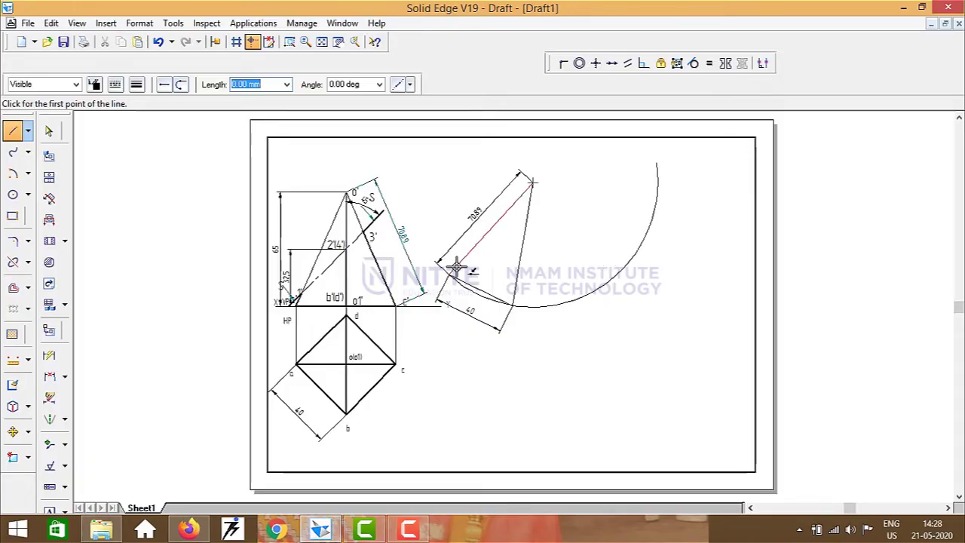
Step: Rotate copies of the 40 mm chord and its adjoining radial line about the arc's centre to form four adjacent triangular faces
key("Escape")
left_click(489, 293)
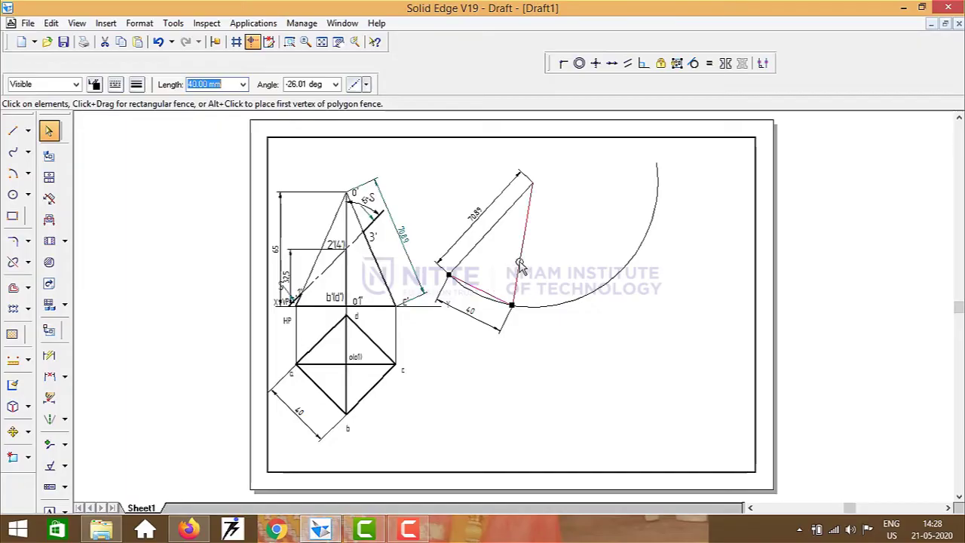
key("Escape")
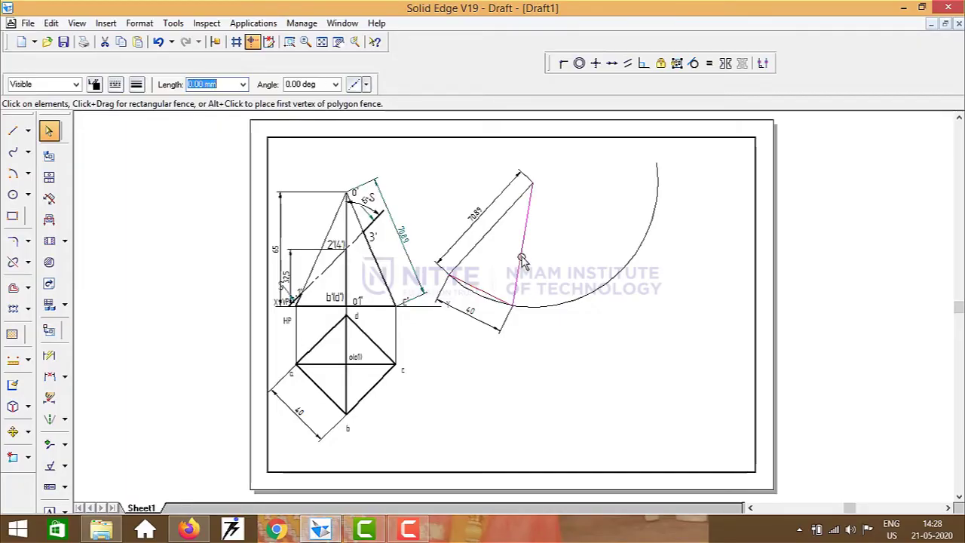
left_click(28, 432)
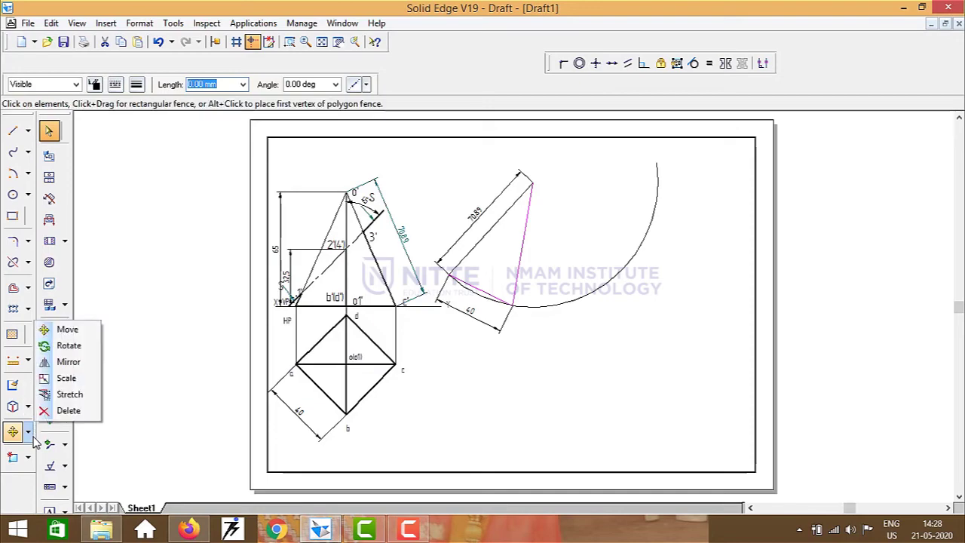
left_click(74, 349)
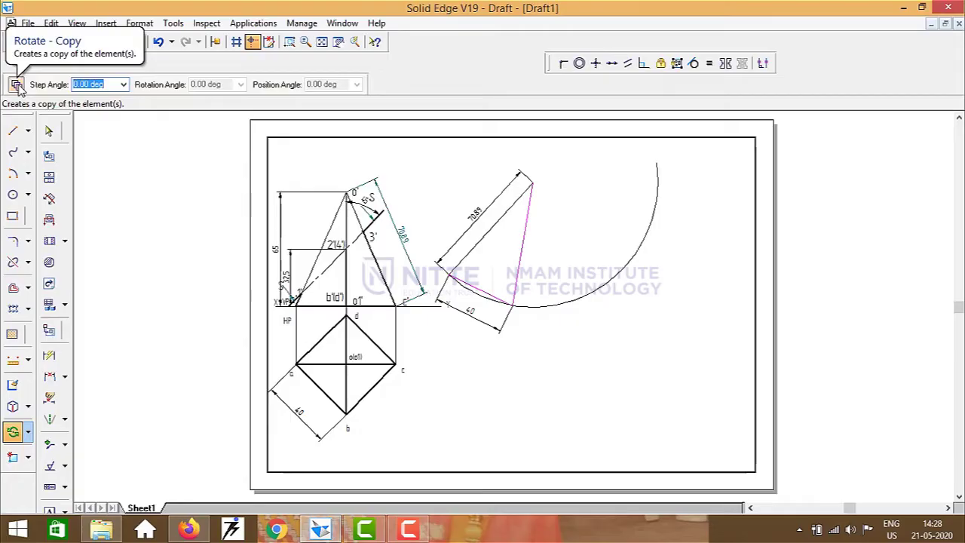
left_click(17, 85)
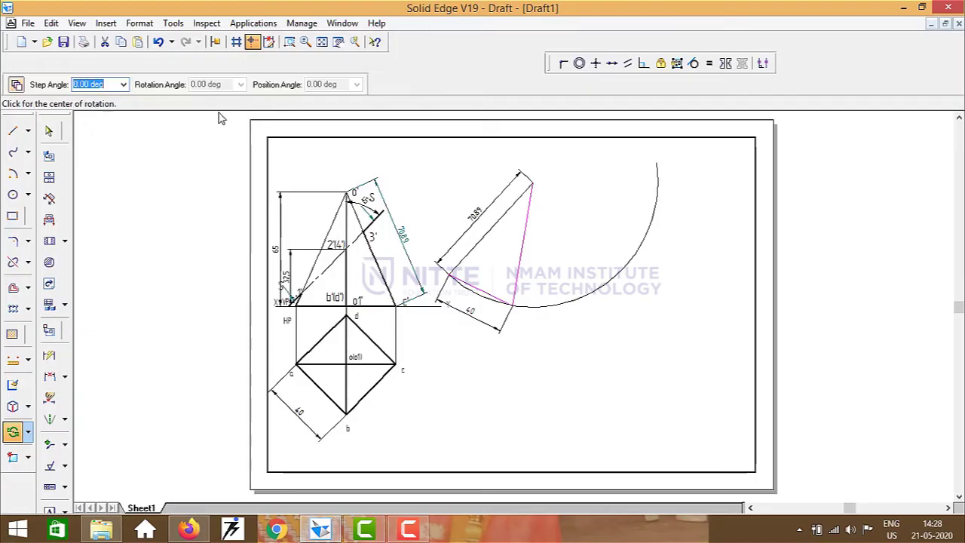
left_click(533, 183)
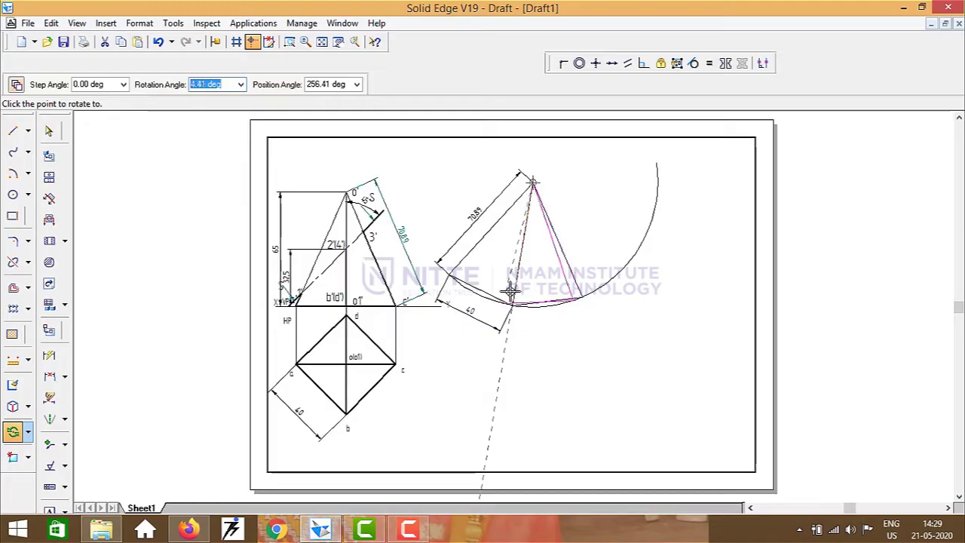
left_click(584, 294)
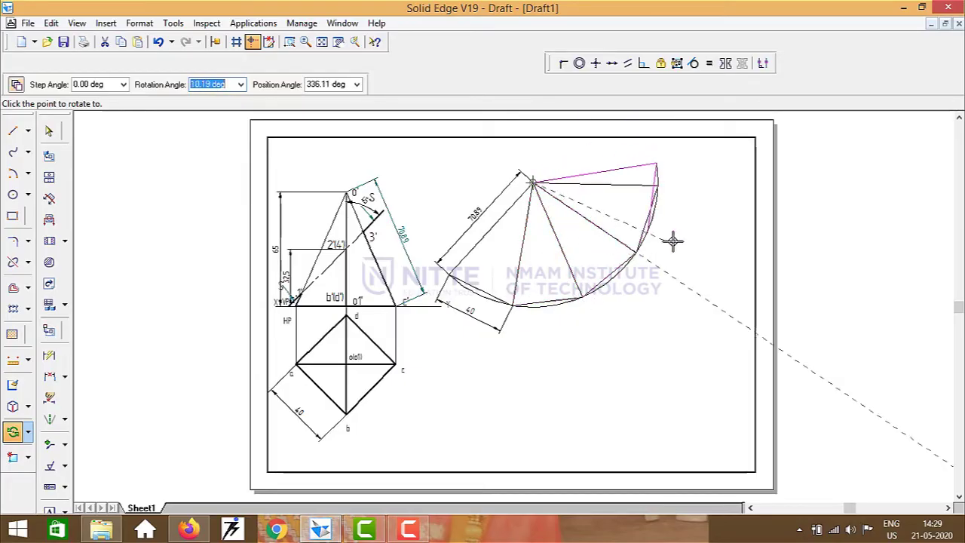
Step: Label the development's arc corners A, B, C, D and A in order, and its apex O
key("Escape")
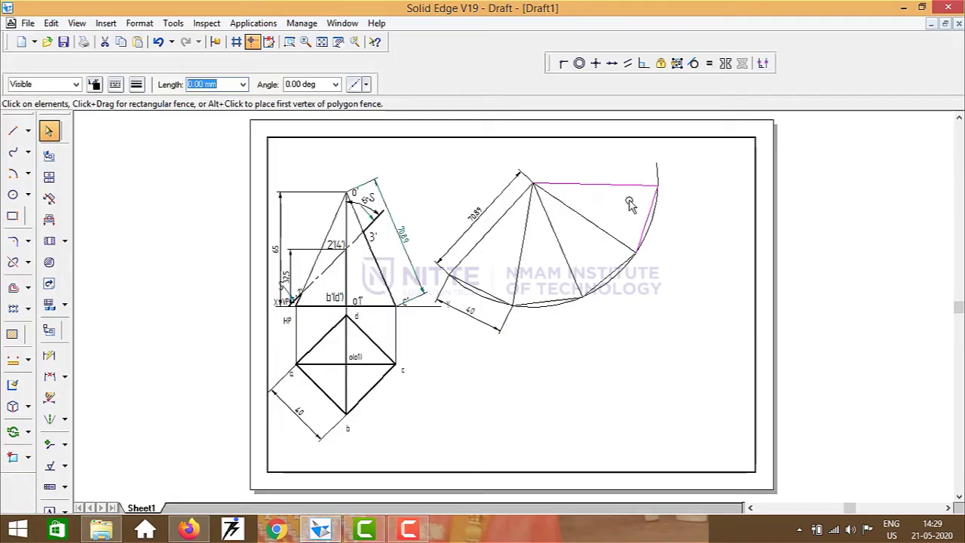
left_click(49, 508)
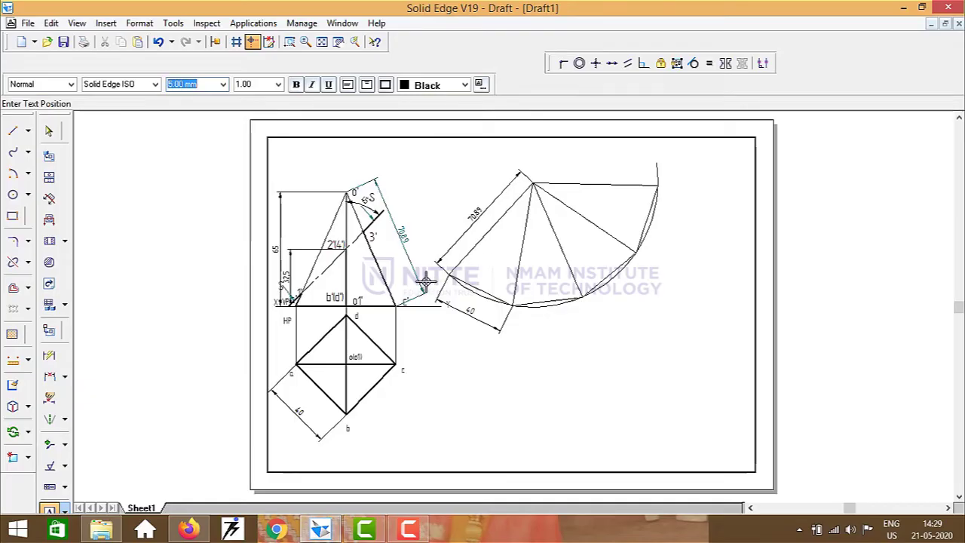
left_click(441, 277)
type("A")
left_click(519, 312)
type("B")
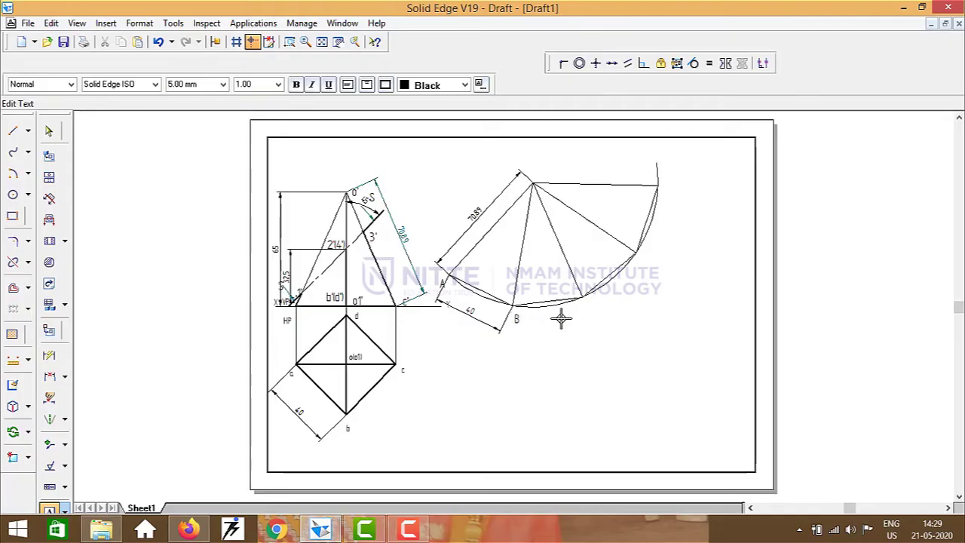
left_click(587, 305)
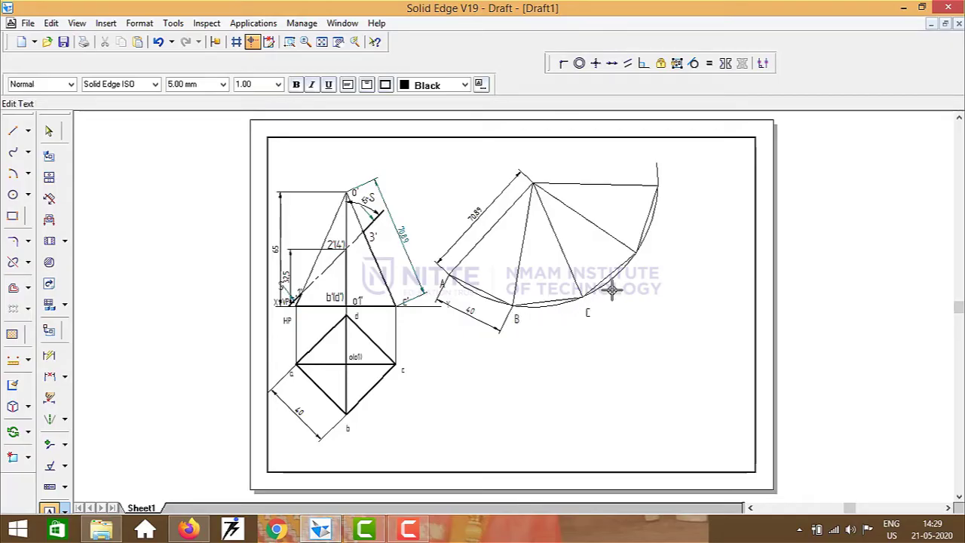
left_click(644, 256)
type("D")
left_click(665, 185)
type("A")
key("Escape")
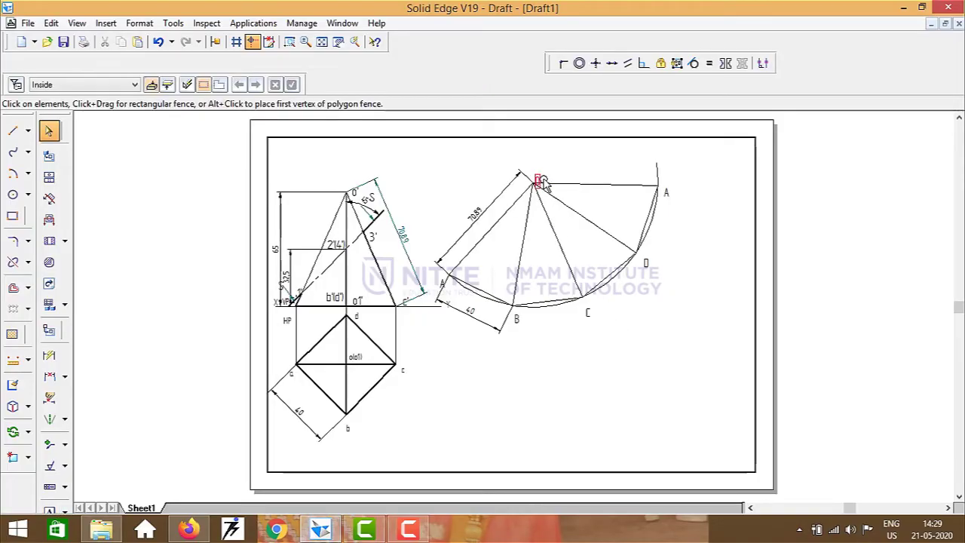
left_click(579, 172)
Step: Dimension the distance from apex o' to section point 1' along the front view's slant edge o'a'
left_click(302, 295)
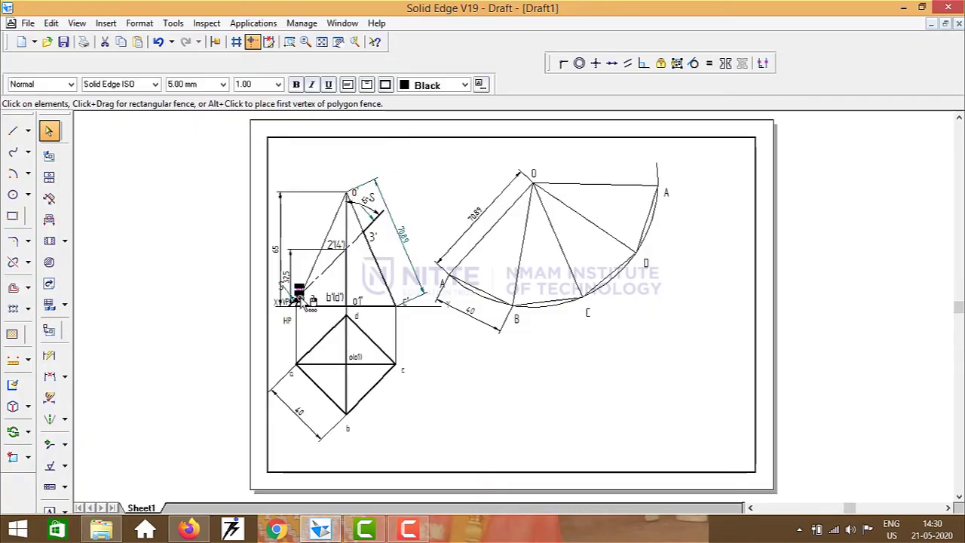
left_click(316, 297)
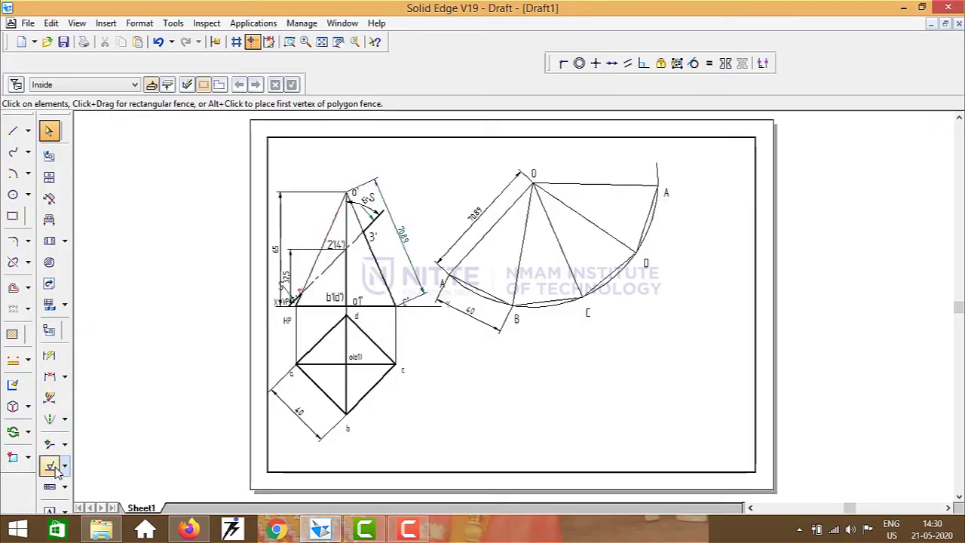
left_click(48, 376)
left_click(346, 196)
left_click(303, 291)
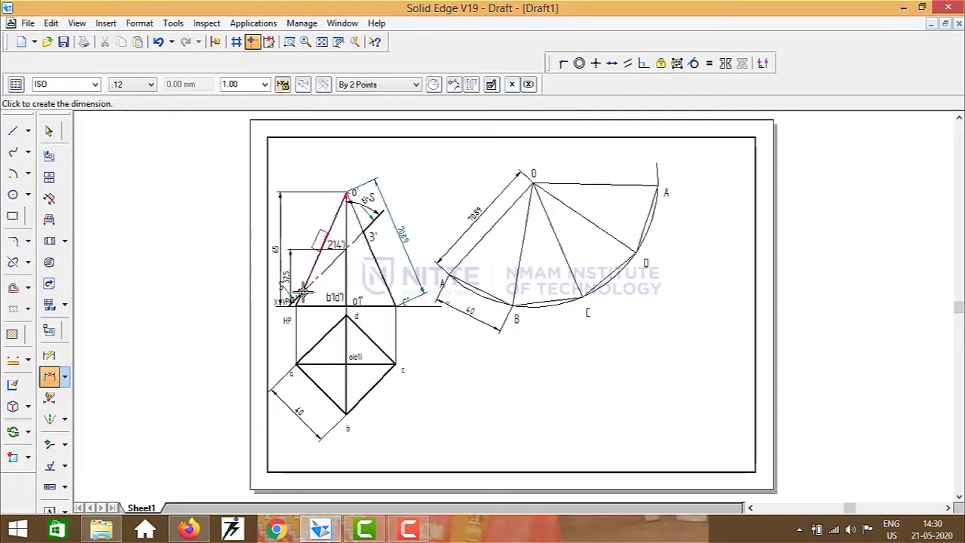
left_click(286, 239)
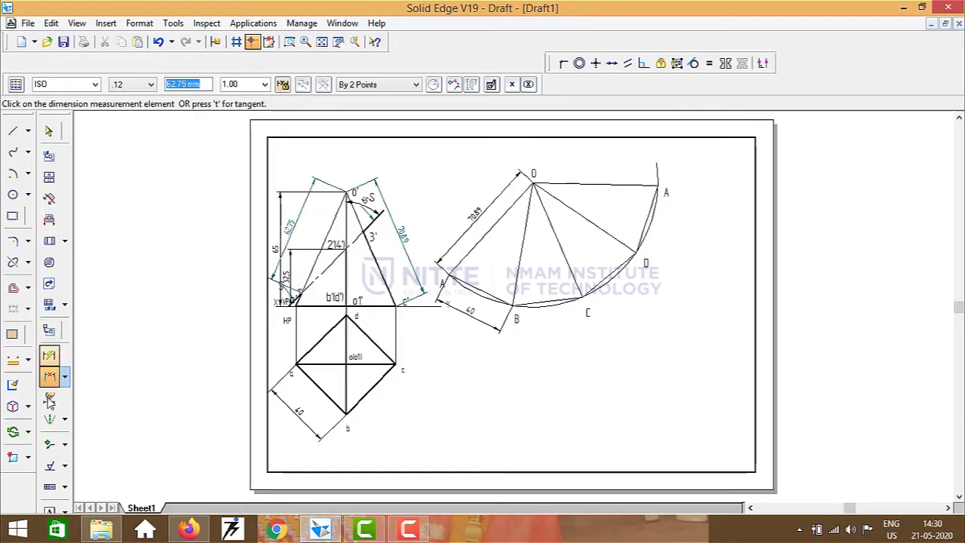
Step: Draw a short arc of radius 62.75 mm centred on O across line OA at the A end
left_click(12, 174)
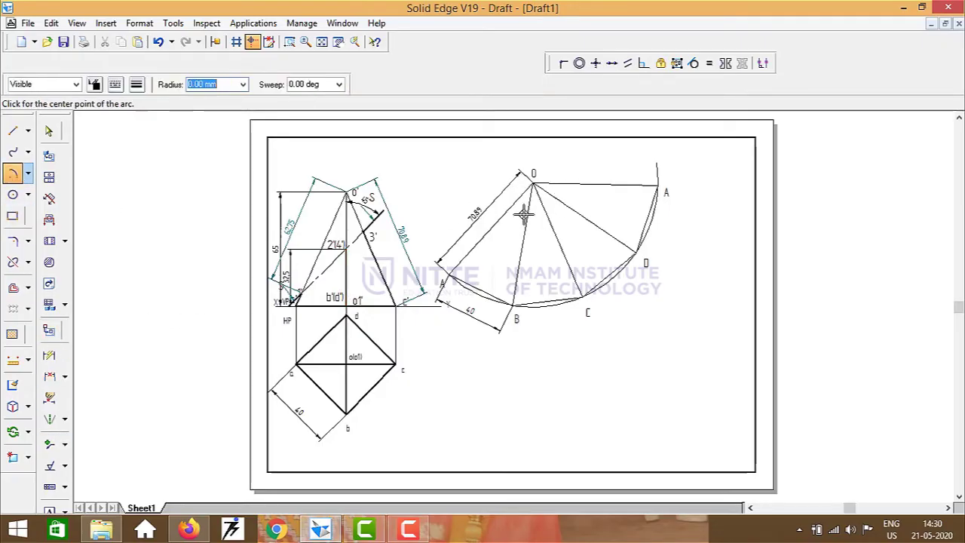
left_click(533, 183)
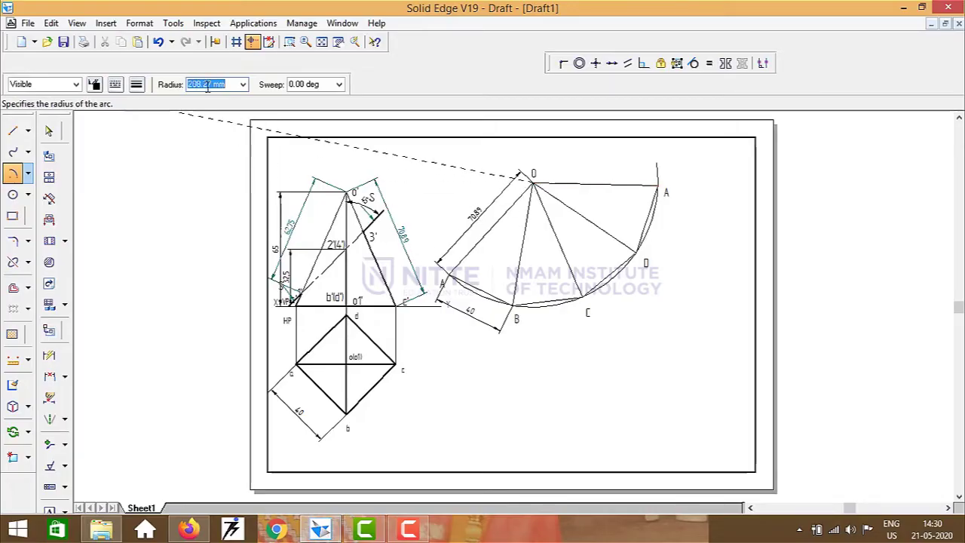
type("62.75")
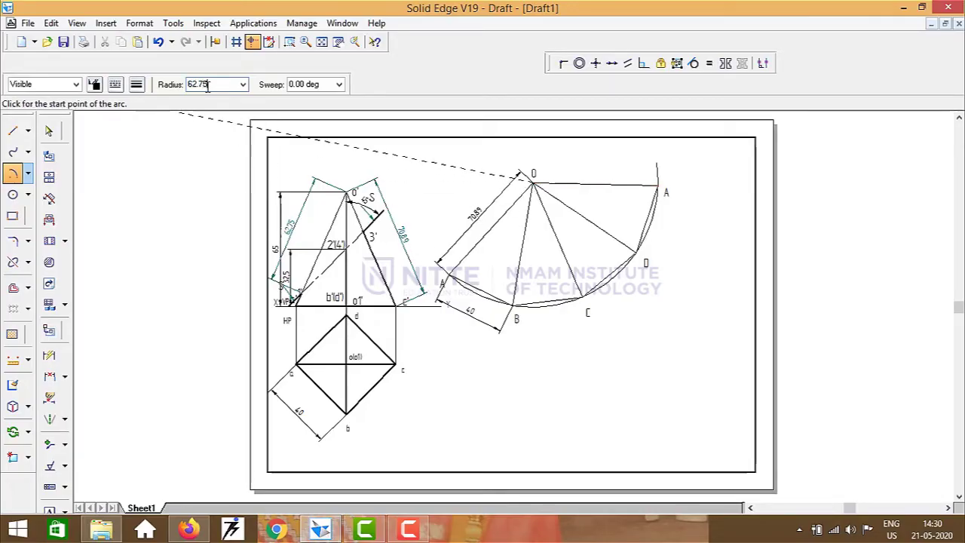
key("Tab")
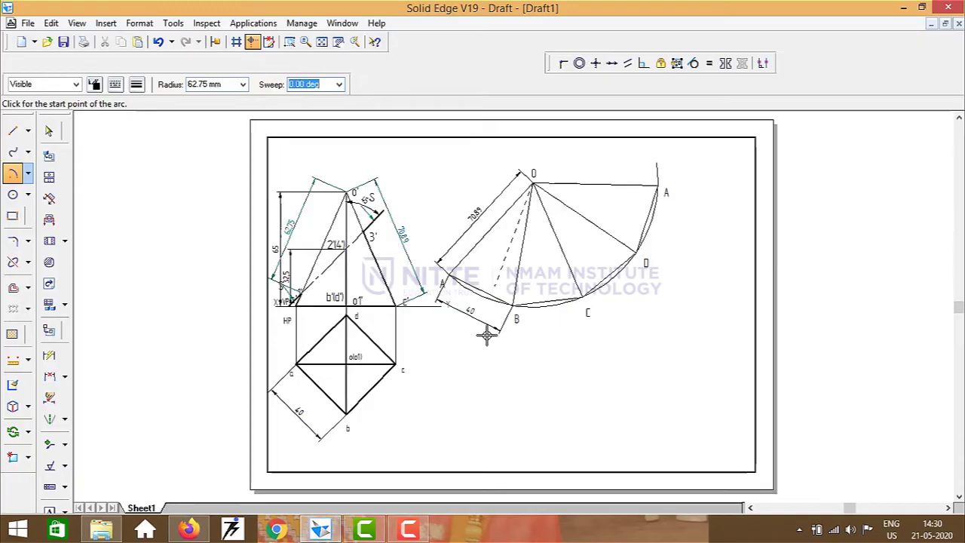
left_click(455, 257)
left_click(458, 265)
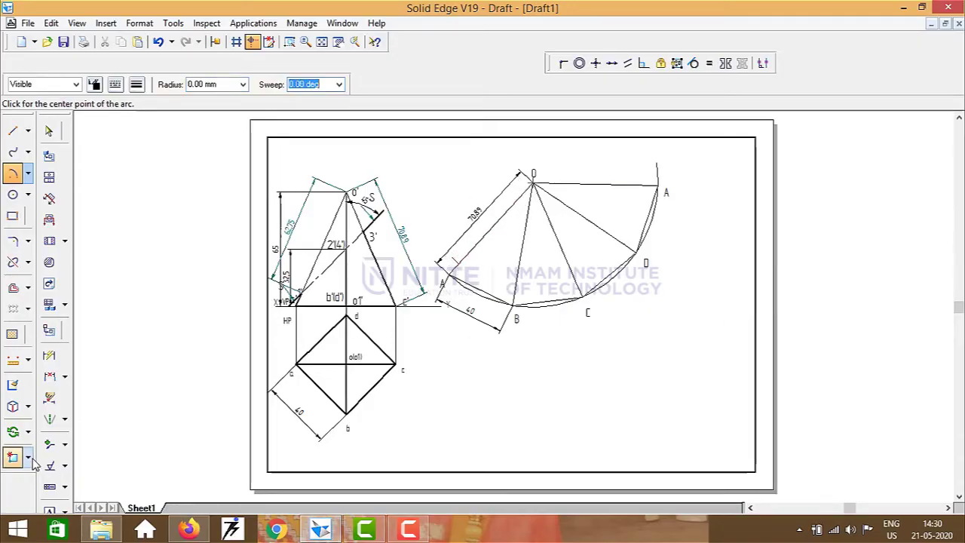
Step: Label the arc mark on line OA as 1
left_click(50, 510)
left_click(459, 256)
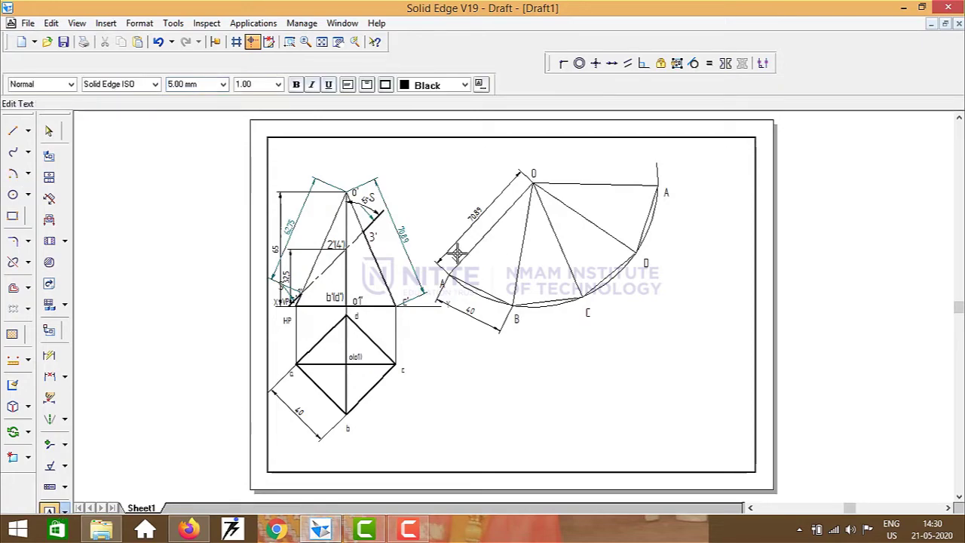
key("Escape")
key("Escape")
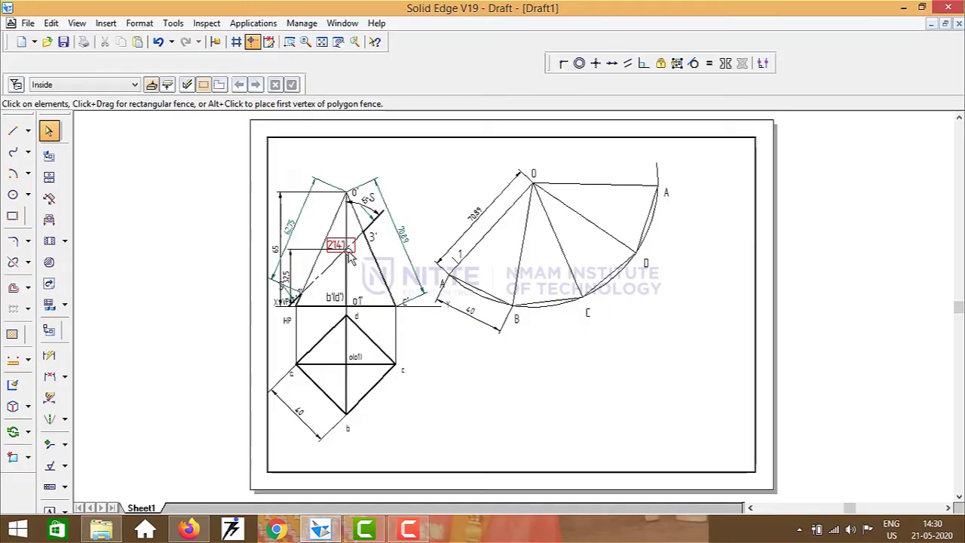
left_click(346, 215)
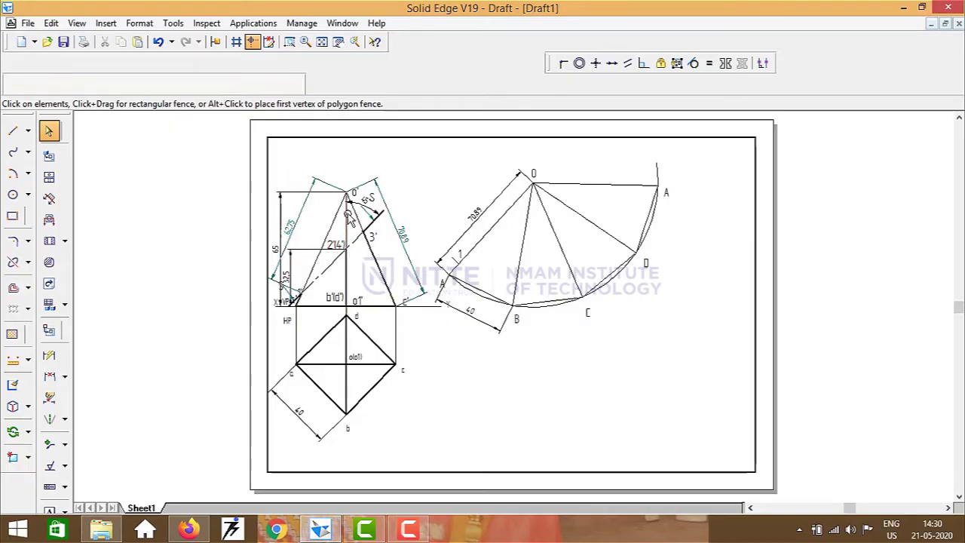
key("Escape")
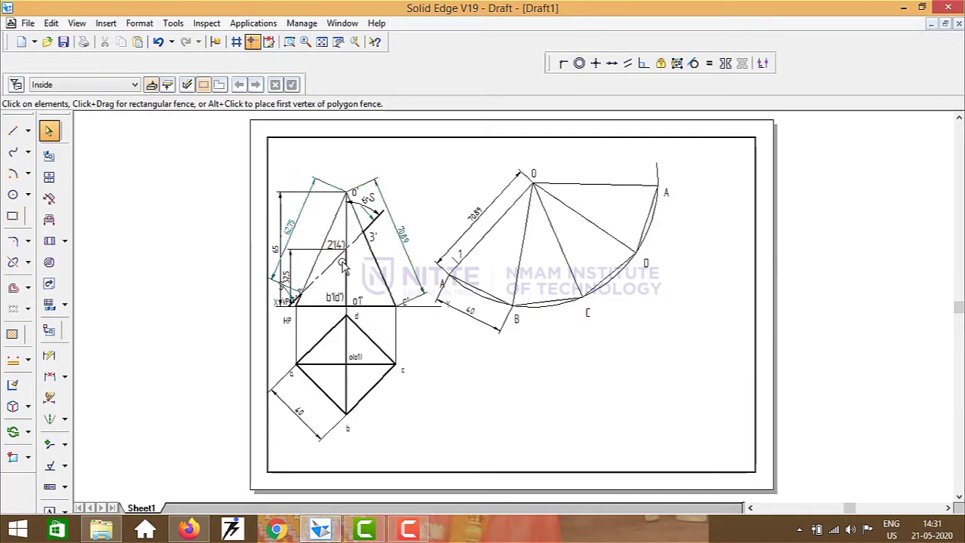
Step: Draw a horizontal line from section point 2'(4') to slant edge o'c' and copy the 2'(4') label to its end
left_click(13, 131)
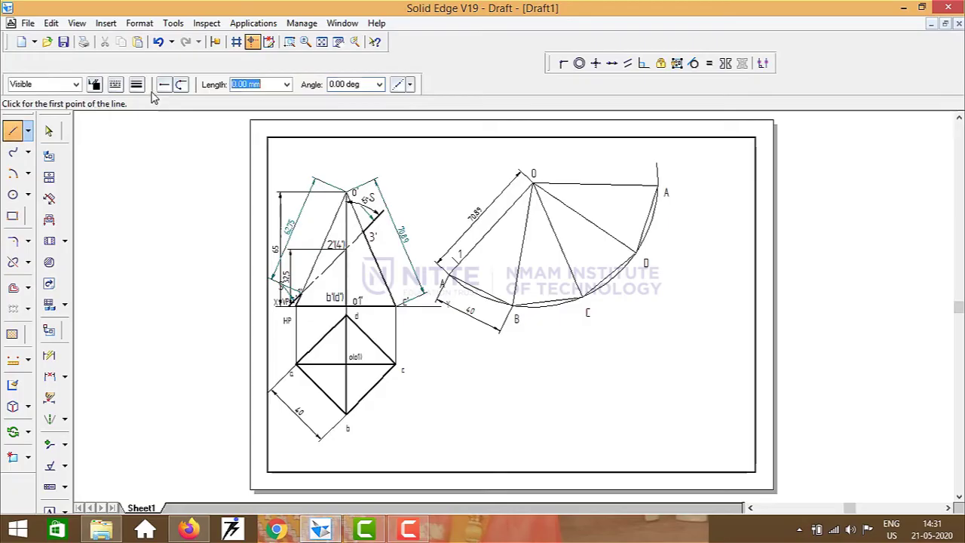
left_click(136, 84)
left_click(138, 85)
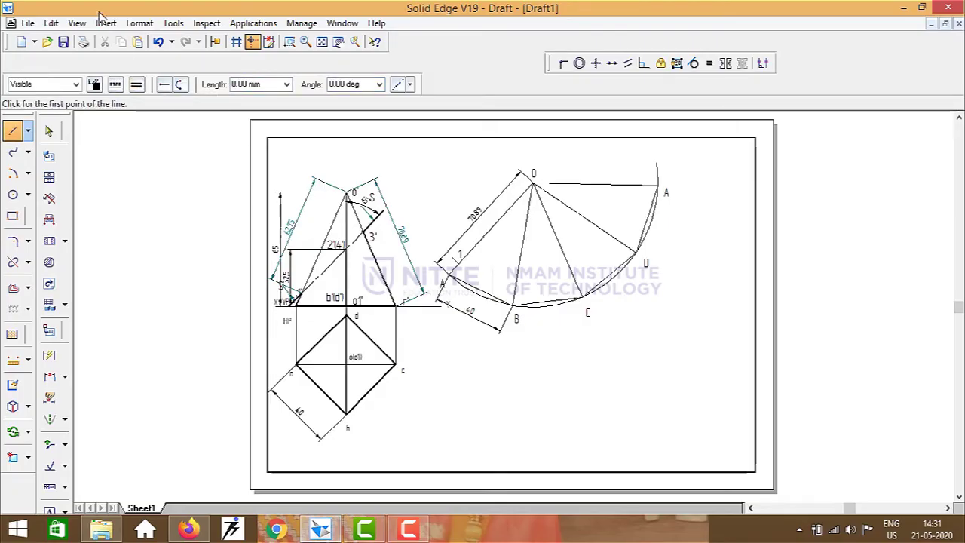
left_click(345, 249)
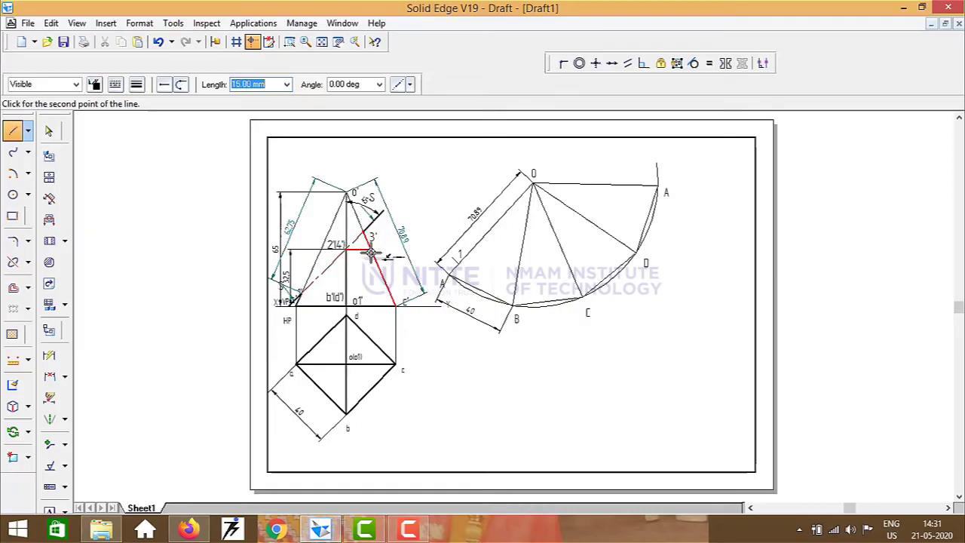
left_click(370, 252)
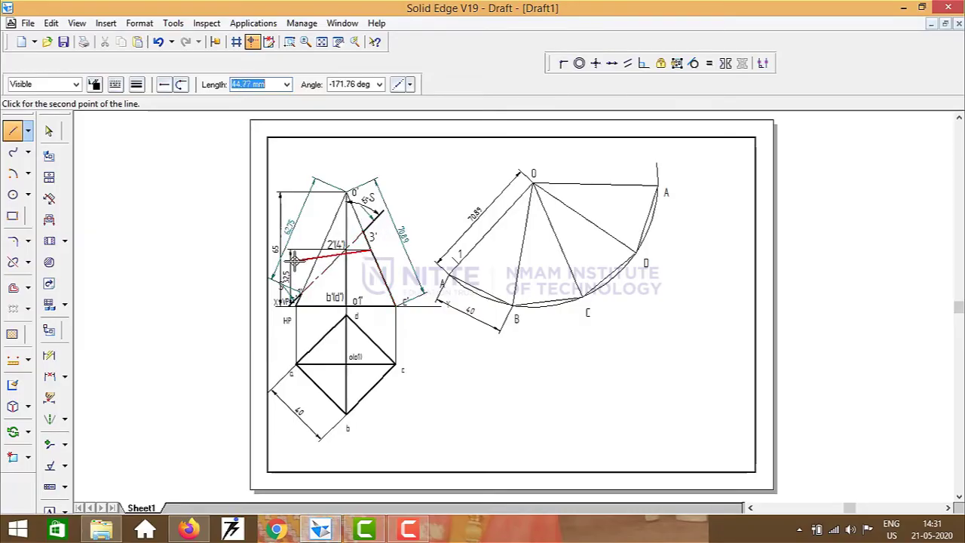
right_click(401, 272)
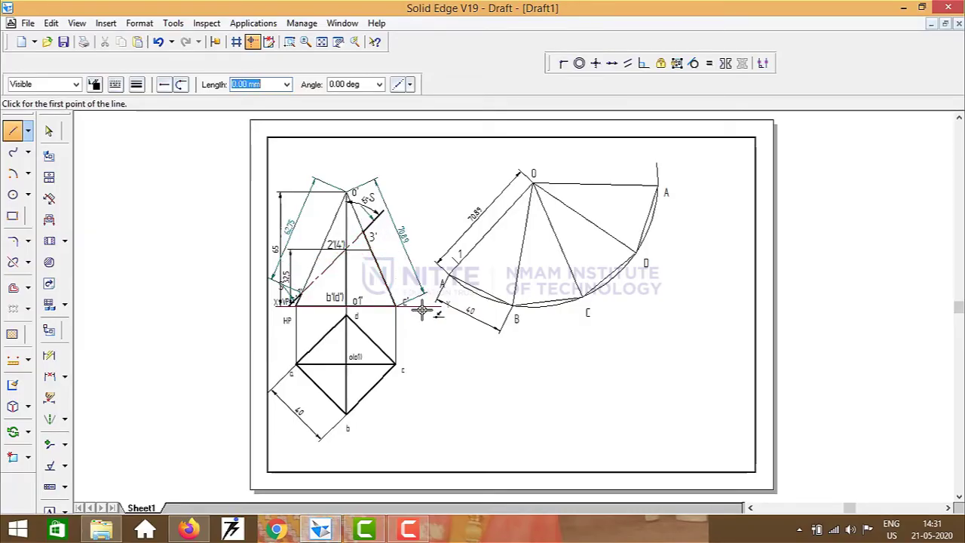
key("Escape")
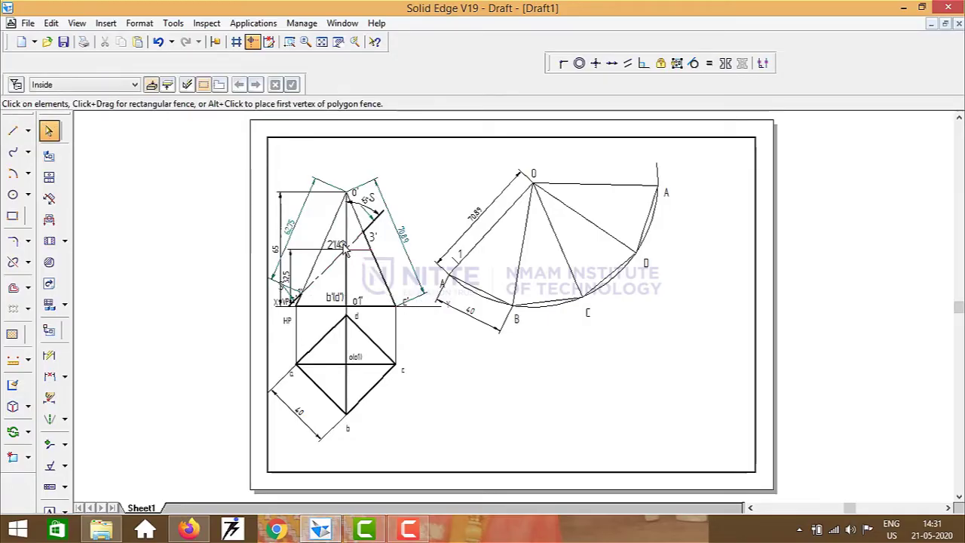
left_click_drag(340, 240, 386, 245)
left_click(439, 224)
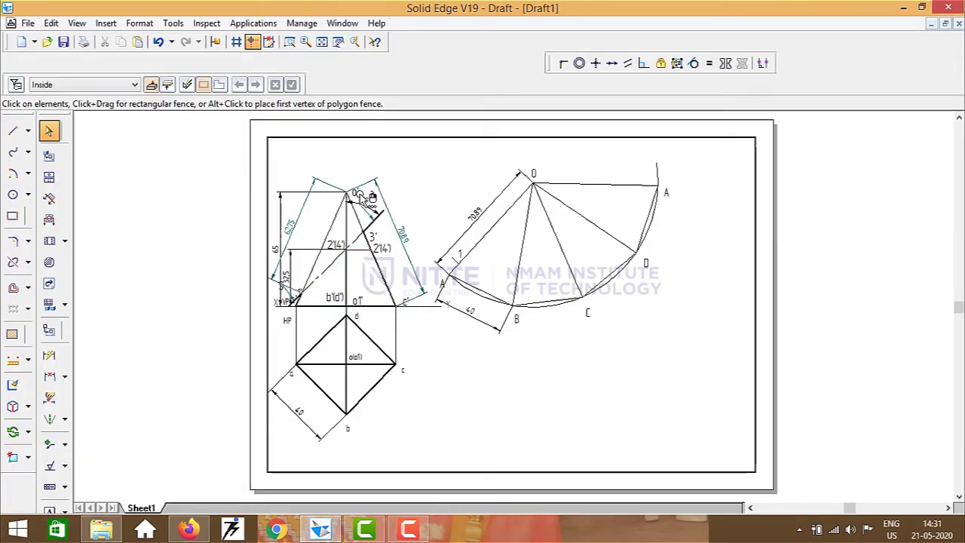
Step: Dimension the distance from apex o' to the projected point 2'(4') on slant edge o'c'
left_click(49, 376)
left_click(345, 193)
left_click(371, 248)
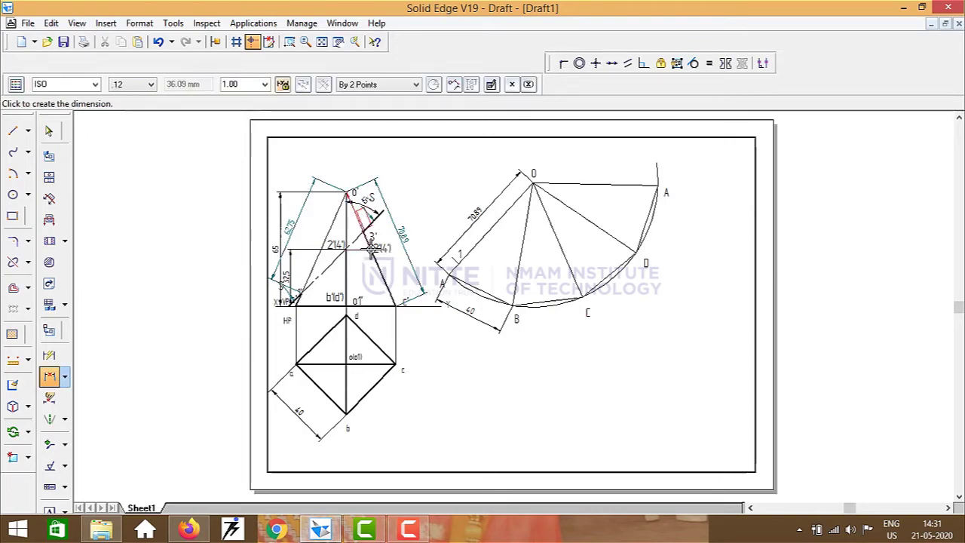
left_click(426, 215)
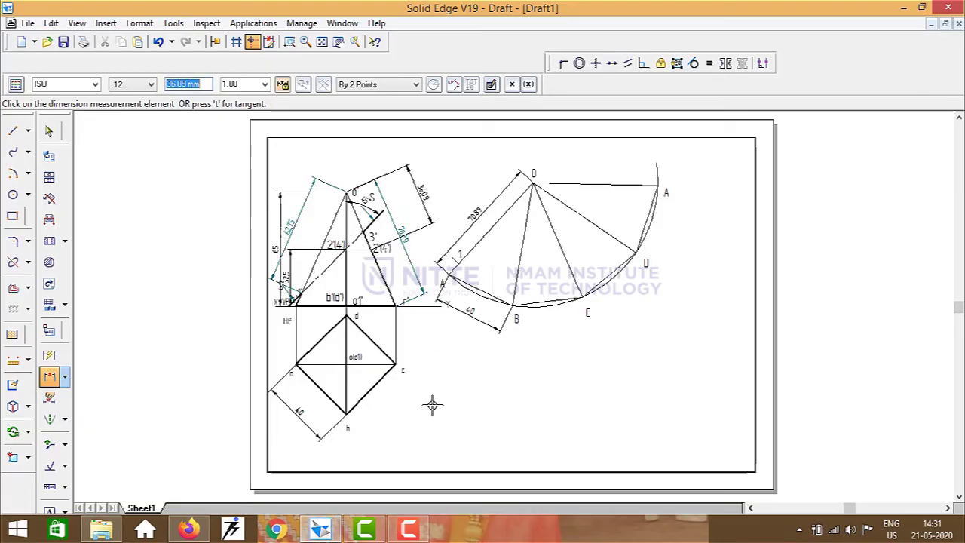
Step: Draw a short arc of radius 36.09 mm centred on O across line OB
left_click(13, 173)
left_click(533, 181)
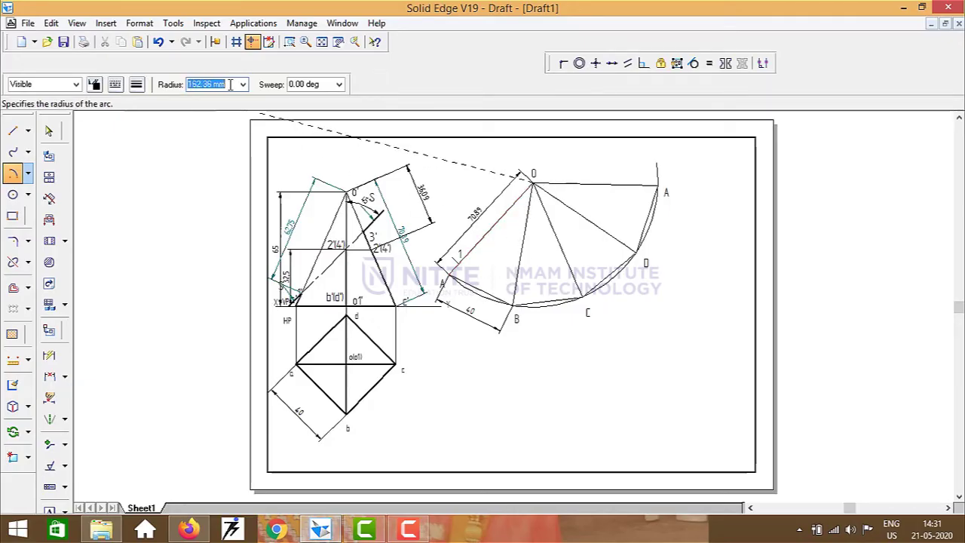
type("36.09")
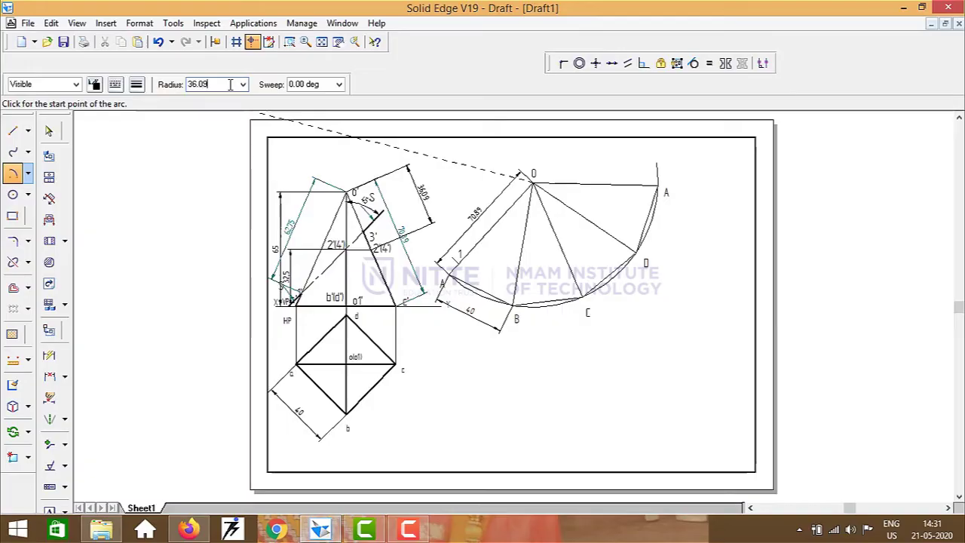
key("Tab")
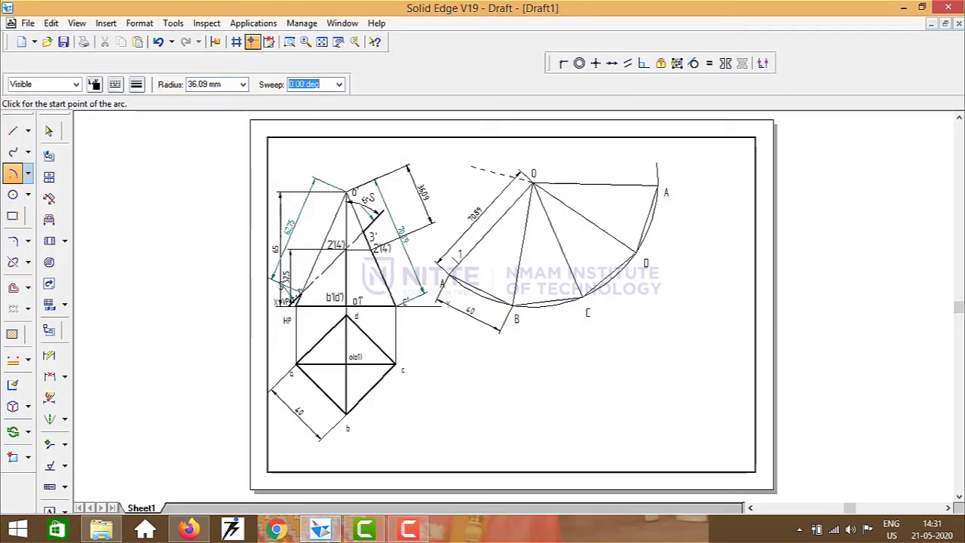
left_click(507, 241)
left_click(520, 244)
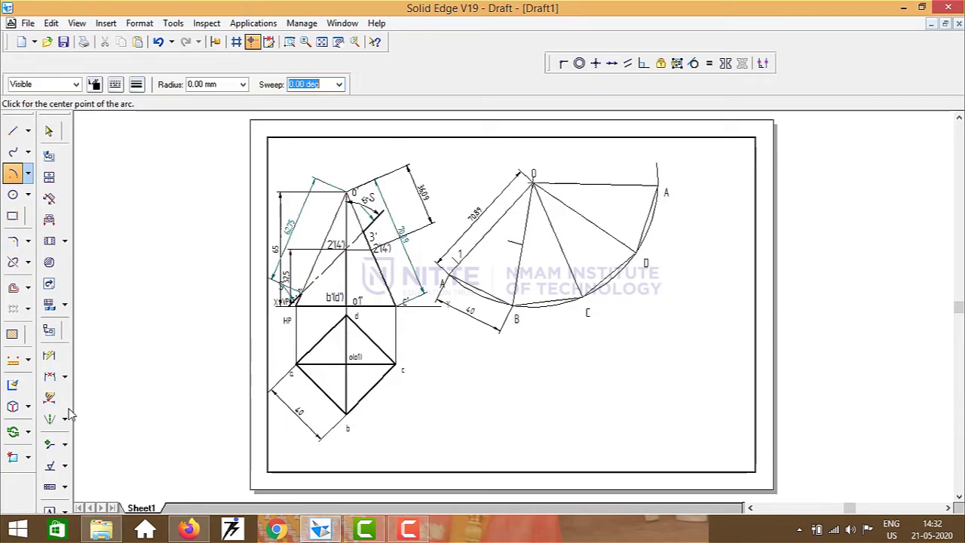
Step: Dimension the distance from apex o' to section point 3' along slant edge o'c'
left_click(49, 376)
left_click(347, 193)
left_click(362, 231)
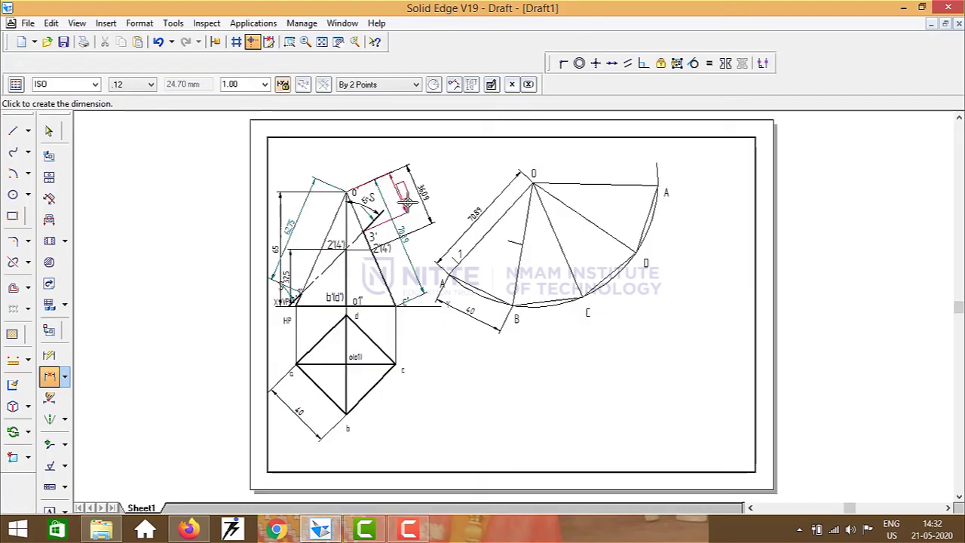
left_click(396, 198)
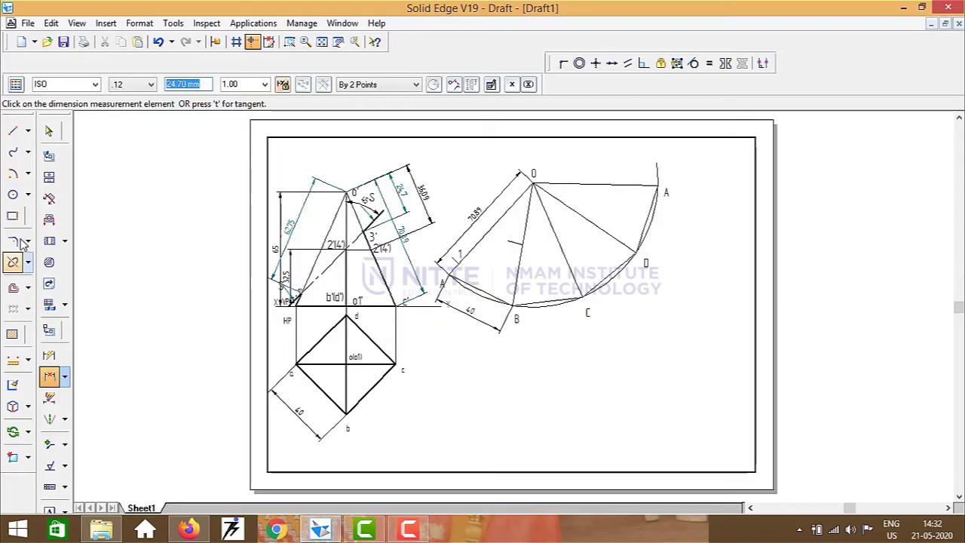
Step: Draw a short arc of radius 24.7 mm centred on O across line OC of the development
left_click(13, 175)
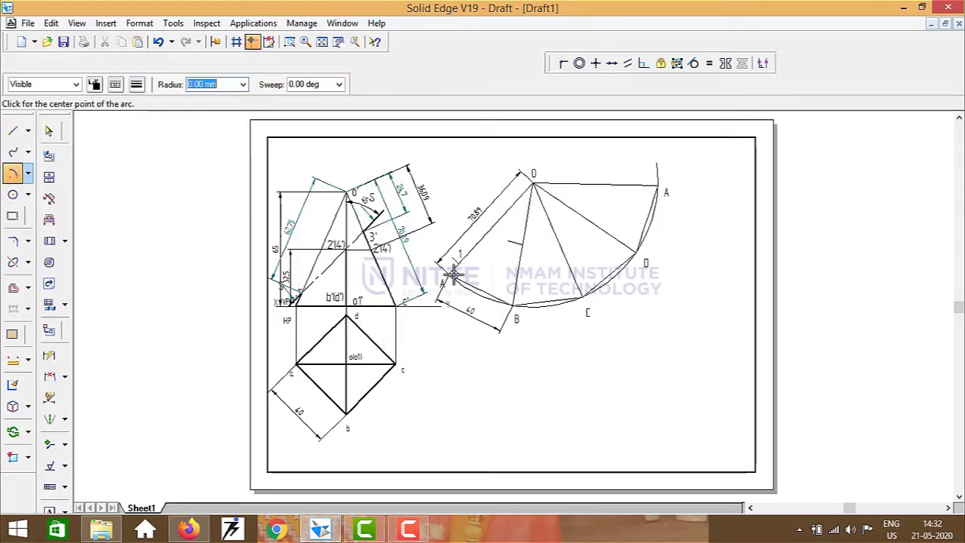
left_click(533, 181)
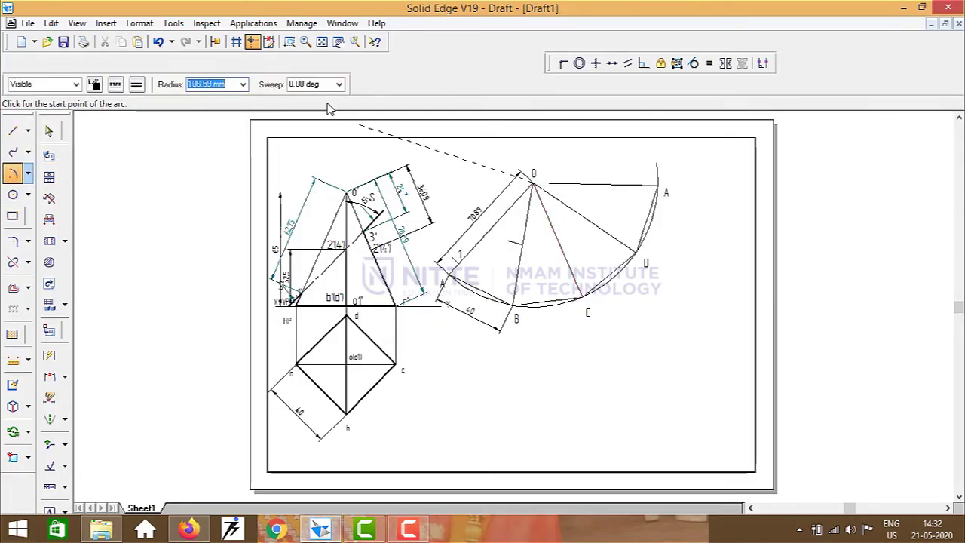
type("24.7")
key("Tab")
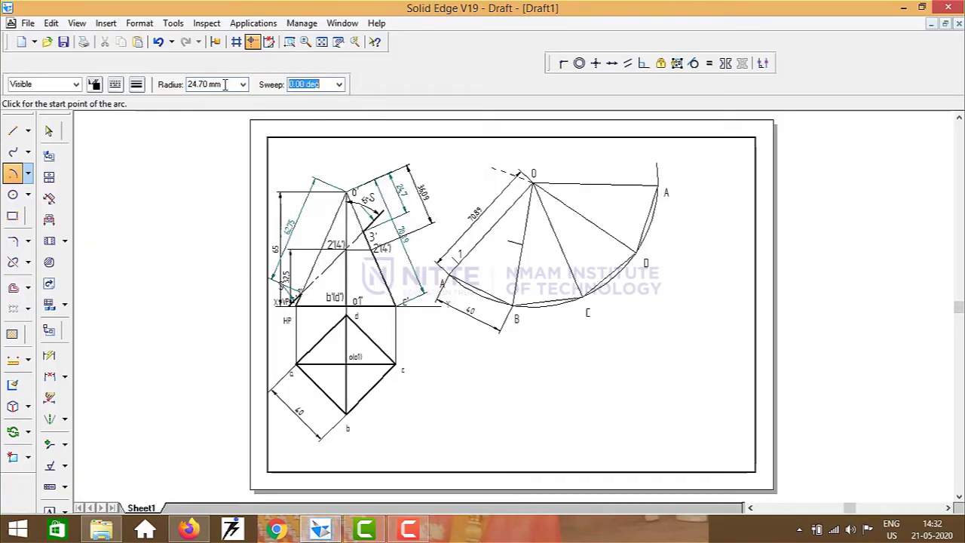
left_click(541, 227)
left_click(548, 220)
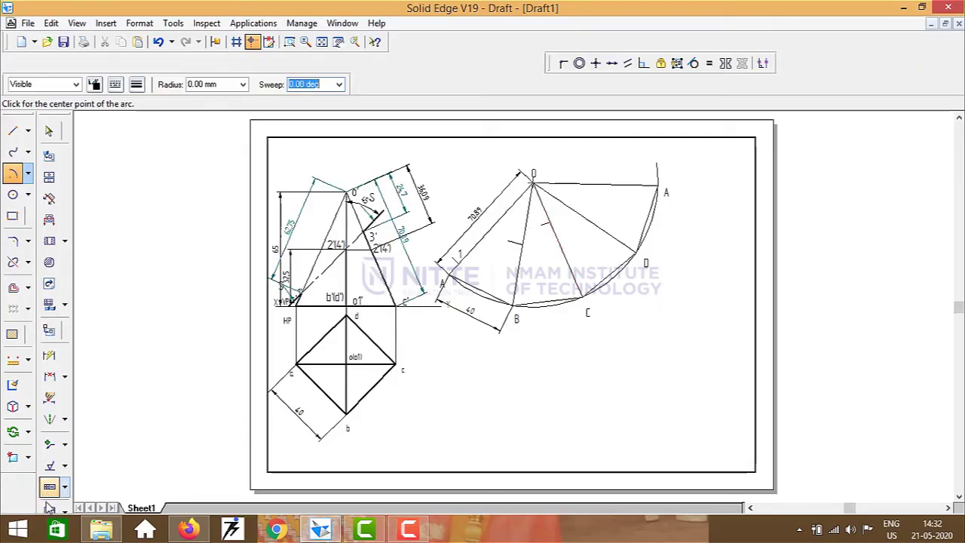
Step: Label the arc intersections on lines OB and OC as 2 and 3, and adjust the position of label 2
left_click(48, 512)
left_click(521, 237)
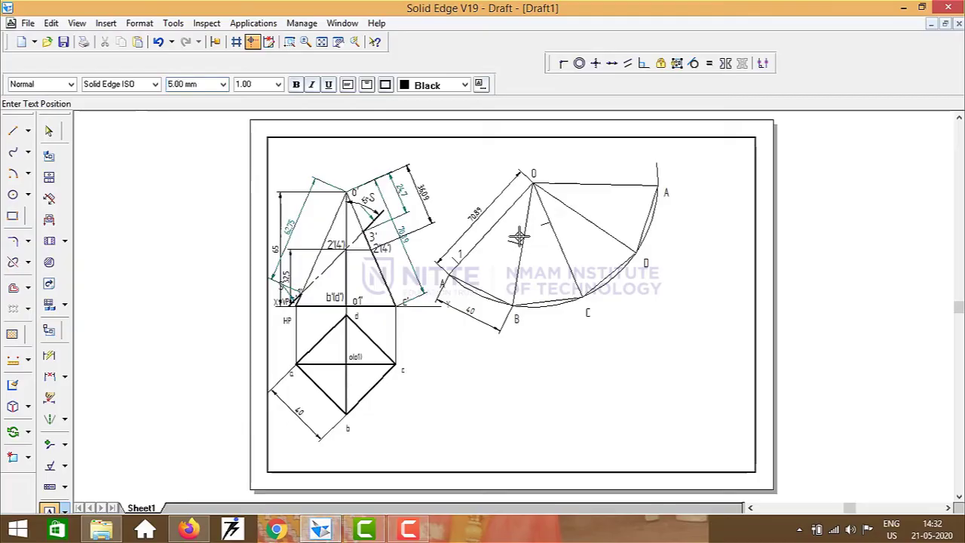
type("2")
left_click(554, 218)
type("3")
key("Escape")
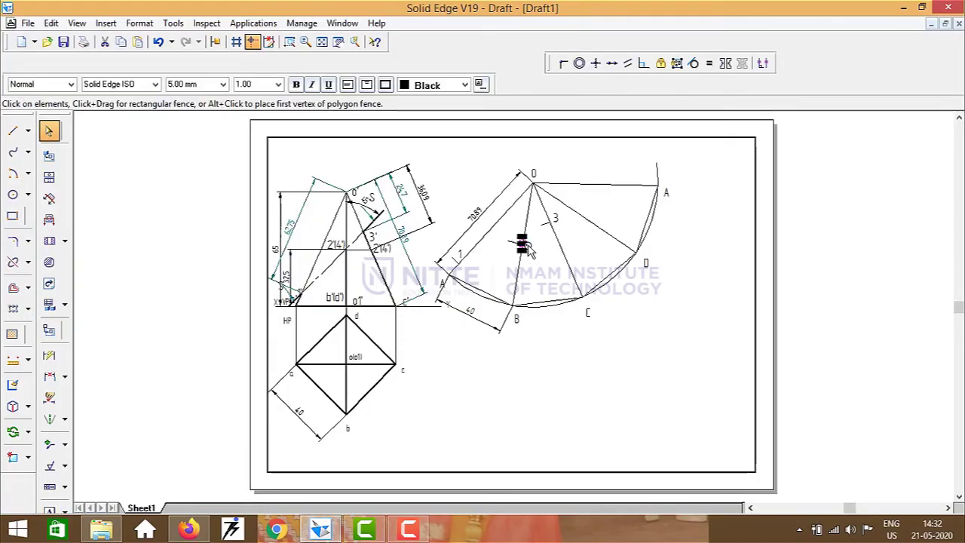
left_click_drag(521, 242, 525, 241)
left_click(542, 246)
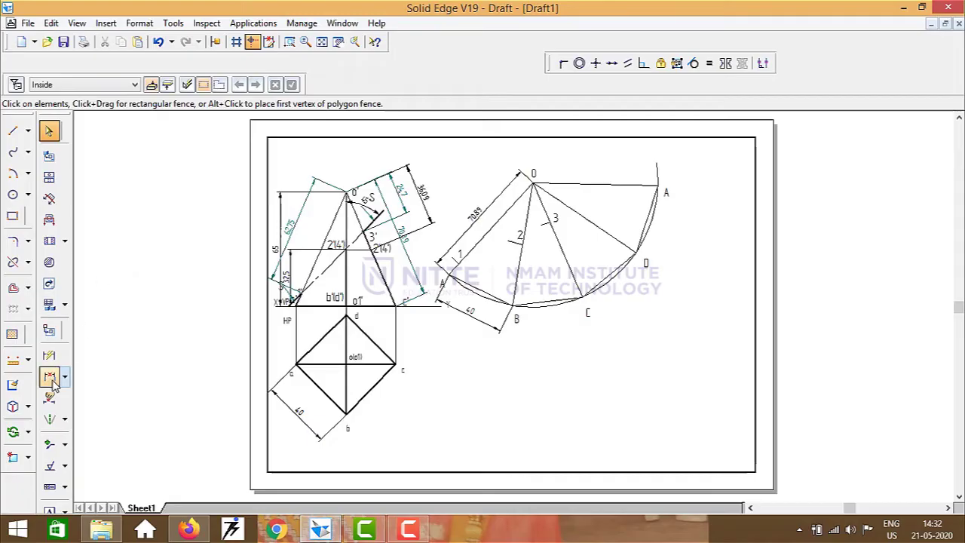
Step: Draw a short arc of radius 36.09 mm centred on O across line OD
left_click(12, 174)
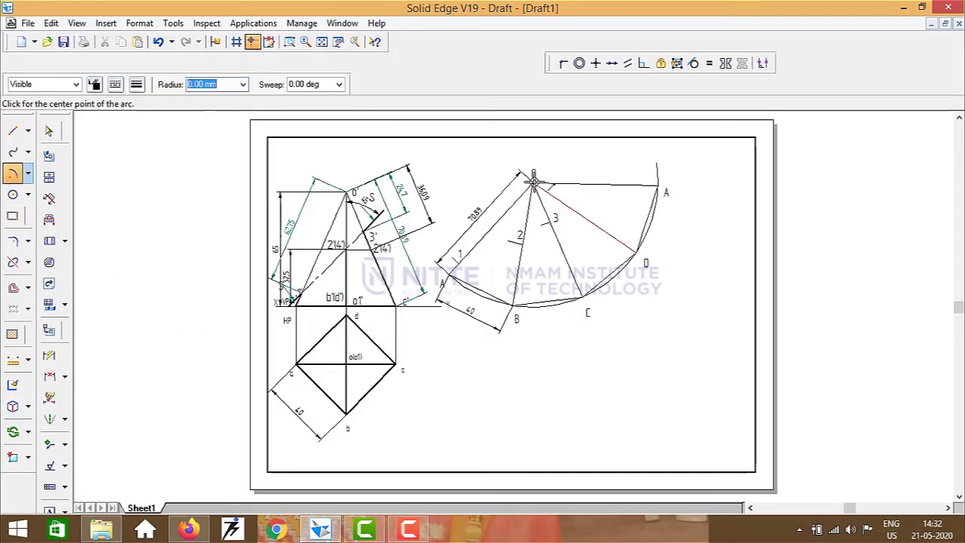
left_click(533, 181)
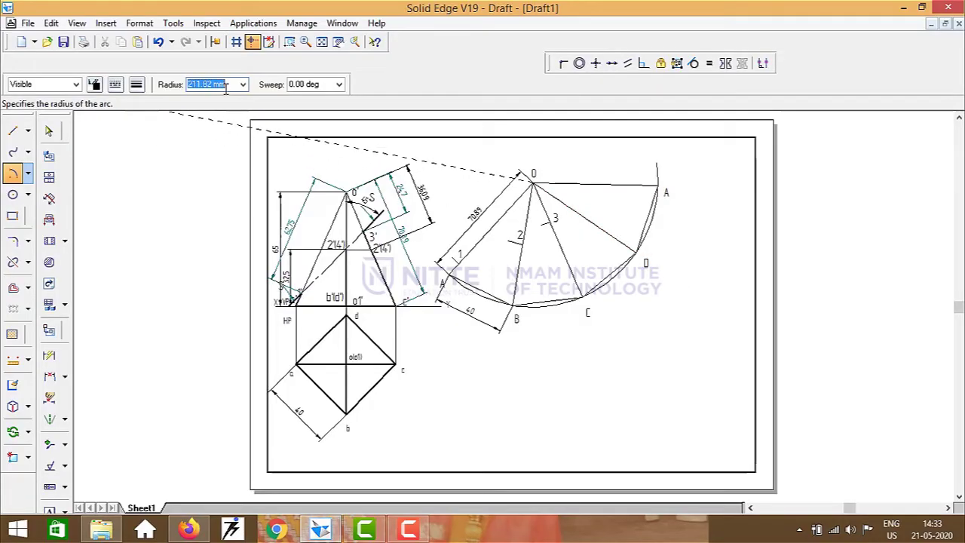
type("36.09")
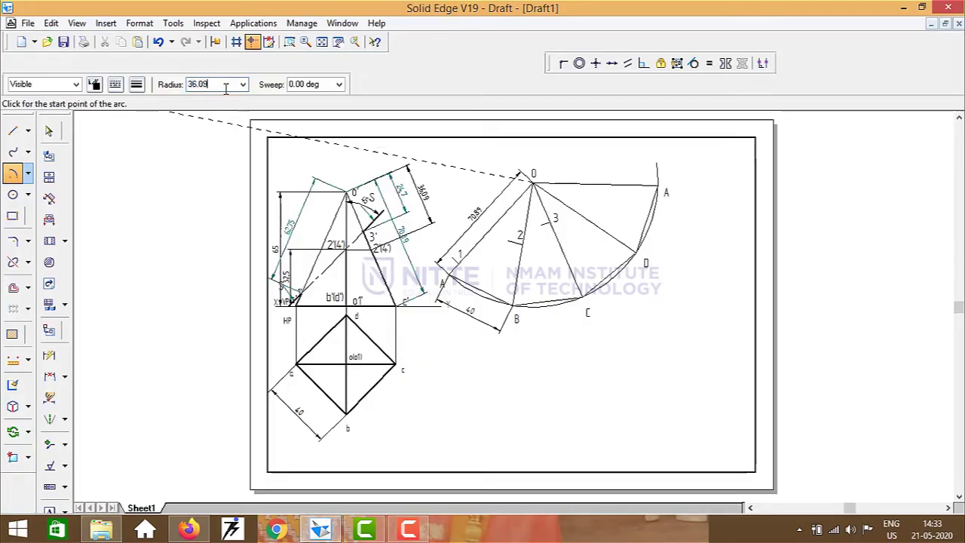
key("Tab")
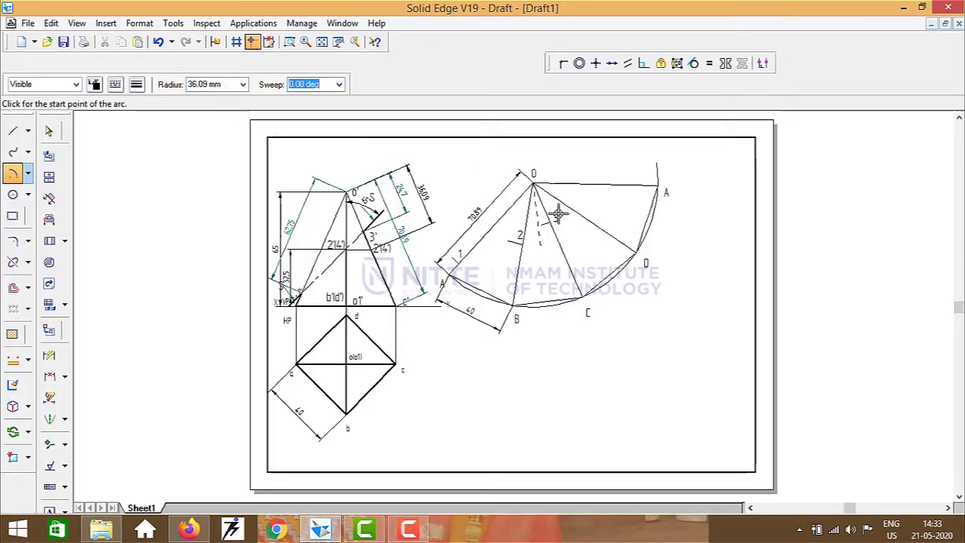
left_click(598, 203)
left_click(586, 217)
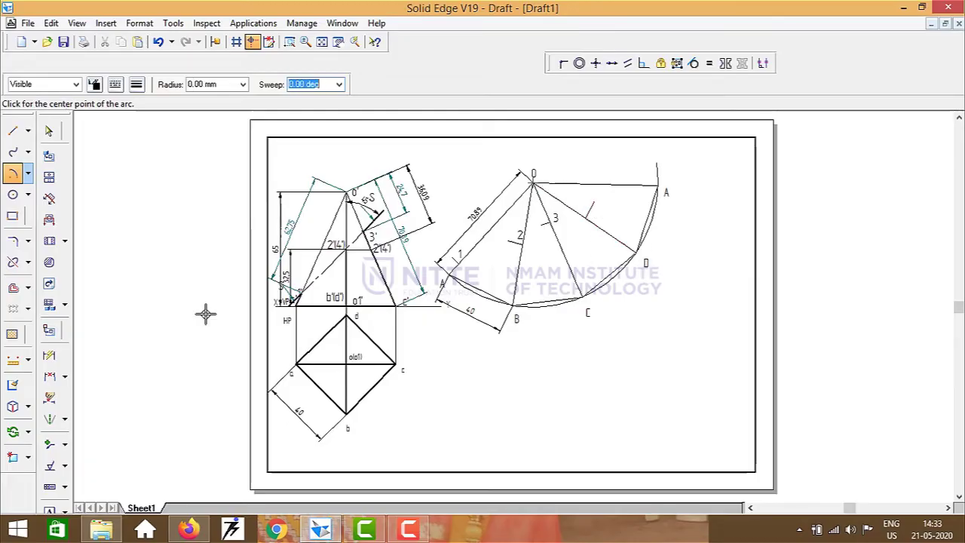
Step: Label the arc intersection on line OD as 4
left_click(49, 510)
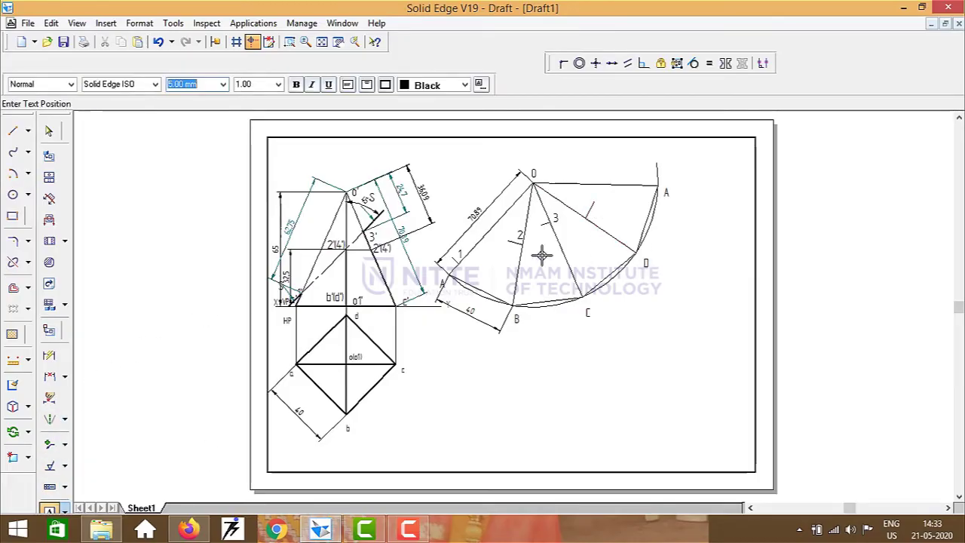
left_click(586, 226)
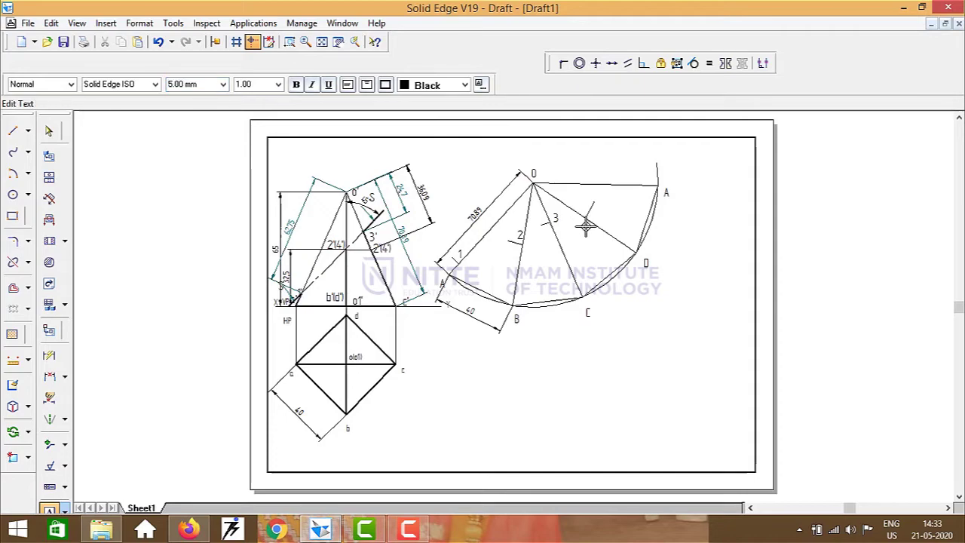
type("4")
key("Escape")
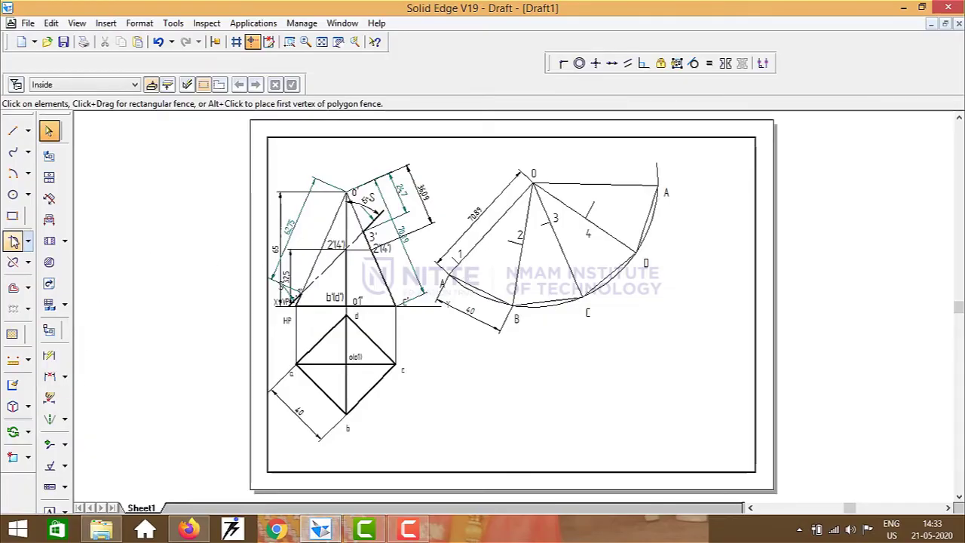
Step: Draw a short arc of radius 62.75 mm centred on O across the closing line OA, beyond OD
left_click(13, 174)
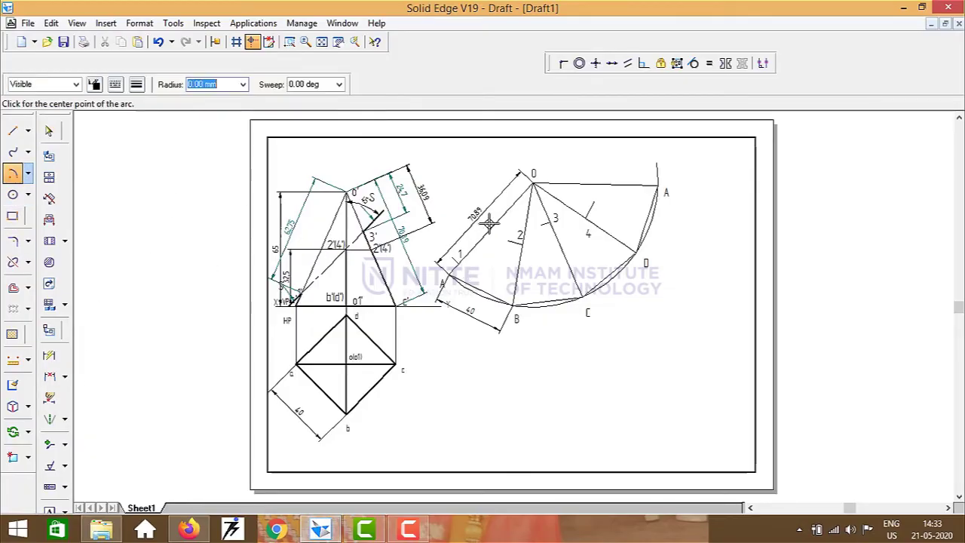
left_click(532, 181)
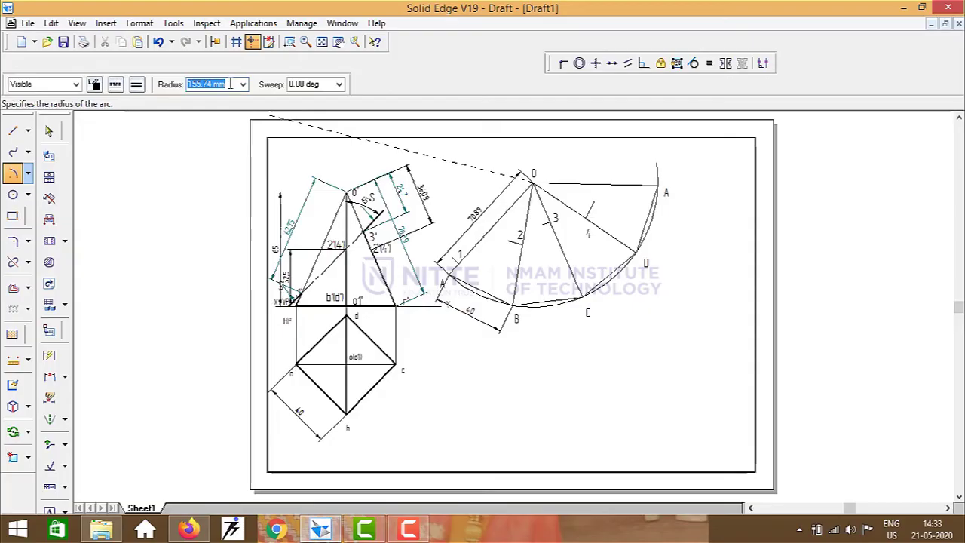
type("62.7")
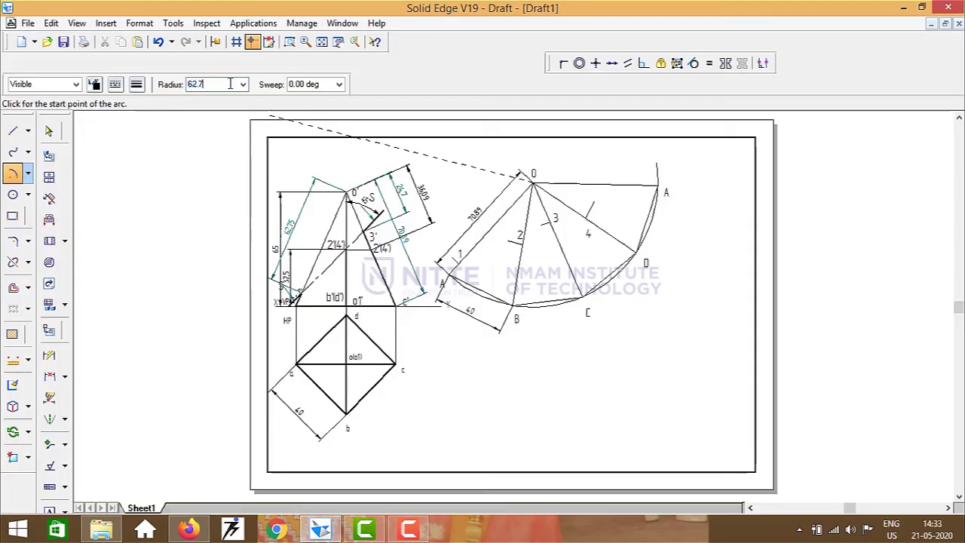
type("5")
key("Tab")
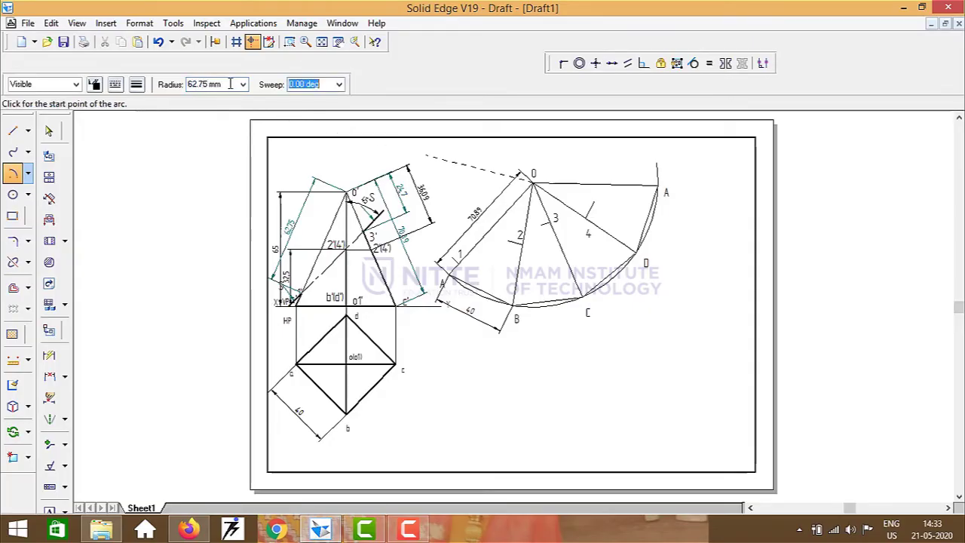
left_click(641, 179)
left_click(658, 185)
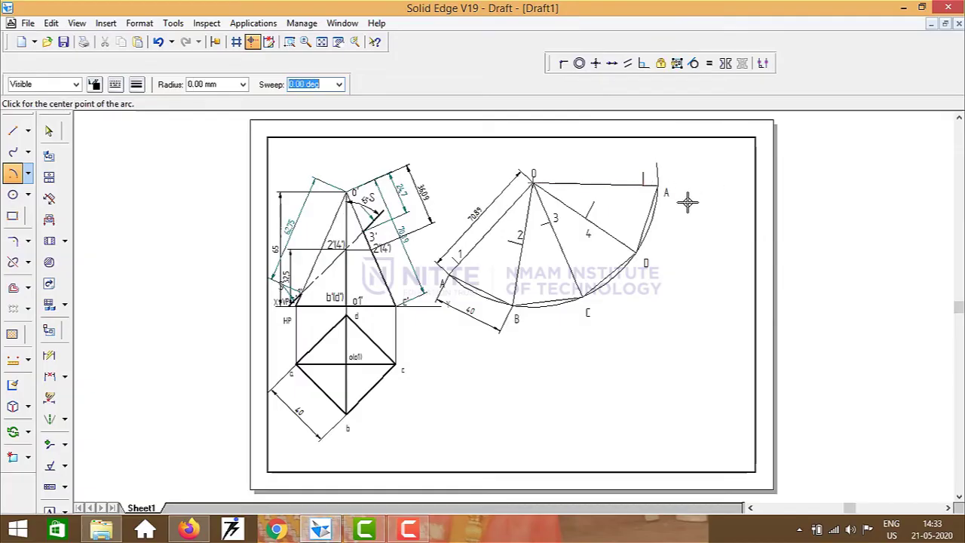
Step: Label the arc intersection on the closing line OA as 1 and adjust the label's position
left_click(50, 510)
left_click(648, 179)
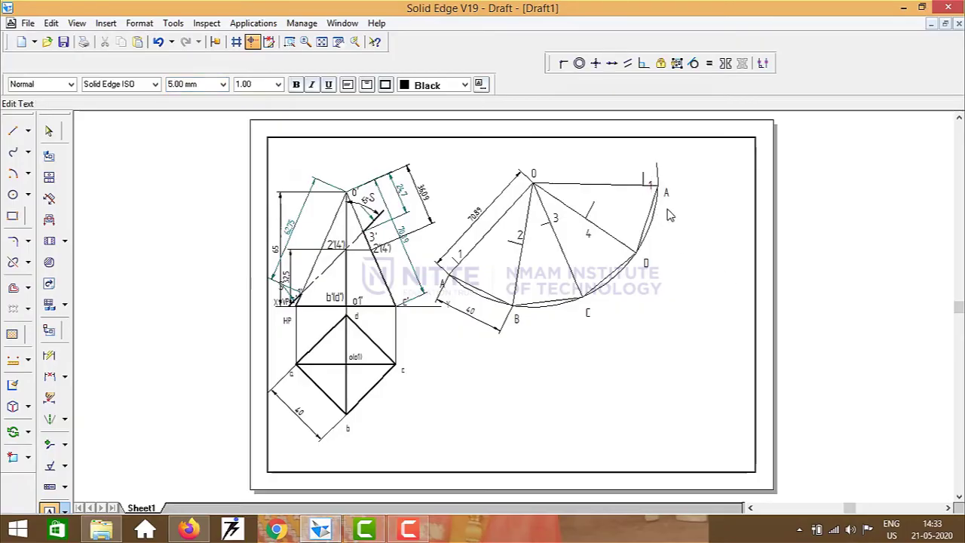
key("Escape")
left_click(649, 179)
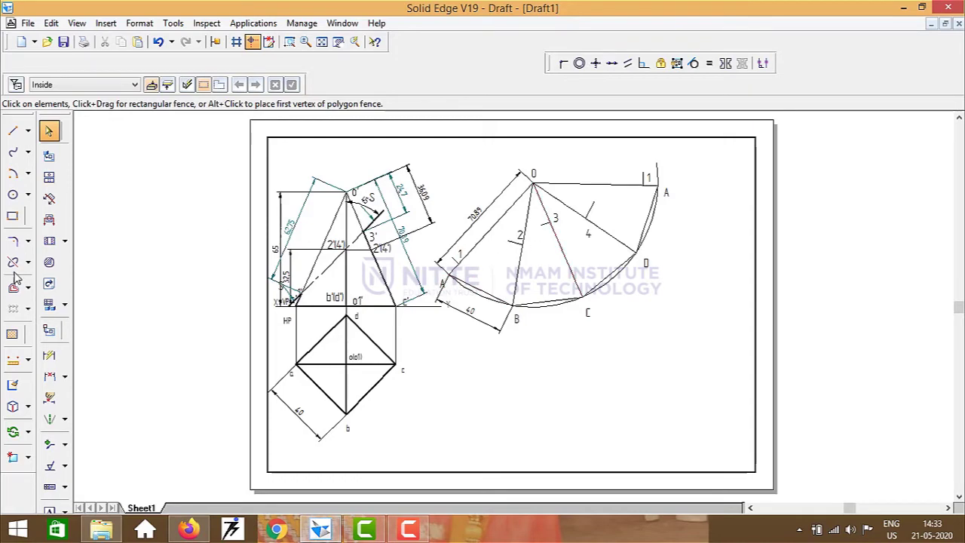
Step: Join section points 1, 2, 3, 4 and the closing 1 on the development with thicker connected lines
left_click(12, 130)
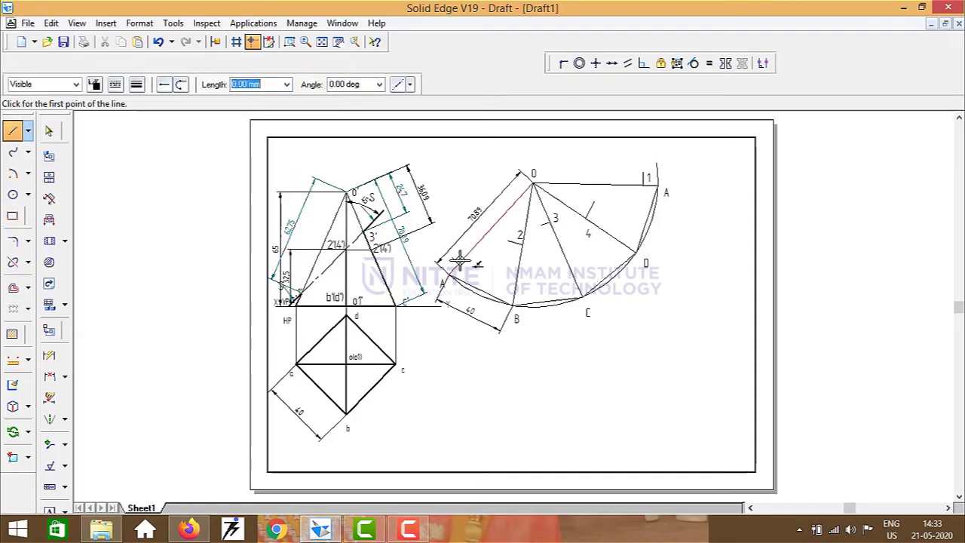
left_click(136, 85)
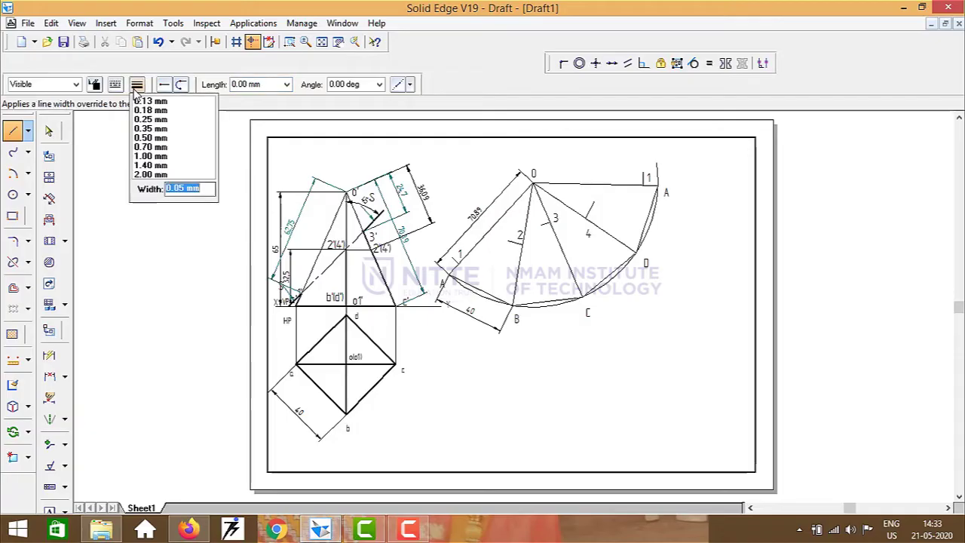
key("BackSpace")
key("Return")
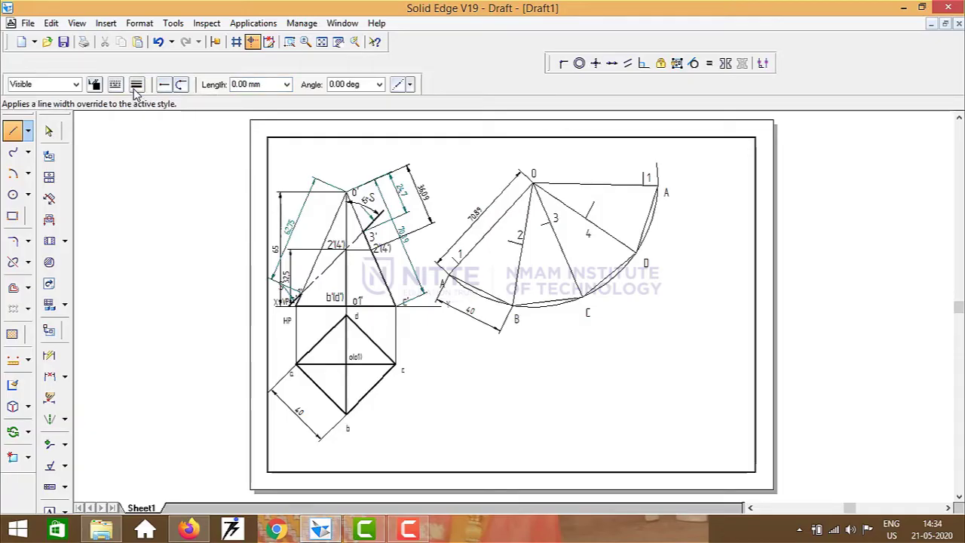
left_click(458, 264)
left_click(524, 243)
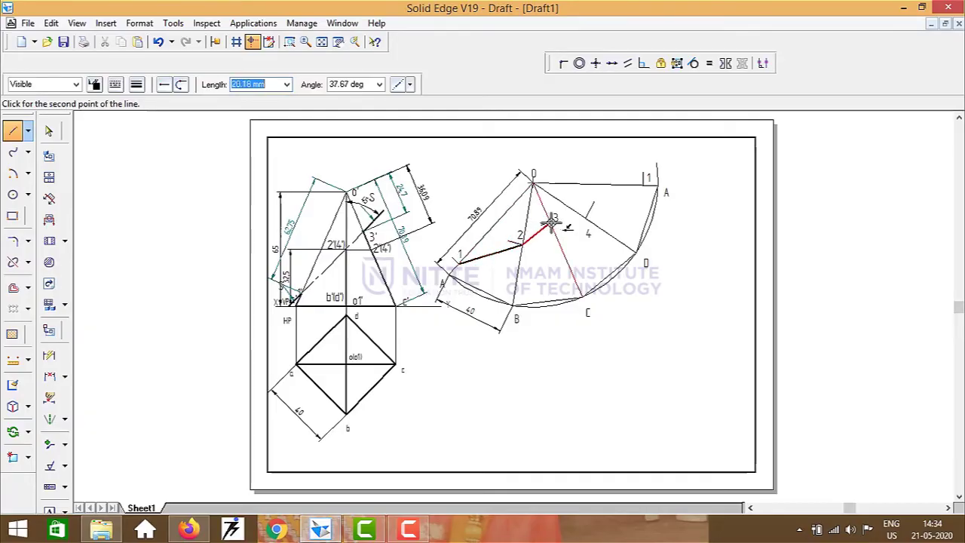
left_click(551, 222)
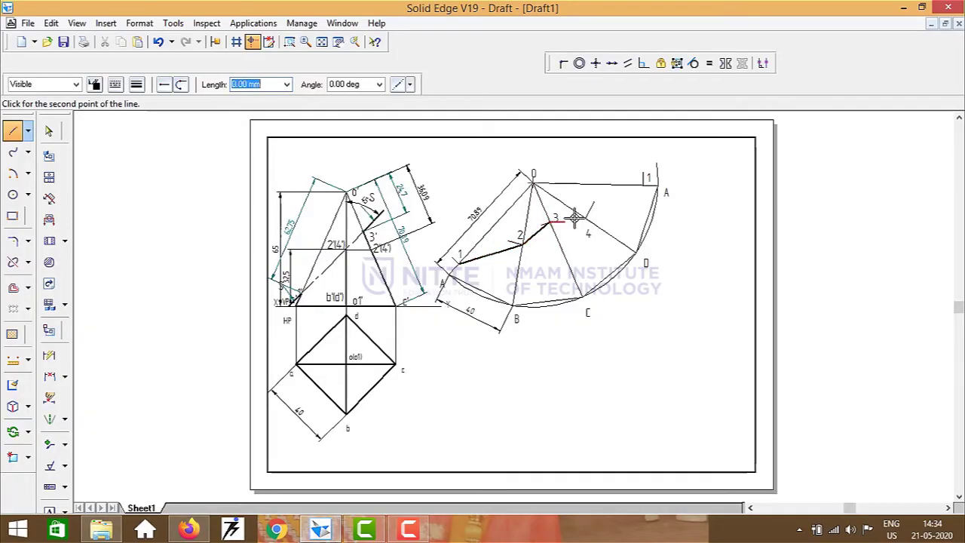
left_click(586, 219)
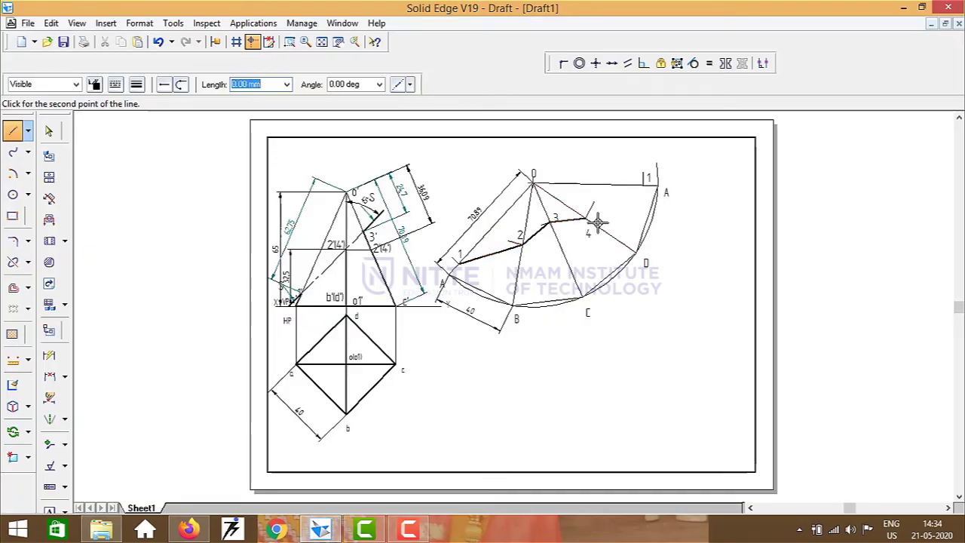
left_click(644, 185)
right_click(685, 295)
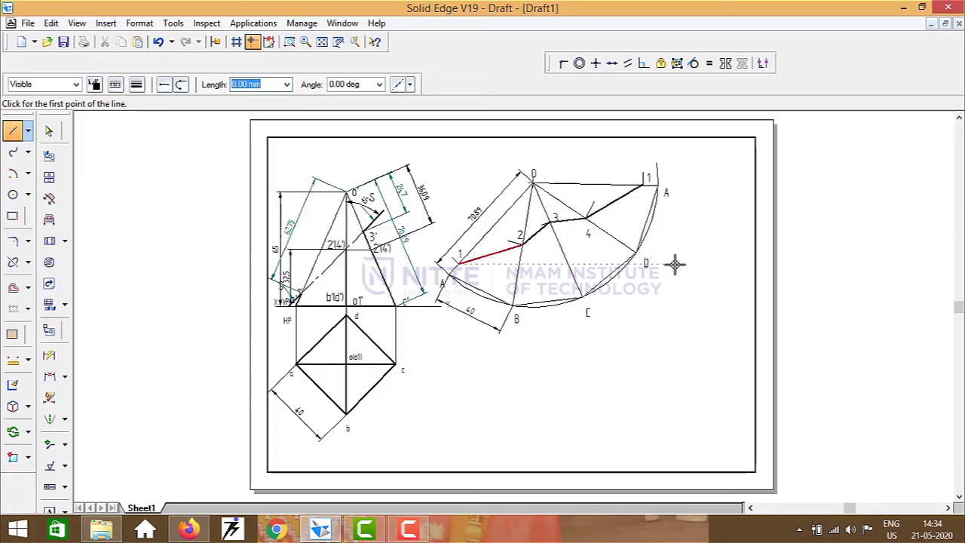
Step: Split the development's radial lines OA, OB, OC, OD and closing OA at section points 1, 2, 3, 4 and 1
left_click(13, 262)
left_click(488, 237)
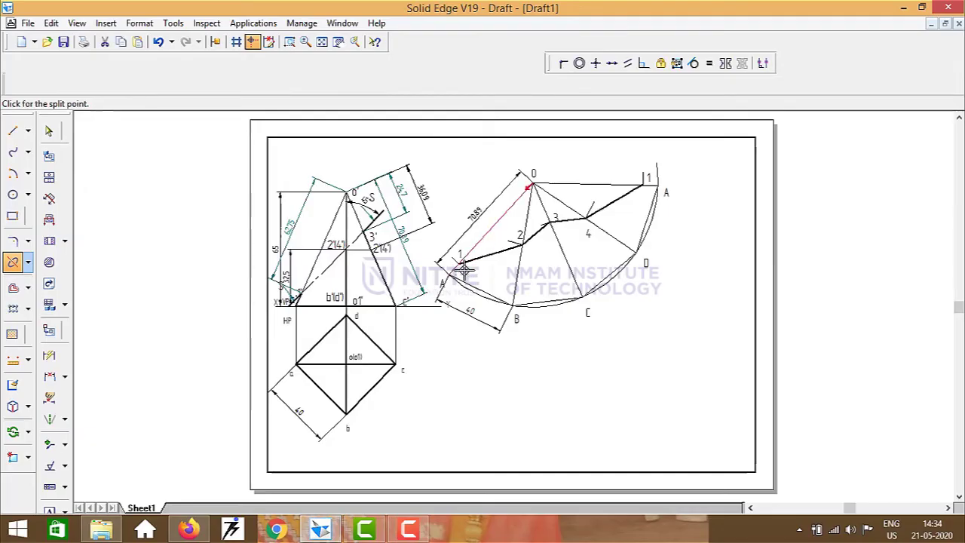
left_click(460, 259)
left_click(527, 220)
left_click(535, 227)
left_click(544, 202)
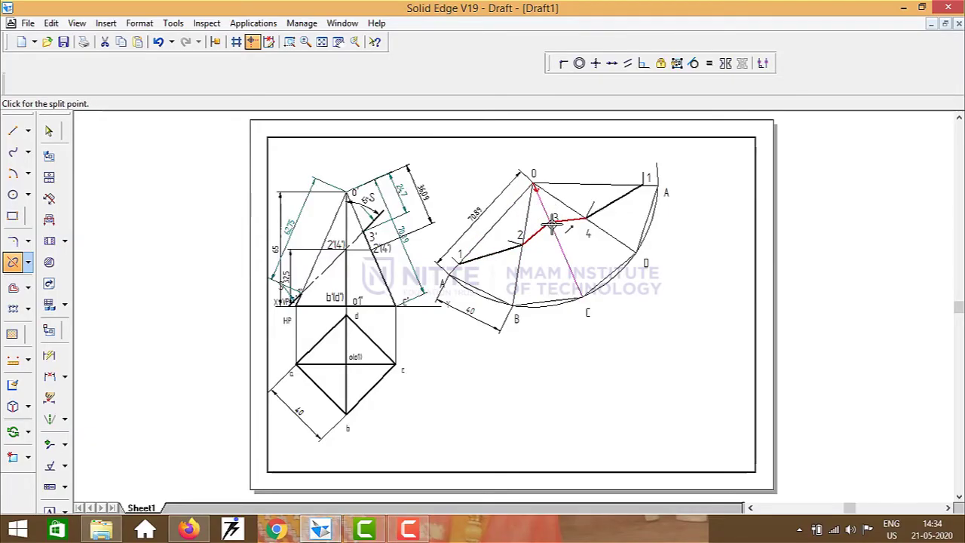
left_click(551, 223)
left_click(559, 198)
left_click(586, 218)
left_click(575, 184)
left_click(643, 184)
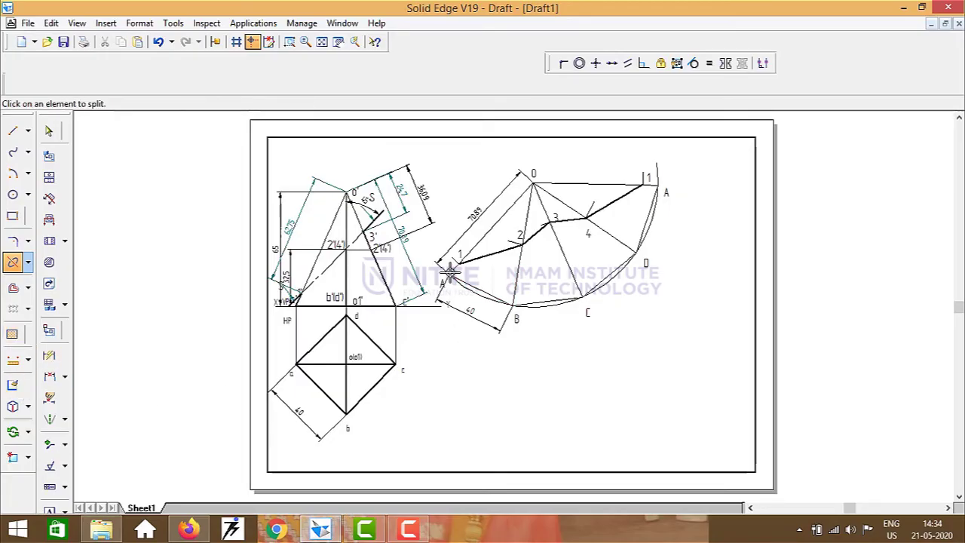
key("Escape")
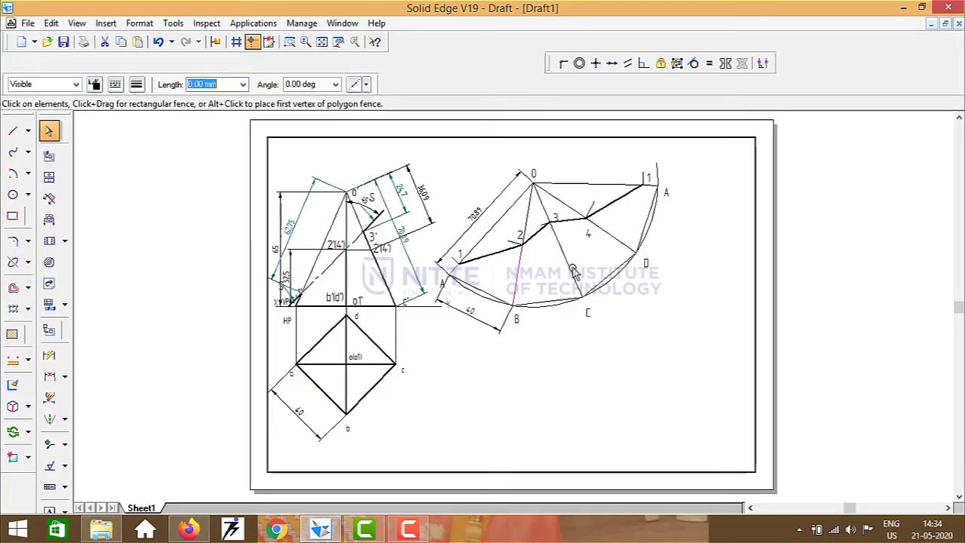
Step: Thicken the retained radial segments 1A, 2B, 3C, 4D and closing 1A of the development to a 0.4 mm line width
left_click(613, 237, "ctrl")
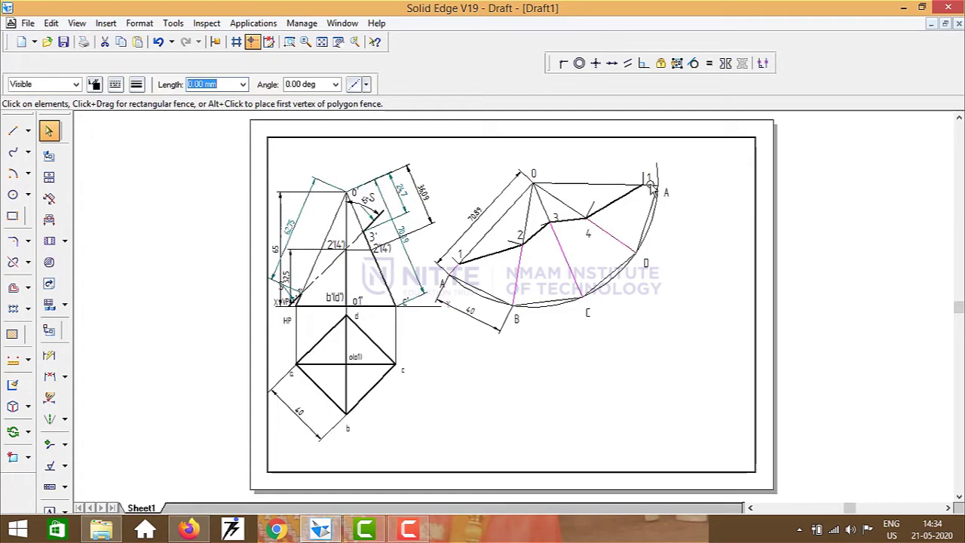
left_click(653, 189, "ctrl")
left_click(137, 85)
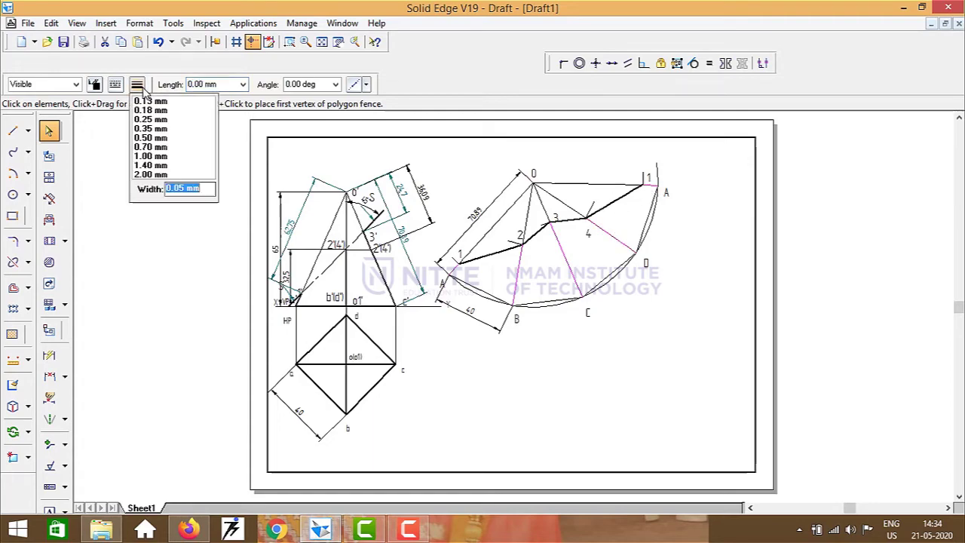
key("BackSpace")
type(".4")
key("Return")
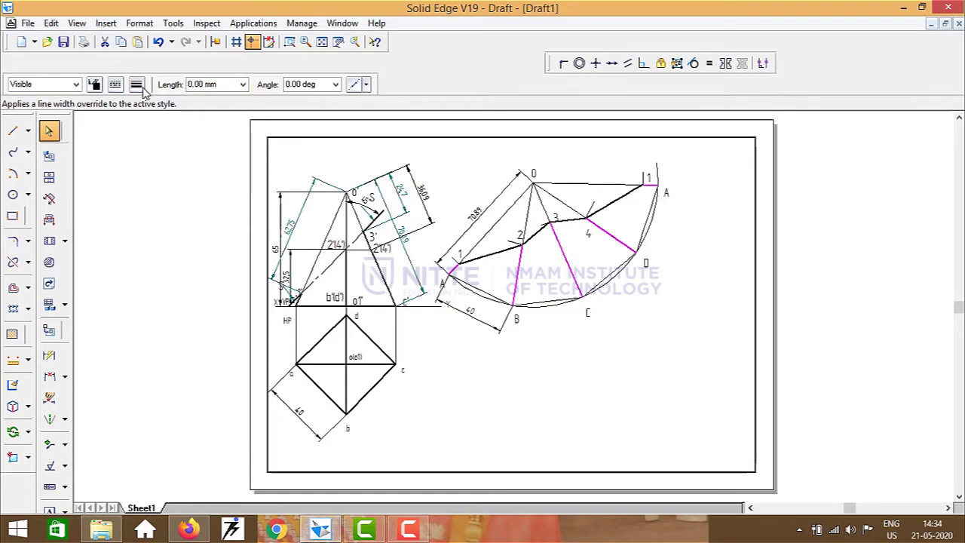
left_click(494, 281)
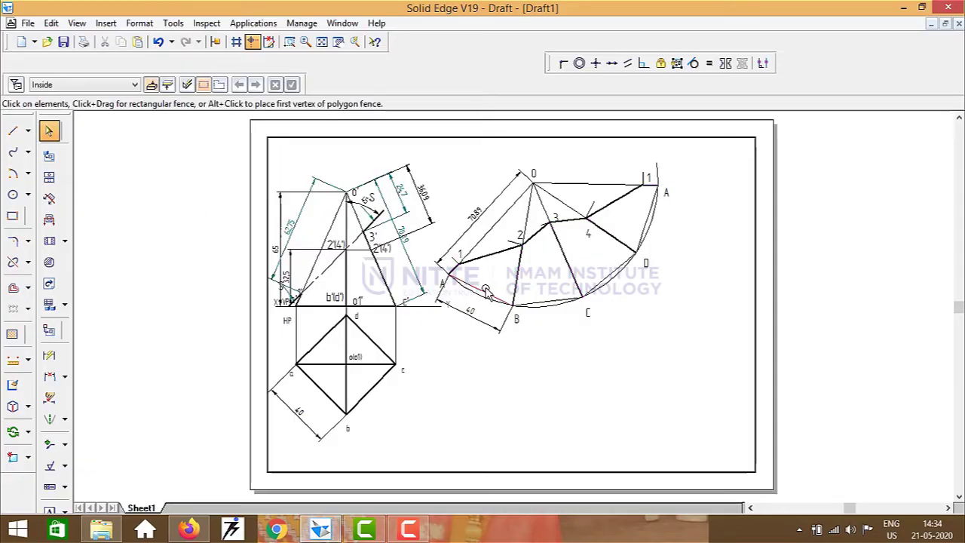
Step: Thicken the base edges AB, BC, CD and DA of the development with a wider line width
left_click(485, 290)
left_click(558, 299, "ctrl")
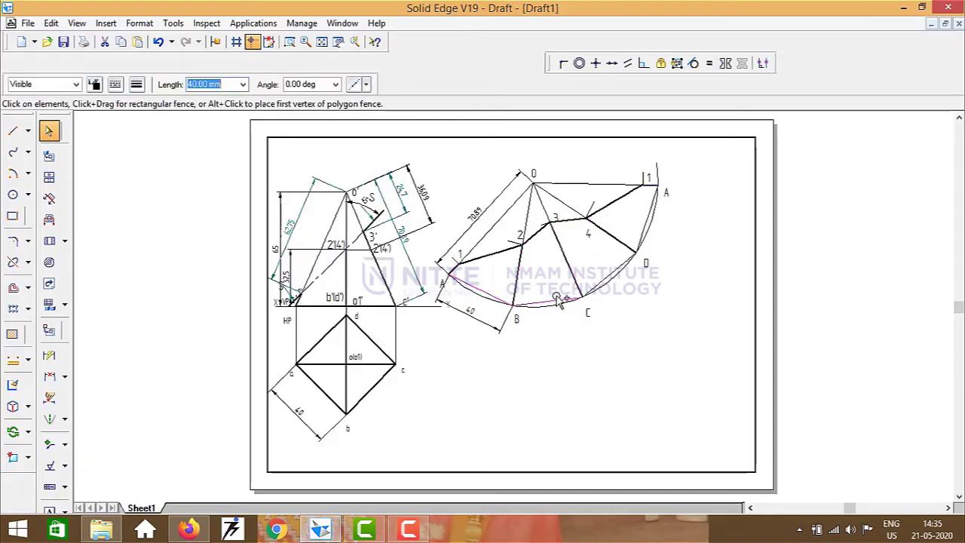
left_click(647, 225, "ctrl")
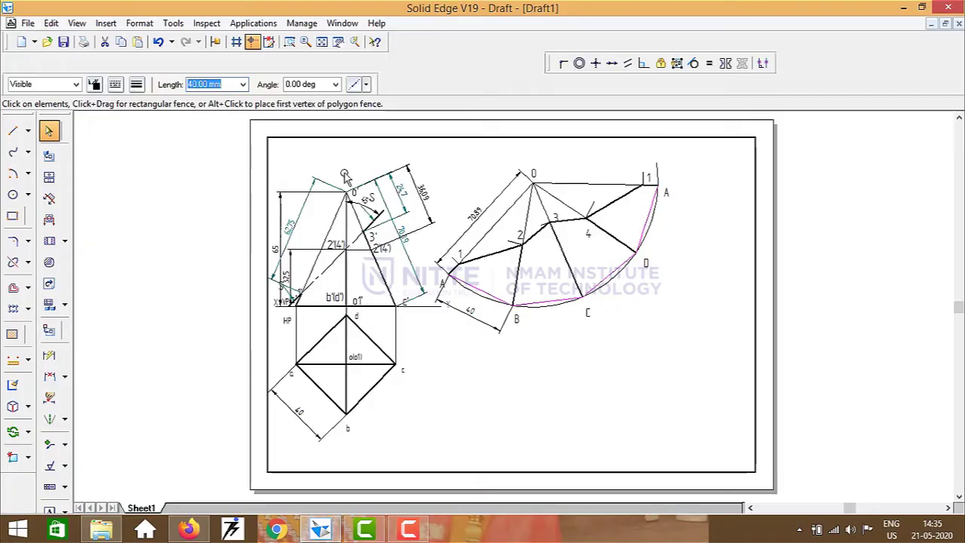
left_click(137, 86)
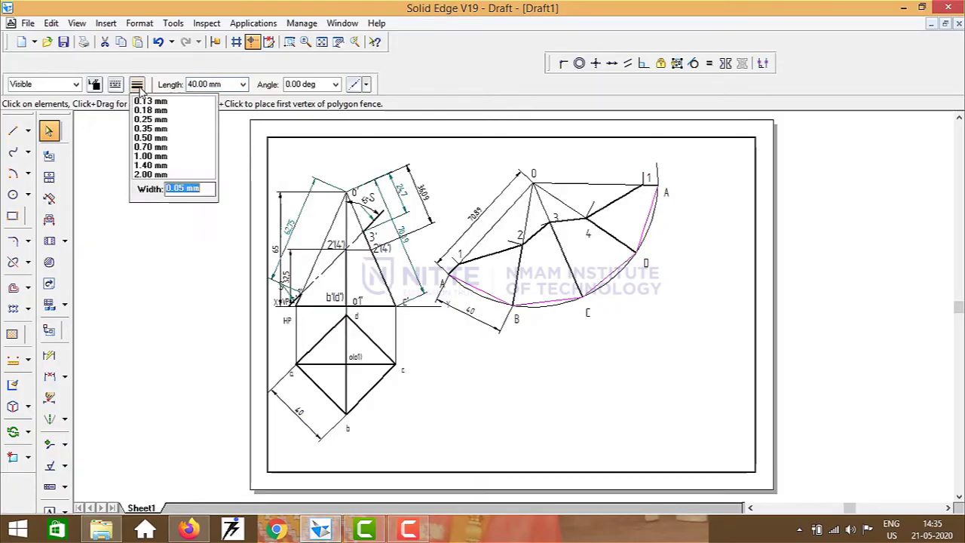
type("1")
key("Return")
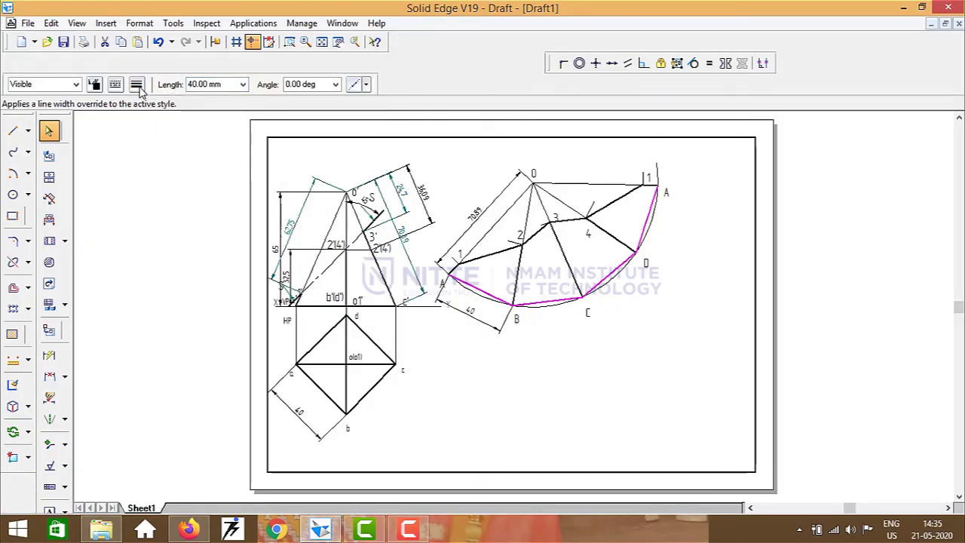
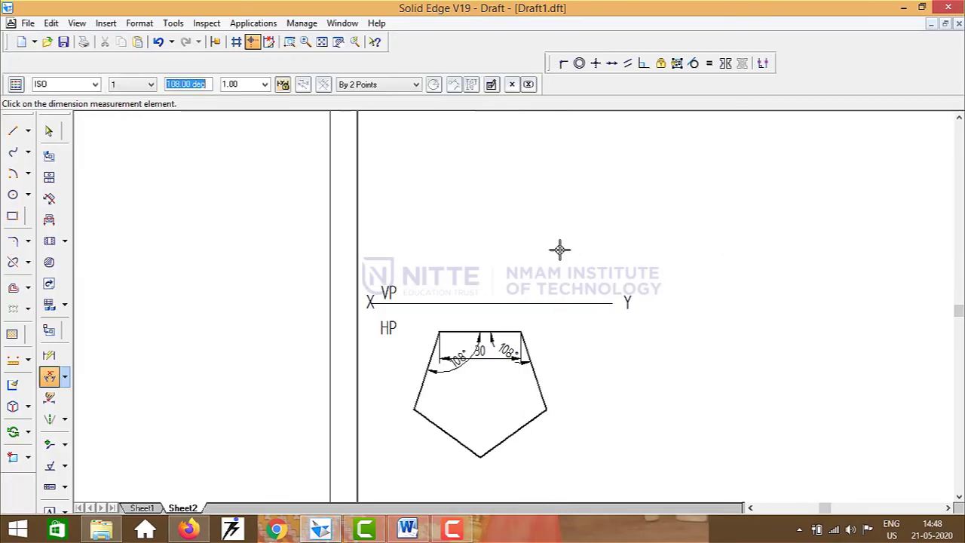
Step: Label the pentagon's corners a, b, c, d and e, going from the left corner through the lowest point to the upper-left corner
key("Escape")
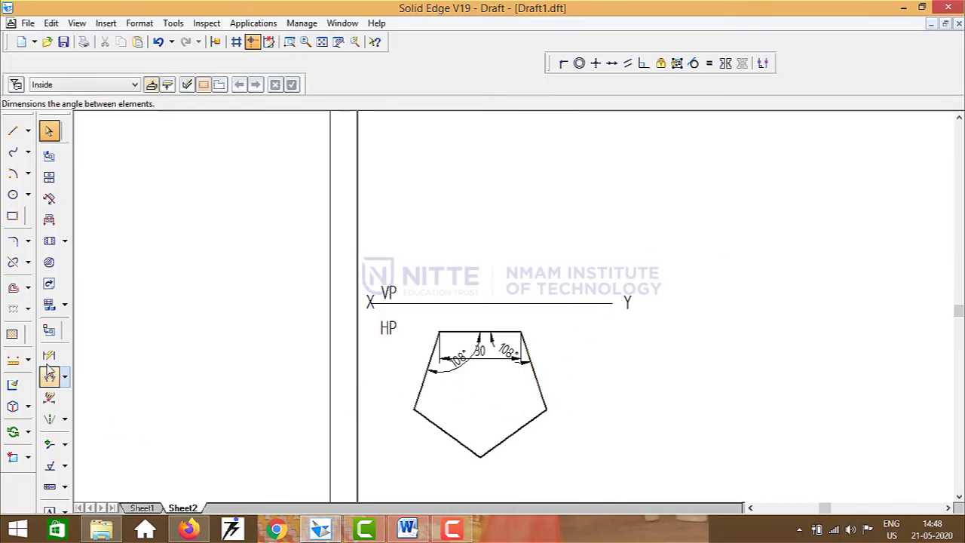
left_click(50, 509)
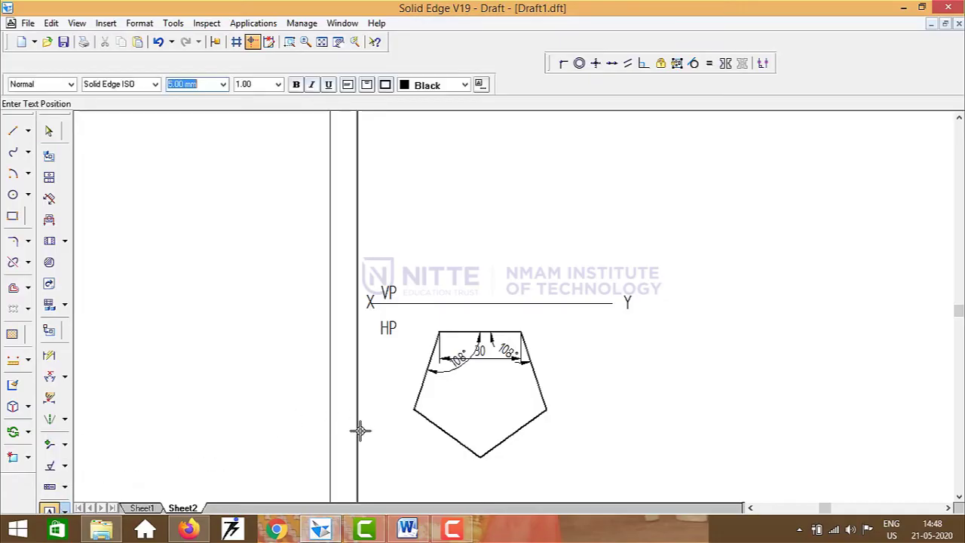
left_click(405, 413)
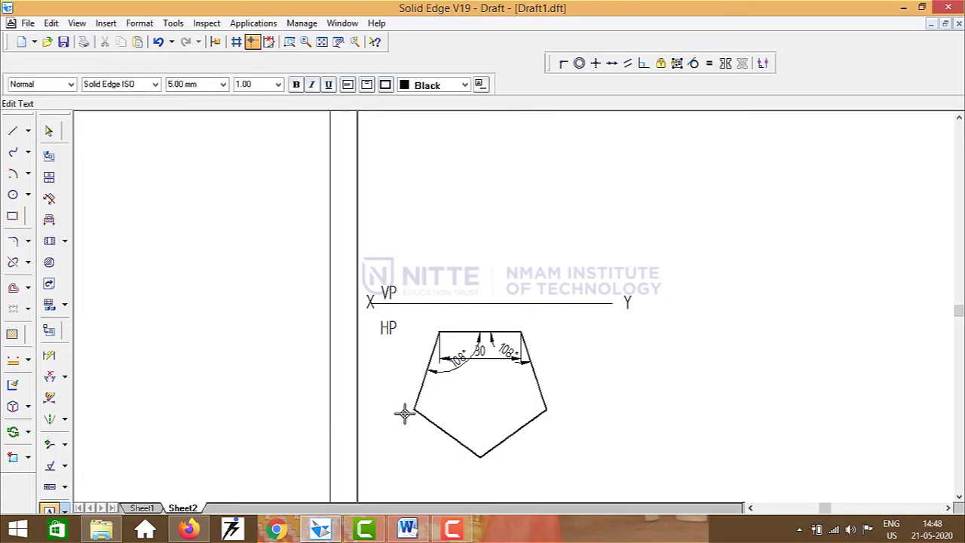
type("a")
left_click(485, 463)
type("b")
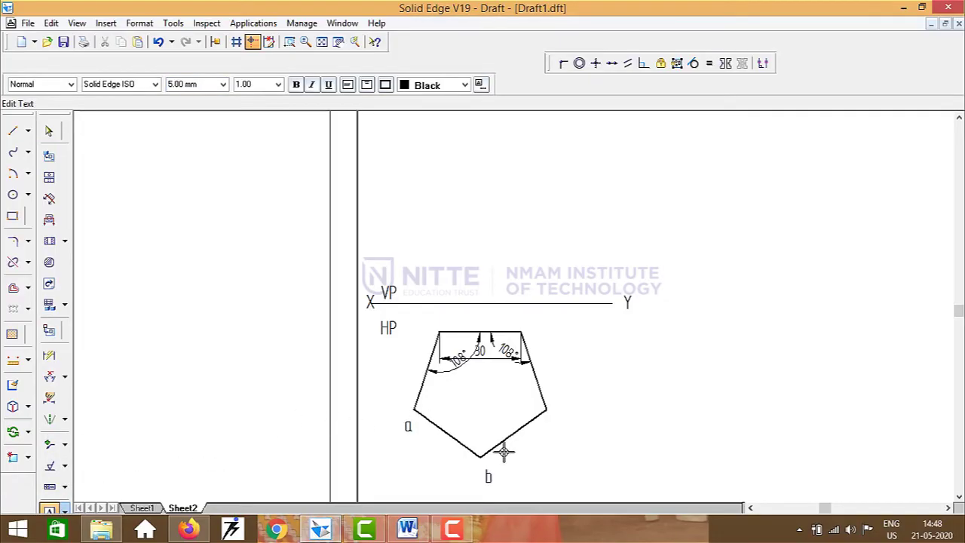
left_click(558, 411)
type("c")
left_click(532, 321)
type("d")
left_click(420, 326)
type("e")
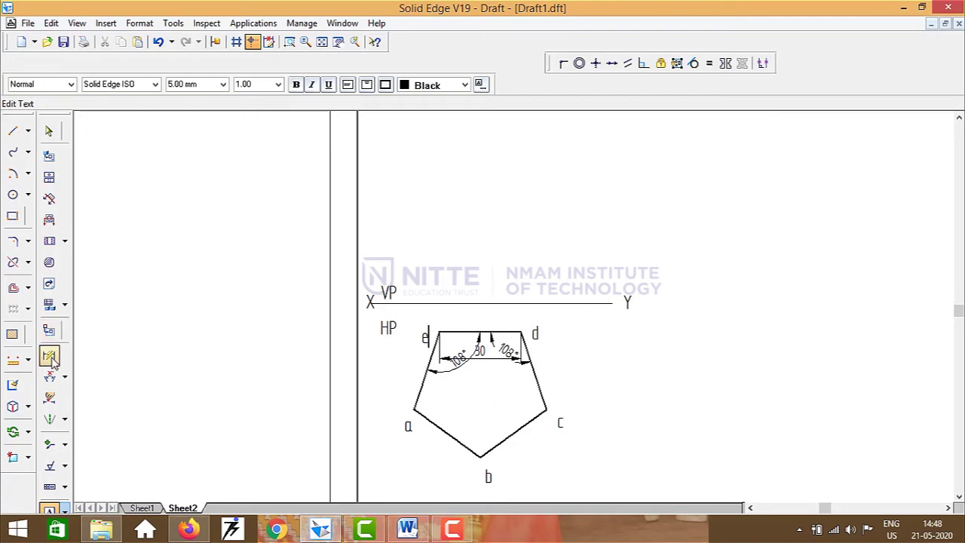
Step: Draw a thin 0.05 mm construction line from corner b to the midpoint of edge ed
left_click(11, 132)
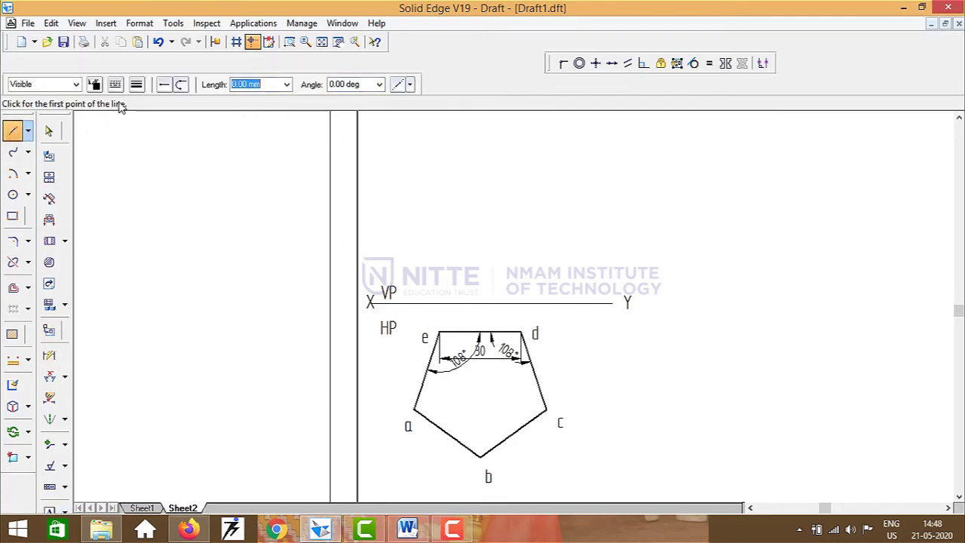
left_click(137, 85)
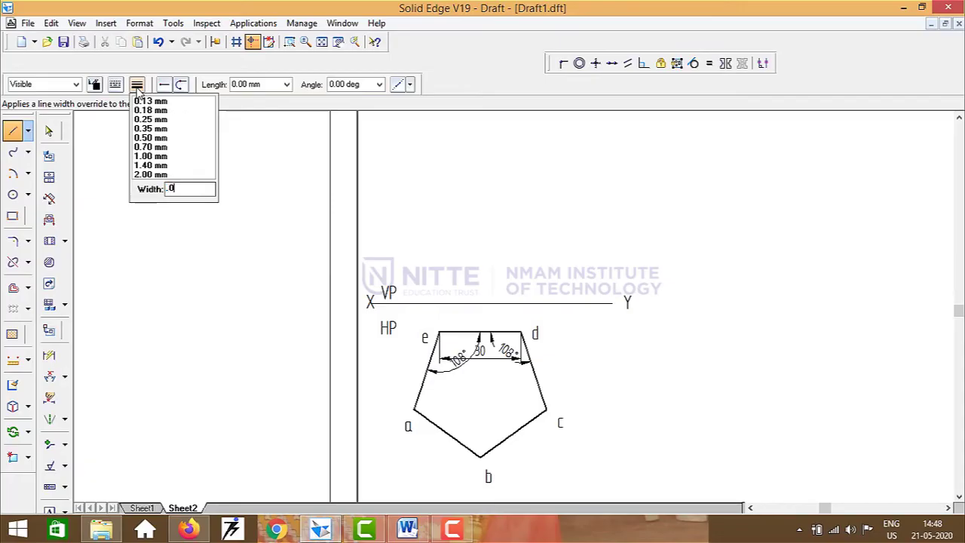
type(".0")
key("Return")
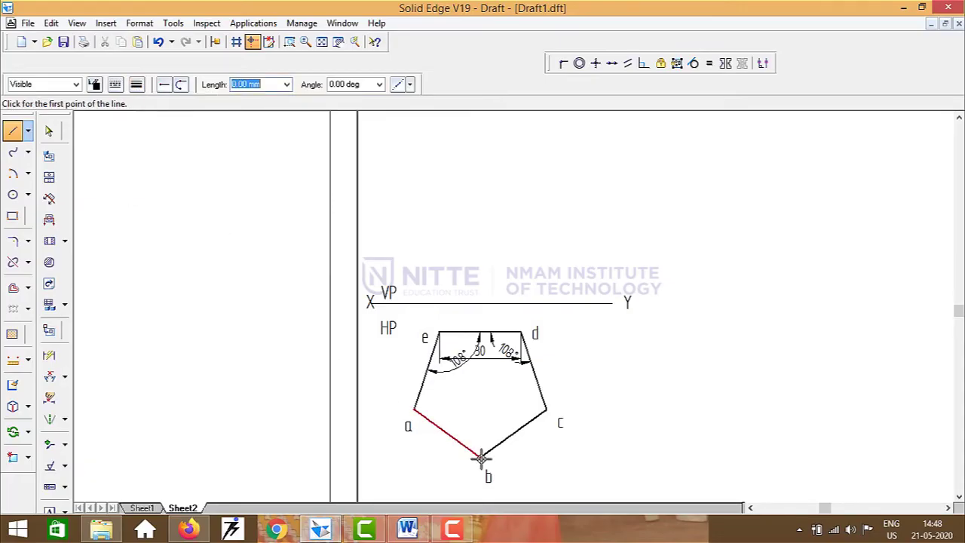
left_click(480, 456)
left_click(481, 333)
right_click(528, 350)
Step: Enable midpoint recognition in IntelliSketch and draw a thin construction line from corner a to the midpoint of edge cd
left_click(414, 410)
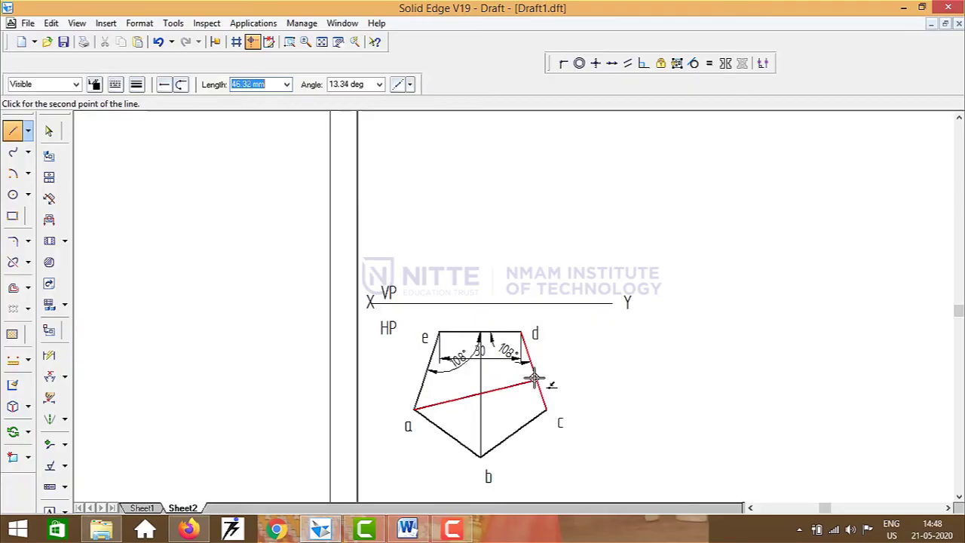
left_click(173, 23)
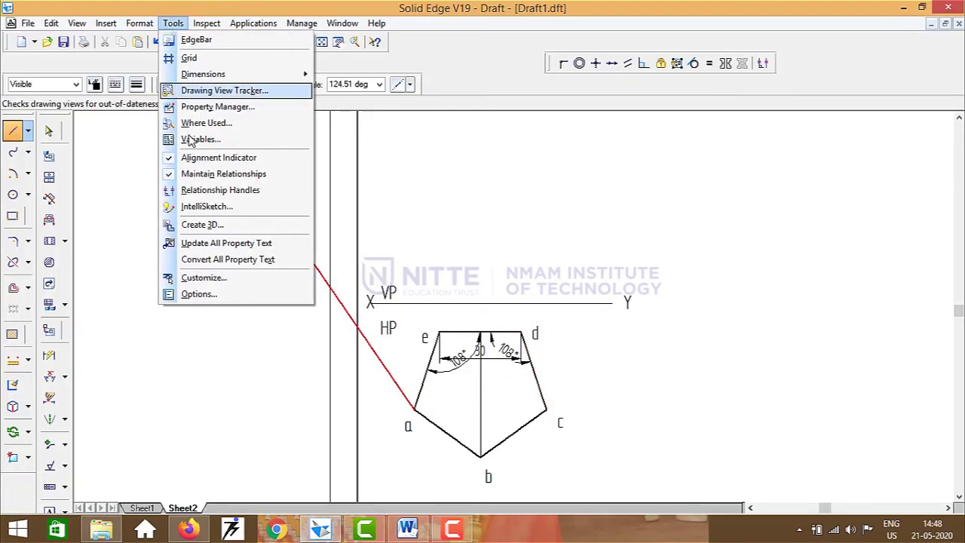
left_click(233, 207)
left_click(461, 190)
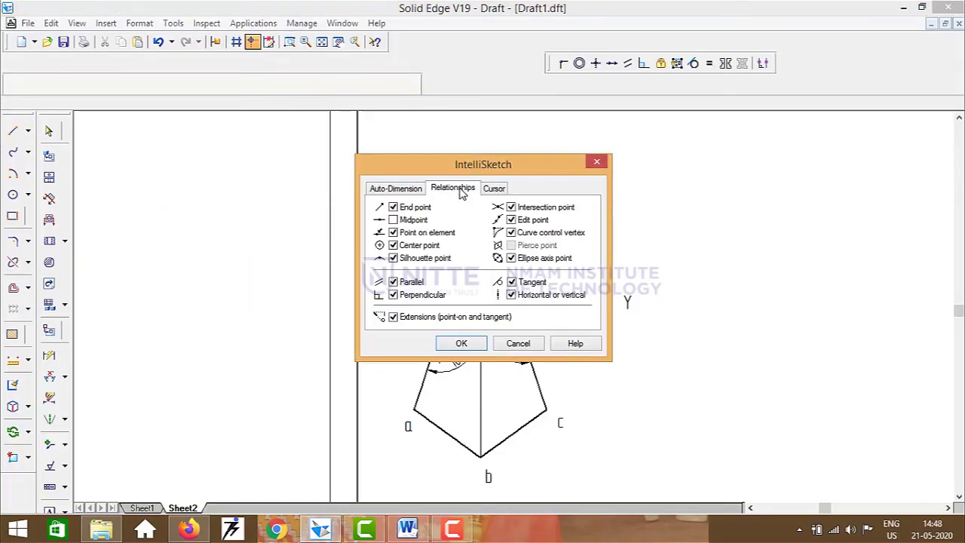
left_click(459, 343)
left_click(534, 369)
right_click(498, 390)
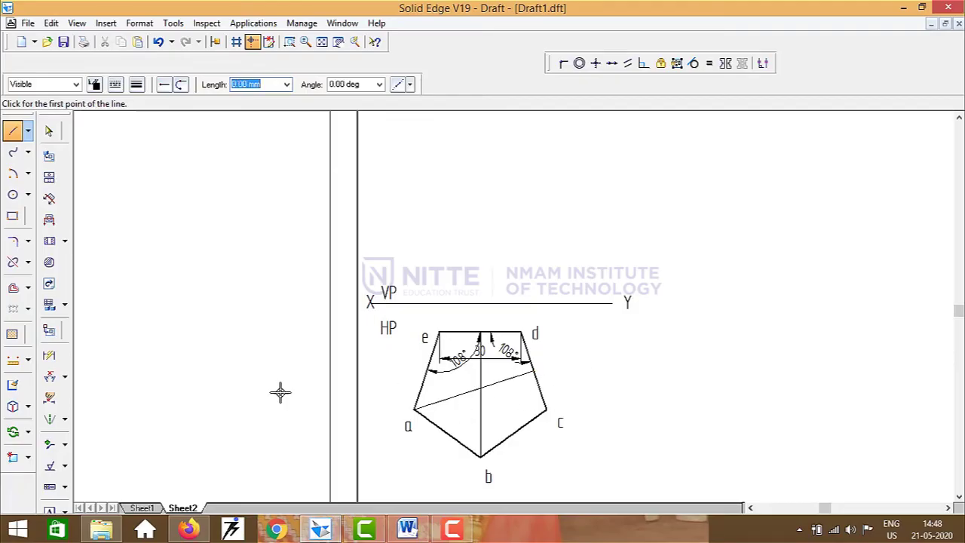
Step: Label the intersection of the two construction lines as o(o1)
left_click(51, 511)
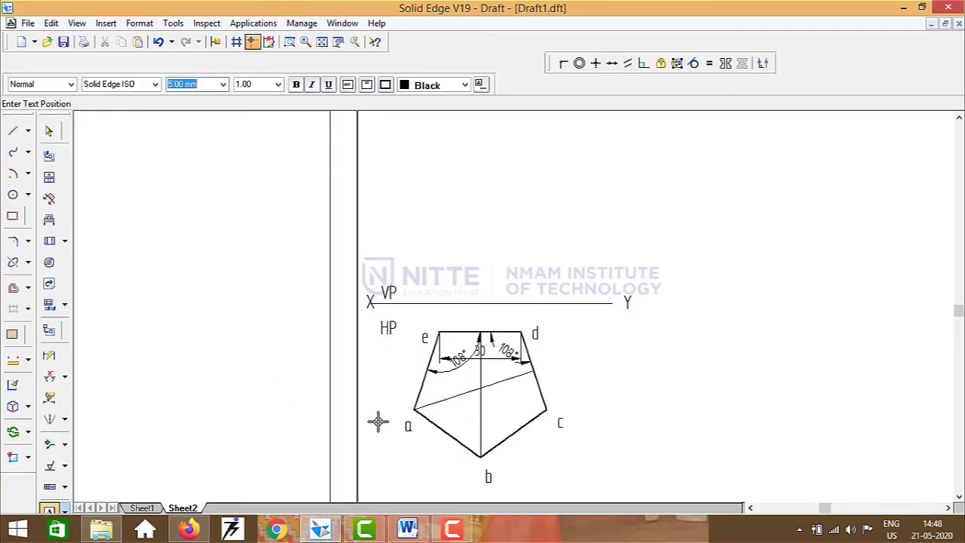
left_click(492, 390)
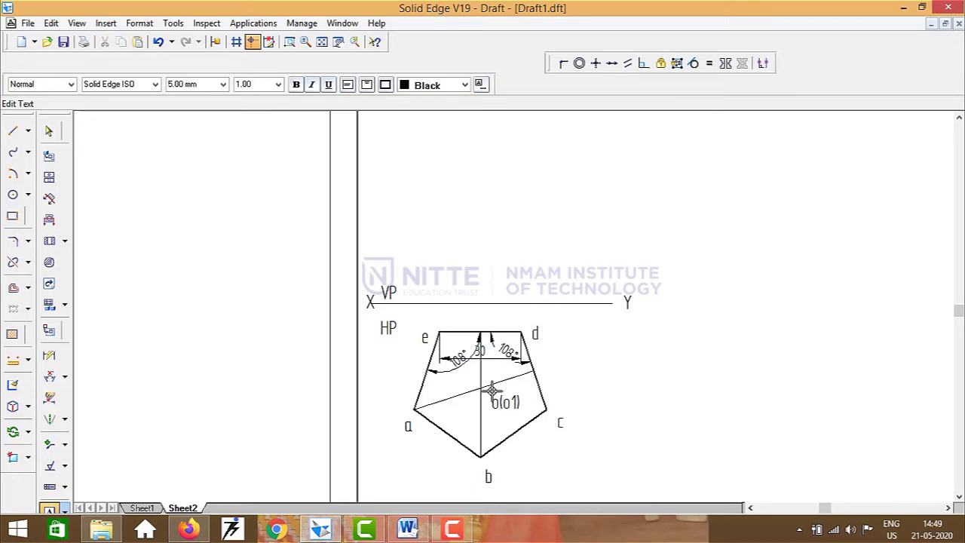
key("Escape")
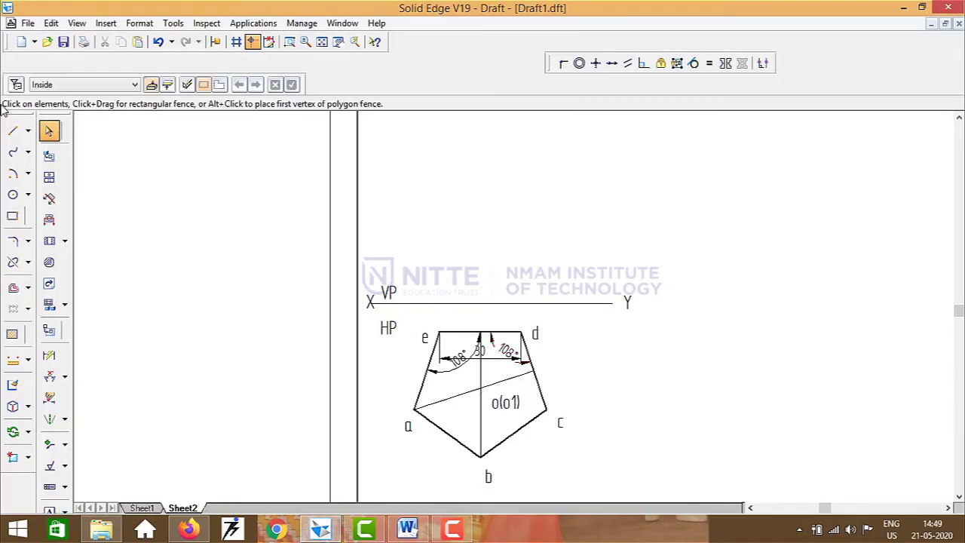
Step: Draw 0.40 mm slant-edge lines from centre o to corners a and b of the pentagon
left_click(12, 131)
left_click(136, 84)
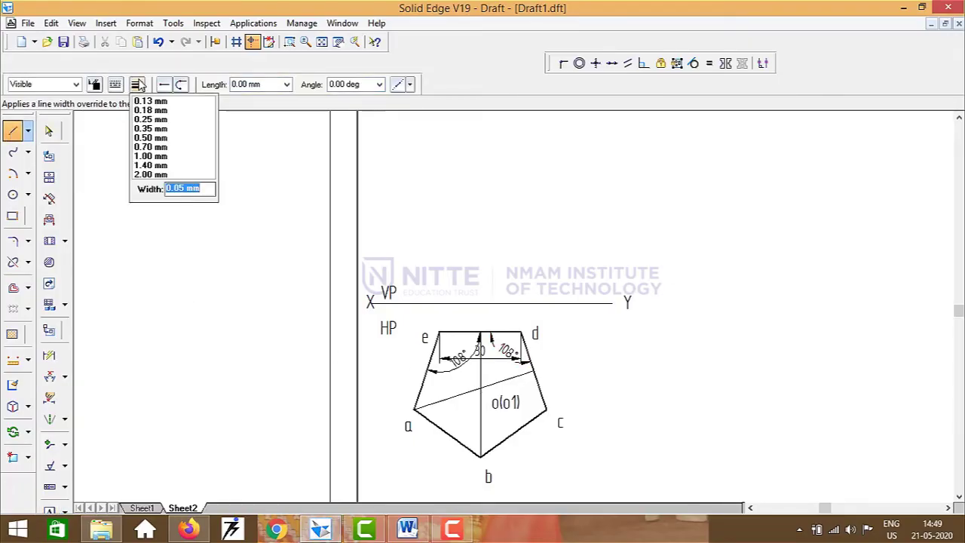
type(".5")
key("Return")
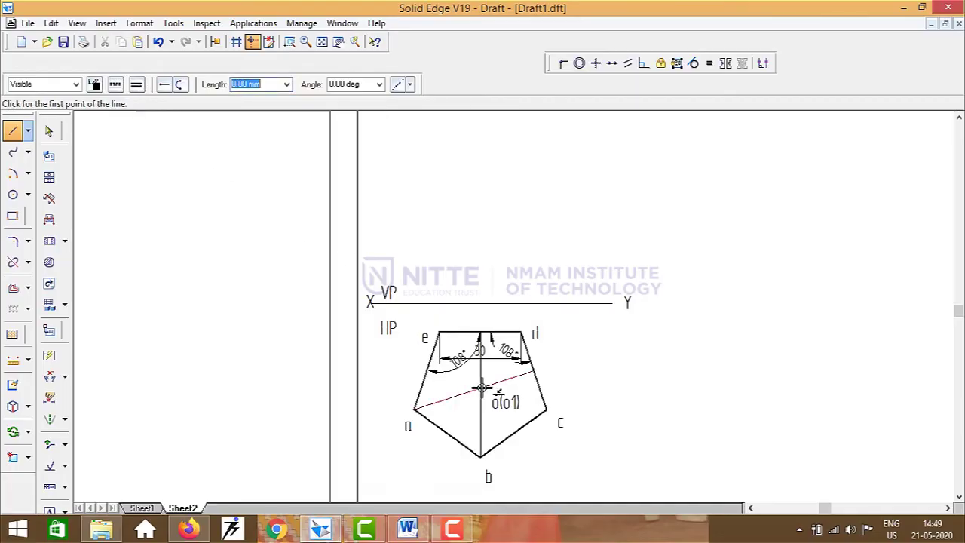
left_click(481, 390)
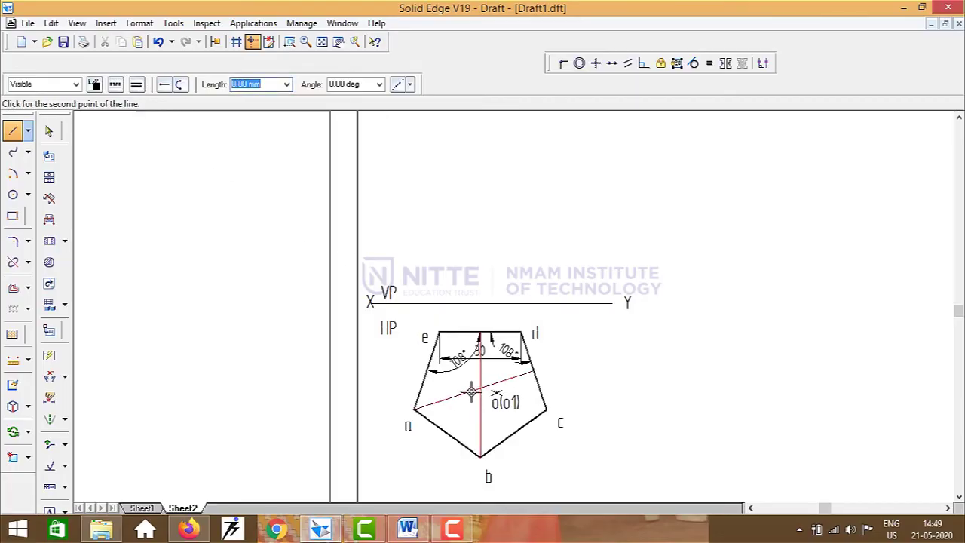
left_click(416, 409)
right_click(494, 397)
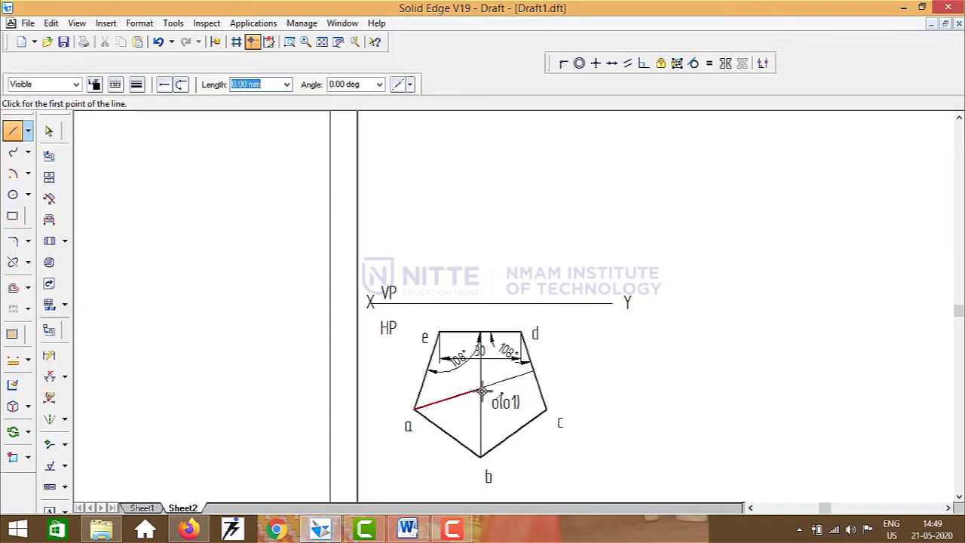
left_click(481, 389)
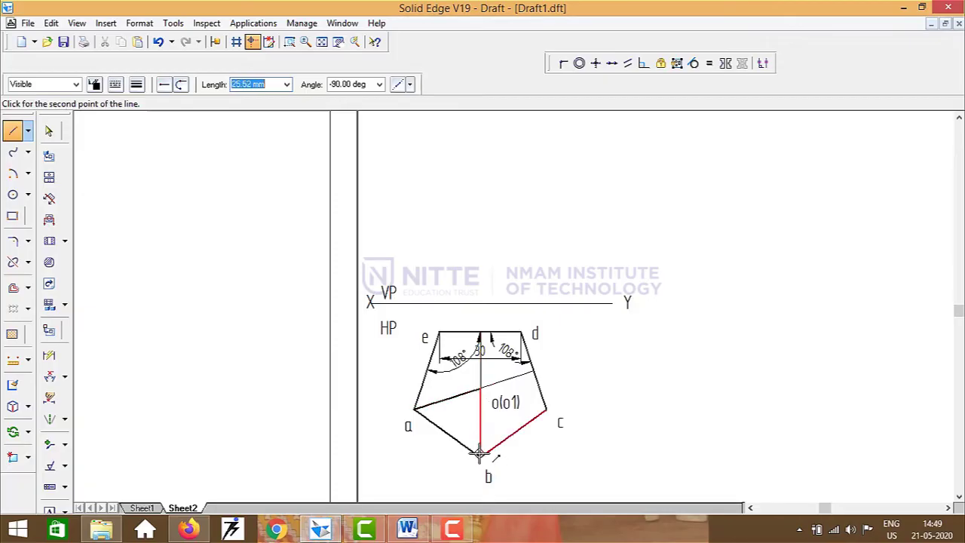
left_click(480, 456)
right_click(488, 389)
Step: Draw the remaining slant-edge lines from centre o to corners c, d and e with the same line width
left_click(480, 389)
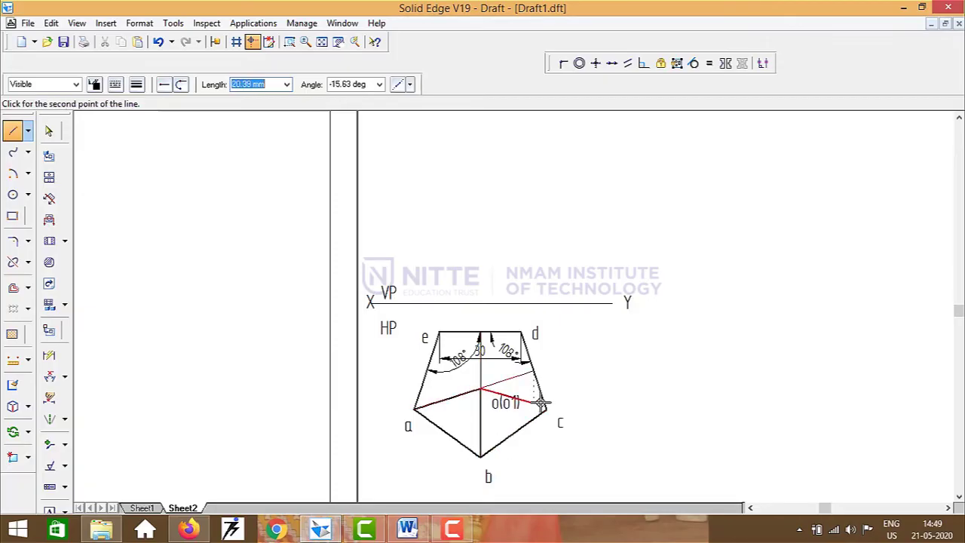
left_click(547, 409)
right_click(483, 392)
left_click(481, 389)
left_click(522, 332)
right_click(570, 381)
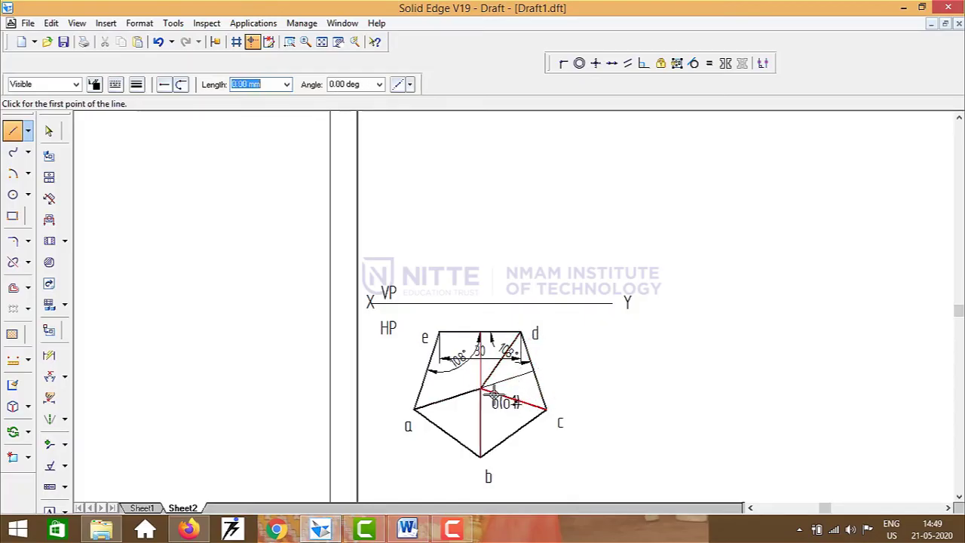
left_click(480, 389)
left_click(439, 332)
right_click(611, 365)
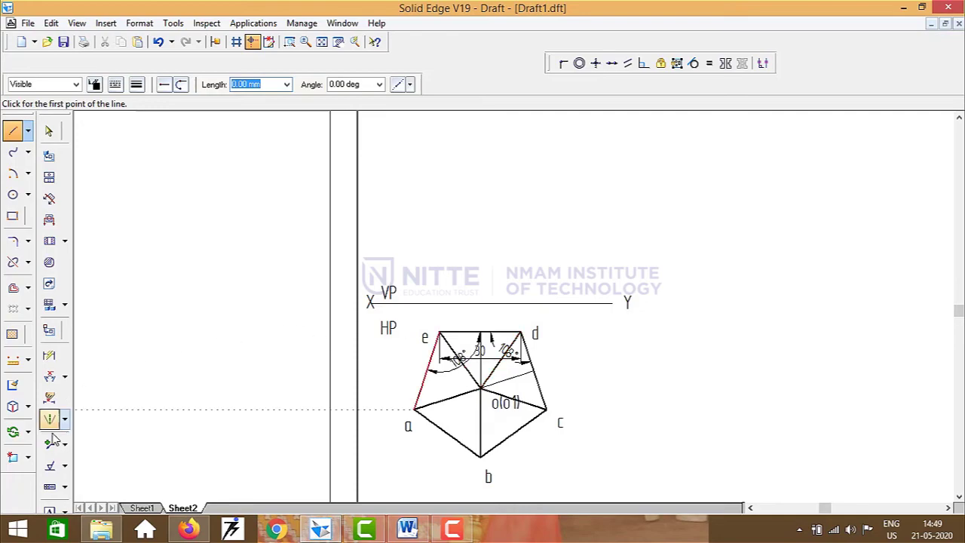
Step: Draw thin vertical projectors up to the XY line from corner a and from the midpoint of edge ed, in line with b
left_click(137, 84)
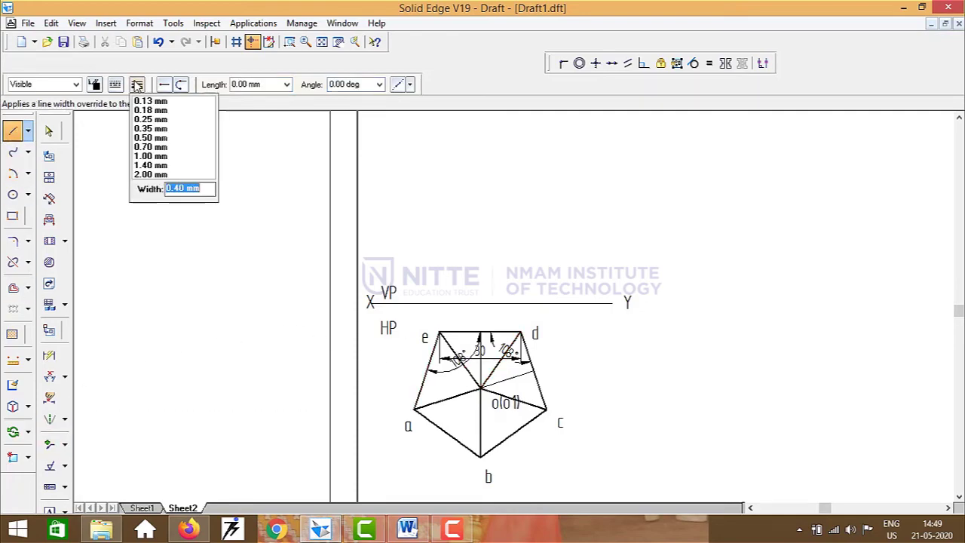
key("Return")
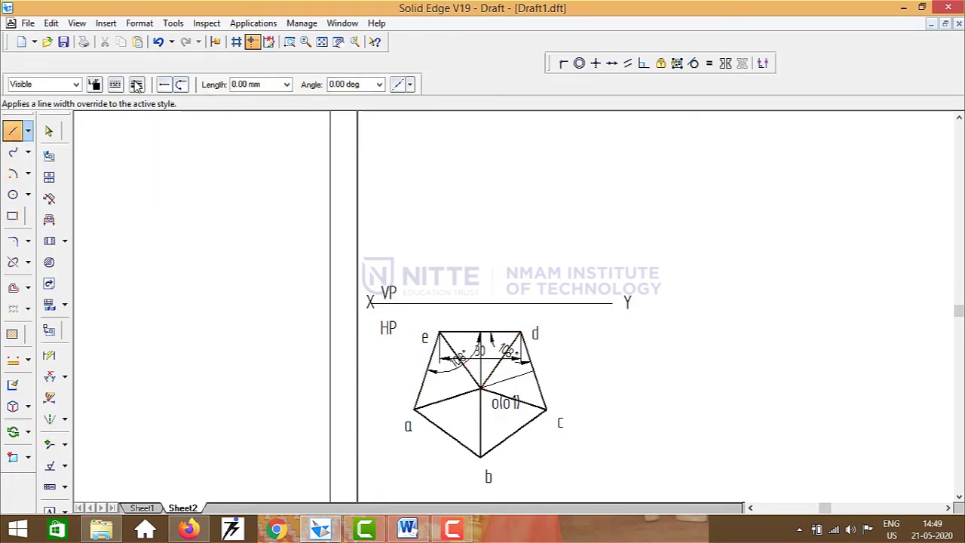
left_click(414, 409)
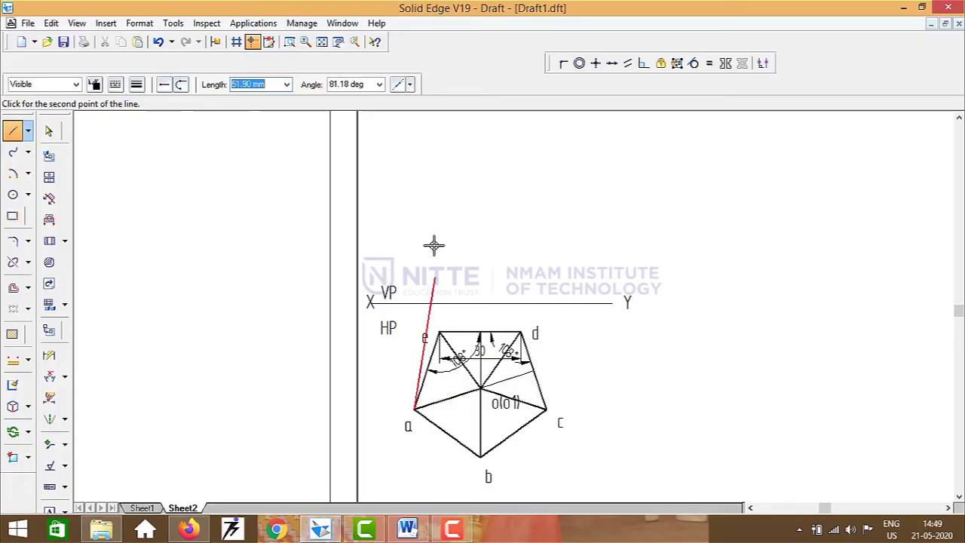
left_click(414, 302)
right_click(498, 422)
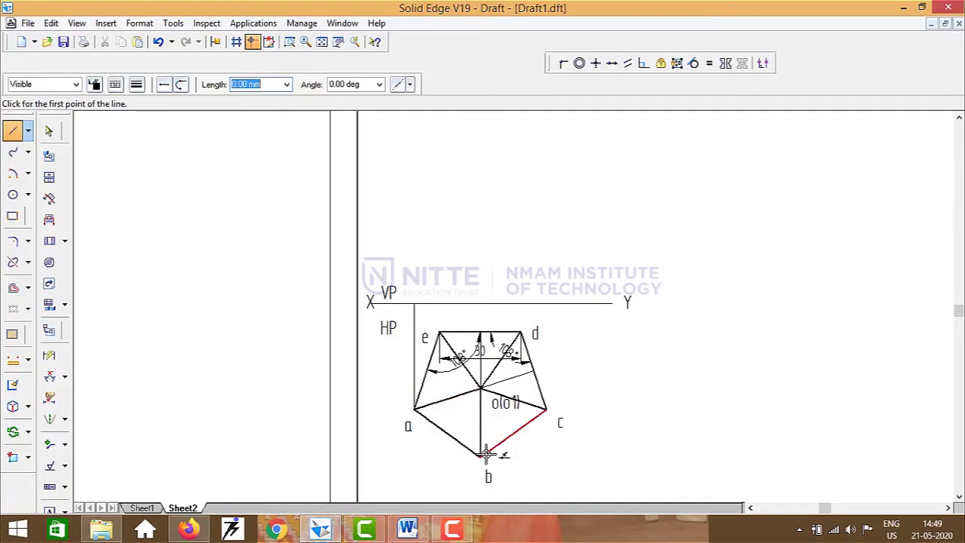
left_click(481, 333)
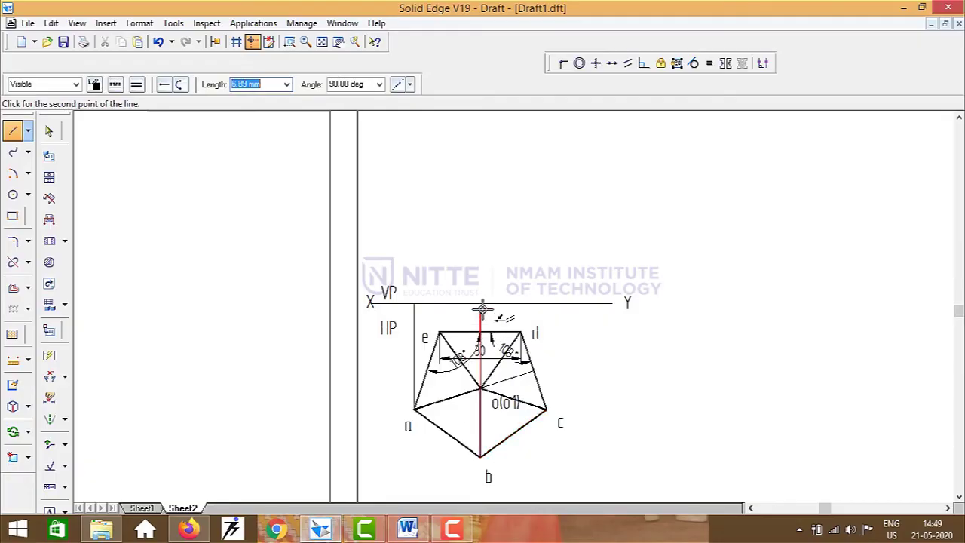
left_click(480, 302)
right_click(503, 298)
Step: Draw vertical projectors from corners c, d and e of the pentagon up to the XY line
left_click(549, 404)
left_click(577, 307)
left_click(521, 332)
left_click(522, 304)
left_click(438, 333)
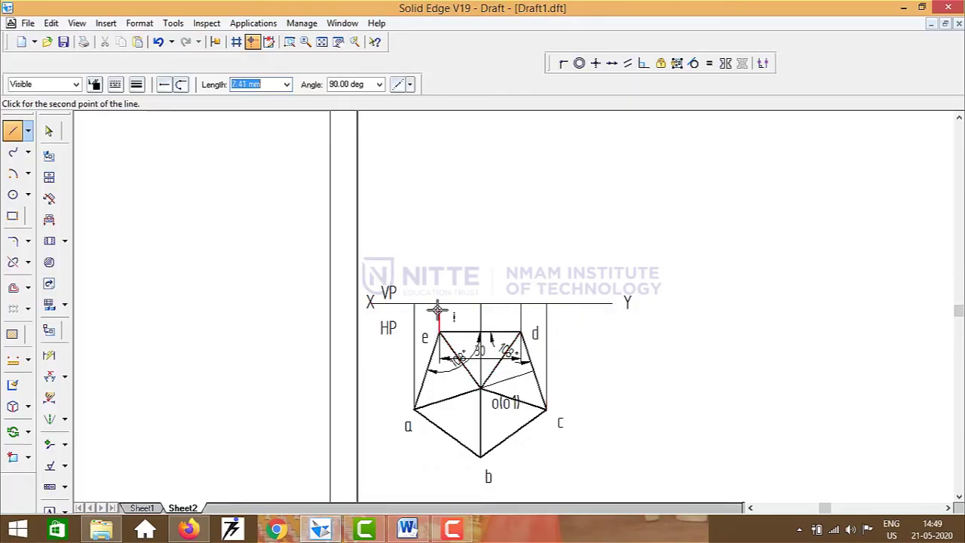
left_click(438, 304)
right_click(558, 237)
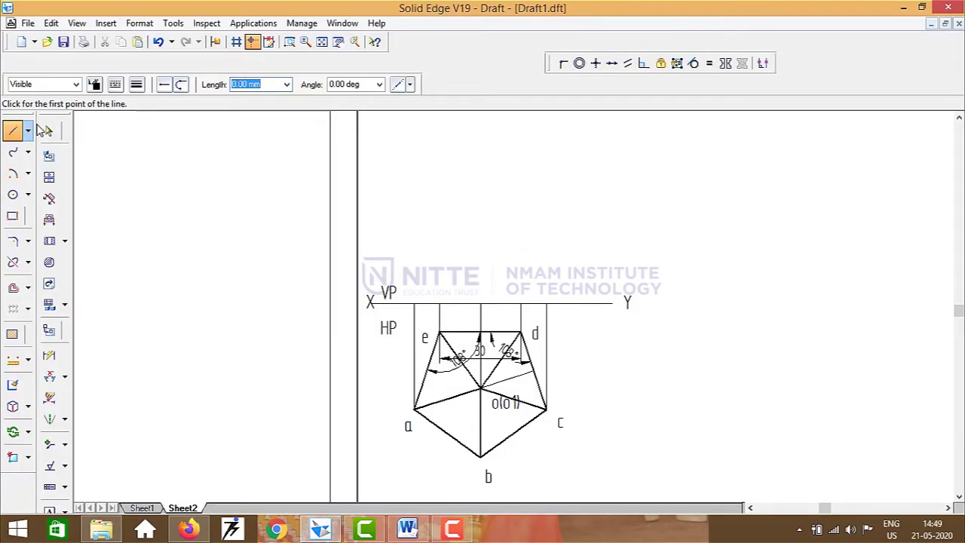
Step: Draw the pyramid's axis as a 0.25 mm wide chain line about 38 mm long, vertically above XY in line with o
left_click(117, 85)
left_click(137, 84)
left_click(137, 85)
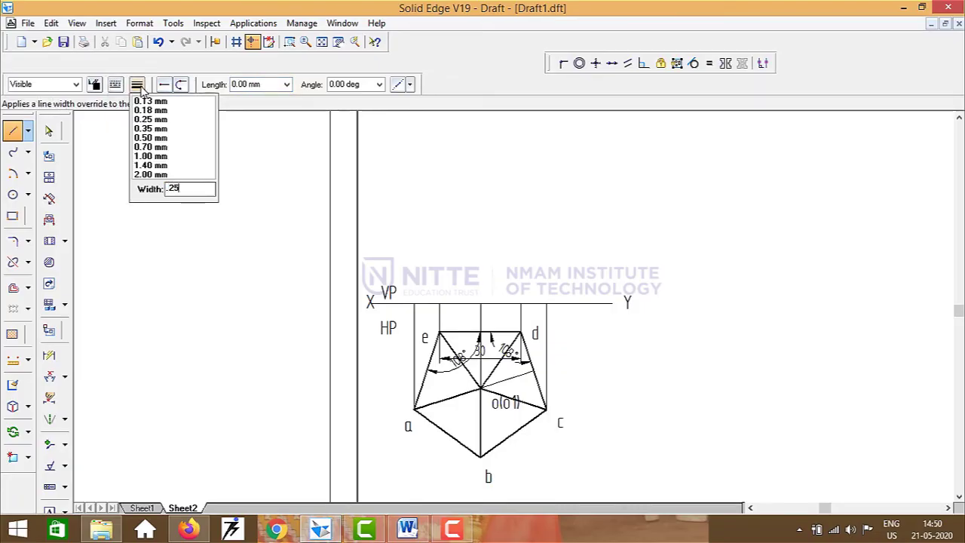
type(".25")
key("Return")
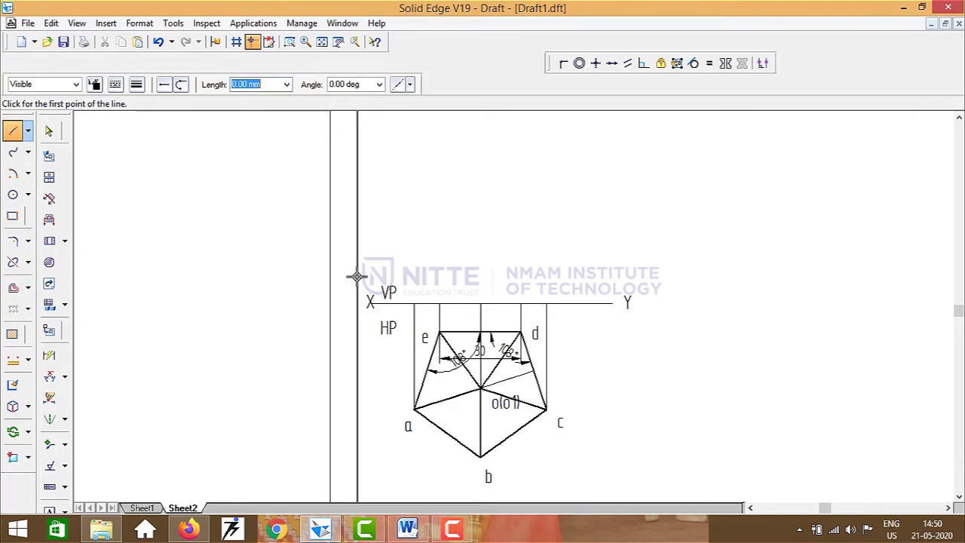
left_click(481, 304)
left_click(481, 200)
key("Escape")
Step: Dimension the axis height beside the front view and set it to 50 mm
left_click(50, 356)
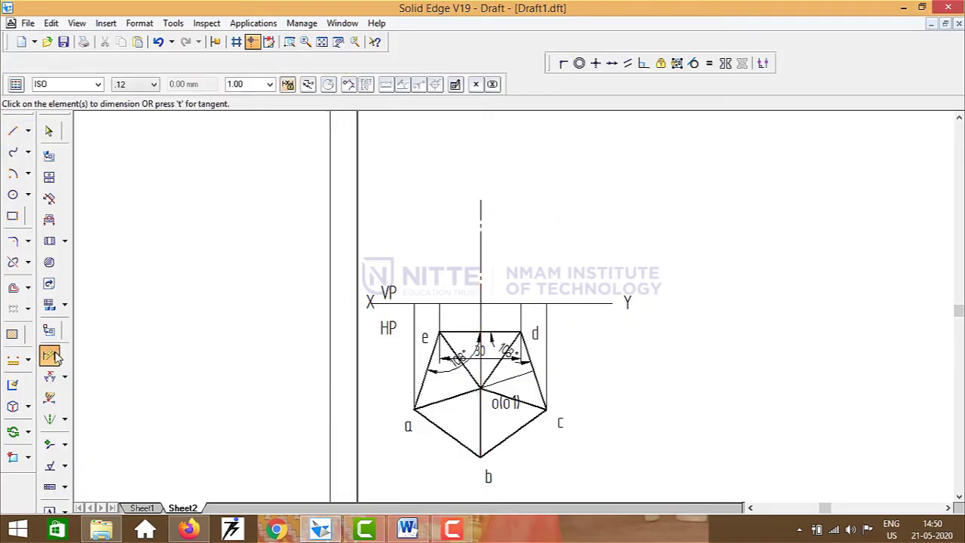
left_click(481, 254)
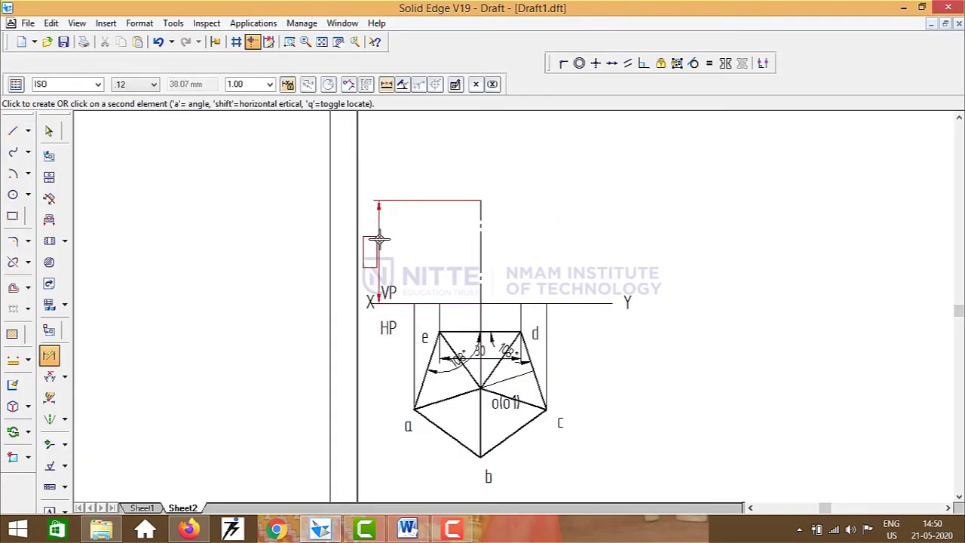
left_click(379, 240)
type("50")
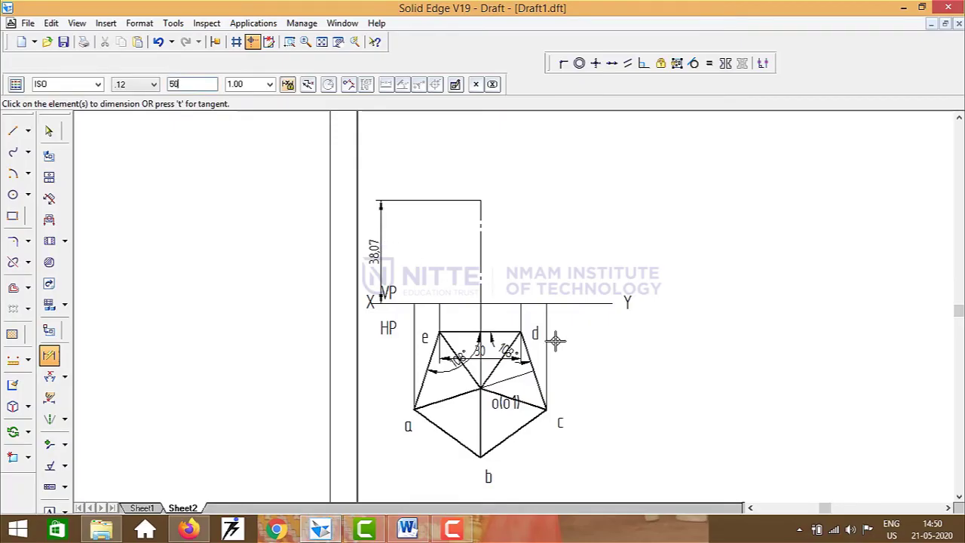
key("Return")
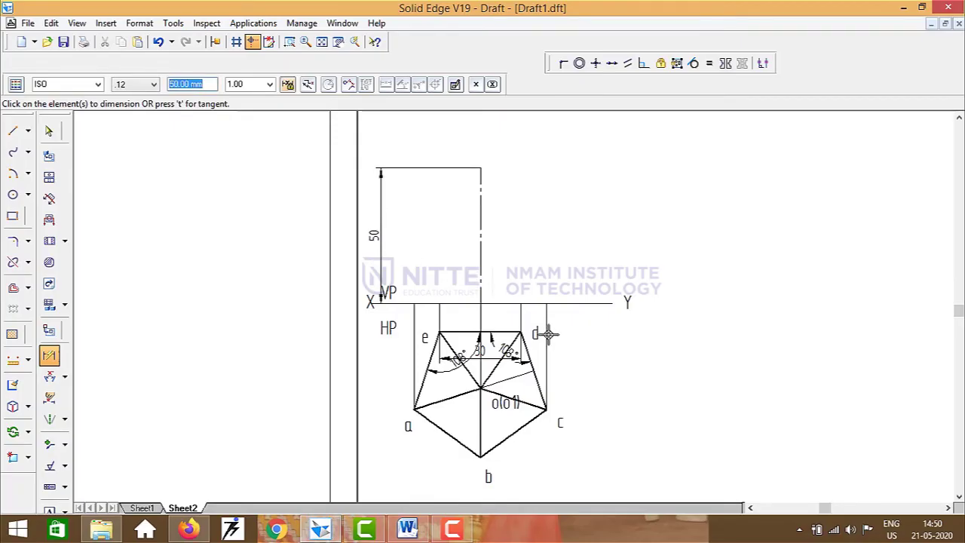
left_click(12, 129)
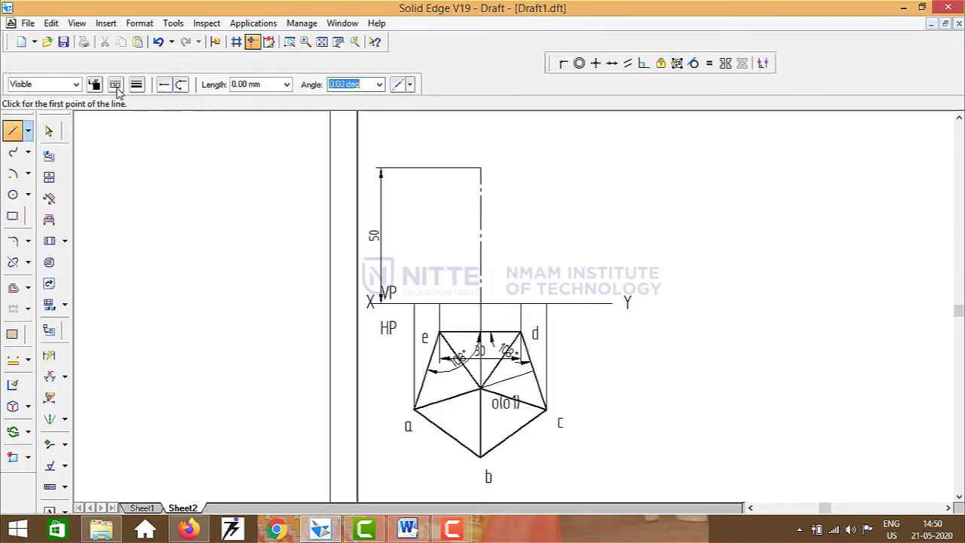
left_click(137, 85)
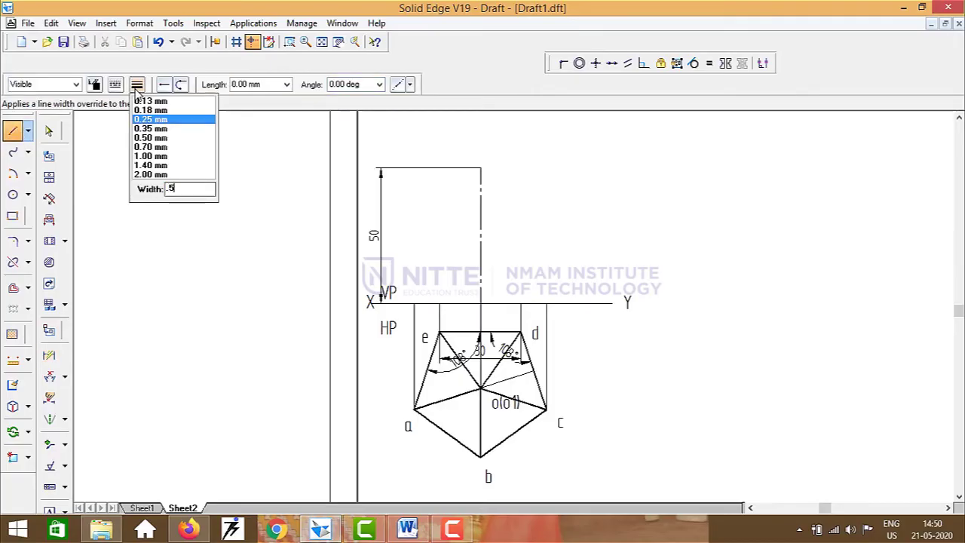
type(".5")
key("Return")
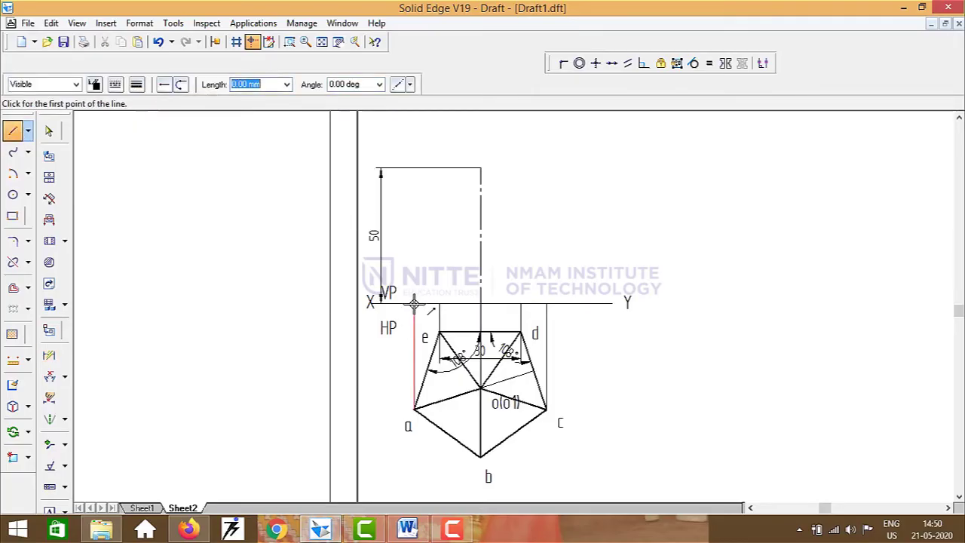
left_click(414, 302)
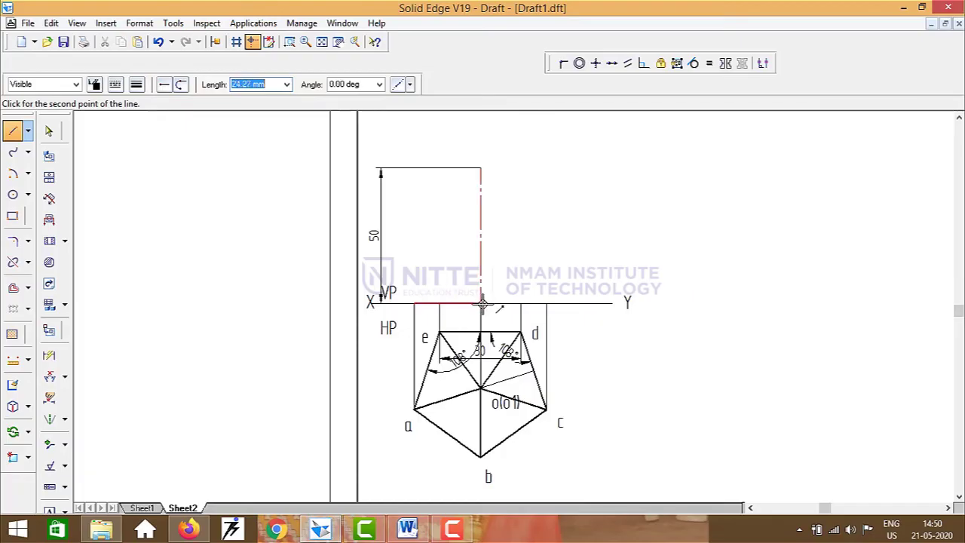
left_click(547, 303)
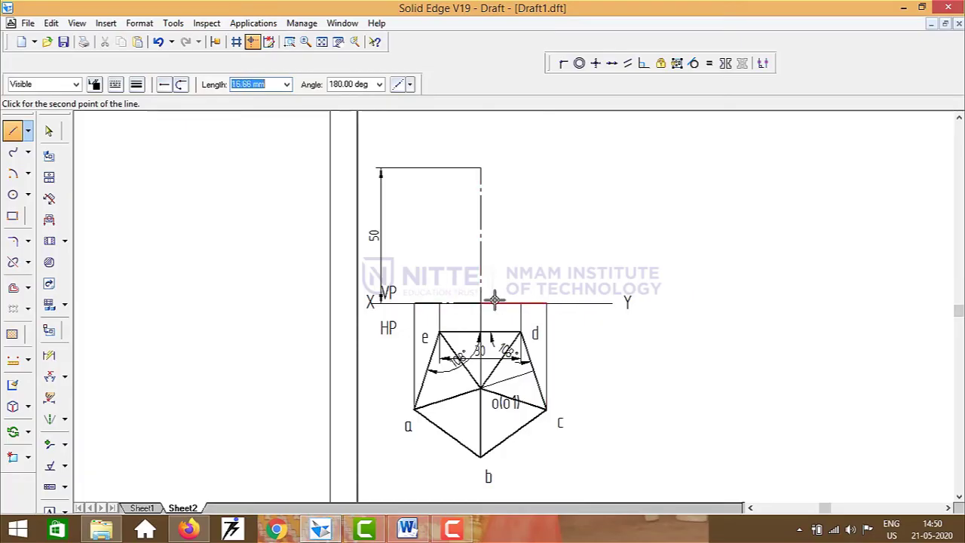
key("ctrl+z")
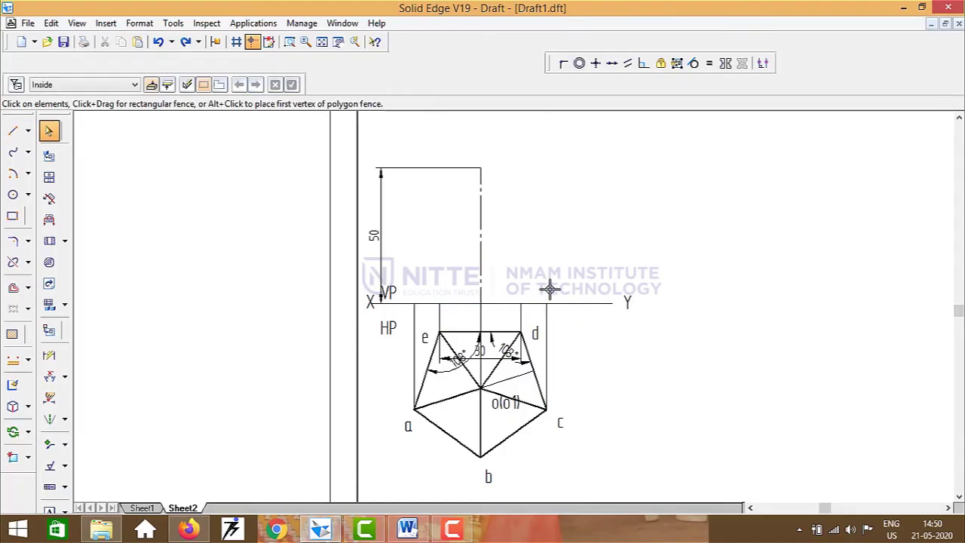
Step: Draw the front view's base as continuous lines on XY, from a's projector to the axis and on to c's projector
left_click(13, 130)
left_click(137, 84)
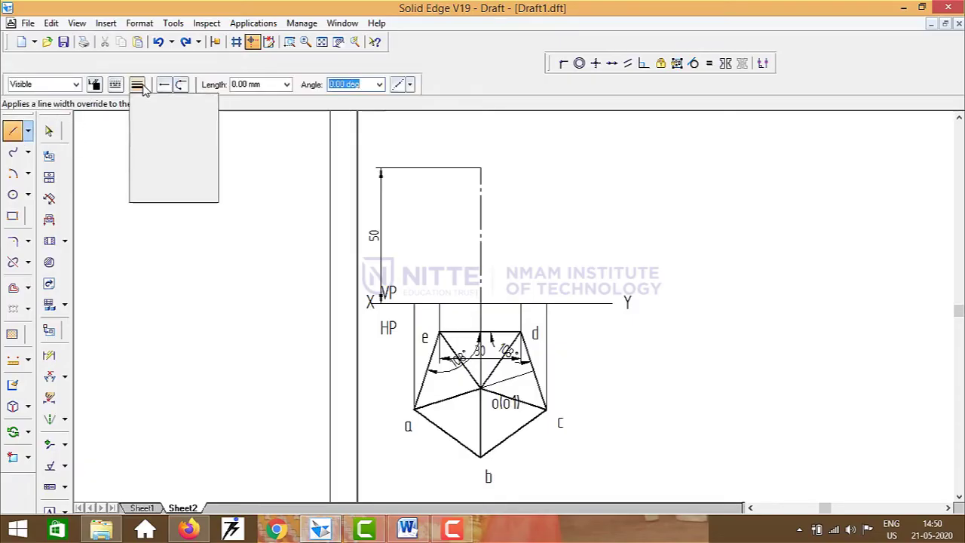
left_click(154, 119)
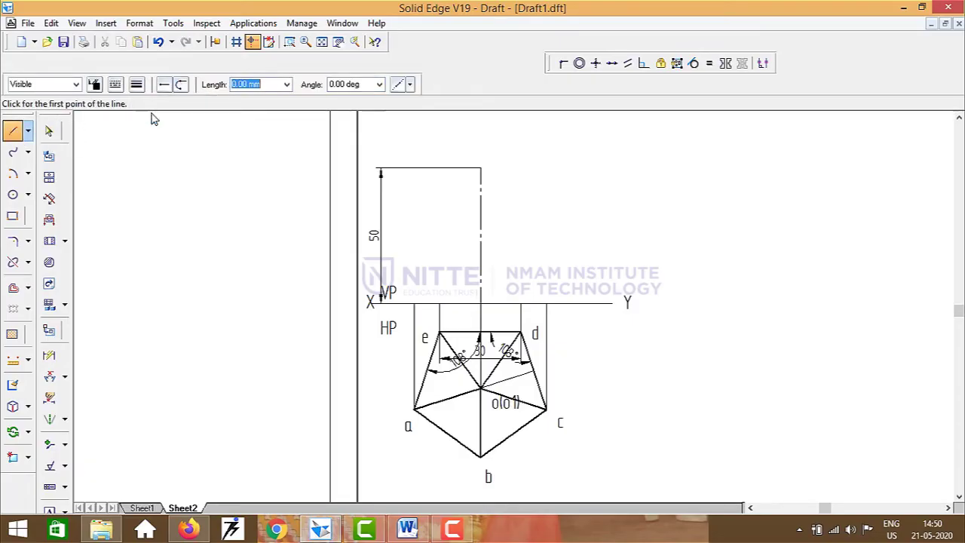
left_click(111, 83)
left_click(133, 107)
left_click(415, 304)
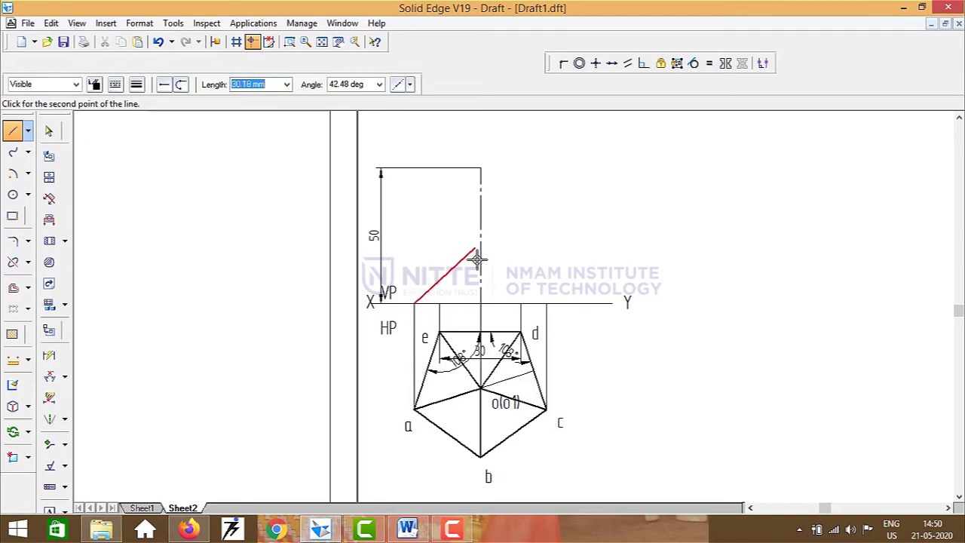
left_click(481, 304)
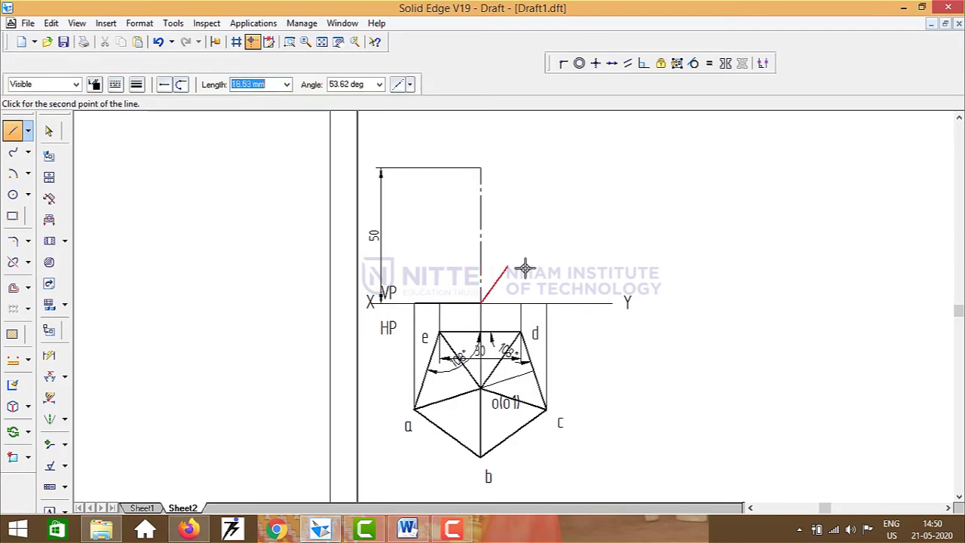
left_click(546, 304)
key("Escape")
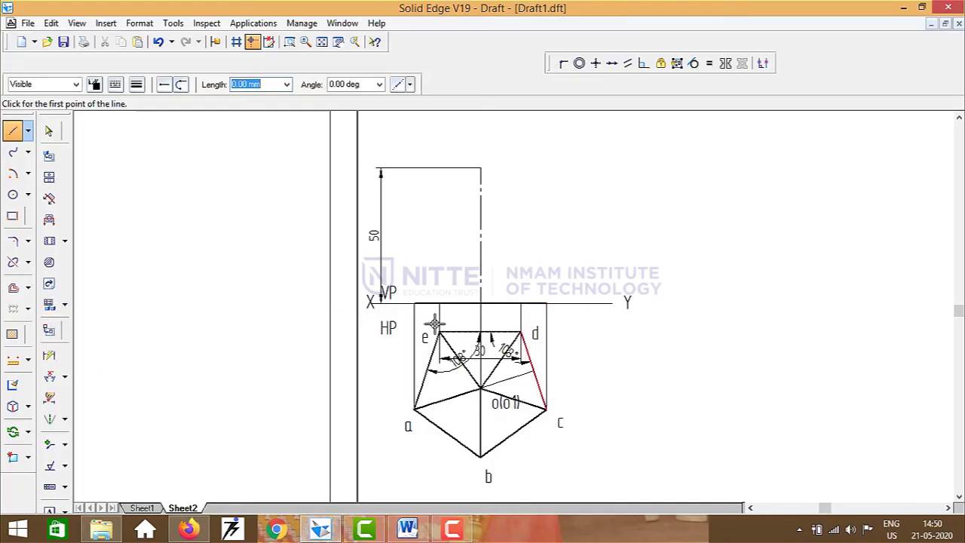
Step: Draw the front view's visible slant edges from the base points of a, b and c to the apex
left_click(414, 304)
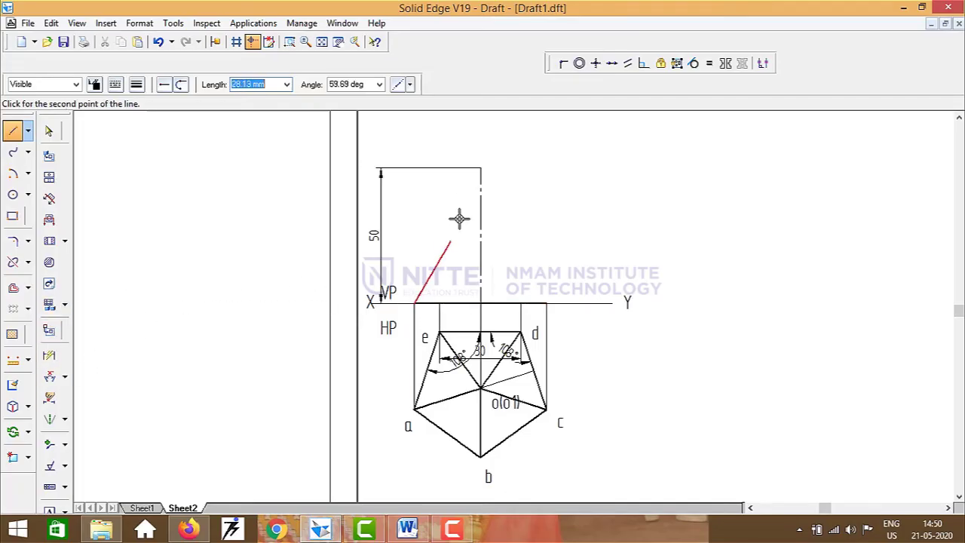
left_click(481, 166)
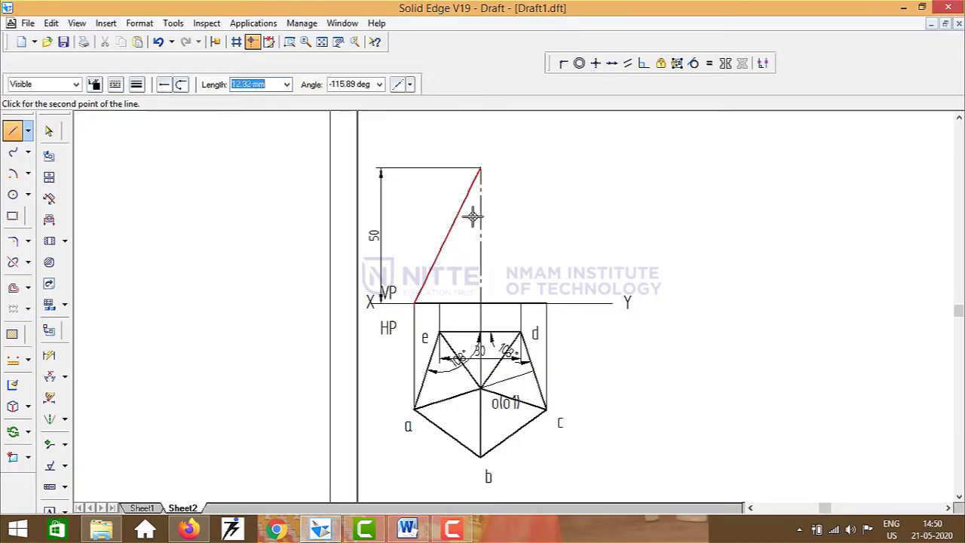
right_click(481, 304)
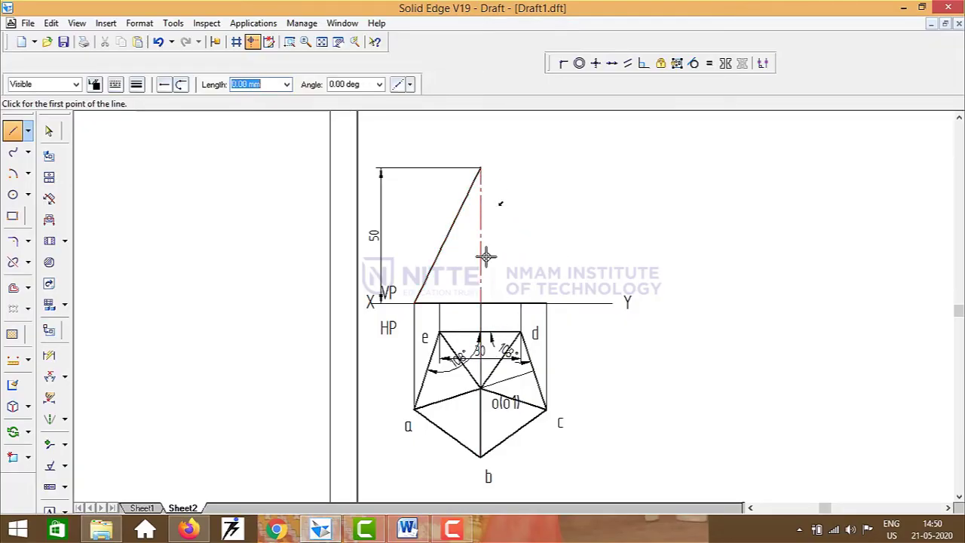
left_click(480, 303)
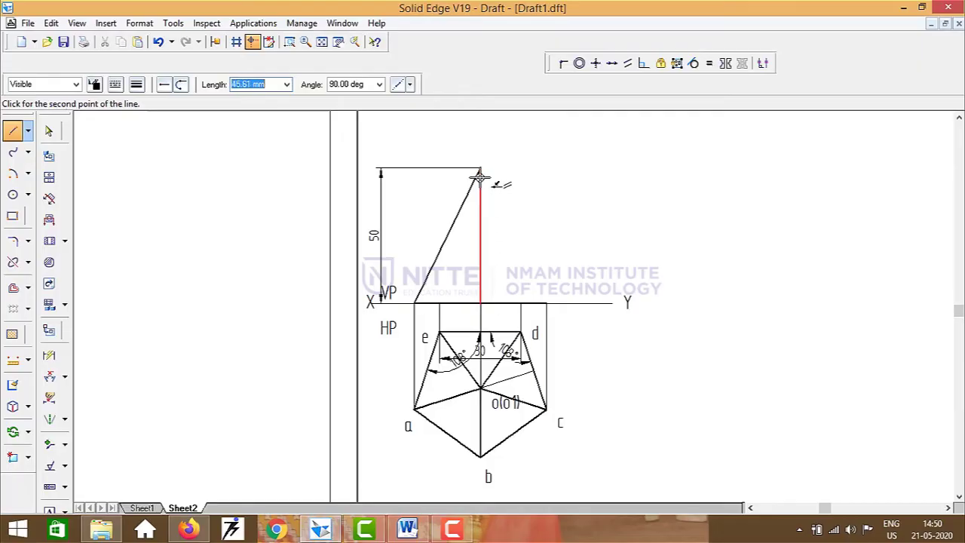
left_click(480, 168)
right_click(537, 180)
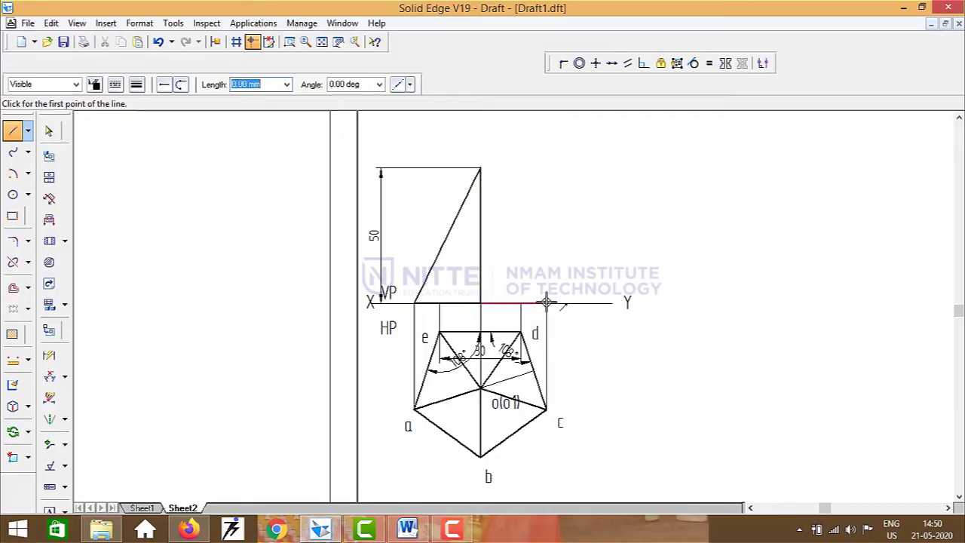
left_click(546, 304)
left_click(481, 168)
right_click(567, 297)
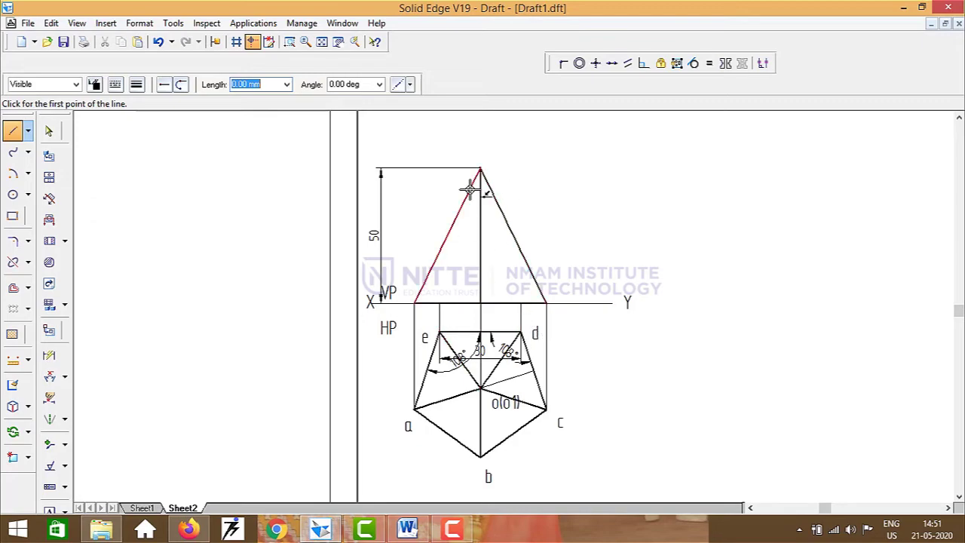
Step: Draw the hidden slant edges as dashed lines from the base points of d and e to the apex
left_click(121, 86)
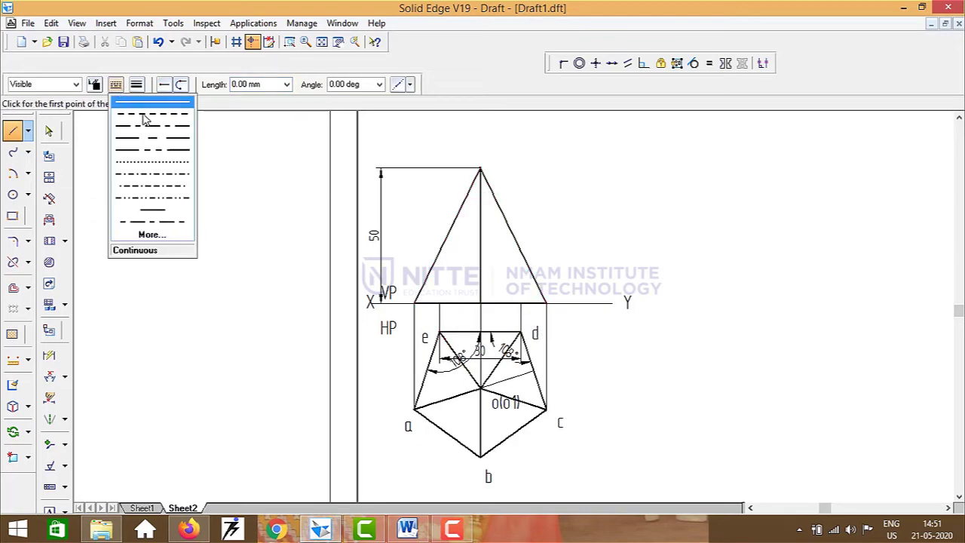
left_click(142, 113)
left_click(522, 305)
left_click(490, 168)
right_click(496, 169)
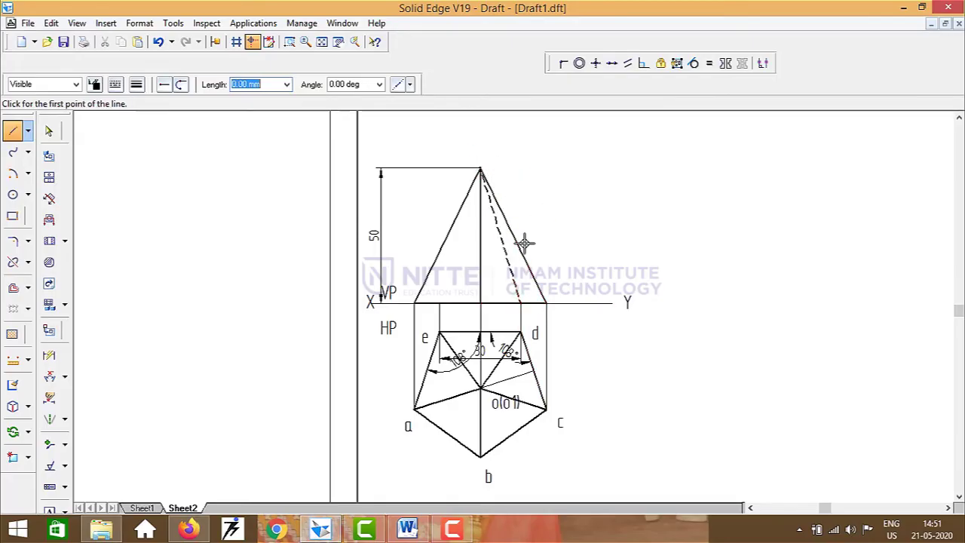
left_click(438, 304)
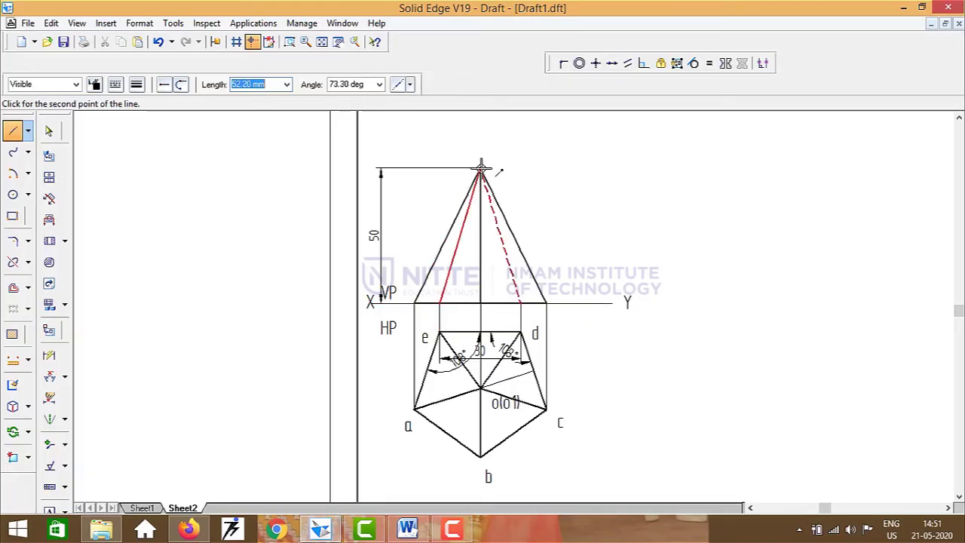
left_click(480, 169)
right_click(734, 335)
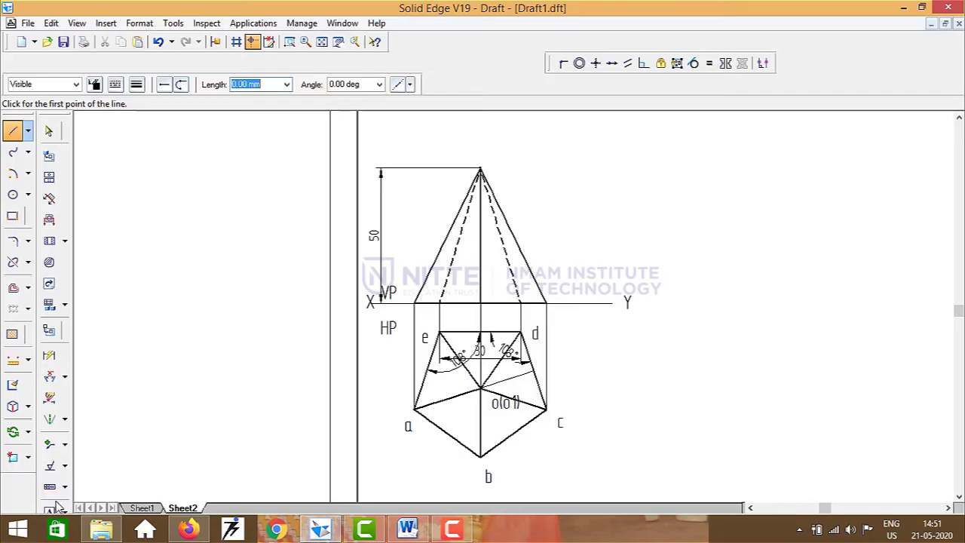
Step: Label the front view's base points on XY as a', b', c', d' and e'
left_click(54, 508)
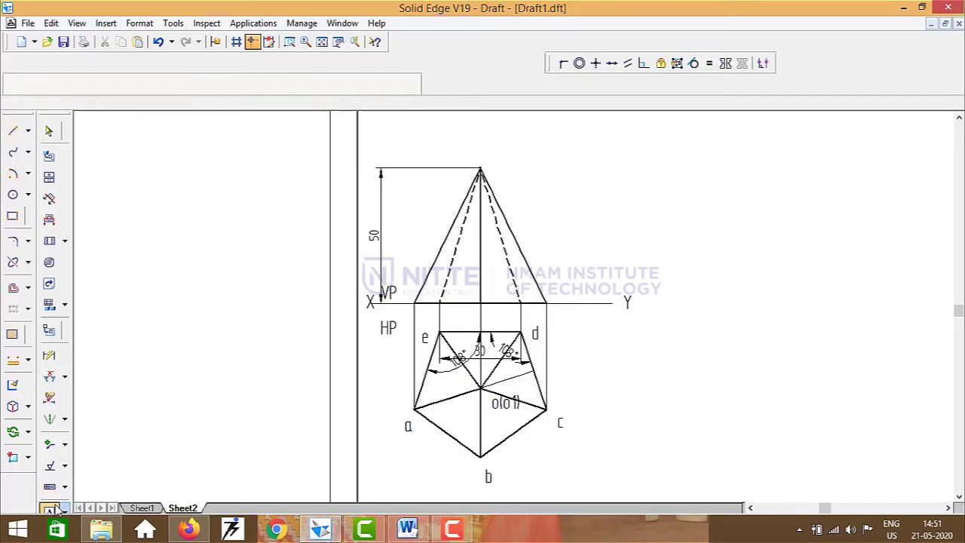
left_click(407, 294)
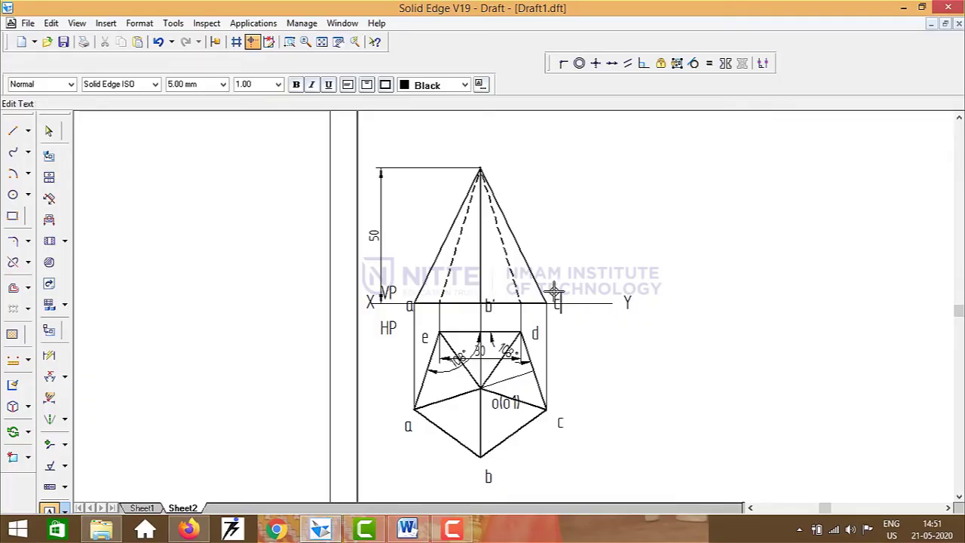
type("'")
left_click(521, 293)
left_click(522, 292)
left_click(450, 295)
type("e'")
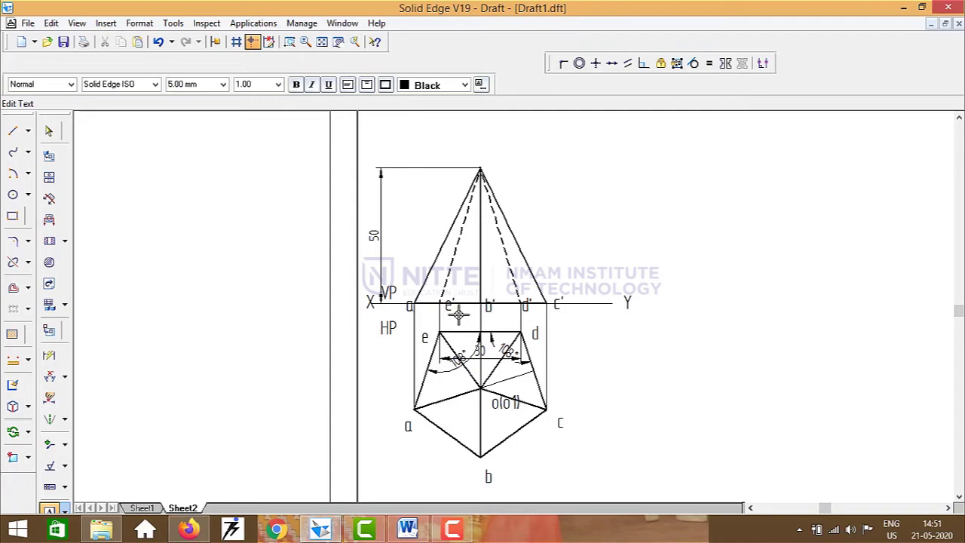
Step: Move the front view's base-point labels to sit just above the XY line beside their points
key("Escape")
left_click(448, 306)
left_click_drag(446, 304, 413, 304)
left_click(412, 314)
left_click_drag(493, 313, 555, 294)
left_click(527, 306)
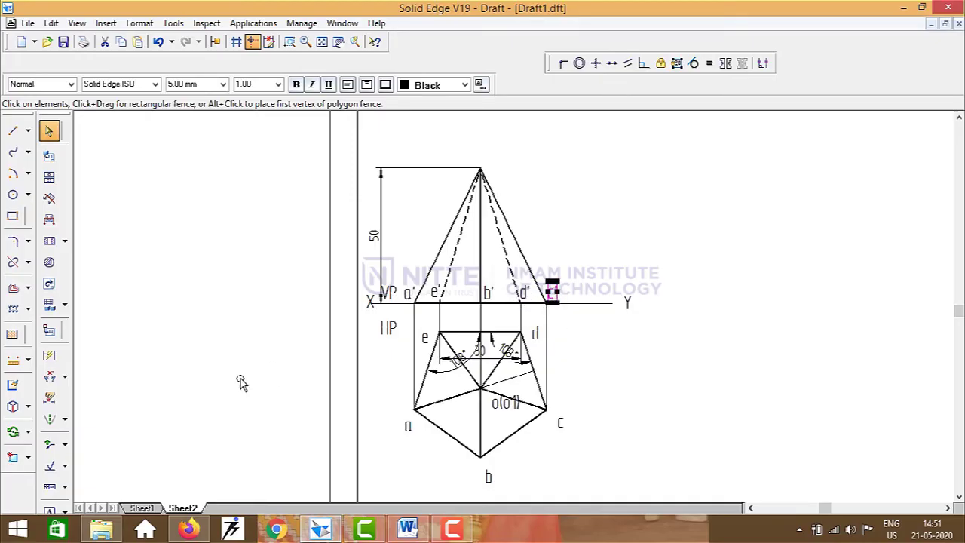
Step: Label the front view's apex o' and place the text just above the apex point
left_click(47, 510)
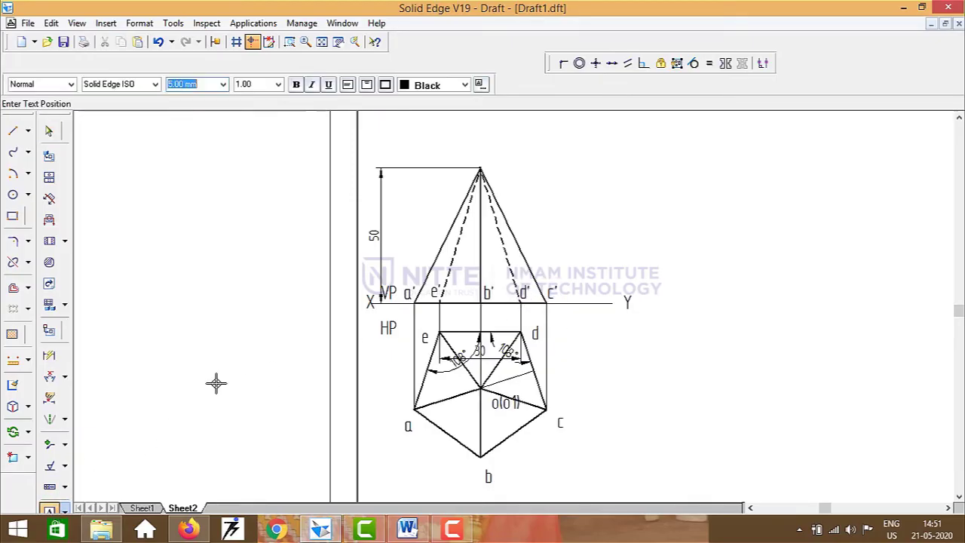
left_click(484, 160)
type("o'")
key("Escape")
left_click(490, 175)
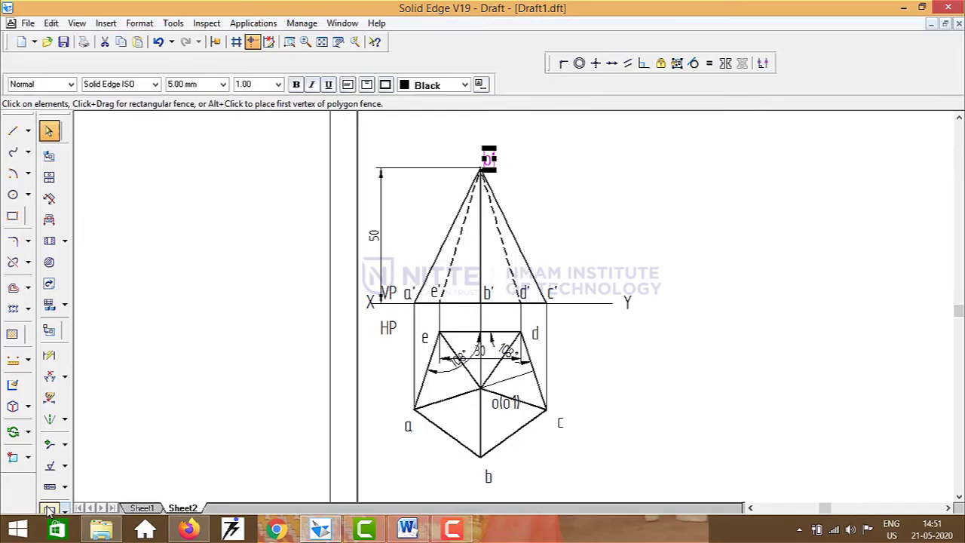
Step: Label the axis's base point (o1') and position the text above XY beside b', completing its closing prime and bracket
left_click(47, 510)
left_click(469, 293)
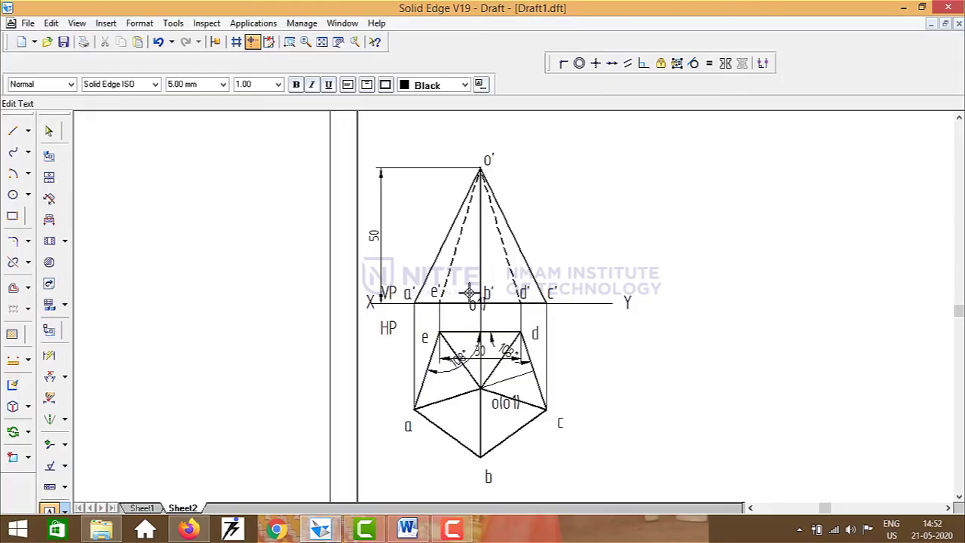
key("Escape")
left_click_drag(490, 308, 477, 293)
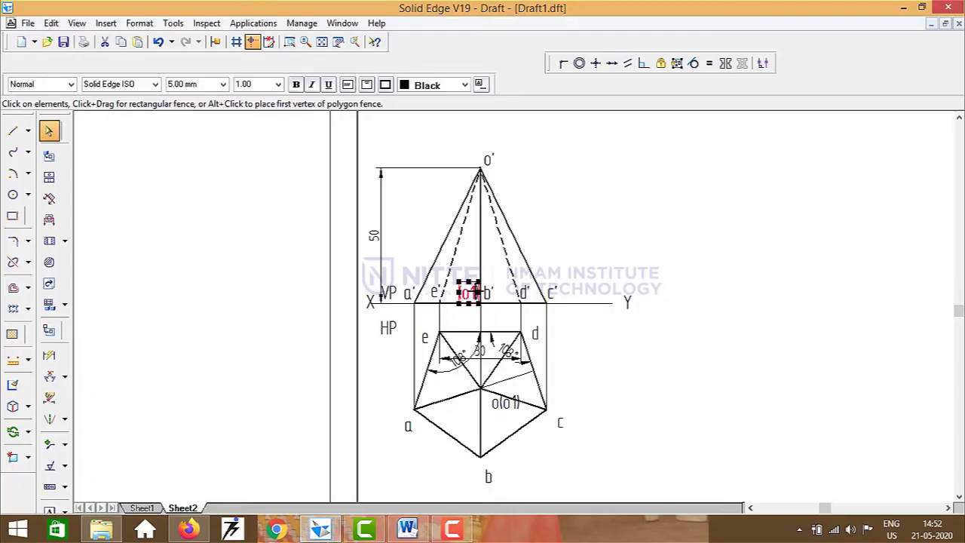
left_click(479, 295)
left_click(479, 295)
left_click_drag(479, 293, 491, 288)
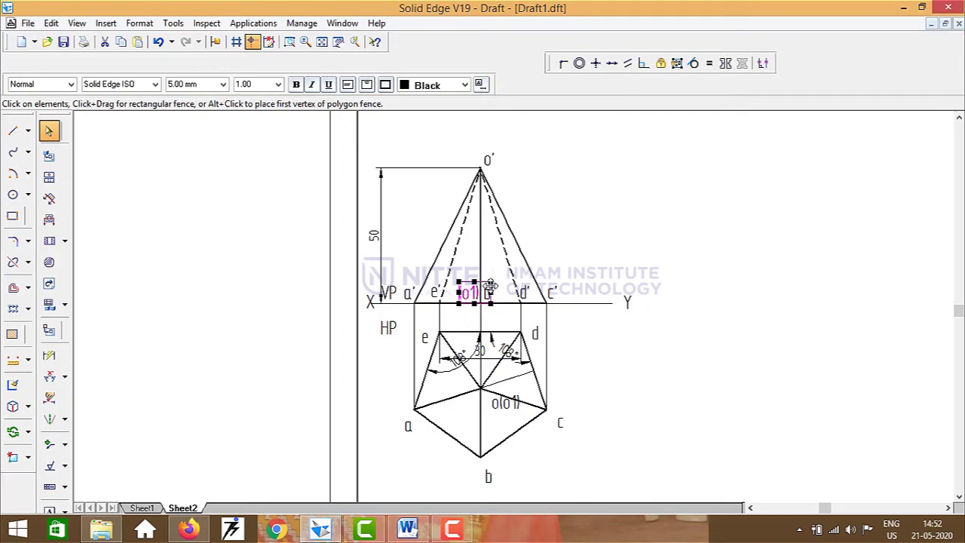
left_click(478, 293)
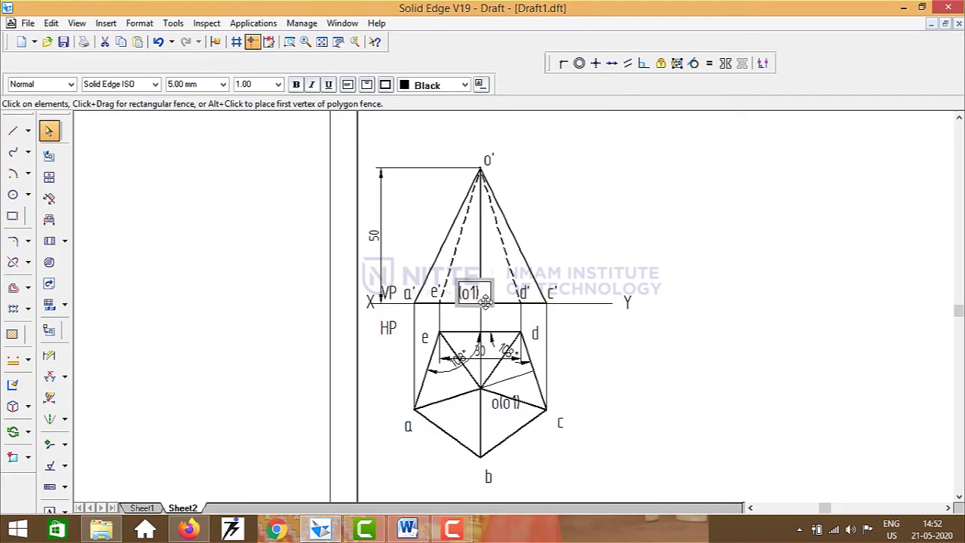
left_click(591, 282)
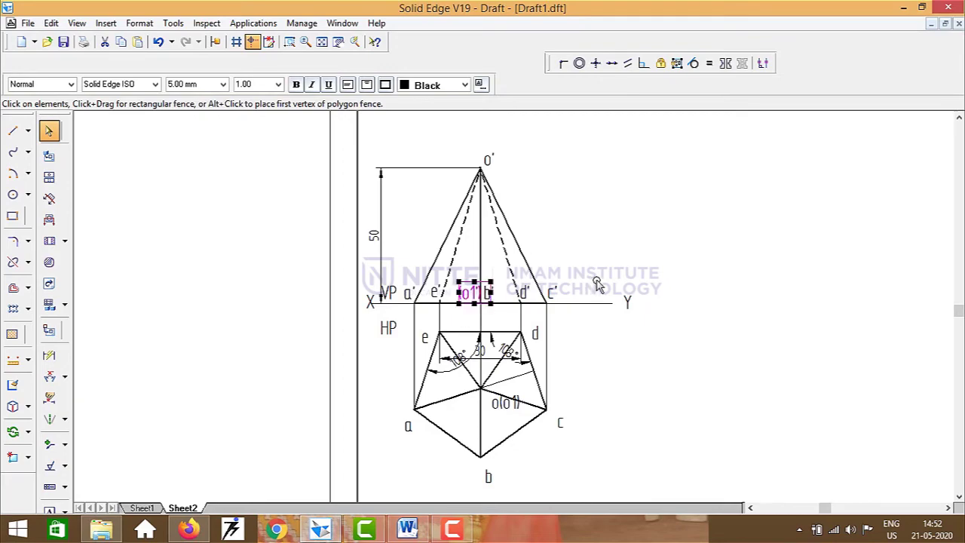
left_click(802, 269)
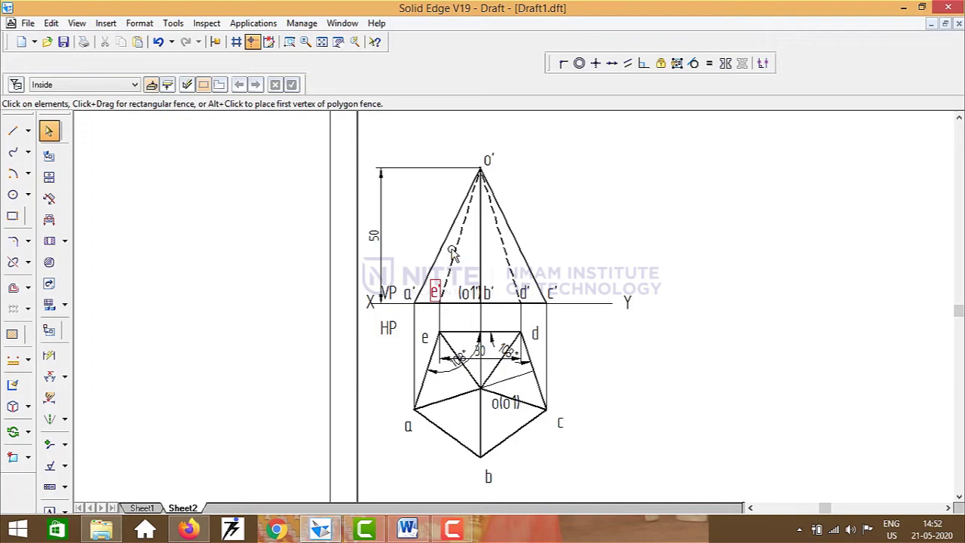
Step: Draw the section plane as a 0.25 mm wide chain line from c' up to edge a'o', at about 38° to XY
left_click(12, 131)
left_click(115, 85)
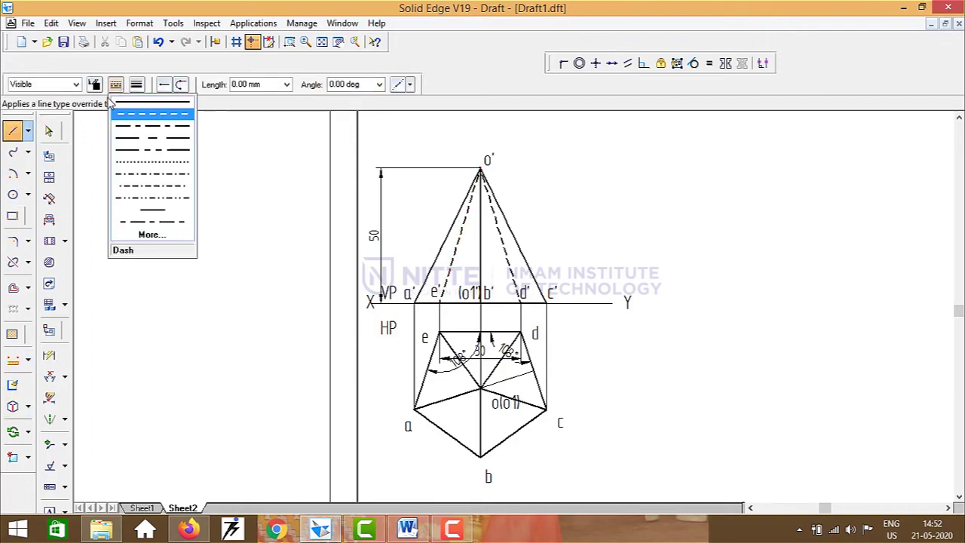
left_click(140, 127)
left_click(137, 84)
type(".25")
key("Return")
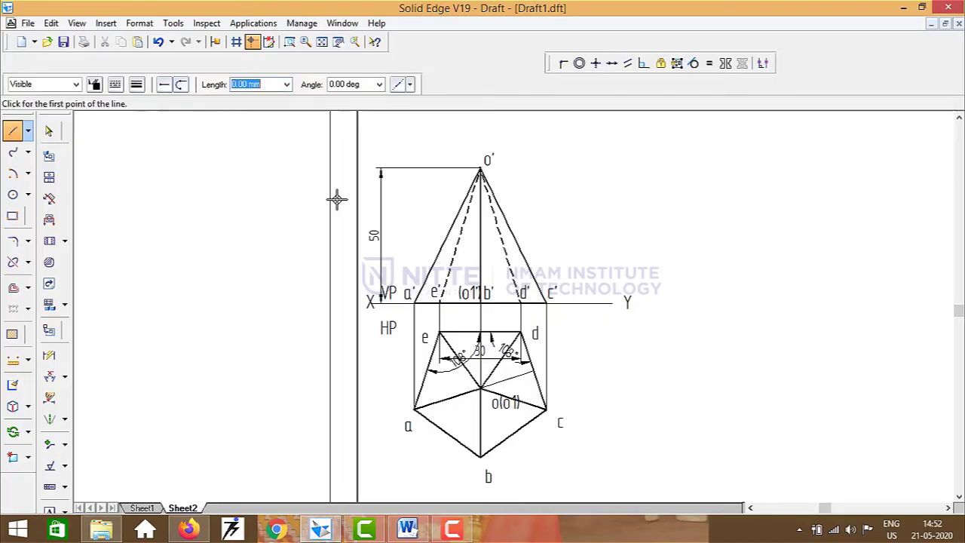
left_click(546, 301)
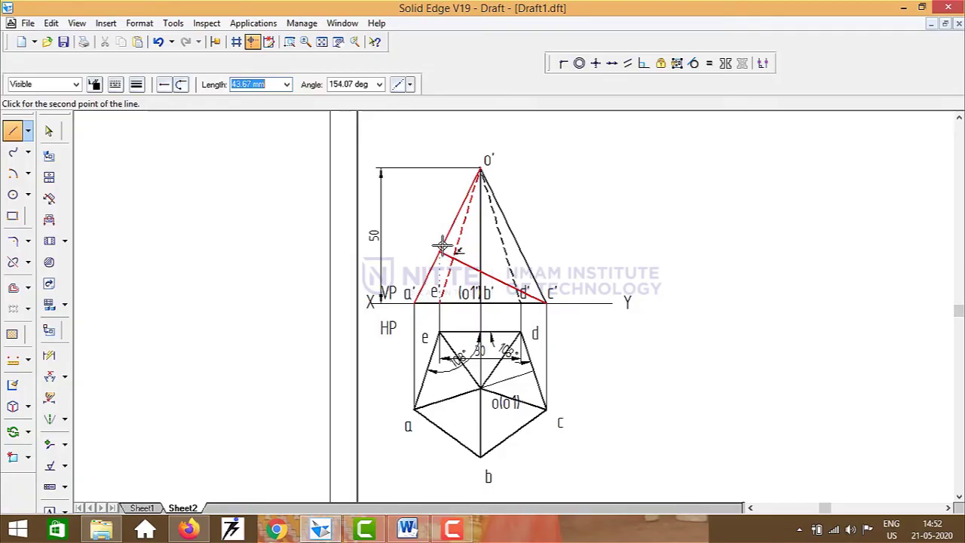
left_click(452, 230)
right_click(656, 264)
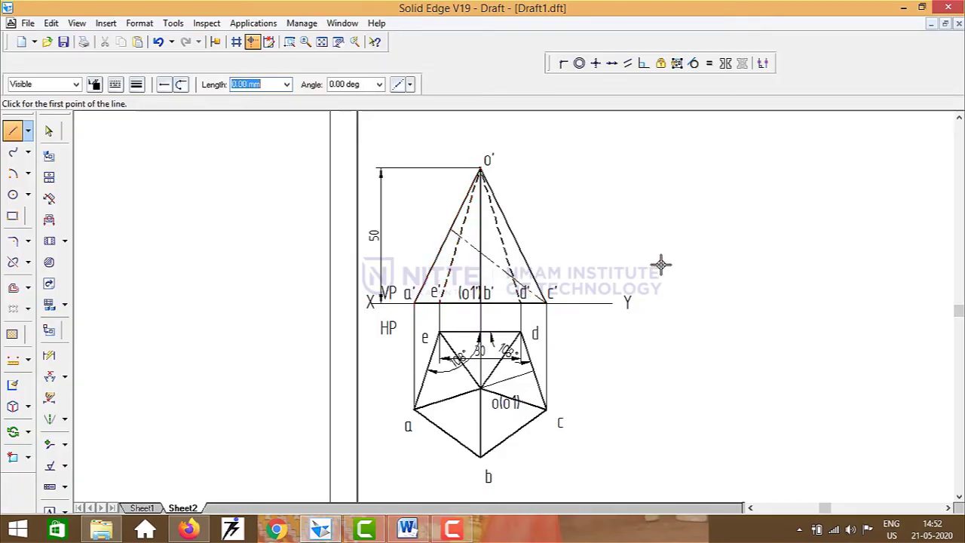
Step: Dimension the angle between the section plane line and the base on XY and set it to 30°
left_click(54, 379)
left_click(492, 261)
left_click(457, 302)
left_click(450, 277)
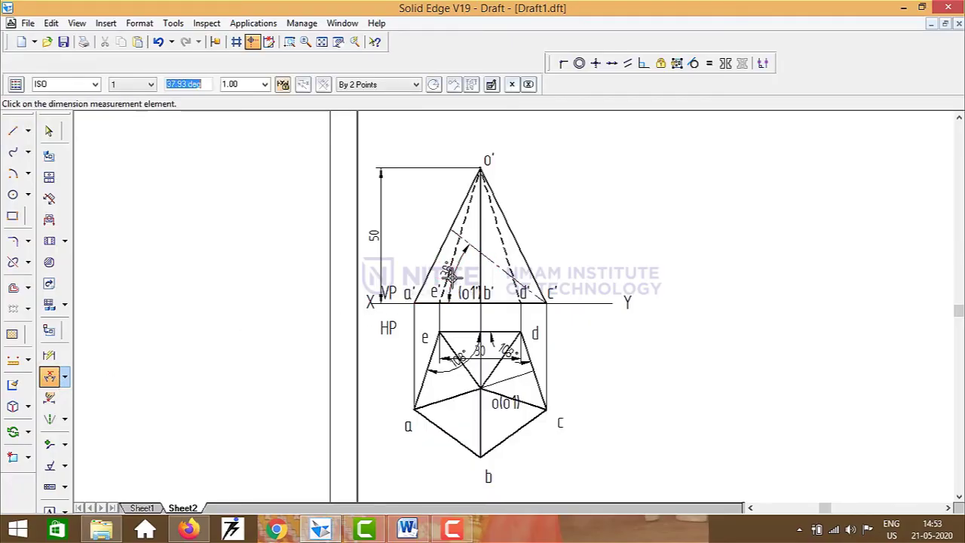
type("30")
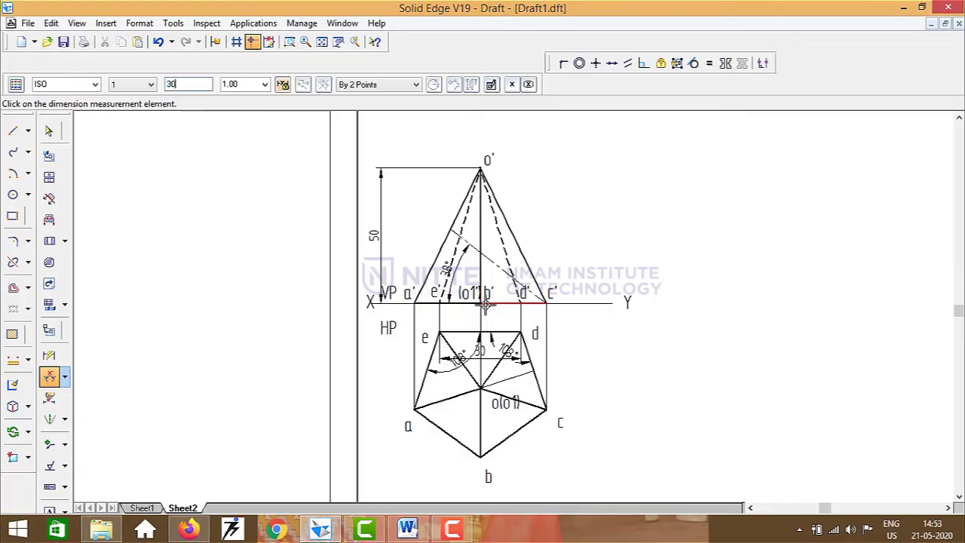
key("Return")
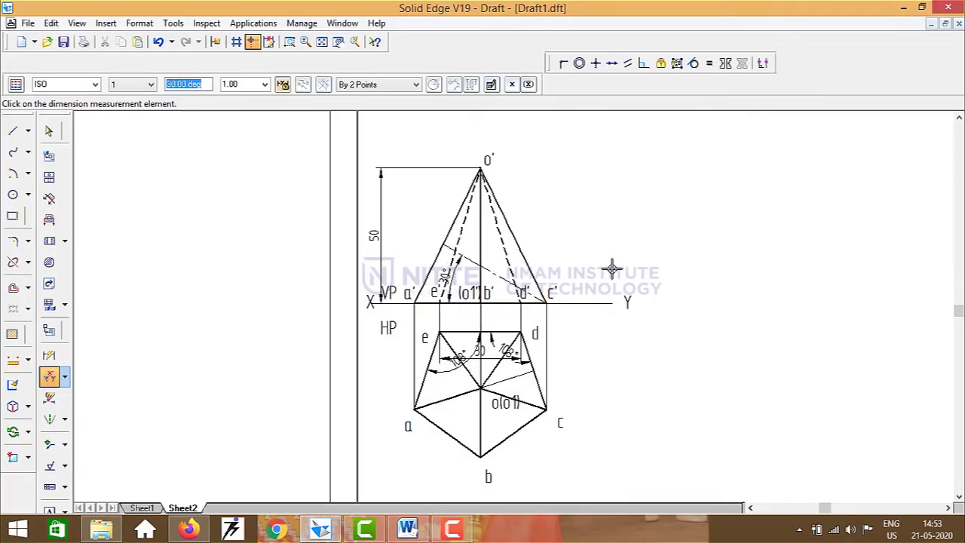
key("Escape")
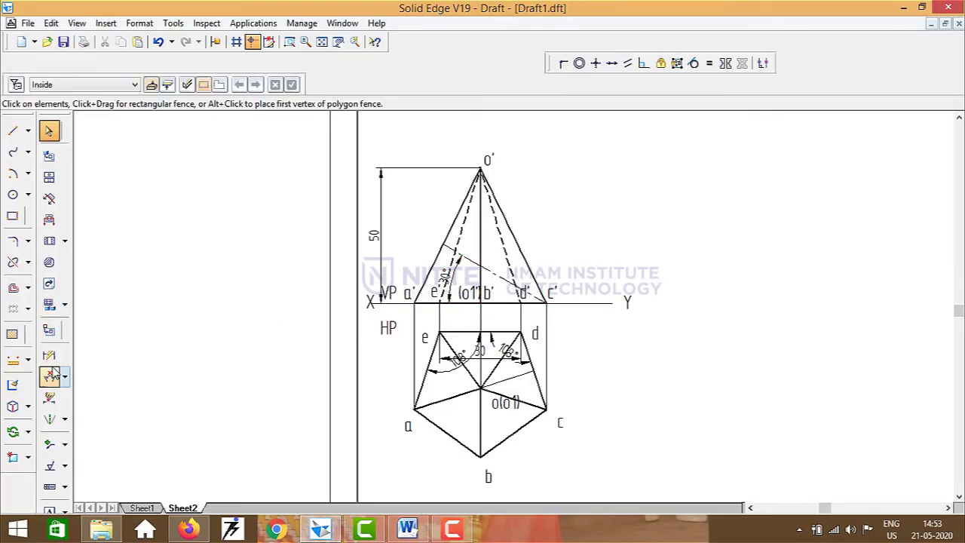
Step: Extend the section plane line beyond both ends with short thick segments, using line width 1
left_click(13, 131)
left_click(136, 85)
type("1")
key("Return")
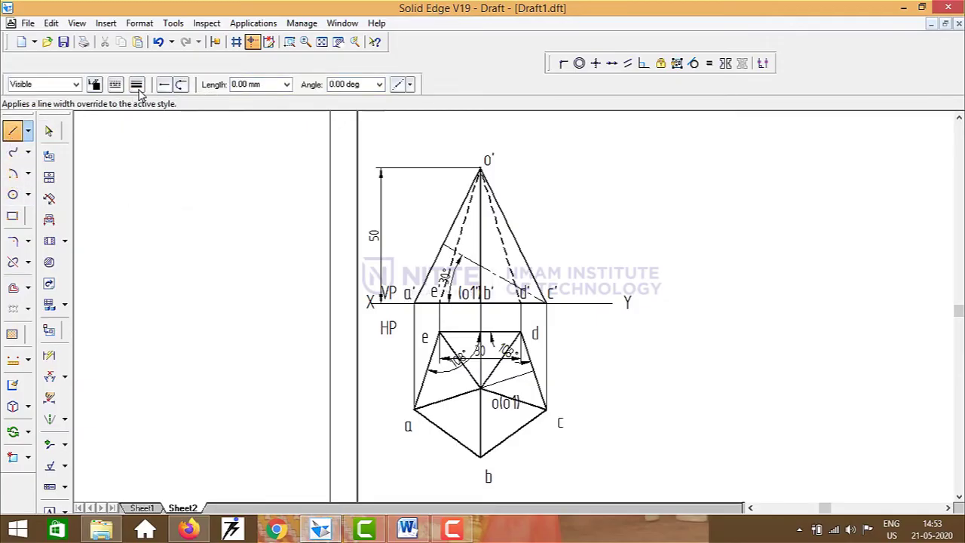
left_click(115, 85)
left_click(150, 122)
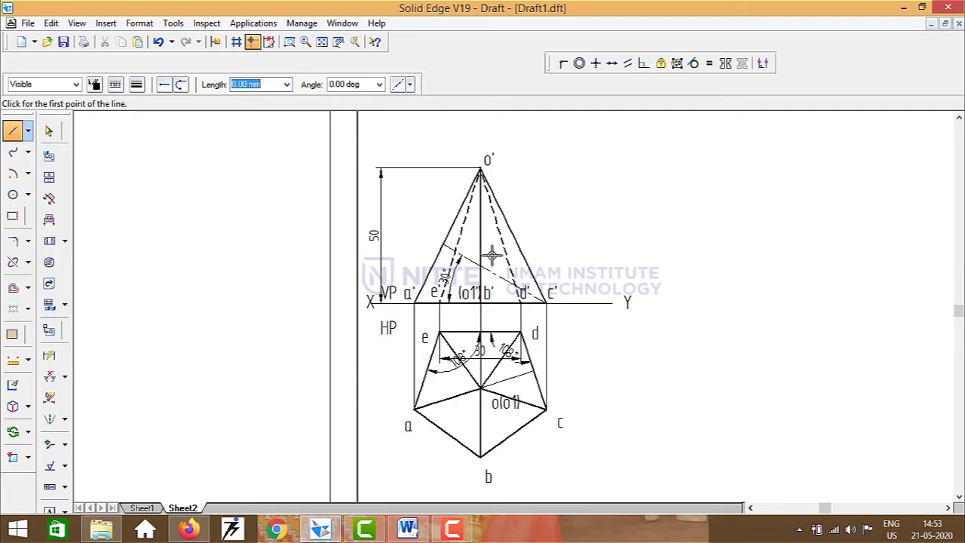
left_click(447, 246)
left_click(422, 231)
right_click(556, 257)
left_click(548, 302)
left_click(569, 315)
right_click(611, 283)
Step: Add leader arrows pointing at the thick segments on both ends of the section plane line
left_click(49, 444)
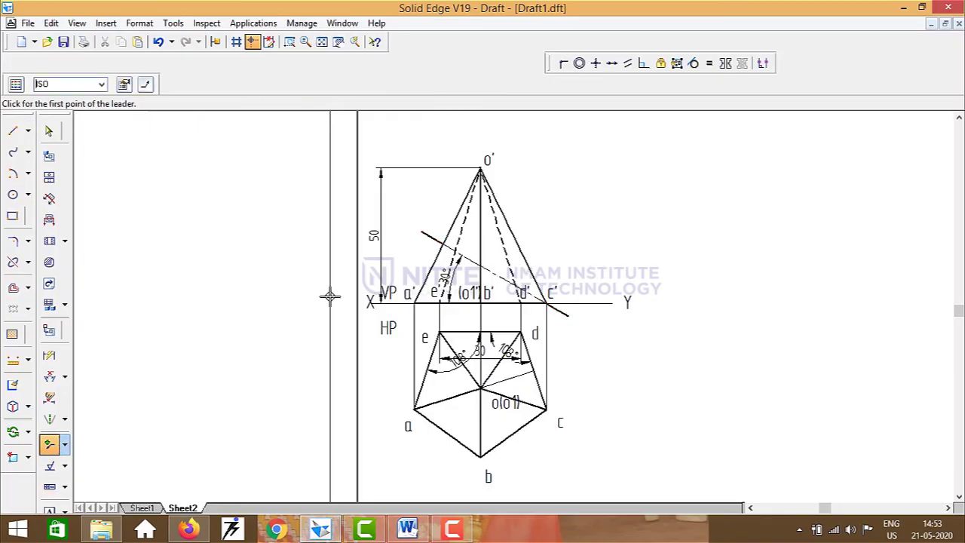
left_click(431, 238)
left_click(420, 267)
left_click(556, 309)
left_click(567, 319)
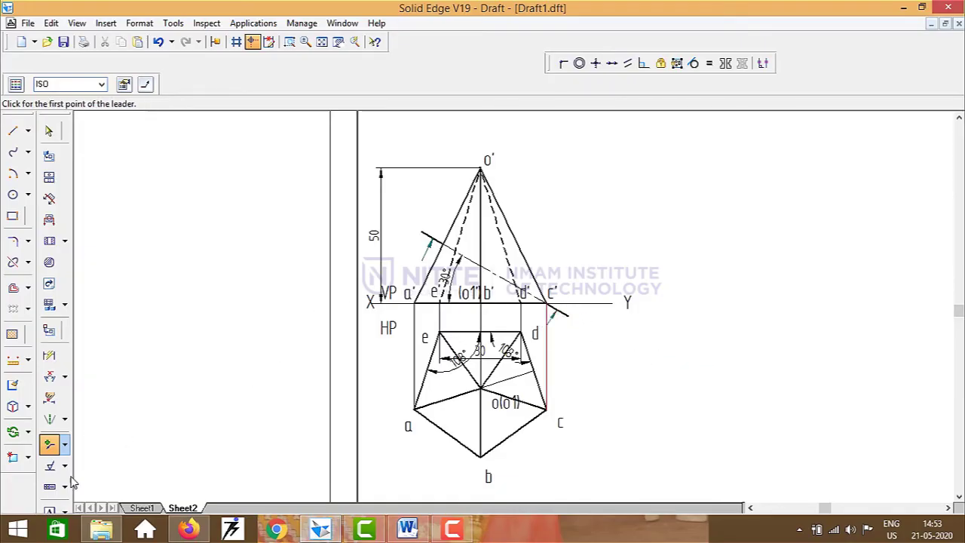
Step: Label both ends of the section plane S beside their arrows
left_click(49, 509)
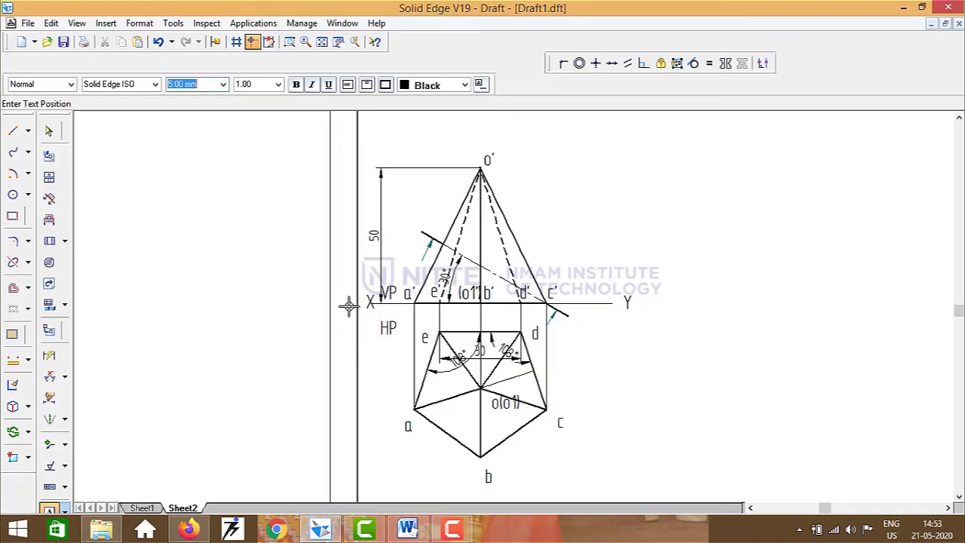
left_click(419, 257)
type("S")
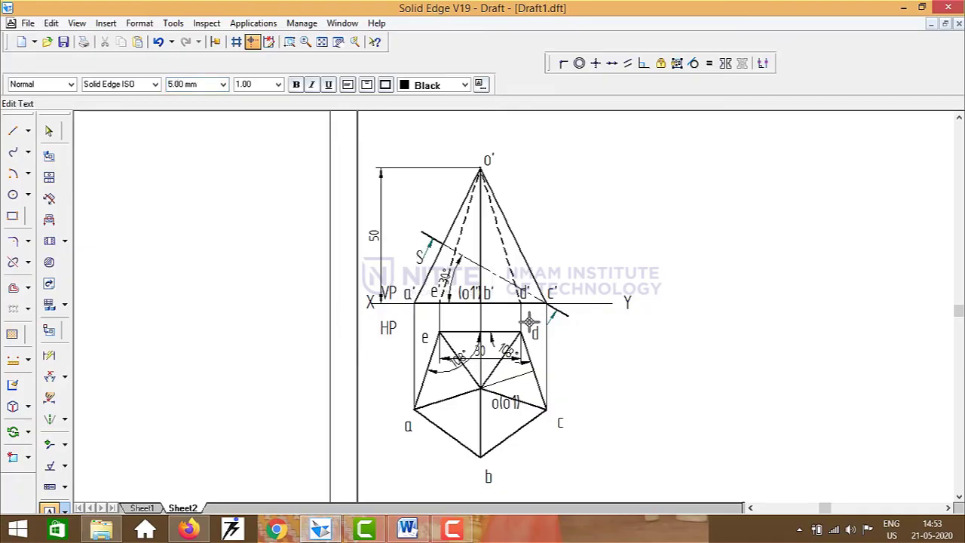
left_click(553, 330)
left_click(554, 329)
type("S")
key("Escape")
left_click_drag(563, 348, 559, 332)
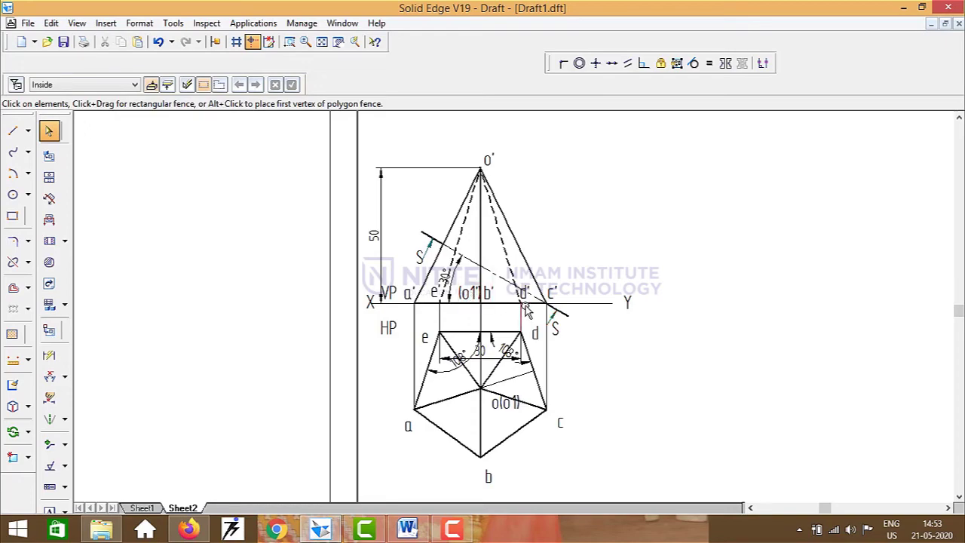
Step: Split the slant edges from a', e', b' and d' where they cross the section plane line
left_click(13, 262)
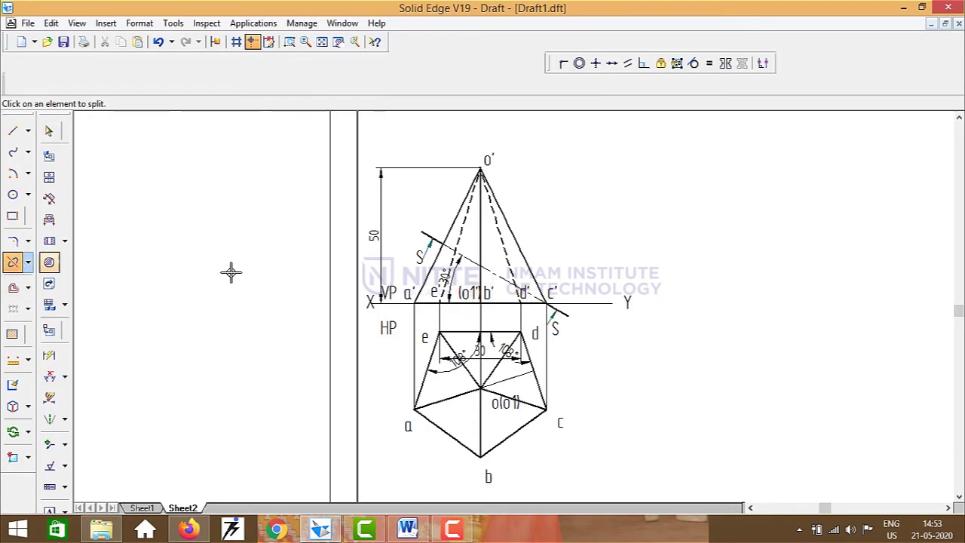
left_click(441, 249)
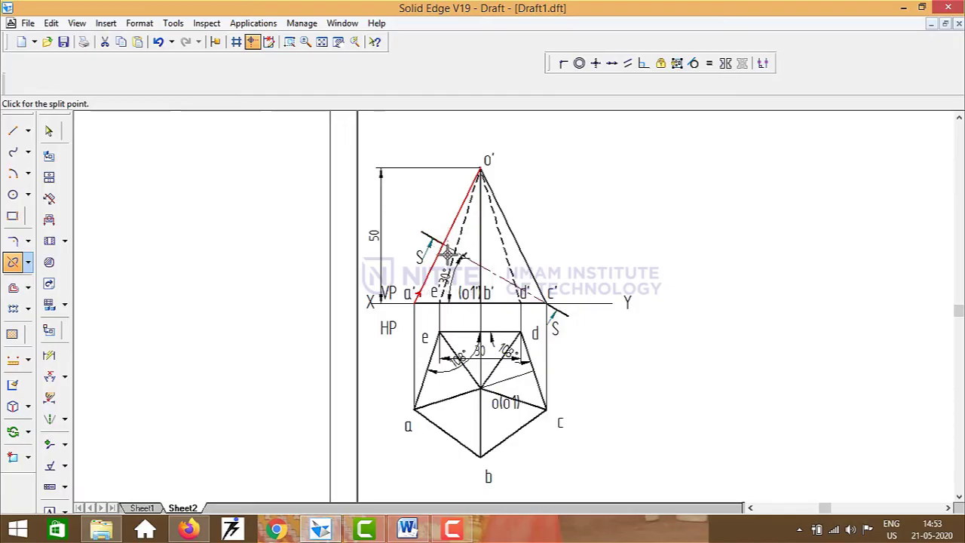
left_click(444, 246)
left_click(460, 248)
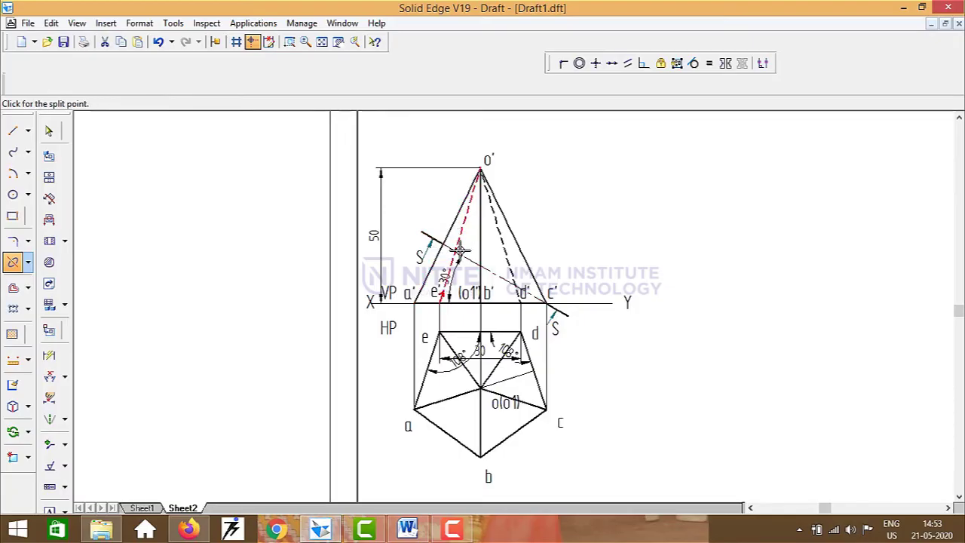
left_click(461, 249)
left_click(477, 262)
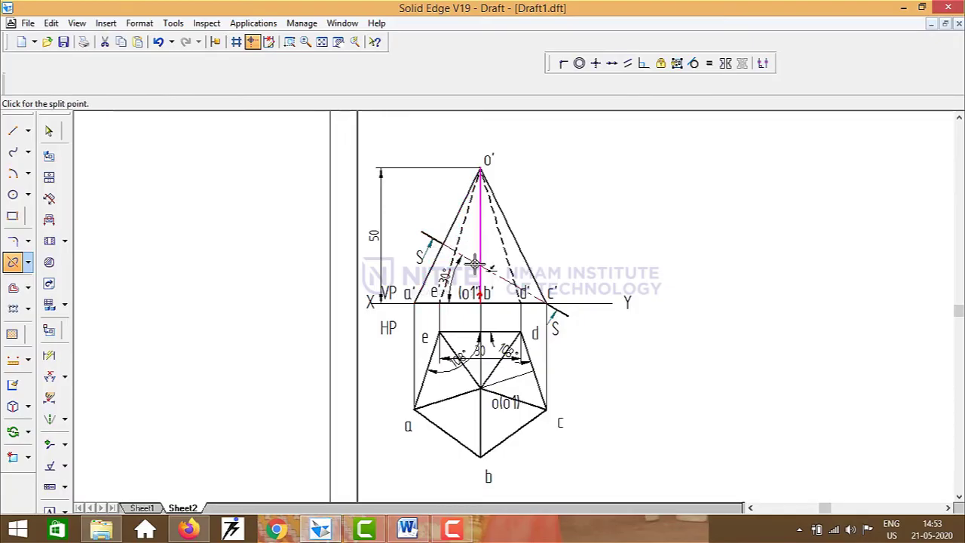
left_click(479, 265)
left_click(504, 253)
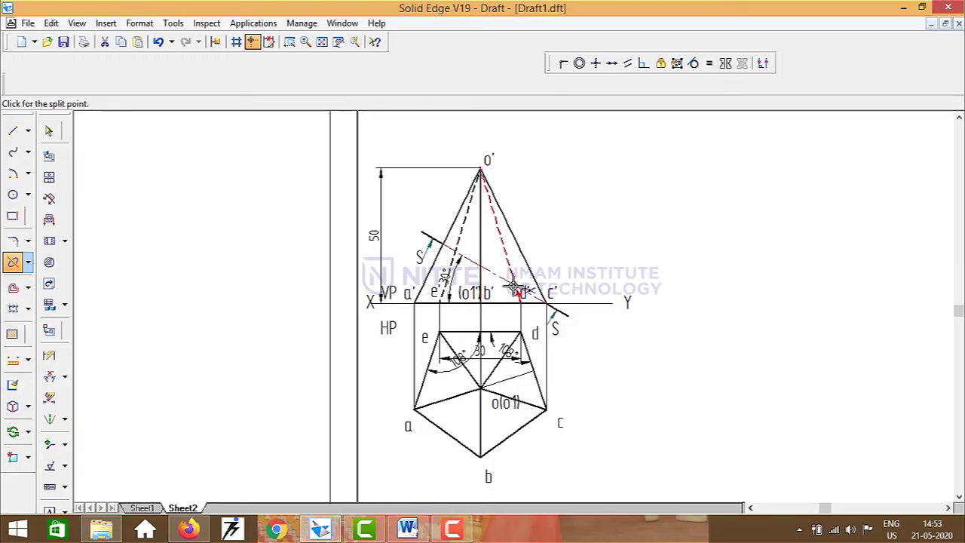
left_click(515, 288)
left_click(524, 262)
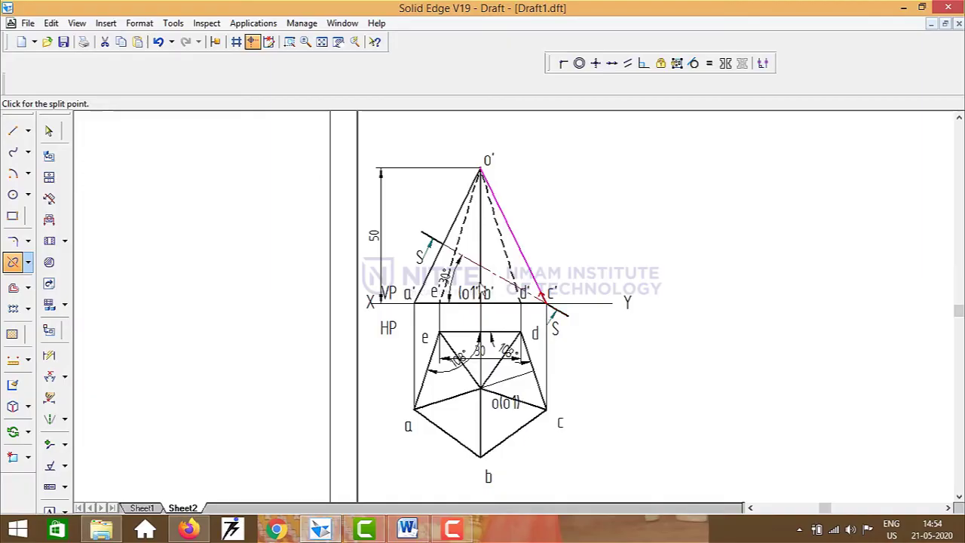
key("Escape")
Step: Set the line width to 0.05 for the front view's slant edge portions below the section plane and the base line
left_click(428, 274)
left_click(451, 265, "ctrl")
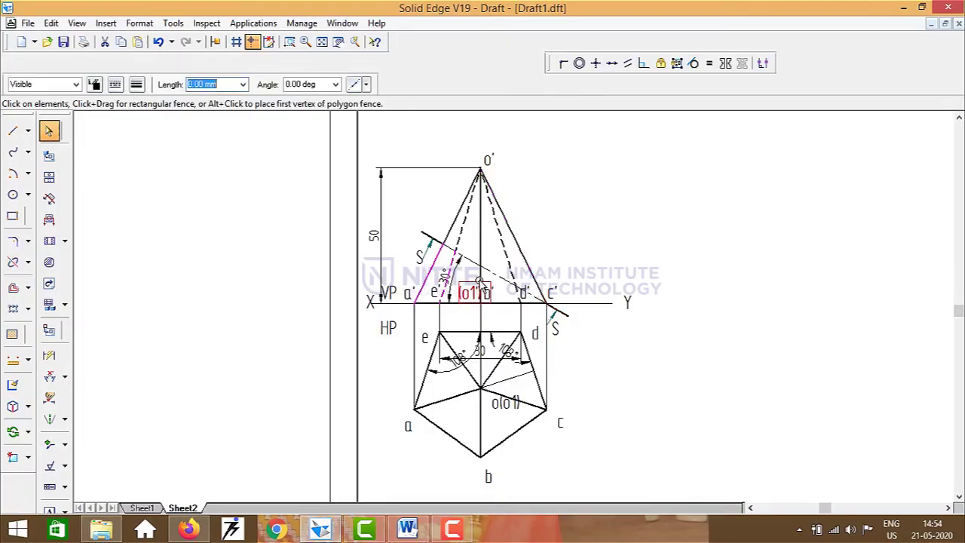
left_click(481, 279, "ctrl")
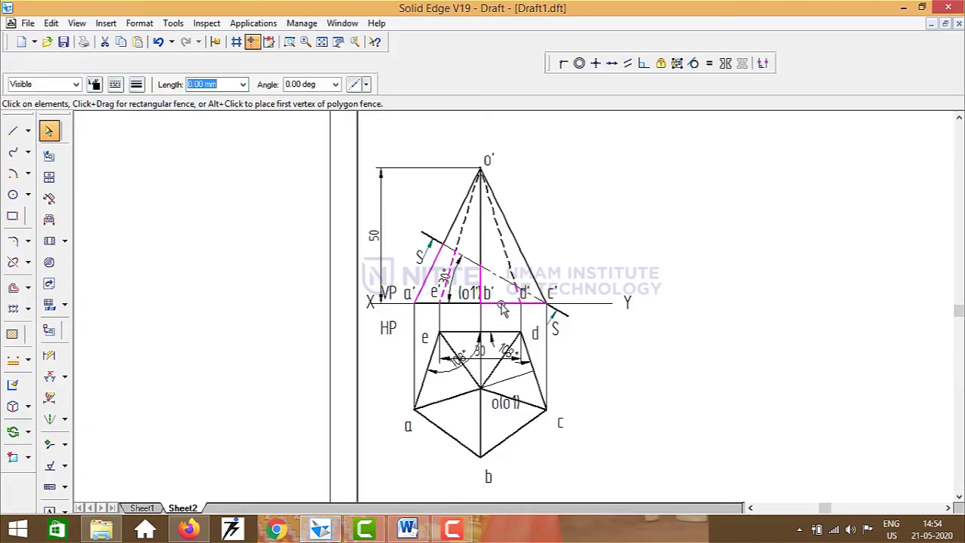
left_click(471, 314, "ctrl")
left_click(137, 86)
type(".05")
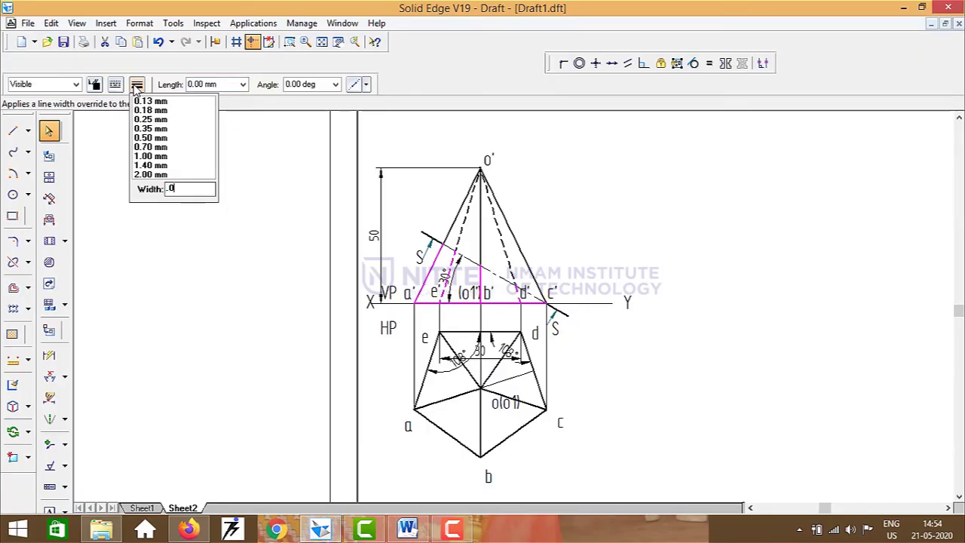
key("Return")
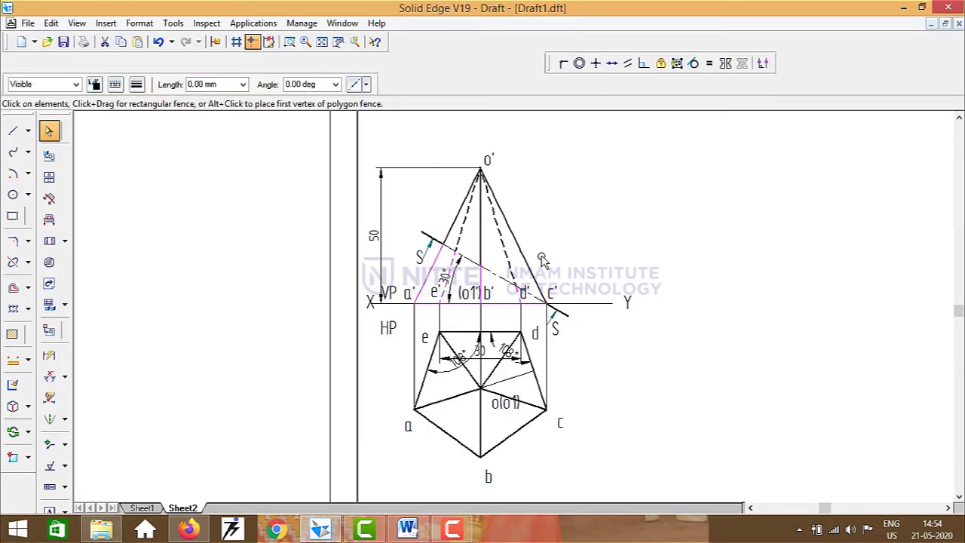
left_click(598, 246)
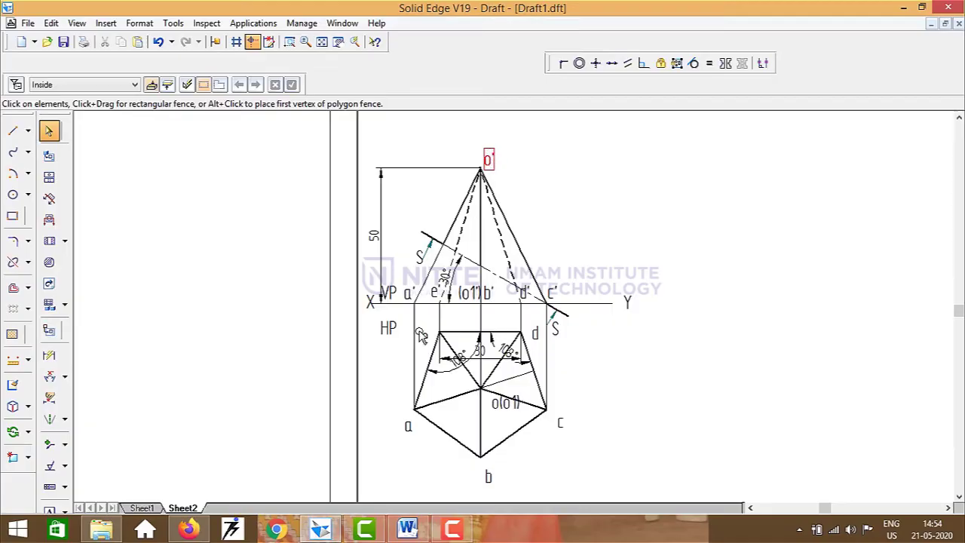
Step: Label the crossing of the section plane with the slant edge o'a' as 1', placed just outside the edge
left_click(49, 509)
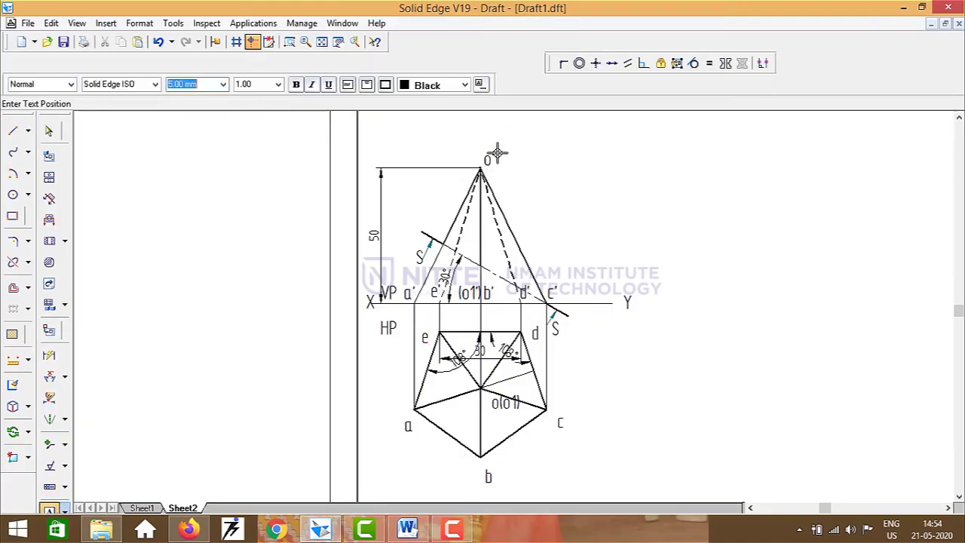
left_click(434, 243)
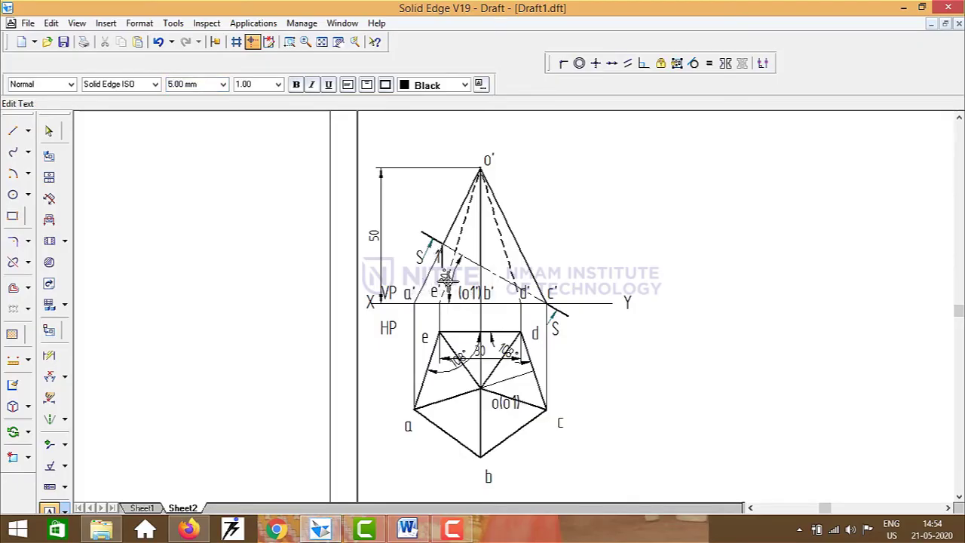
key("Escape")
left_click(438, 267)
left_click_drag(442, 276, 439, 267)
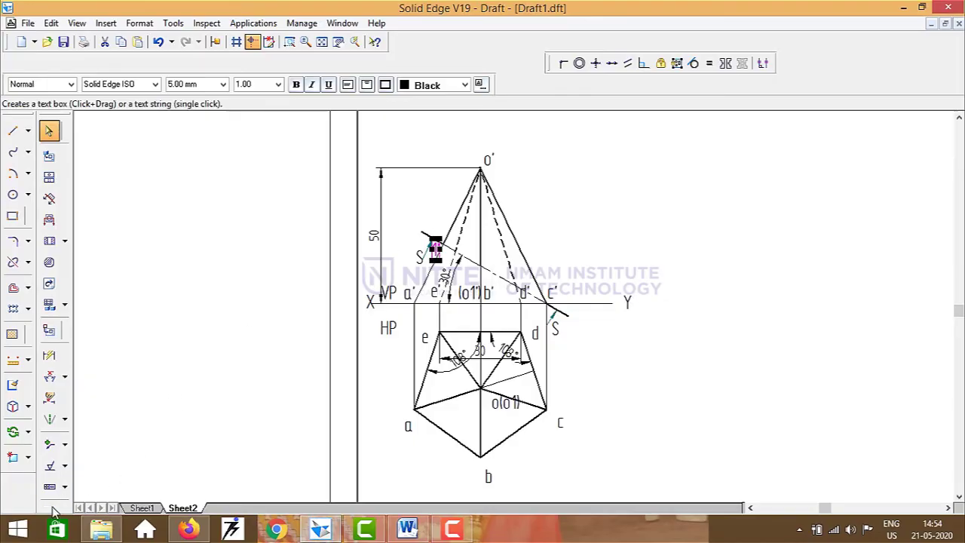
Step: Label the crossing of the section plane with the slant edge o'b' as 2', placed just above the section line
left_click(50, 508)
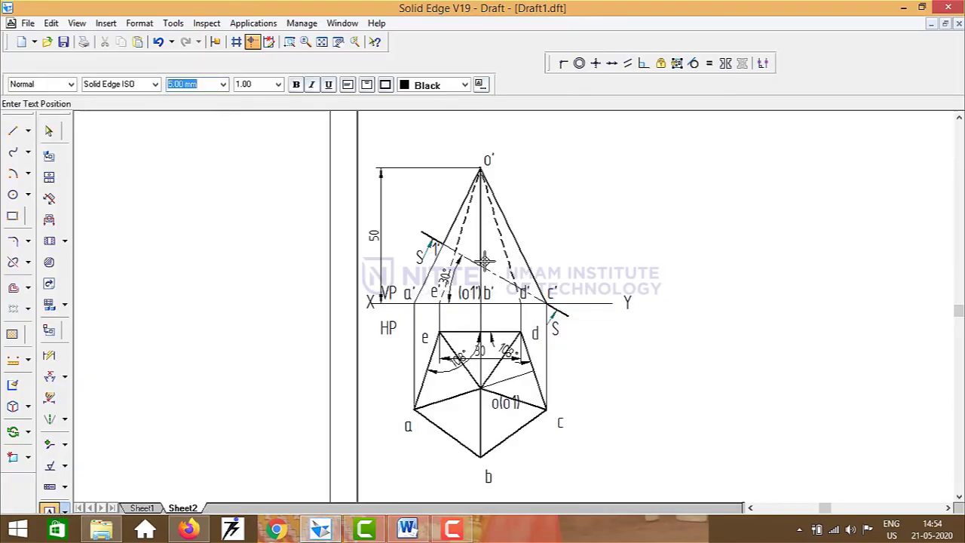
left_click(485, 260)
type("2'")
key("Escape")
left_click(494, 277)
left_click_drag(494, 276, 494, 266)
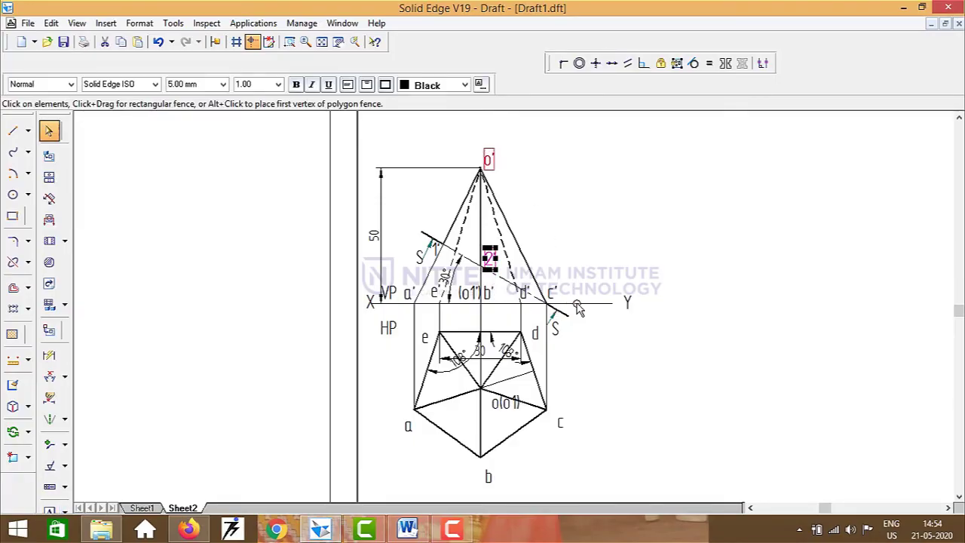
Step: Add the label 3' beside c', where the section plane meets the slant edge o'c'
left_click(49, 508)
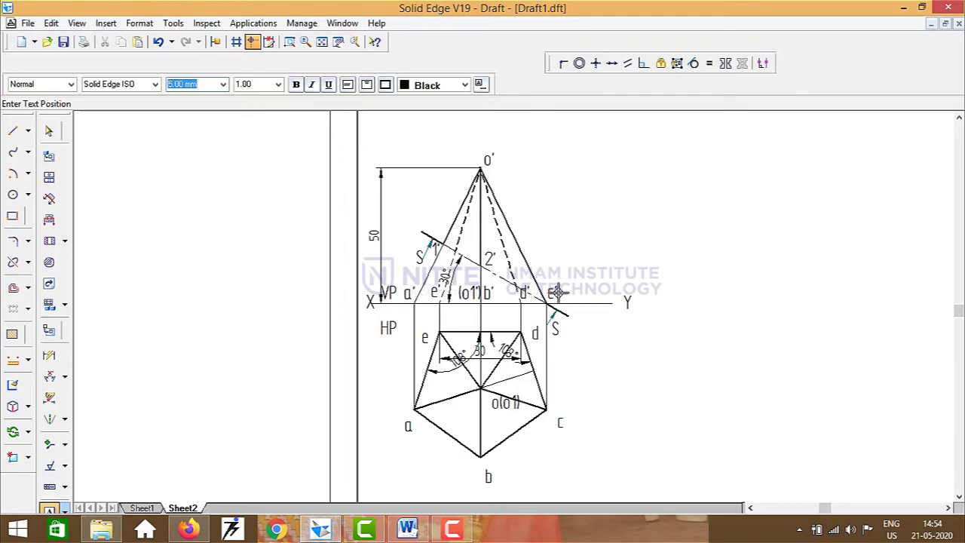
left_click(539, 294)
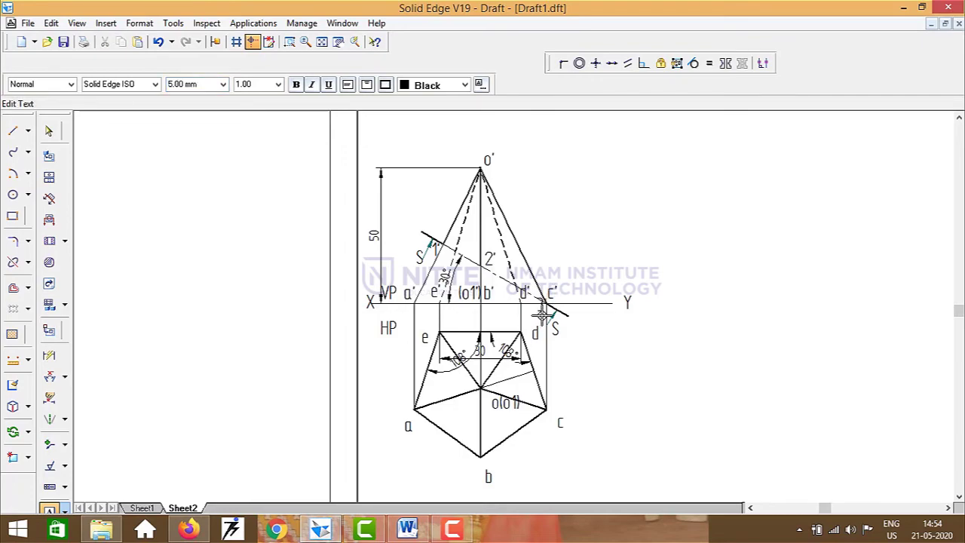
key("Escape")
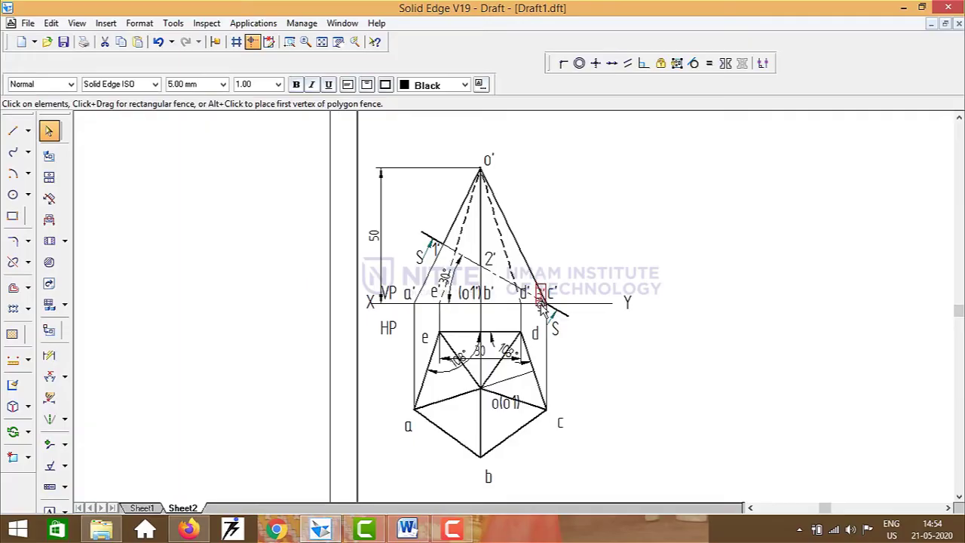
left_click(586, 252)
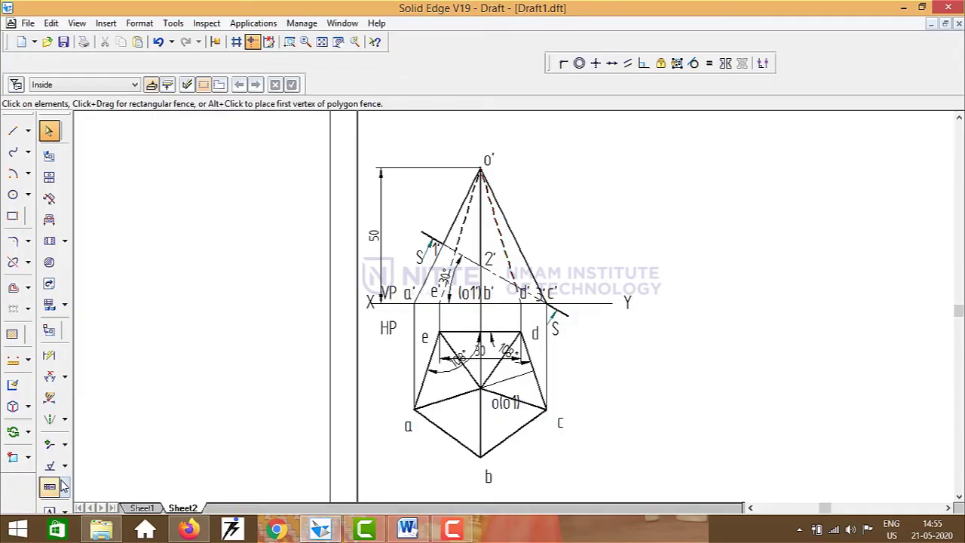
Step: Label the section plane's crossing with the slant edge o'd' as 4' and shift the d' label left to clear it
left_click(49, 510)
left_click(517, 276)
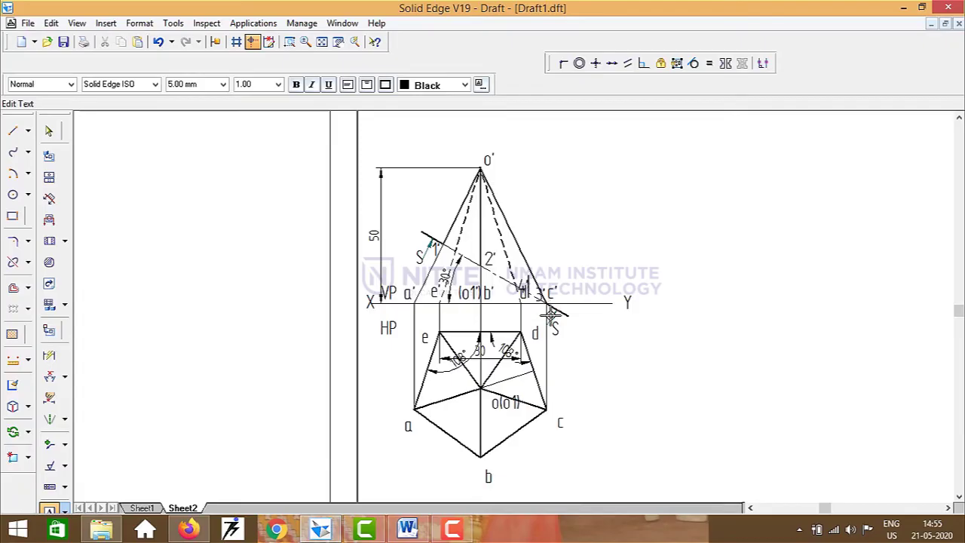
key("Escape")
left_click(528, 289)
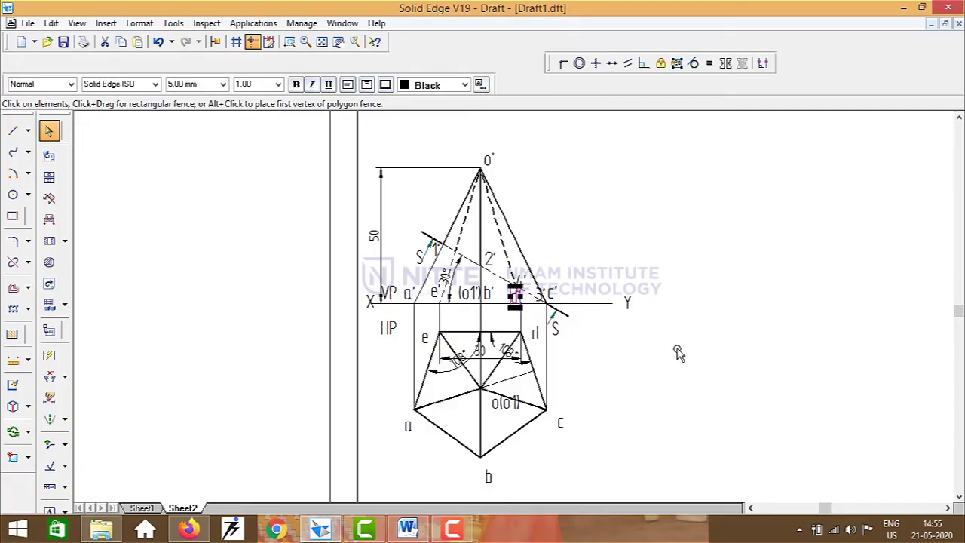
key("Delete")
Step: Label the crossing of the section plane with the slant edge o'e' as 5', placed just above the section line
left_click(48, 510)
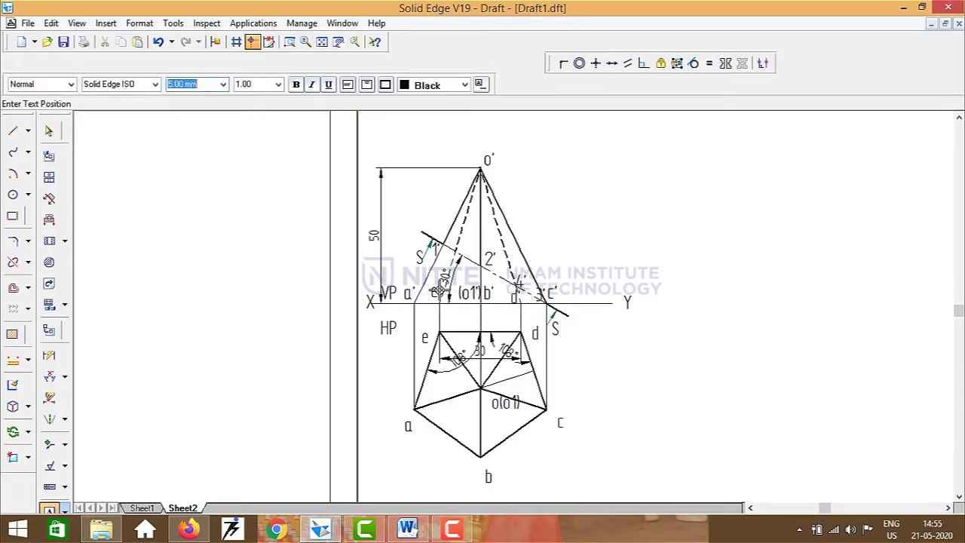
left_click(462, 244)
type("5'")
key("Escape")
left_click(472, 262)
left_click_drag(472, 262, 471, 254)
left_click(641, 259)
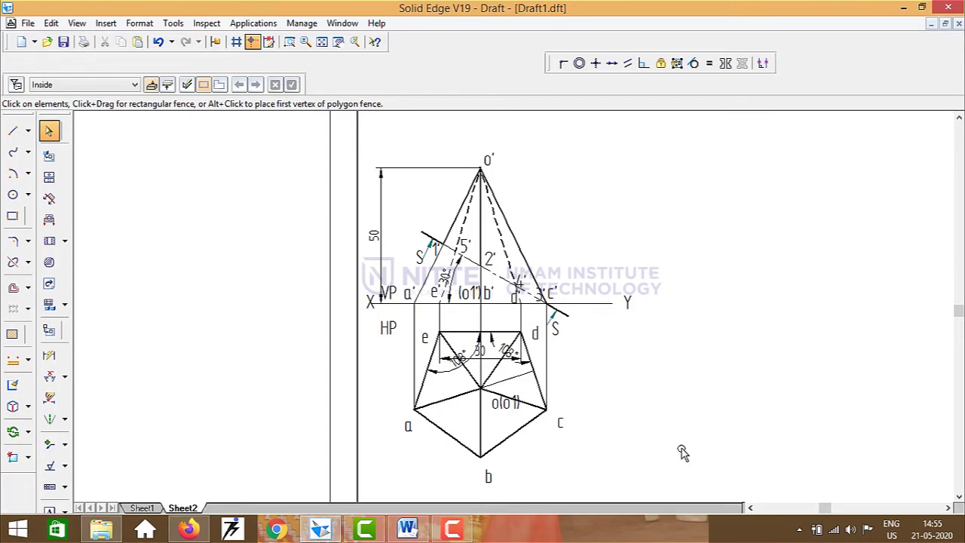
left_click(948, 508)
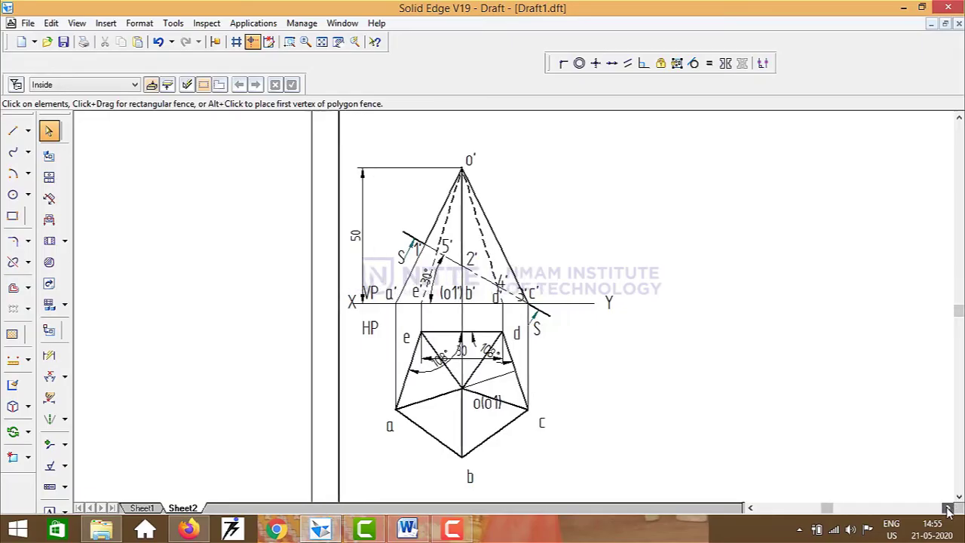
left_click(948, 508)
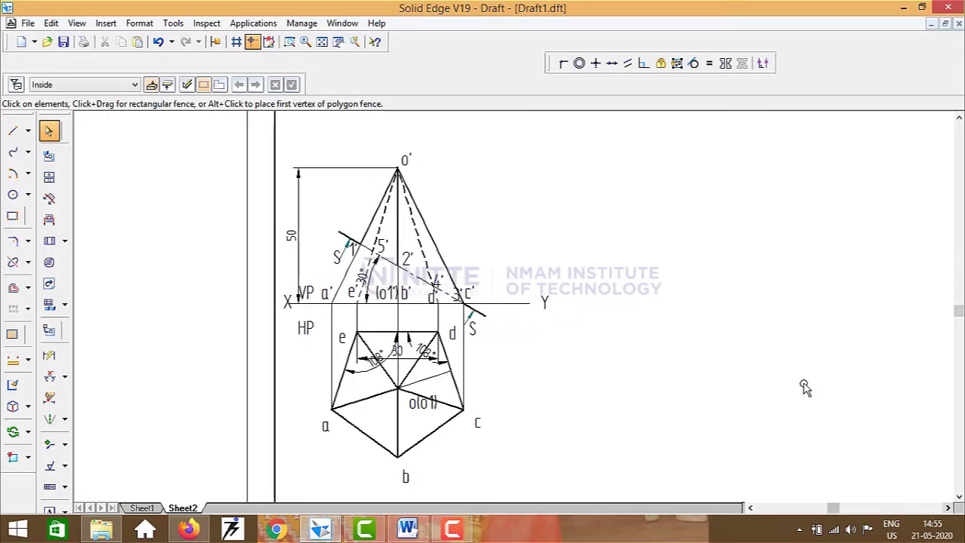
scroll(819, 394, "up", 3)
left_click(948, 507)
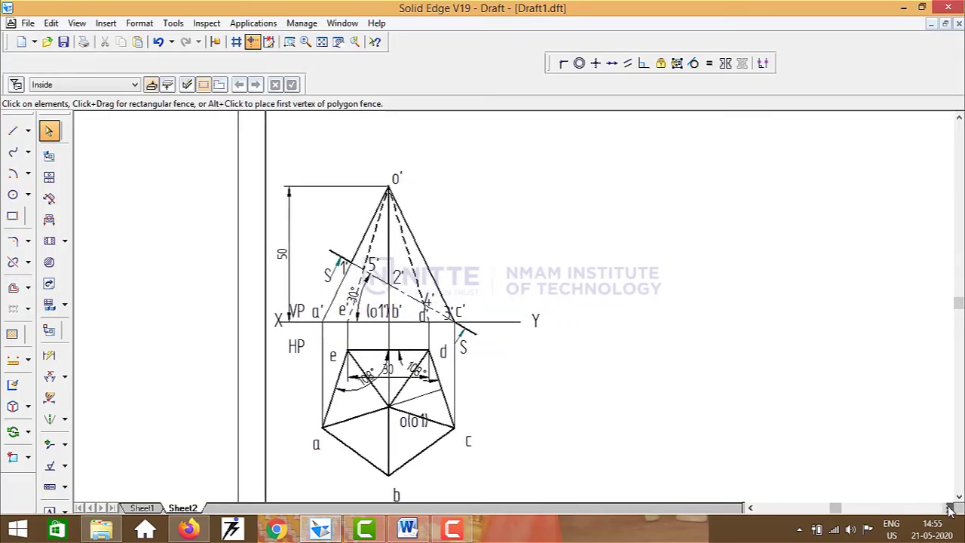
scroll(634, 281, "down", 1)
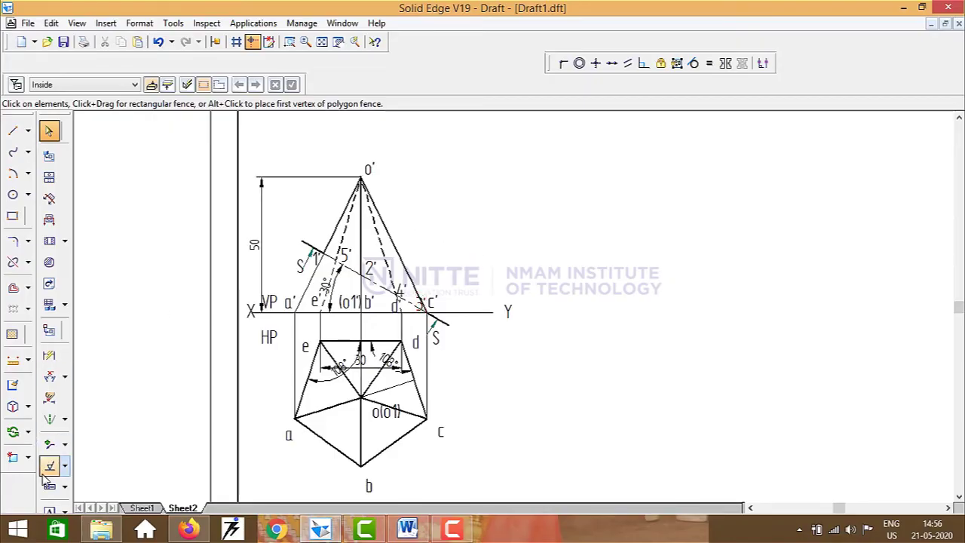
left_click(13, 175)
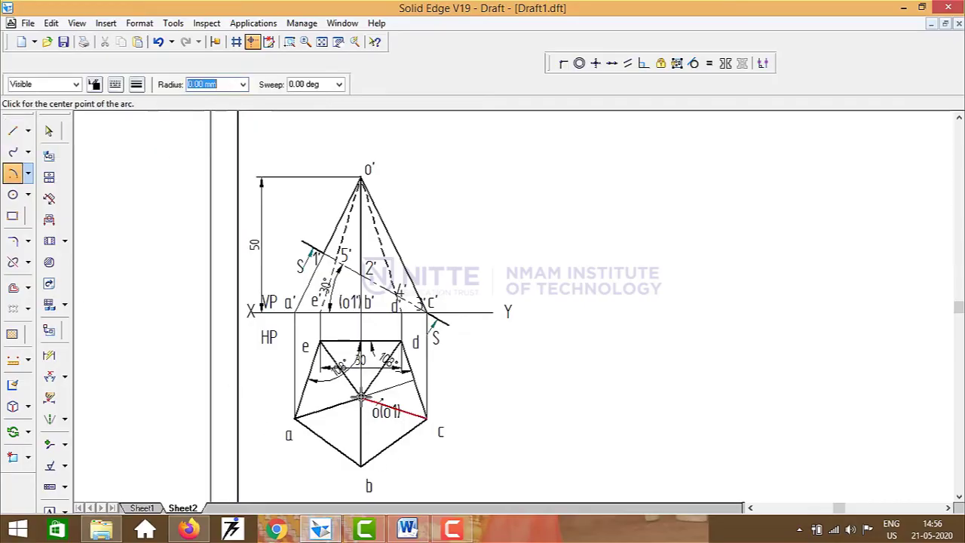
left_click(362, 397)
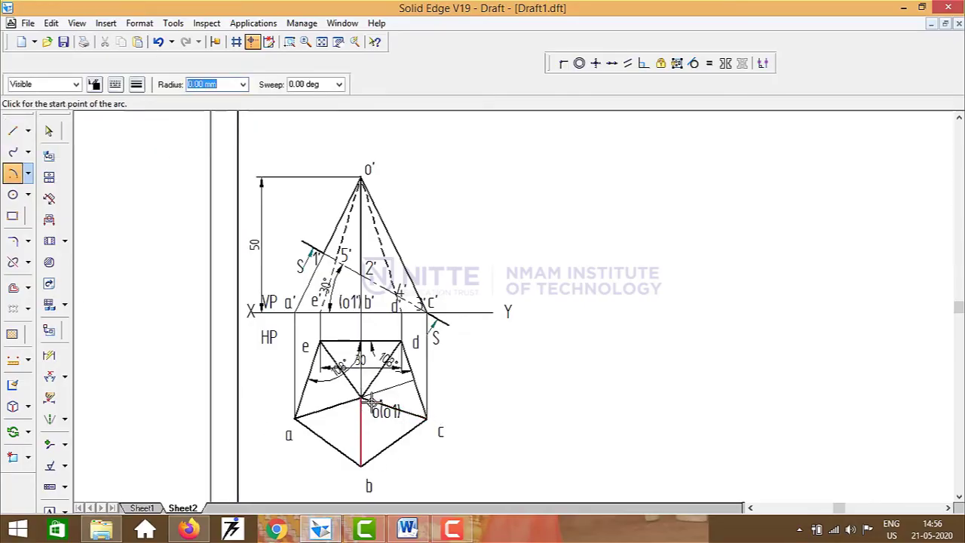
left_click(428, 418)
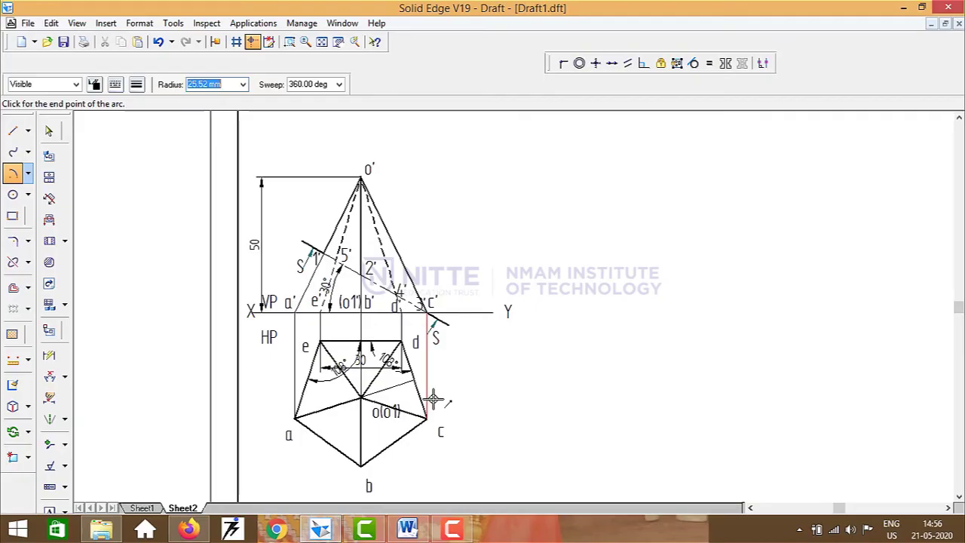
key("Escape")
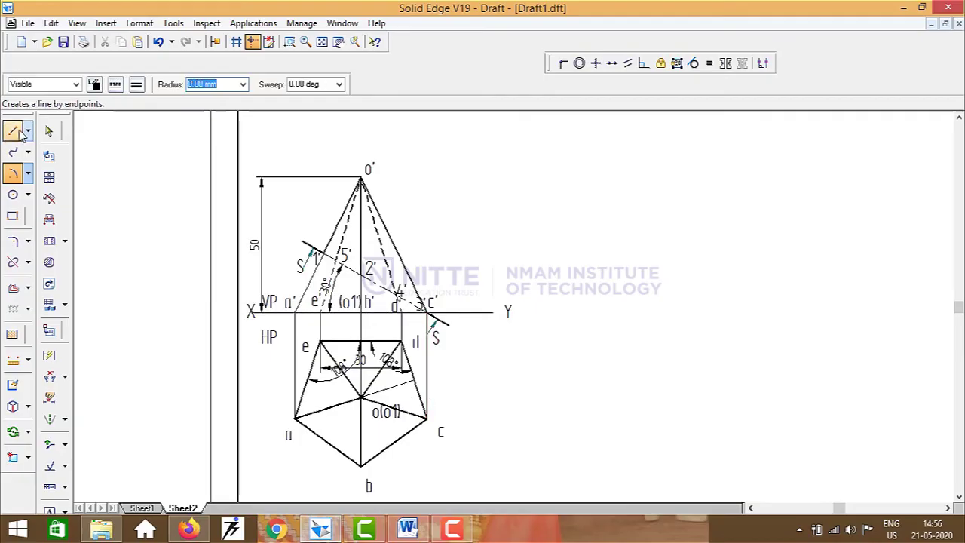
Step: Draw a horizontal line about 42 mm long to the right from o(o1) in the top view, using line width 0.2
left_click(19, 132)
left_click(116, 87)
left_click(137, 104)
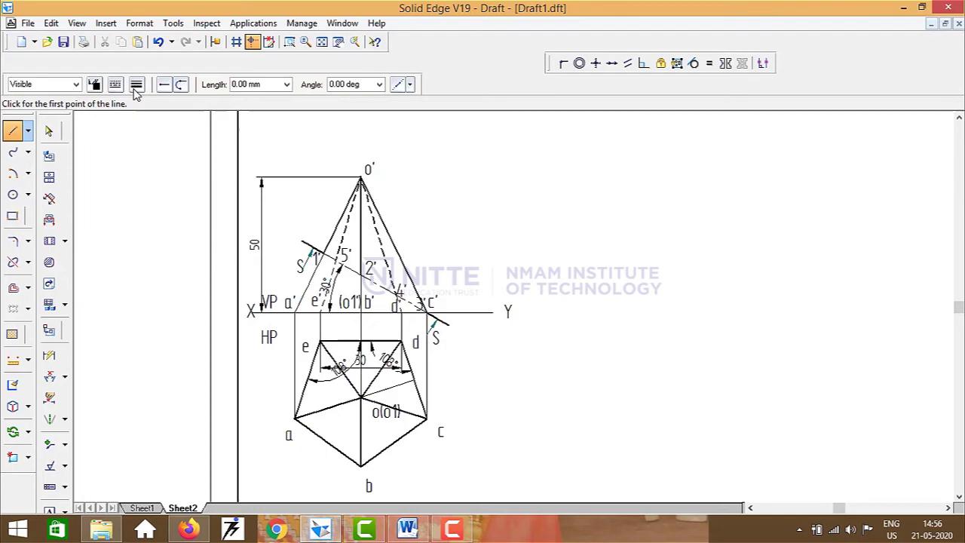
left_click(137, 86)
type("0.2")
key("Return")
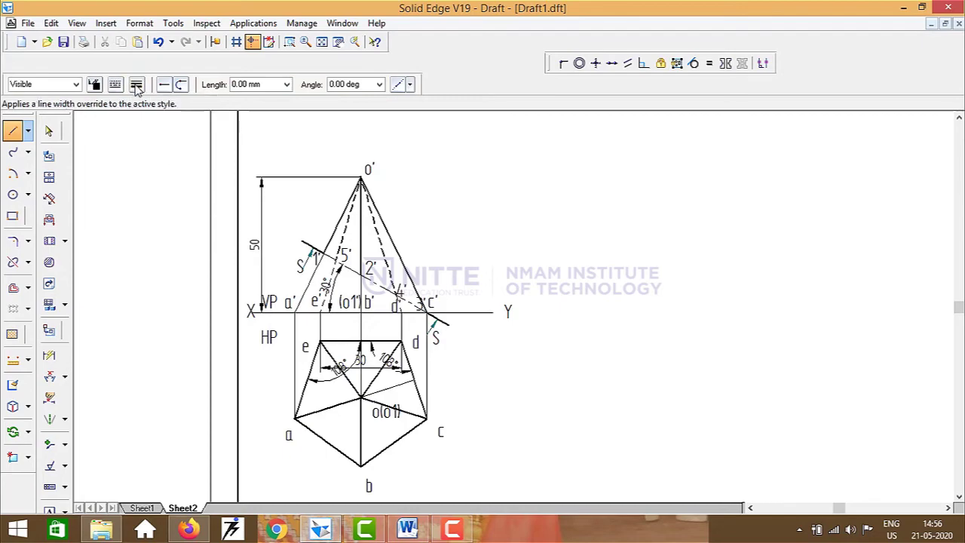
left_click(363, 396)
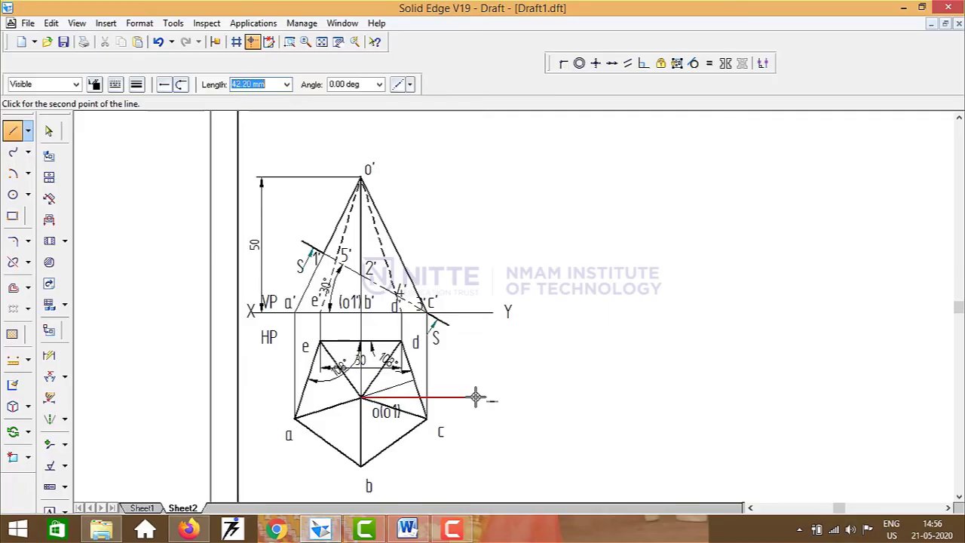
left_click(566, 396)
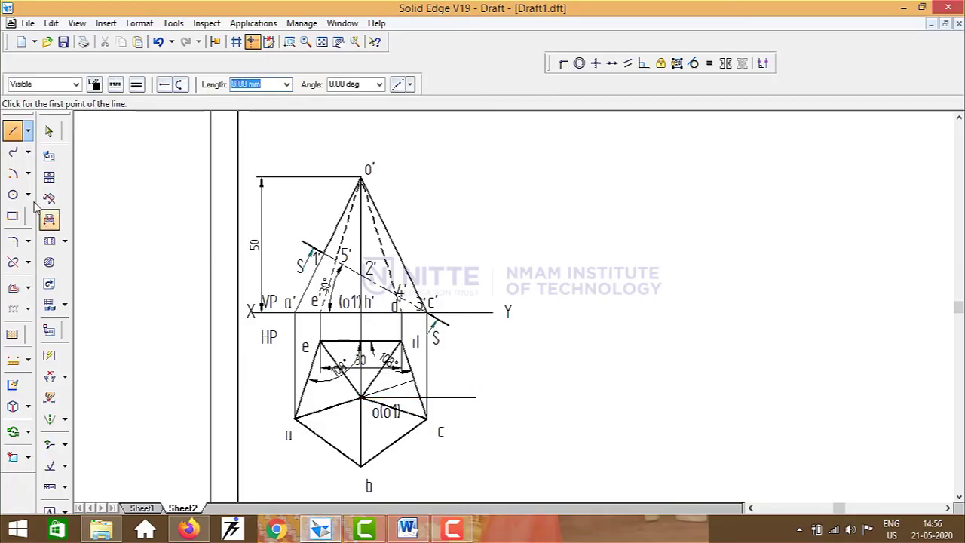
left_click(12, 173)
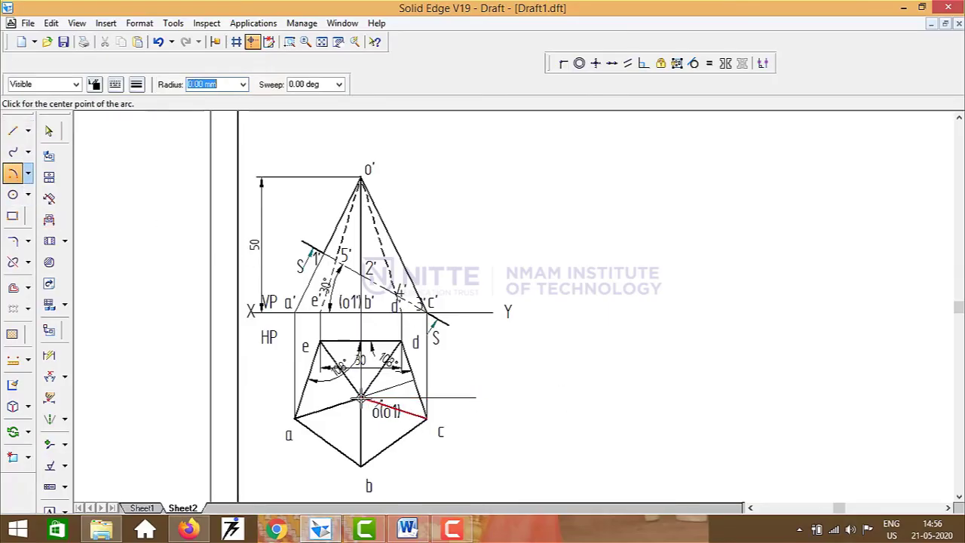
left_click(362, 396)
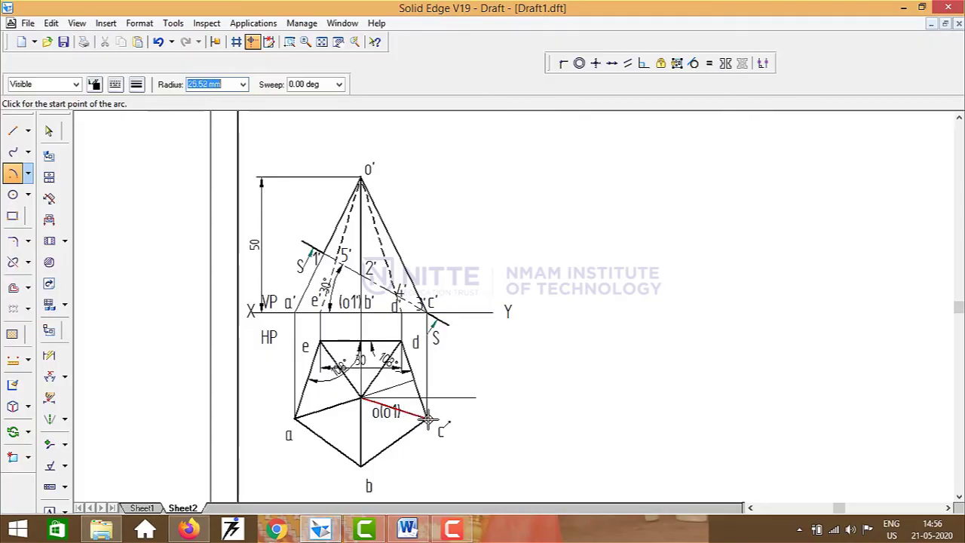
left_click(427, 419)
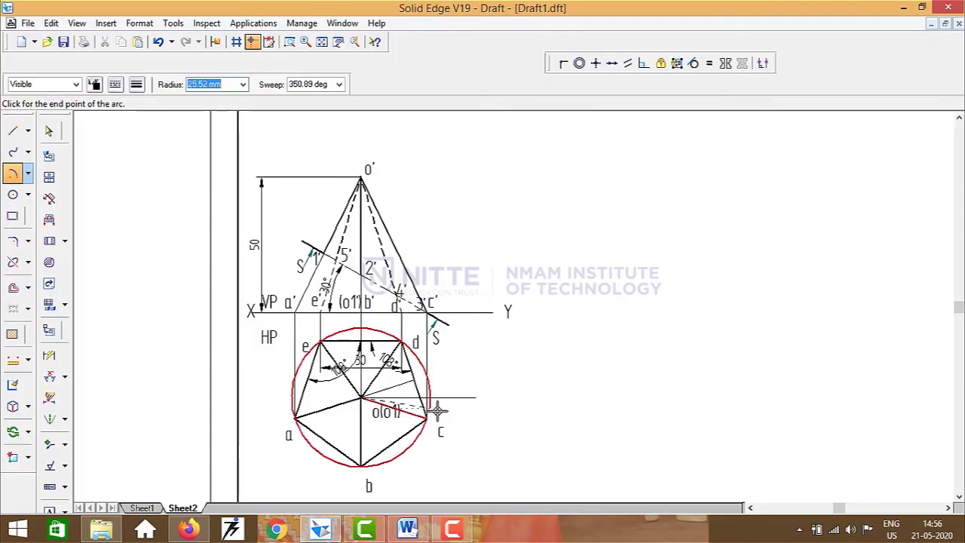
right_click(441, 410)
Step: Draw an arc centred on o(o1) from corner c up to the horizontal line, with a radius of about 25.5 mm
left_click(363, 396)
left_click(427, 418)
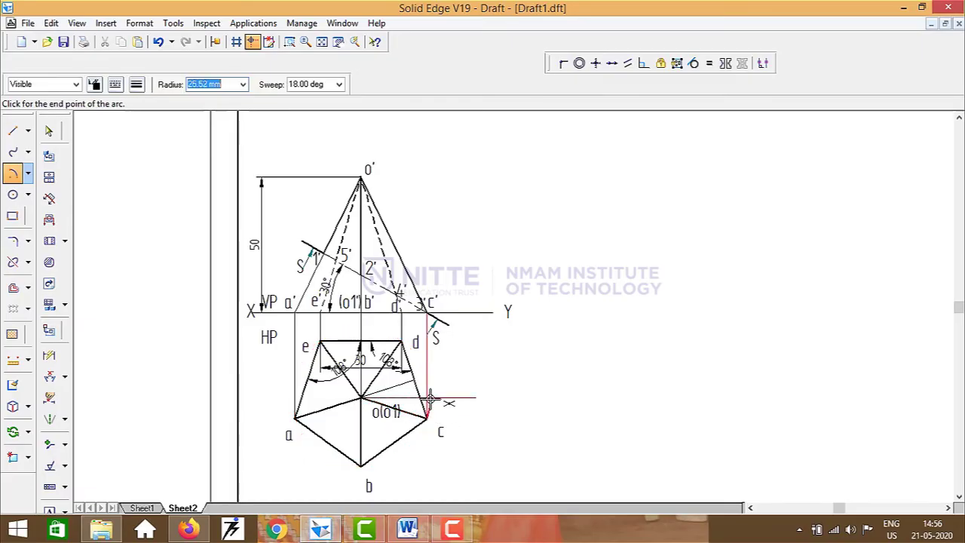
left_click(430, 397)
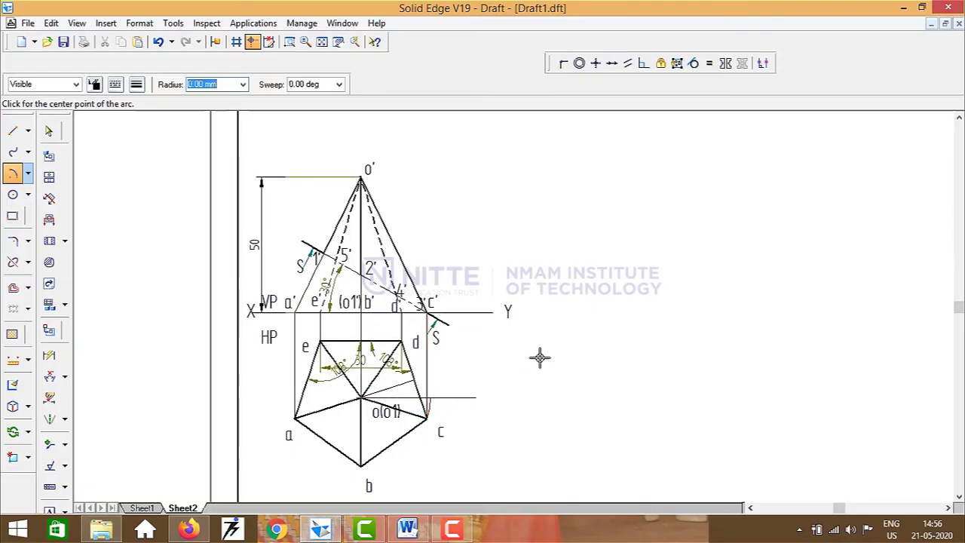
Step: Label the point where the arc from c meets the horizontal line as c1, just below that line
left_click(49, 509)
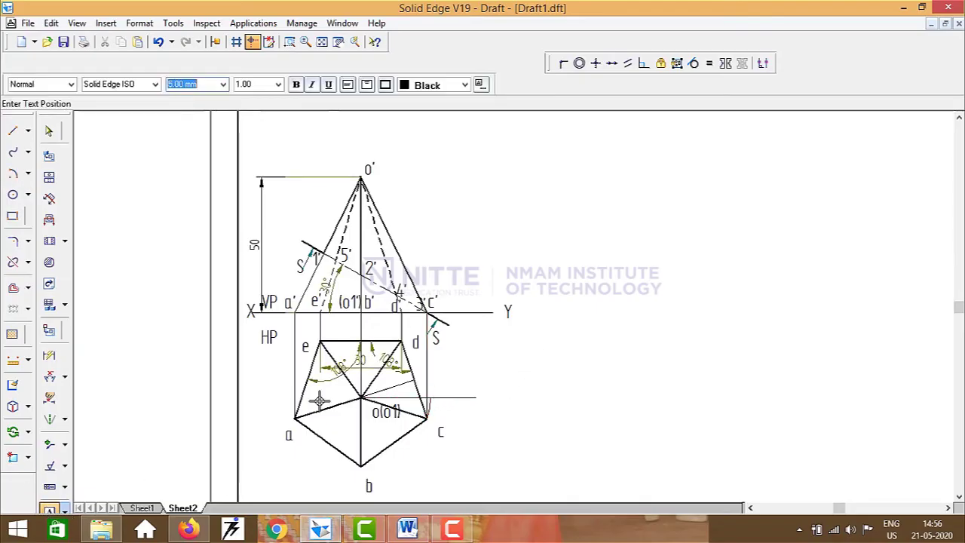
left_click(437, 400)
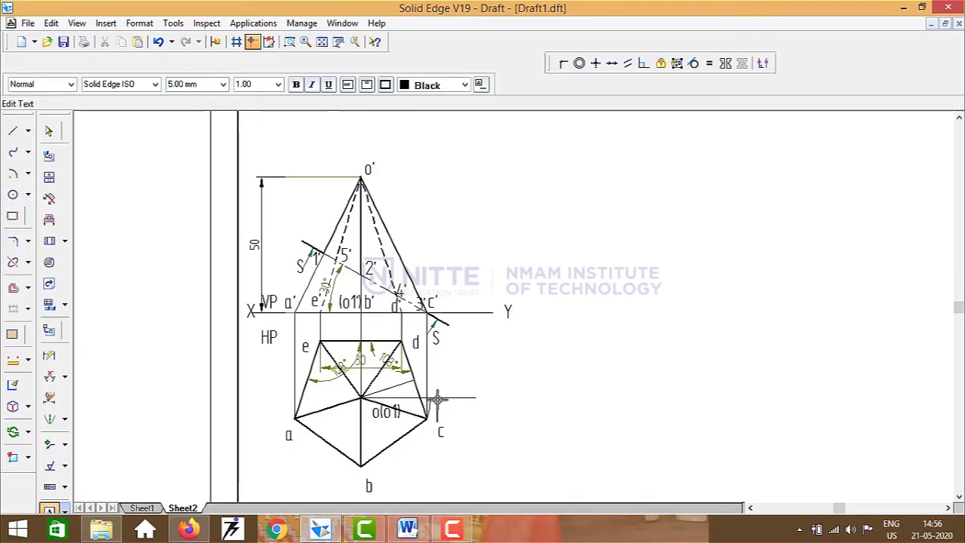
type("c1")
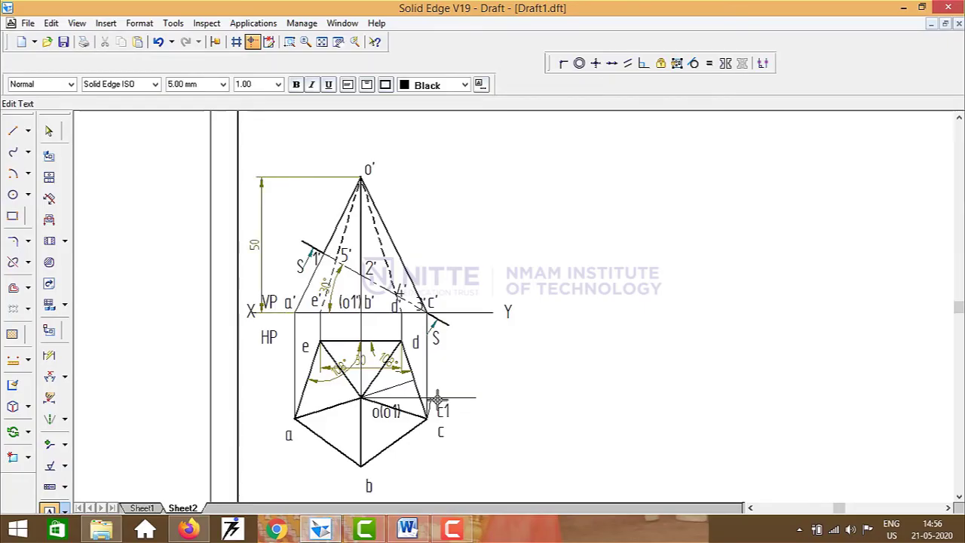
key("Escape")
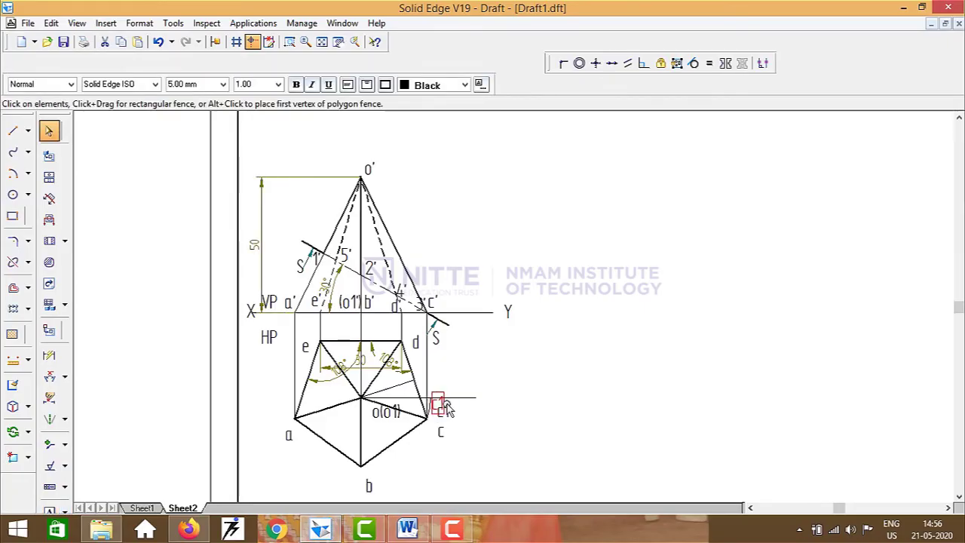
left_click(526, 353)
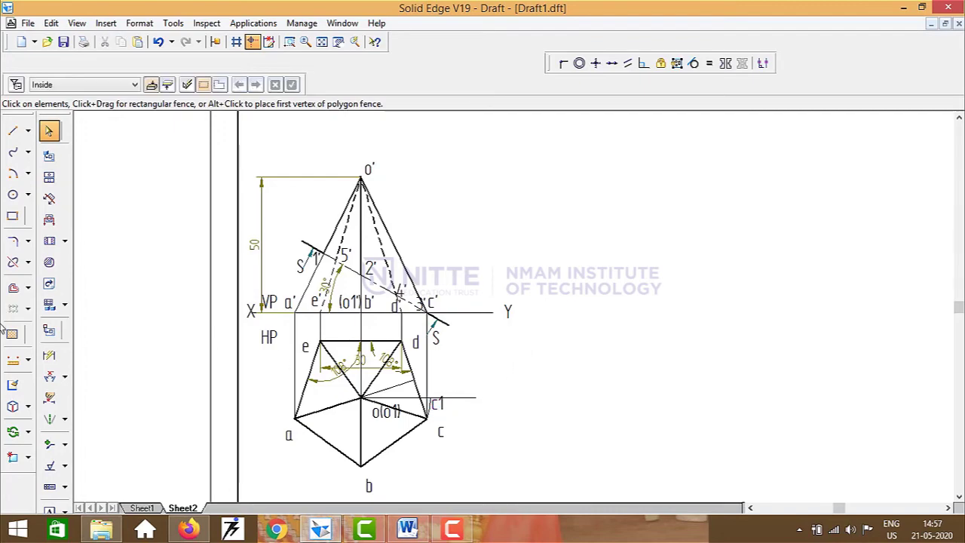
Step: Draw a vertical projector from c1 up past the XY line and trim off the part above XY
left_click(13, 131)
left_click(137, 85)
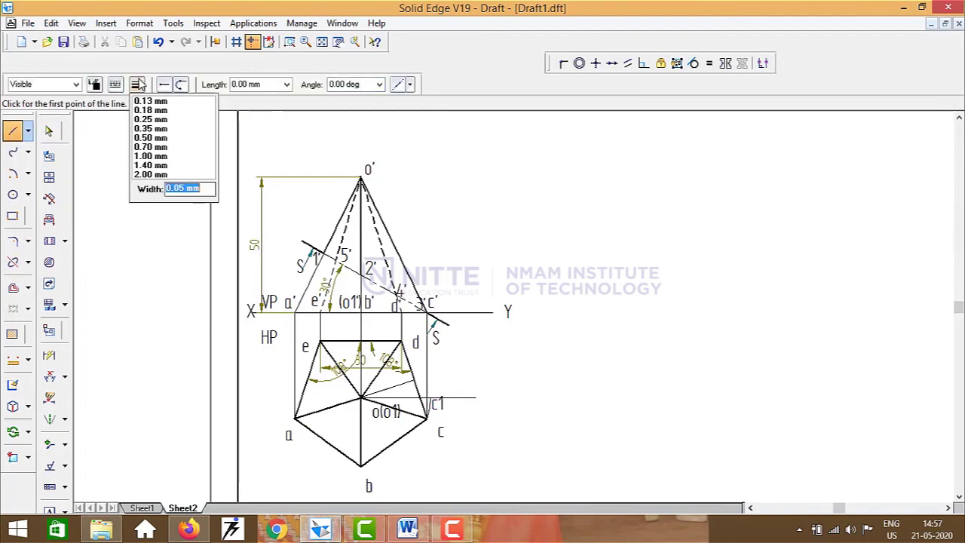
left_click(138, 85)
left_click(427, 418)
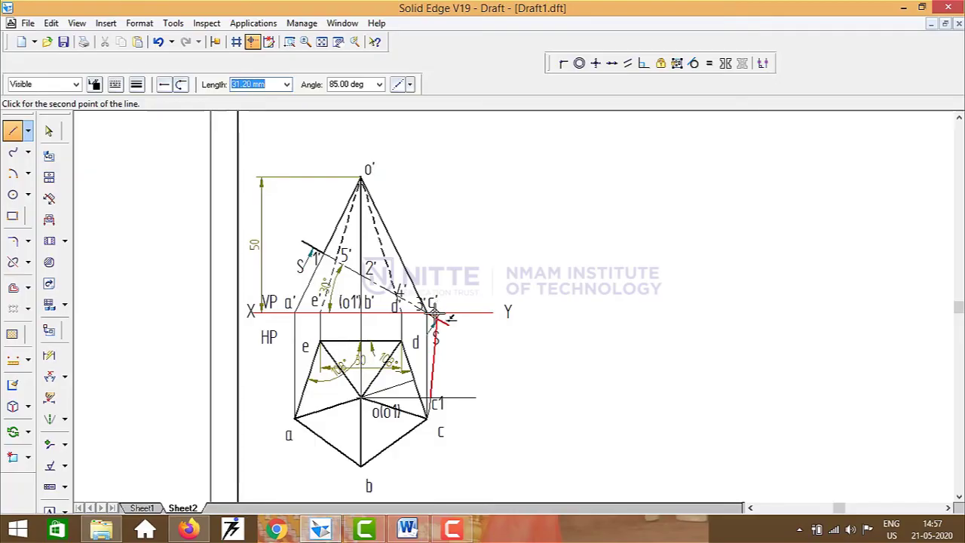
left_click(431, 264)
key("Escape")
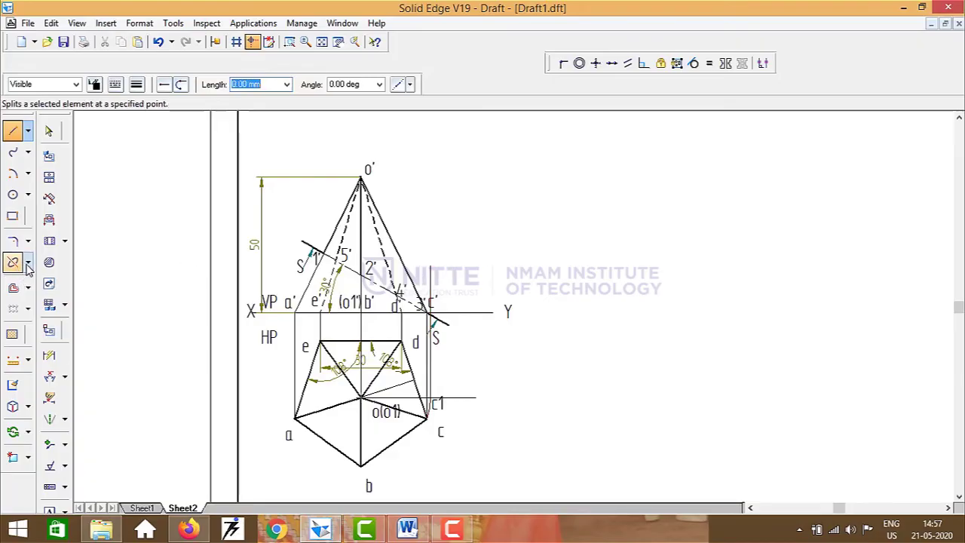
left_click(28, 265)
left_click(112, 261)
left_click(429, 277)
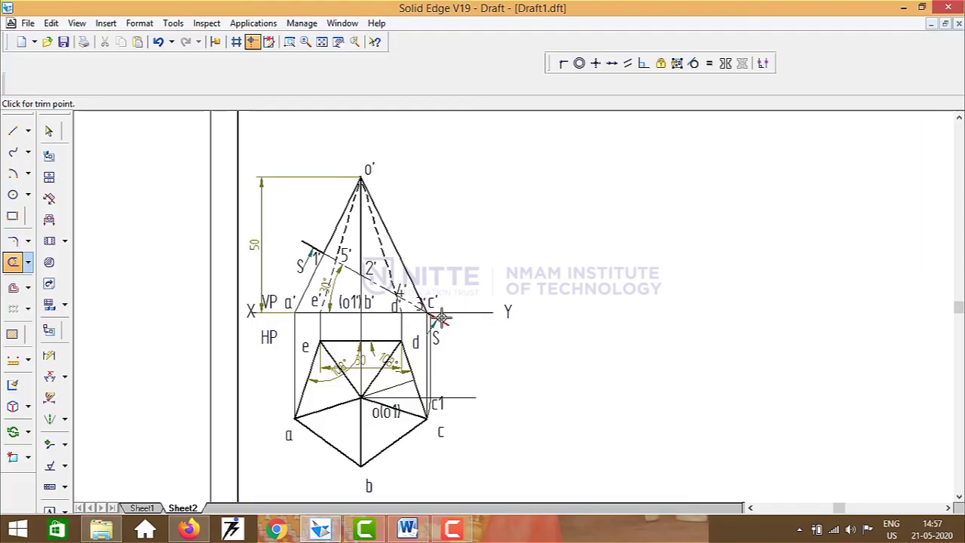
Step: Shift the c' label slightly to the left, just above the XY line
left_click(289, 42)
mouse_move(251, 164)
left_mouse_down()
mouse_move(519, 461)
mouse_move(490, 492)
left_mouse_up()
key("Escape")
key("Escape")
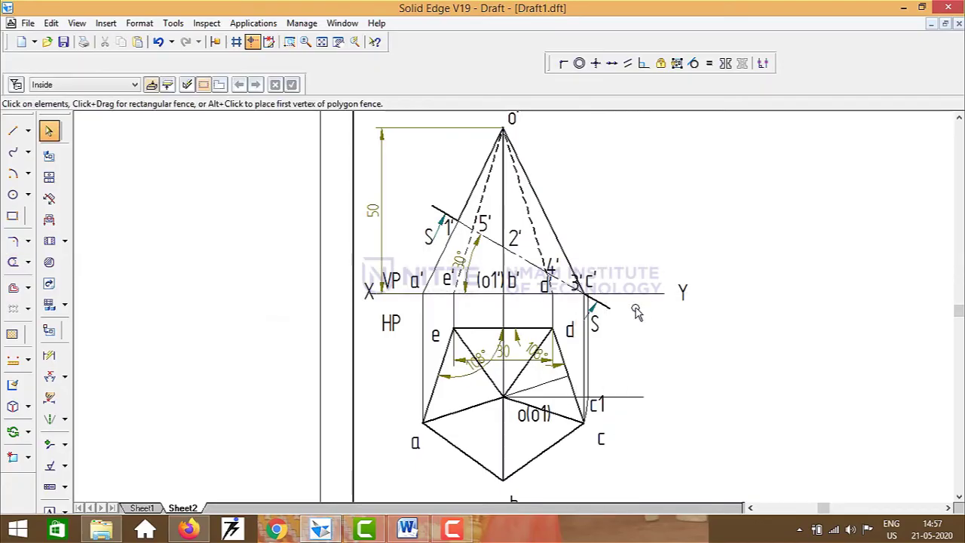
left_click(588, 278)
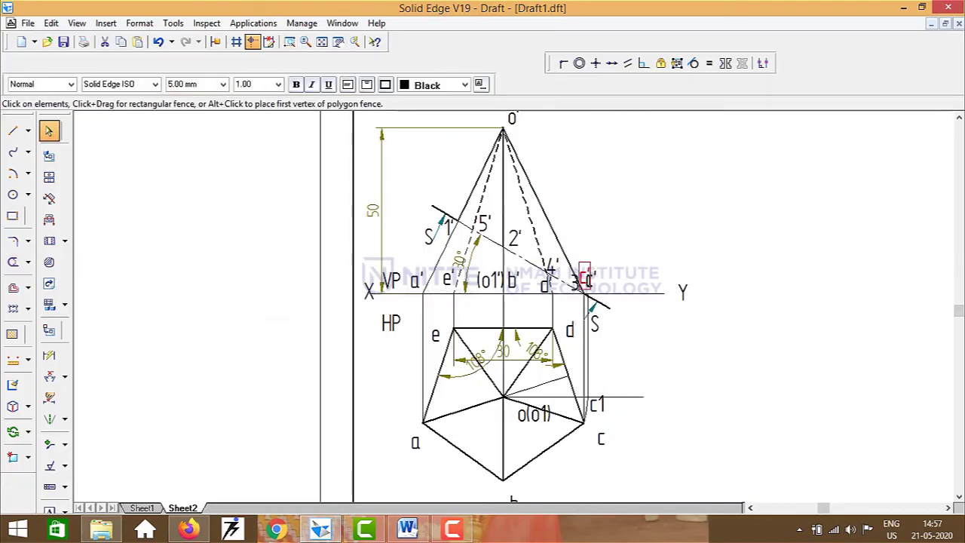
left_click(610, 329)
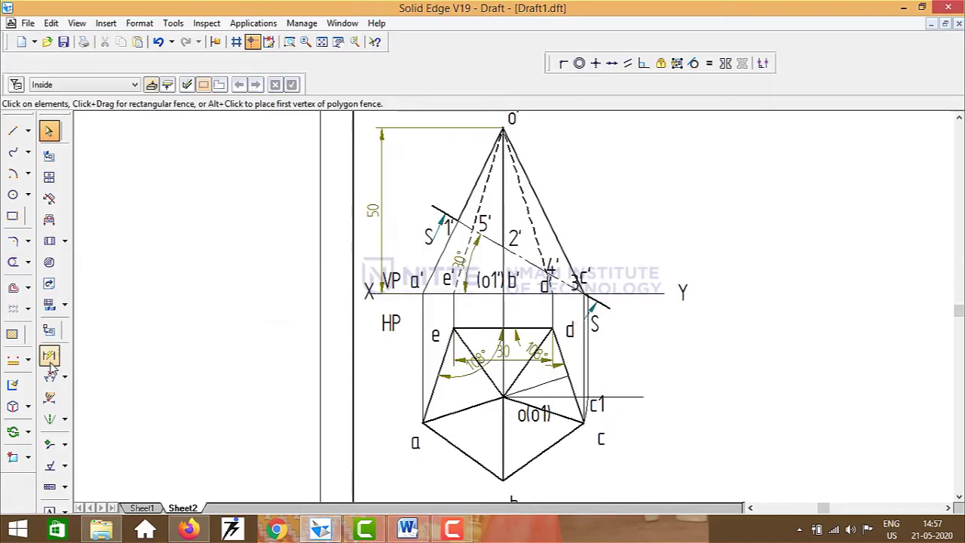
Step: Label the point where the c1 projector meets the XY line as c1', placed beside the c' label
left_click(49, 509)
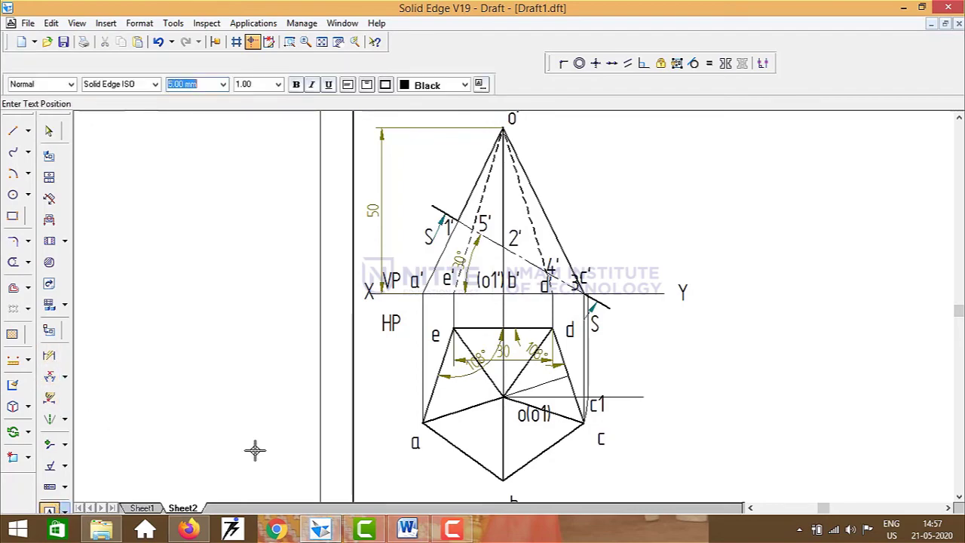
left_click(594, 285)
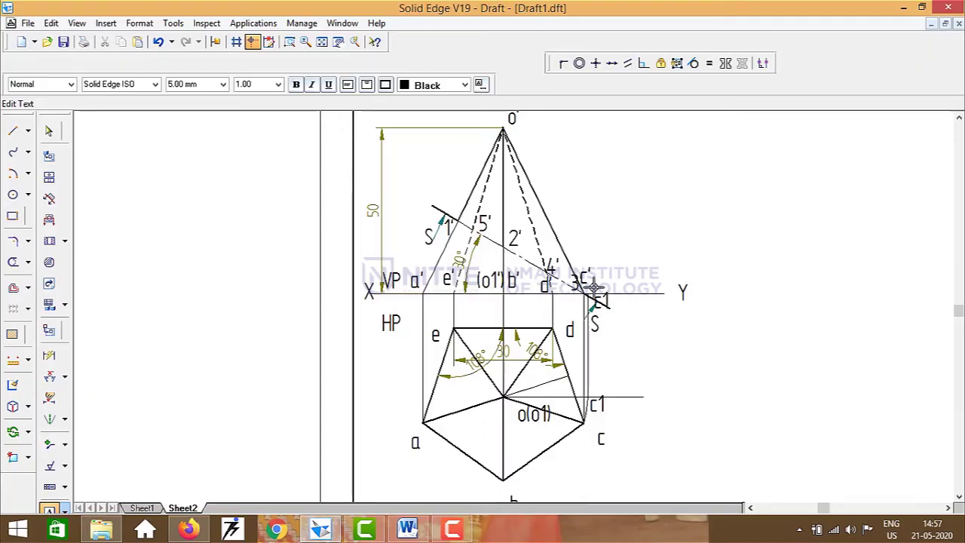
key("Escape")
left_click(615, 300)
left_click_drag(616, 299, 612, 281)
left_click(637, 260)
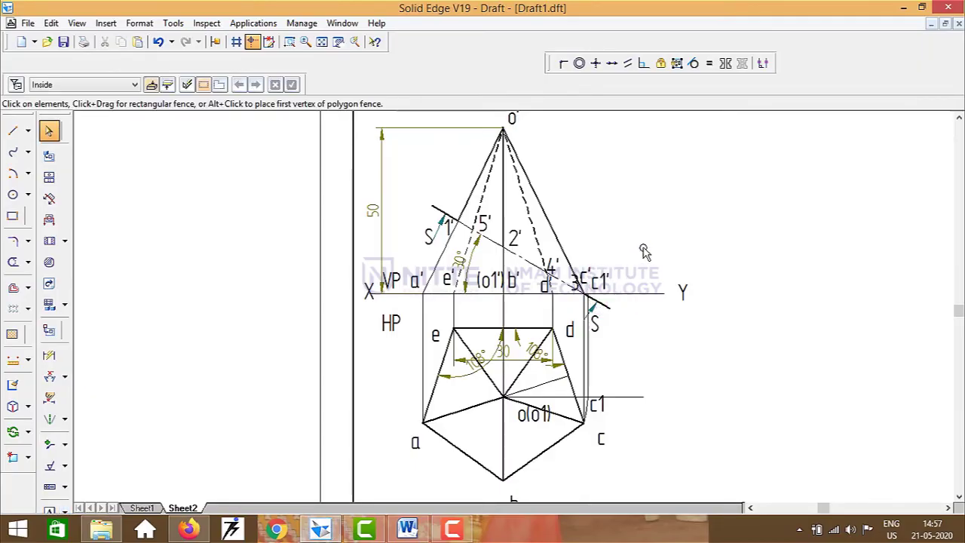
Step: Try to draw the true-length line from the apex o' to c1', about 57.5 mm long
left_click(14, 130)
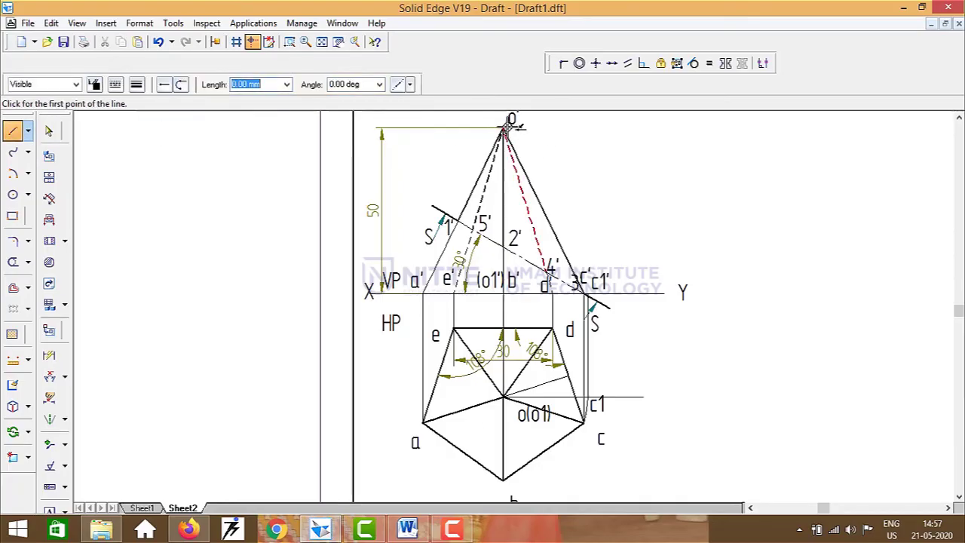
left_click(504, 129)
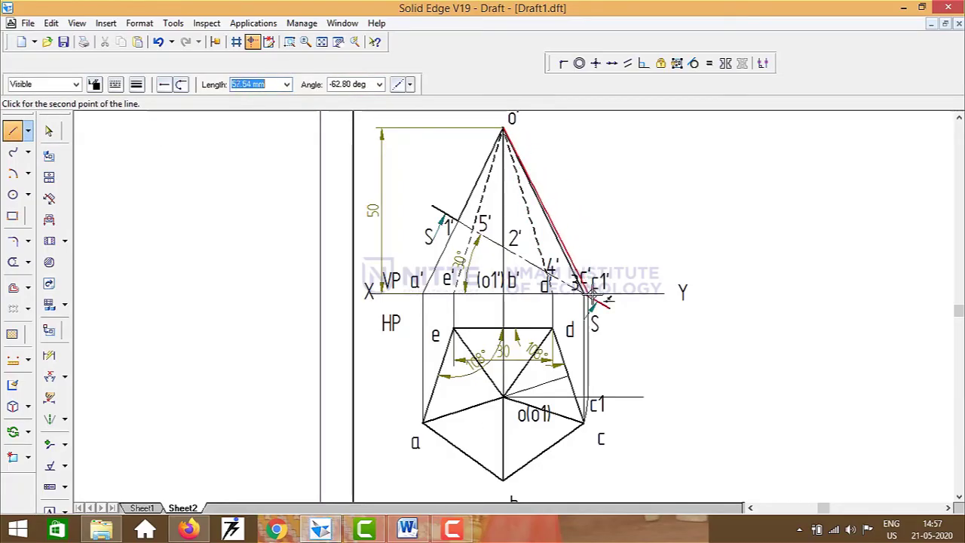
left_click(588, 295)
right_click(726, 204)
key("Escape")
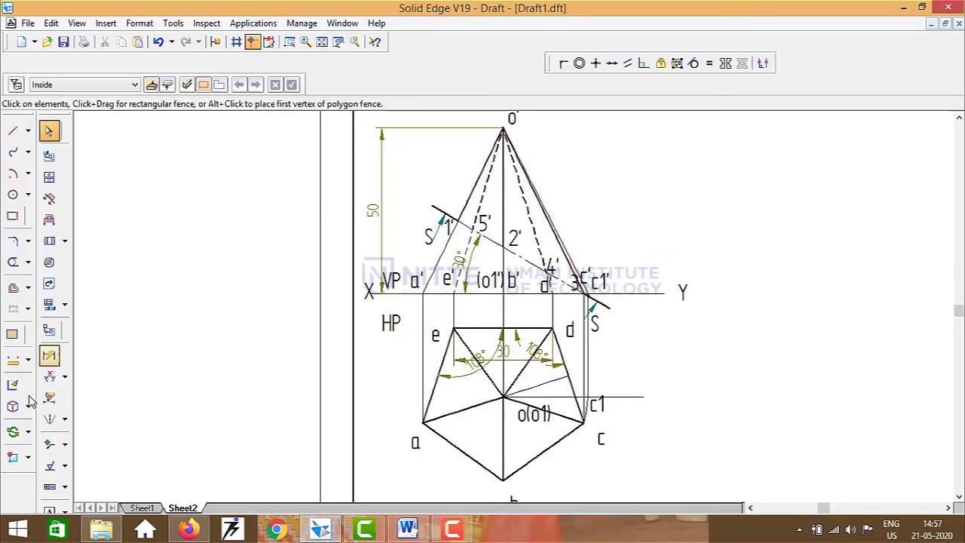
Step: Try to dimension the length of the line o'c1'
left_click(49, 356)
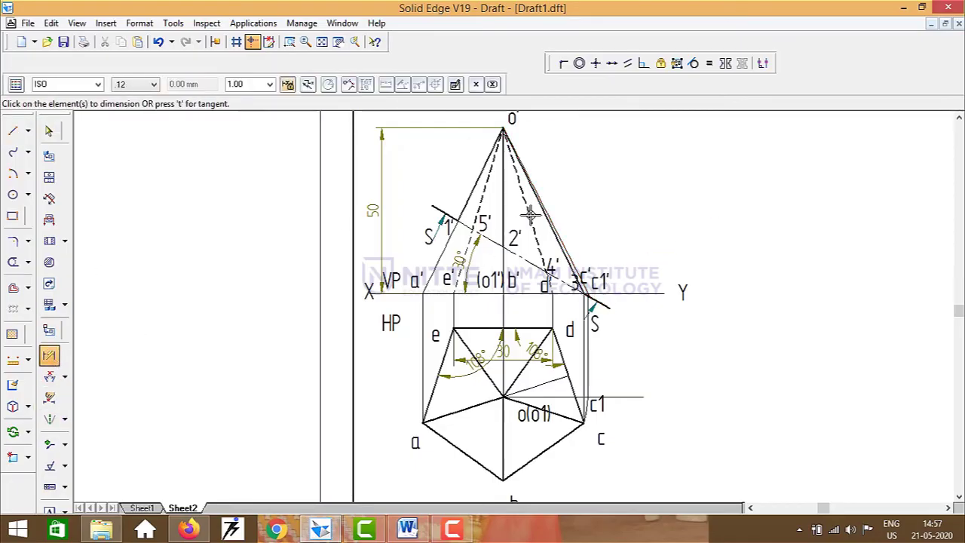
left_click(552, 216)
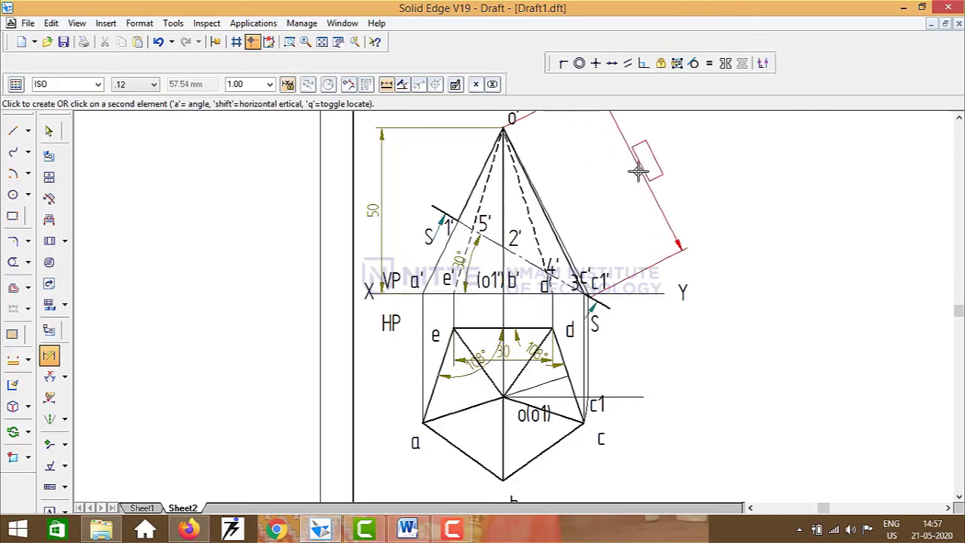
right_click(636, 173)
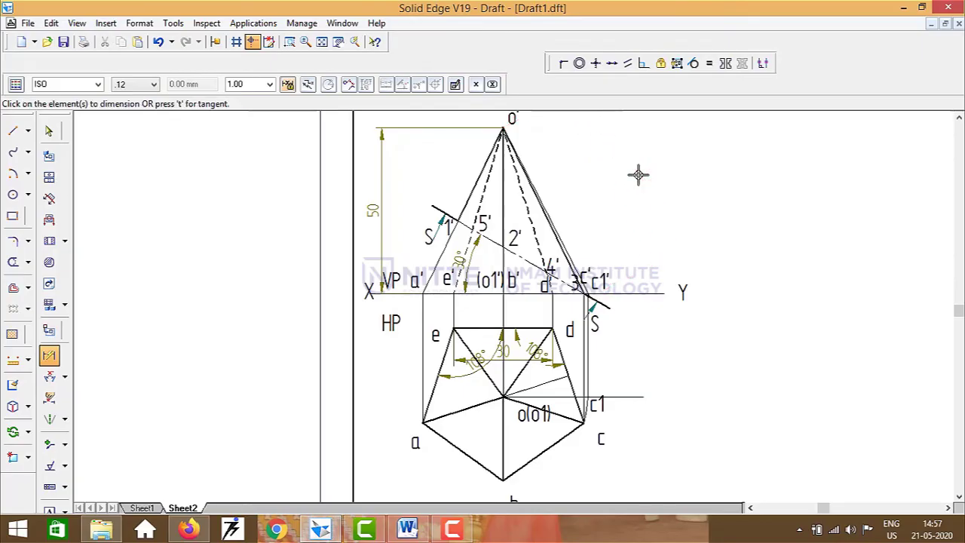
left_click(571, 254)
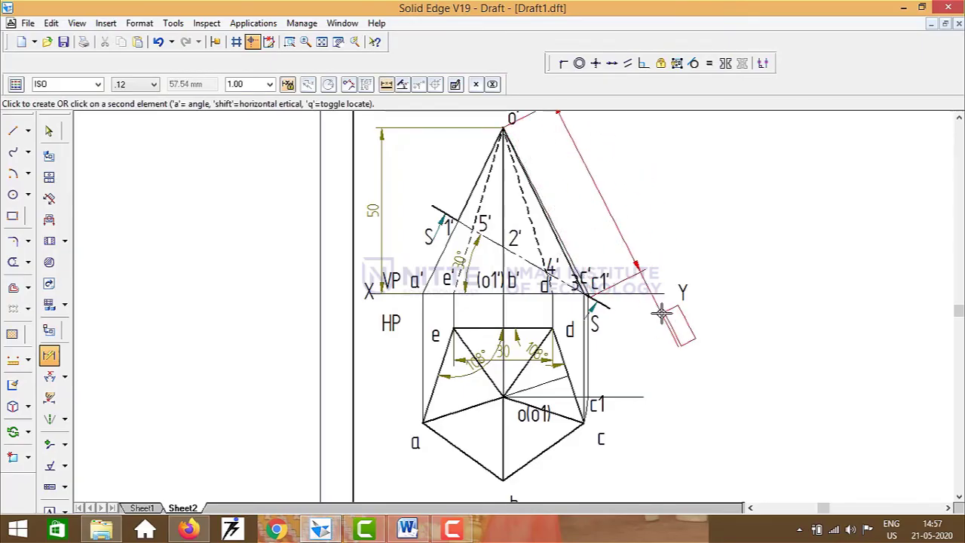
key("Escape")
Step: Delete the line drawn from o' to c1'
left_click(588, 354)
left_click(681, 334)
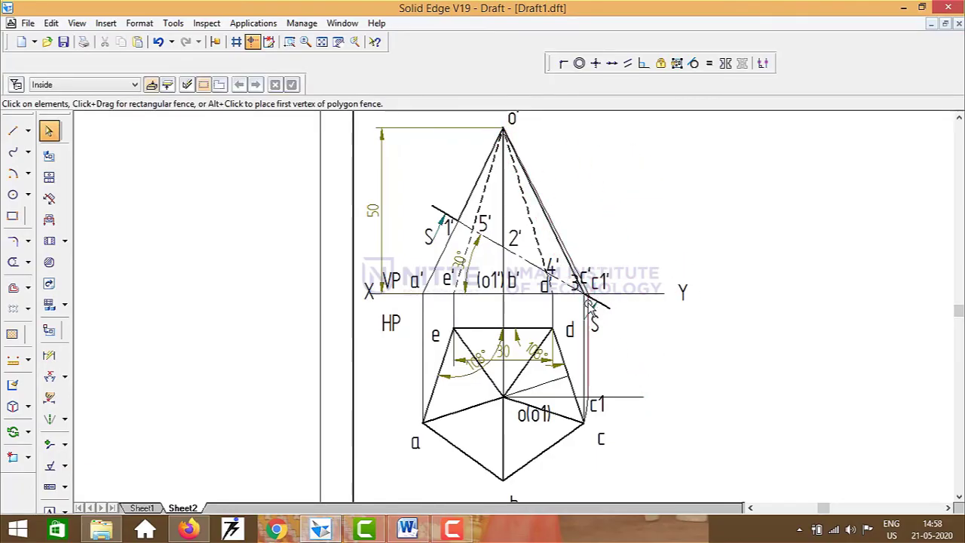
left_click(559, 231)
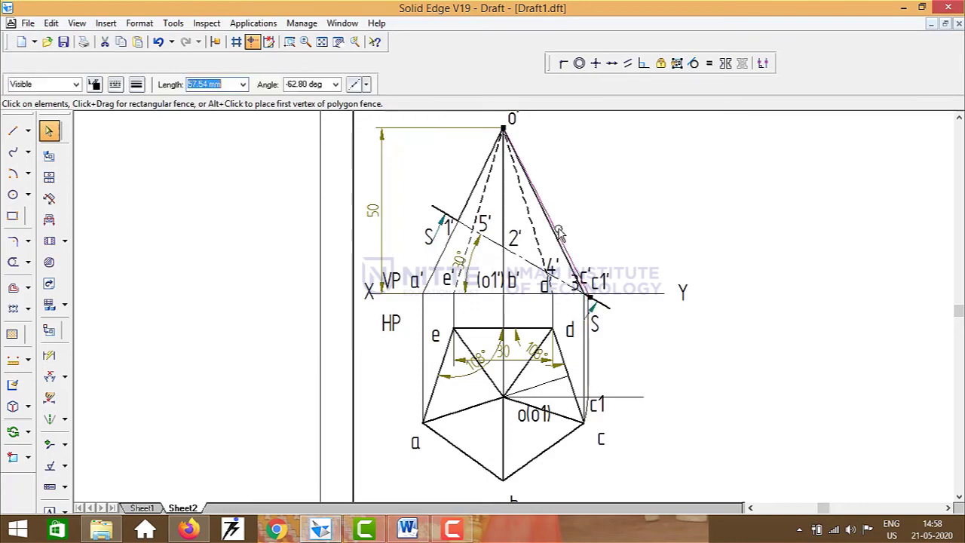
key("Escape")
Step: Draw the true-length line from the apex o' to c1' on the XY line, about 56 mm long
left_click(12, 130)
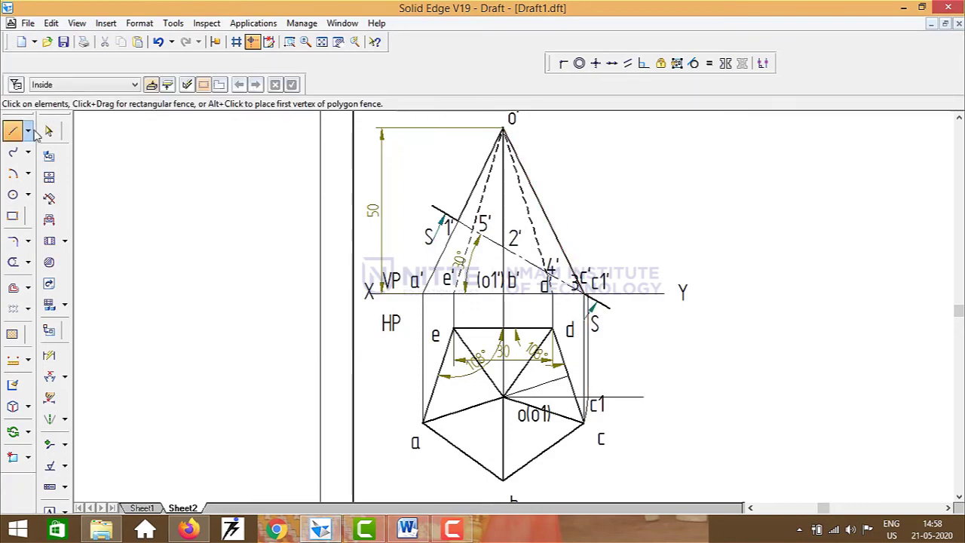
left_click(504, 130)
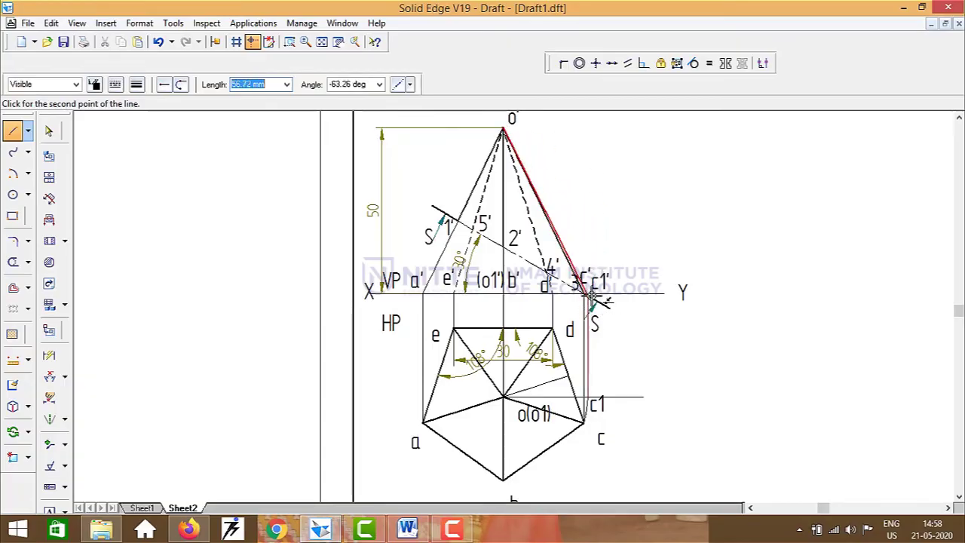
left_click(593, 297)
key("Escape")
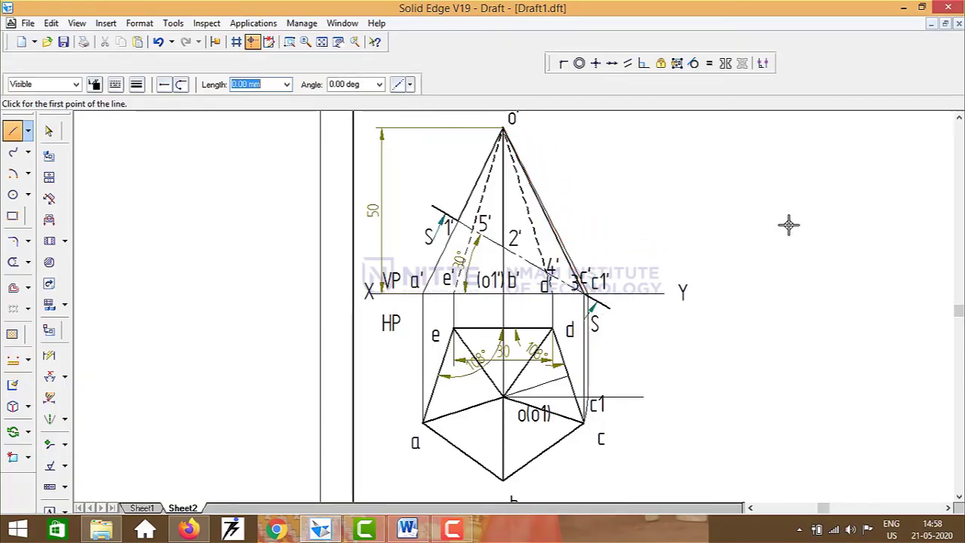
key("Escape")
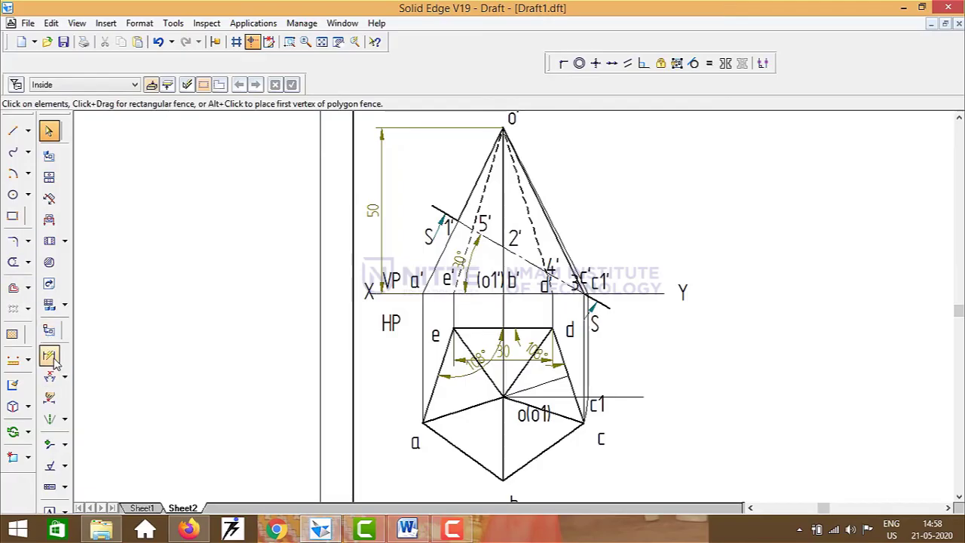
Step: Dimension the length of the true-length line o'c1', placing the dimension outside the pyramid's slant edge
left_click(49, 355)
left_click(550, 201)
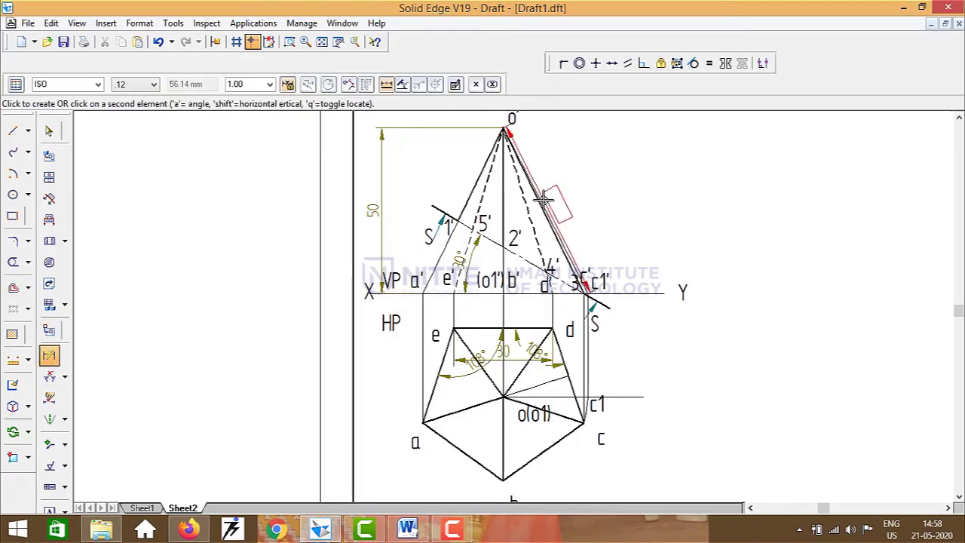
left_click(605, 186)
key("Escape")
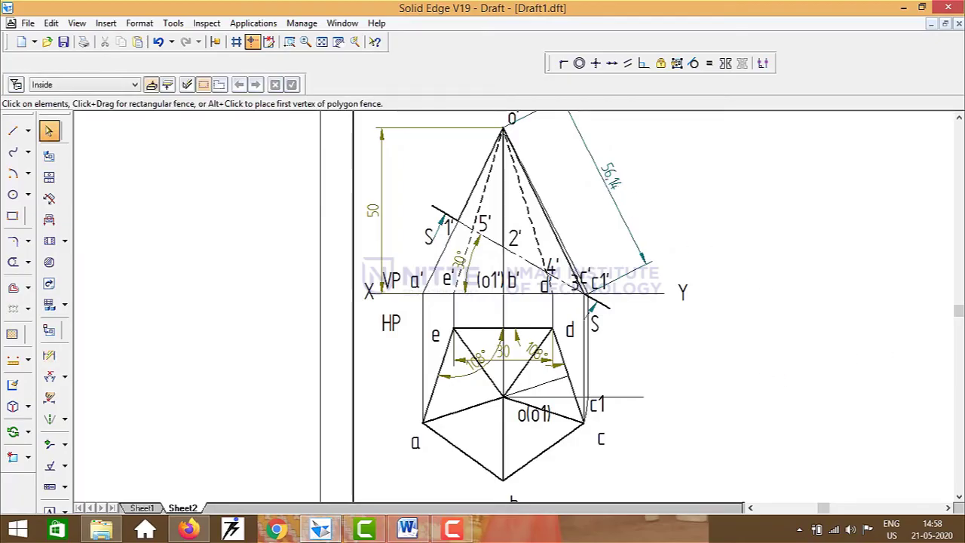
Step: Draw an inclined line about 65 mm long in the empty area beside the projections, sloping down from the development's apex
scroll(667, 250, "up", 3)
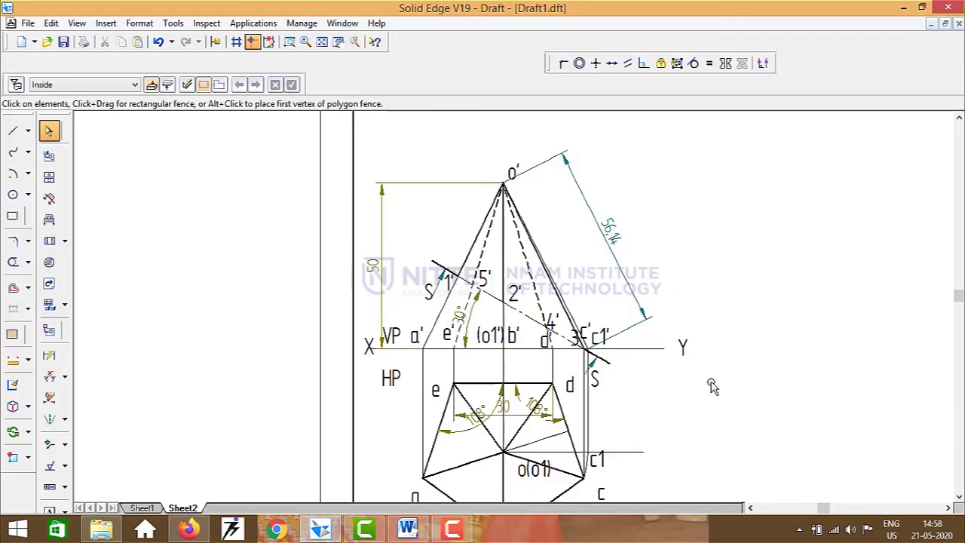
scroll(709, 392, "down", 1)
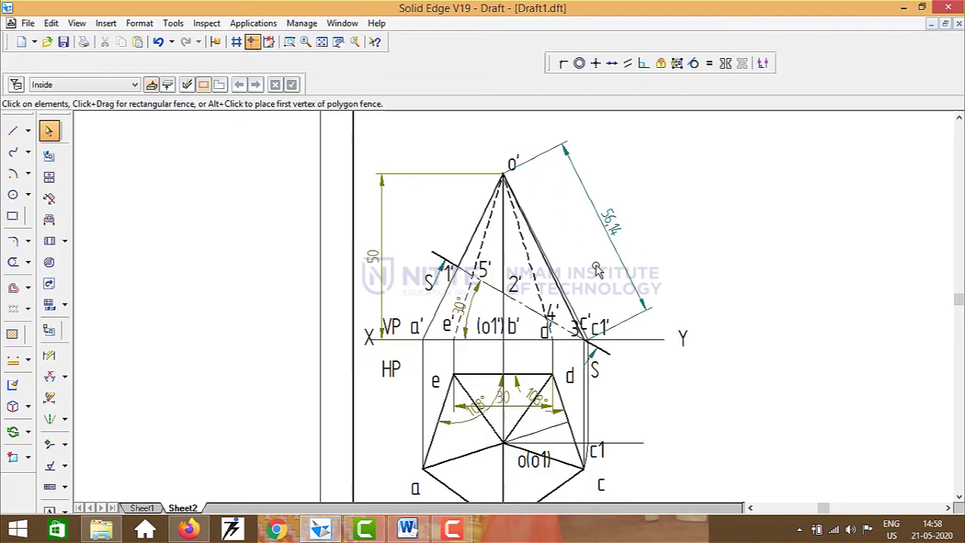
left_click(948, 508)
left_click(948, 508)
left_click(949, 509)
left_click(949, 509)
left_click(949, 508)
left_click(949, 509)
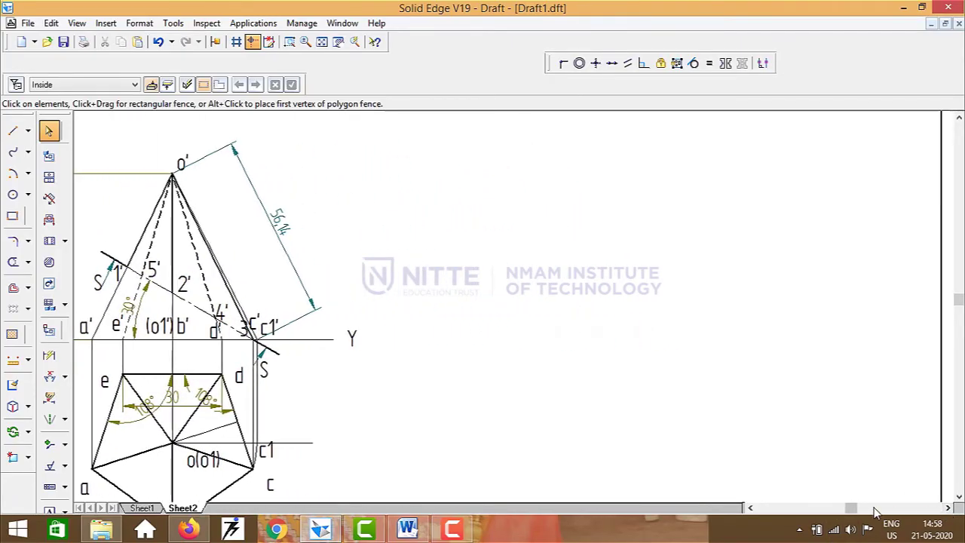
scroll(867, 492, "down", 2)
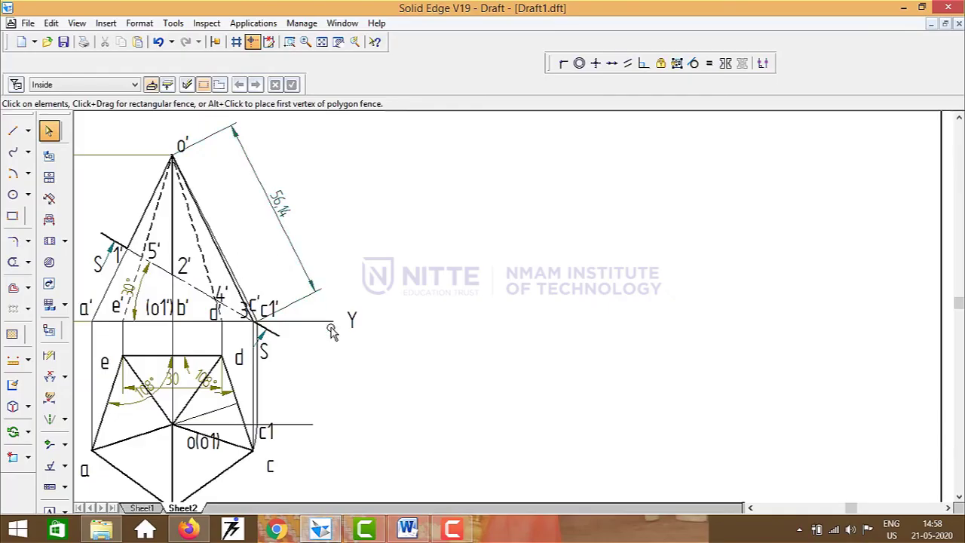
left_click(12, 130)
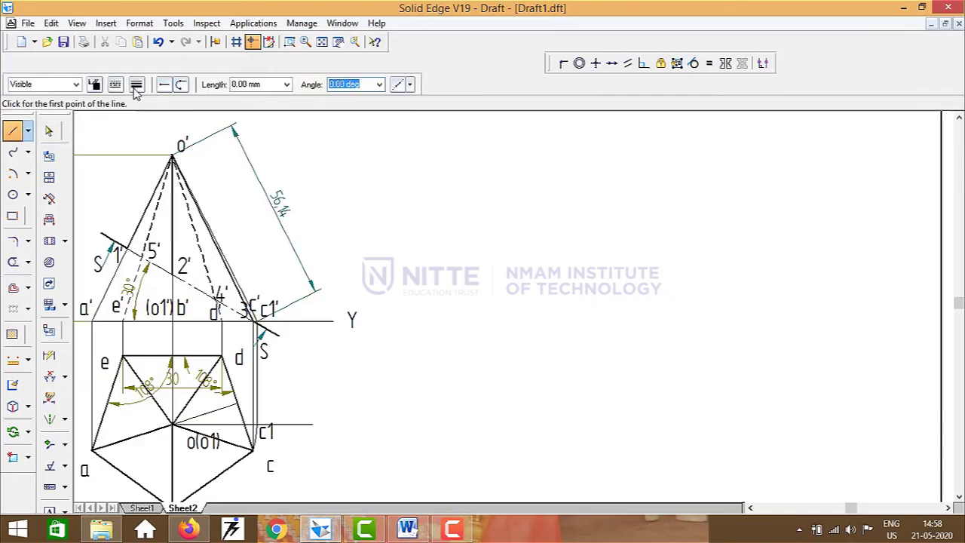
left_click(136, 85)
left_click(136, 89)
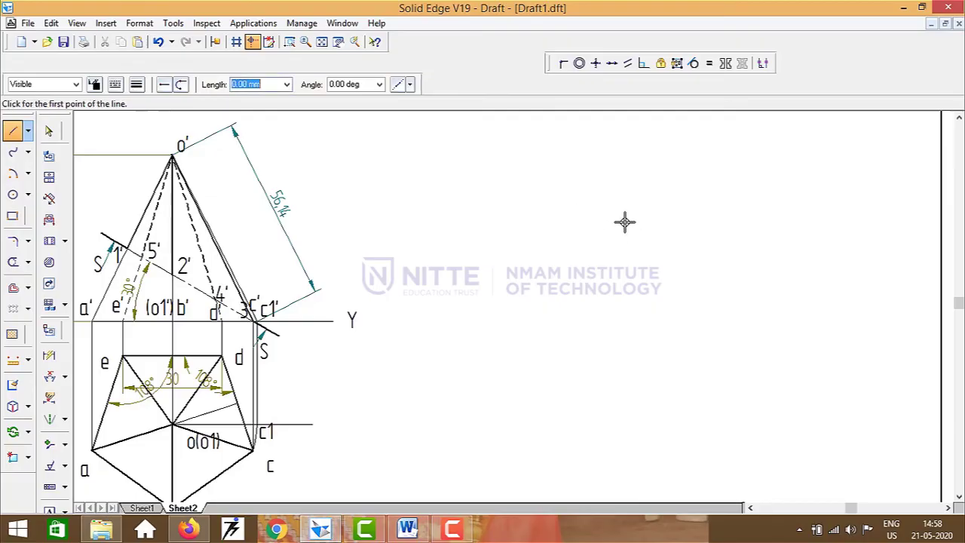
left_click(548, 160)
left_click(421, 335)
right_click(556, 282)
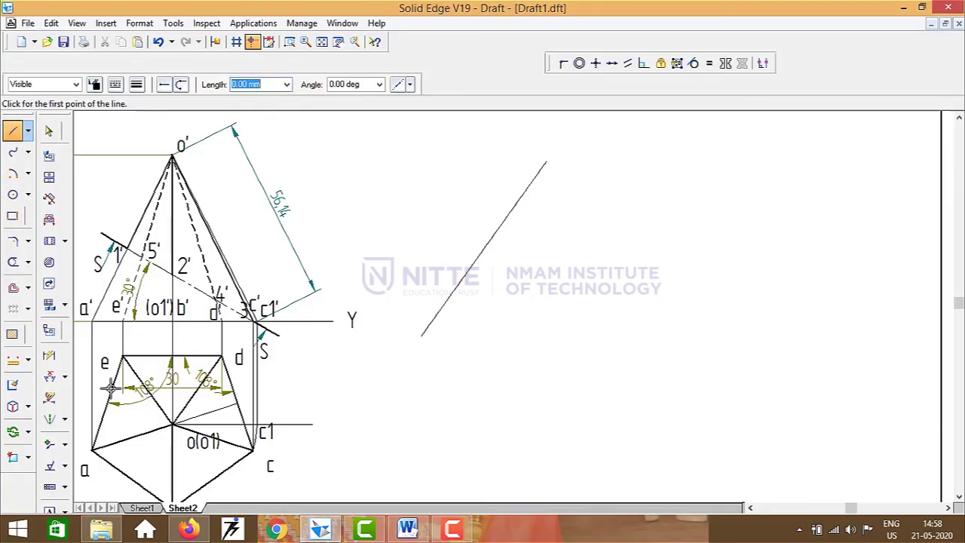
Step: Dimension the inclined line and set its length to 56.14 mm
left_click(50, 359)
left_click(462, 276)
left_click(402, 224)
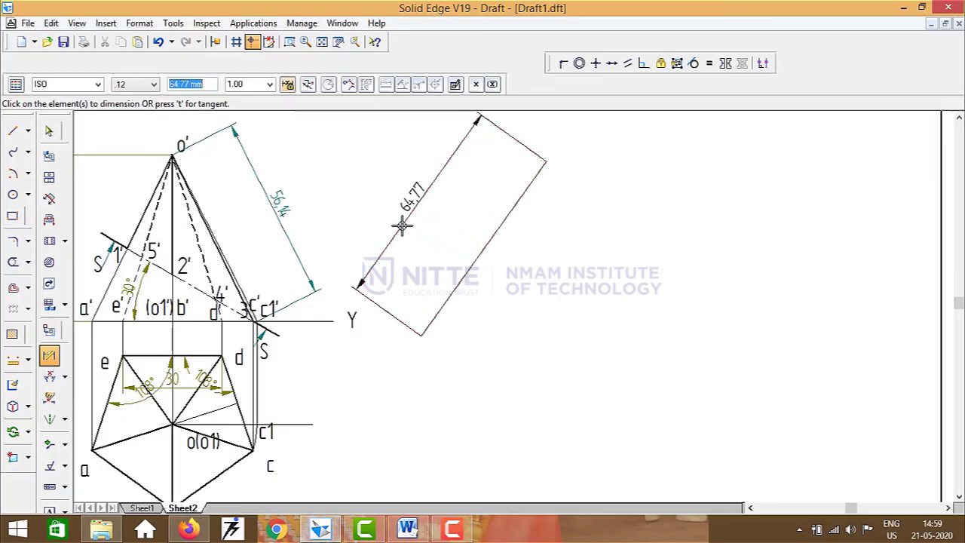
type("56")
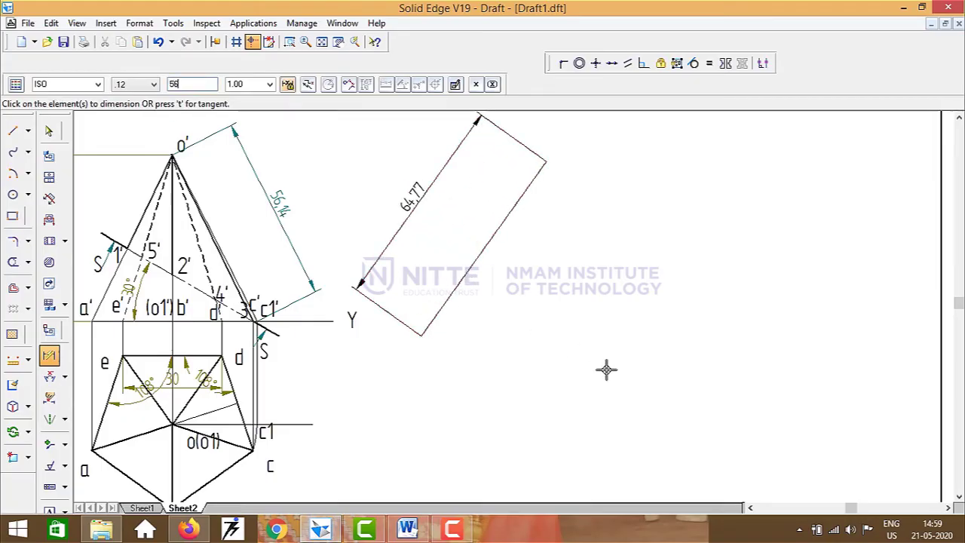
key("Return")
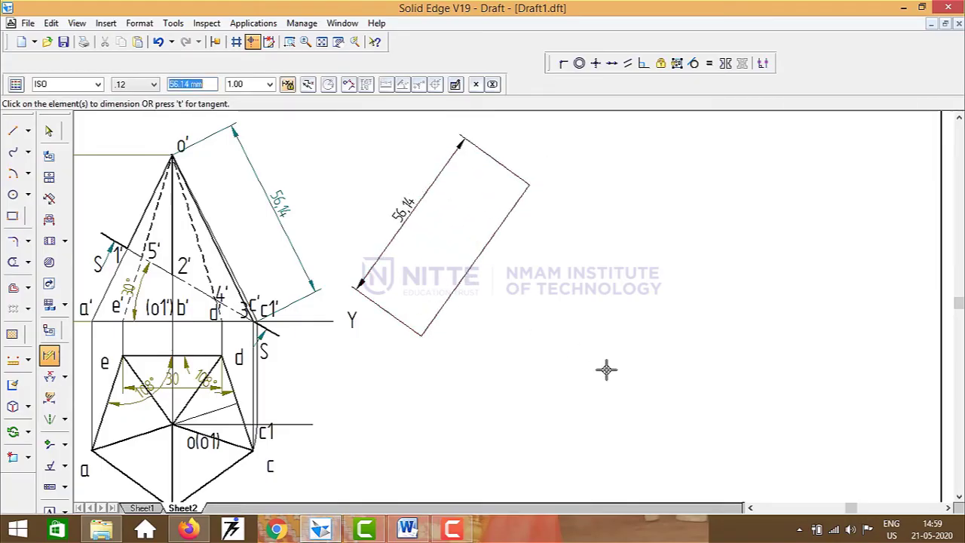
Step: Draw a 56.14 mm radius arc centred on the inclined line's upper end, sweeping counterclockwise from its lower end to just above the centre's level
left_click(13, 174)
left_click(529, 183)
left_click(422, 337)
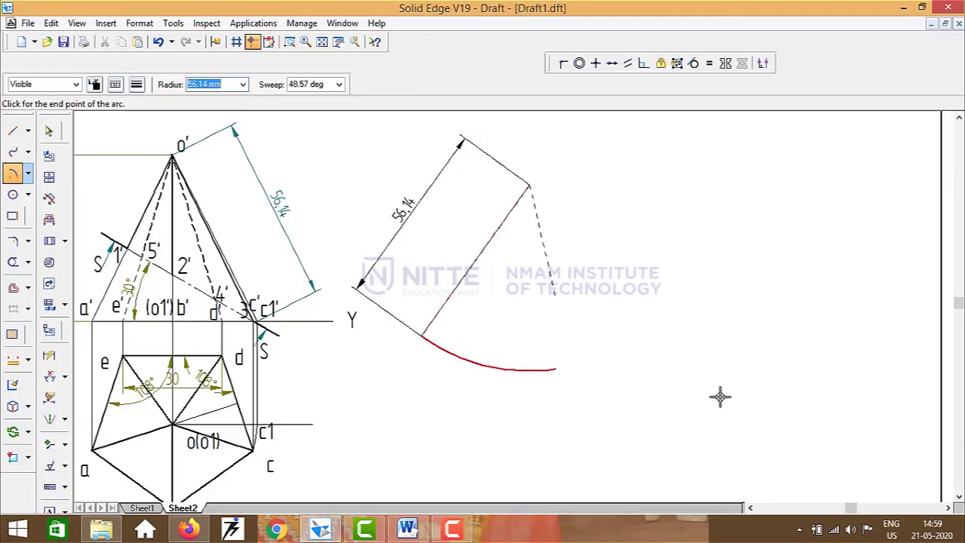
left_click(812, 144)
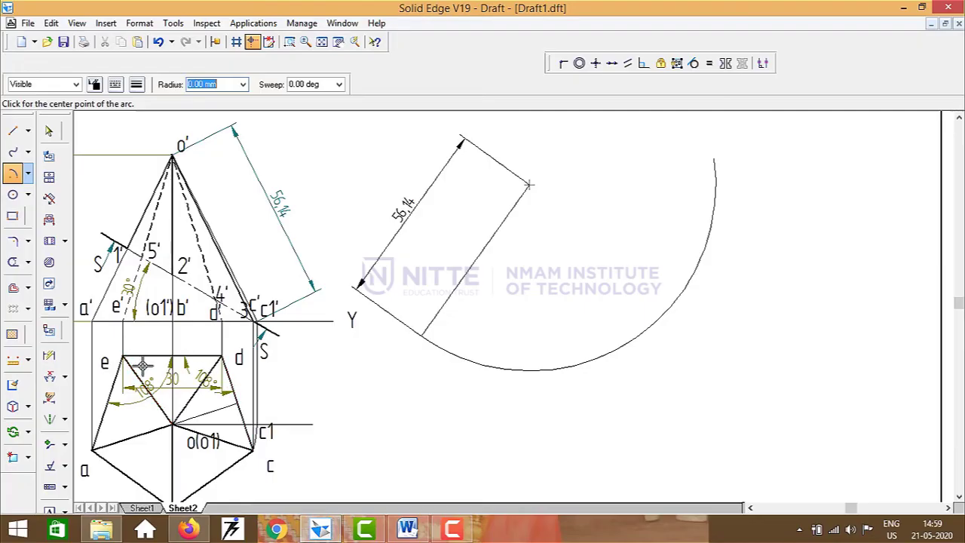
Step: Draw a chord from the arc's start point to the arc and dimension its length as 30 mm
left_click(13, 131)
left_click(422, 337)
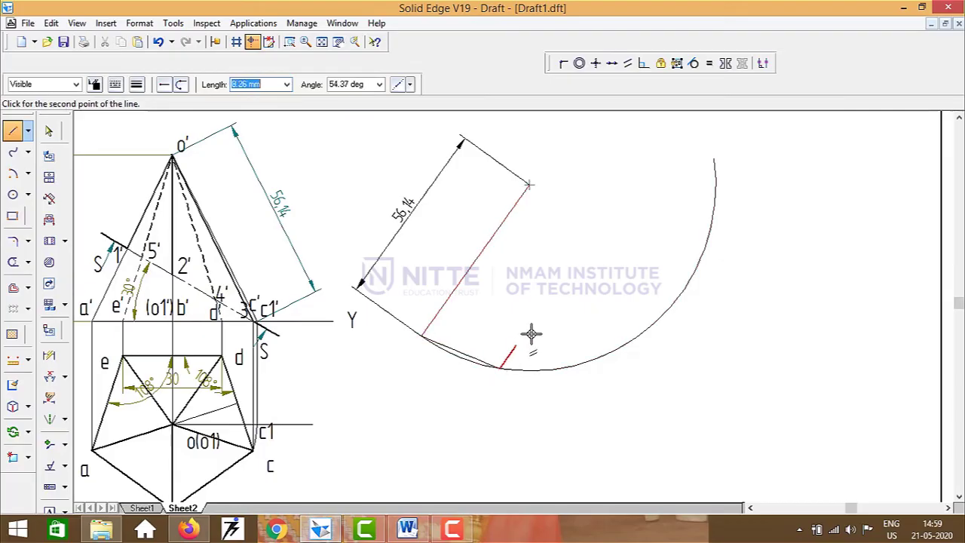
right_click(548, 316)
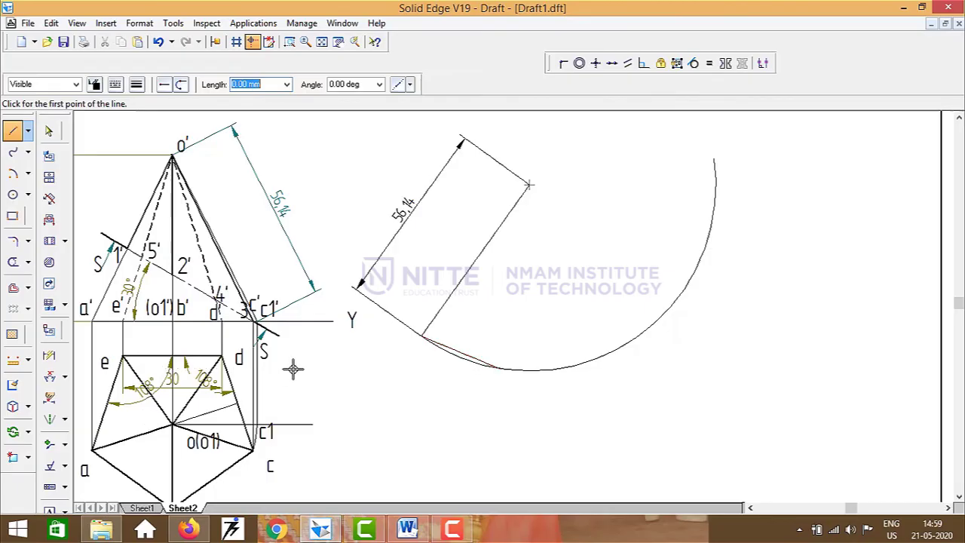
left_click(49, 355)
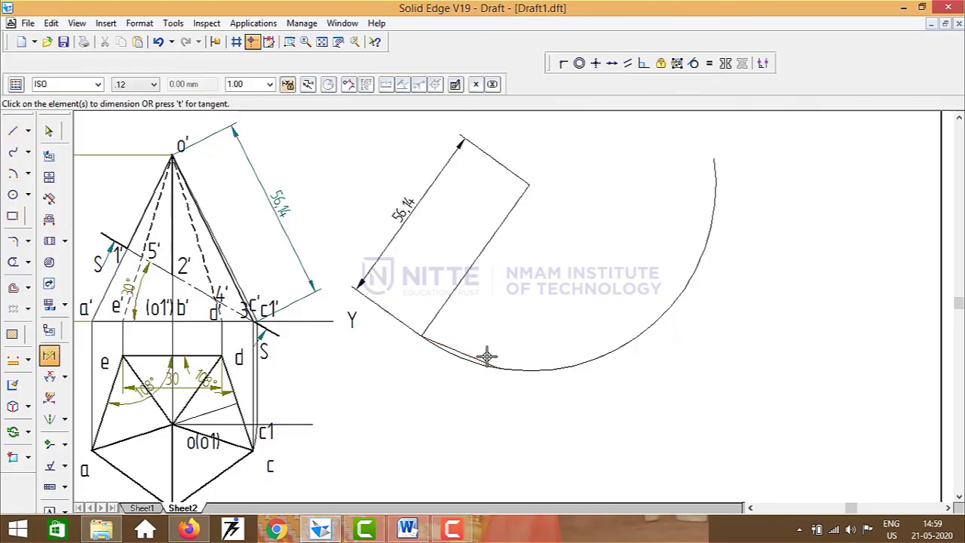
left_click(456, 352)
left_click(433, 388)
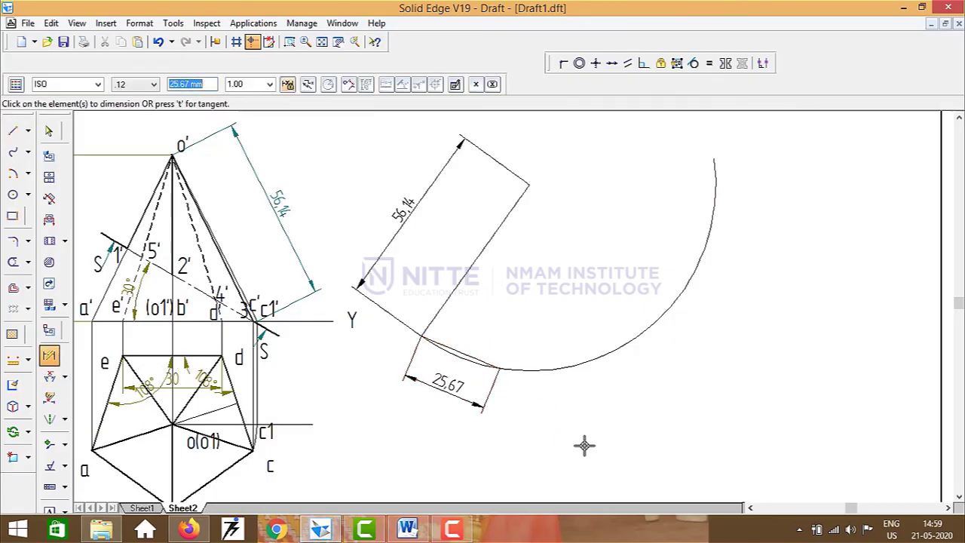
type("30")
key("Return")
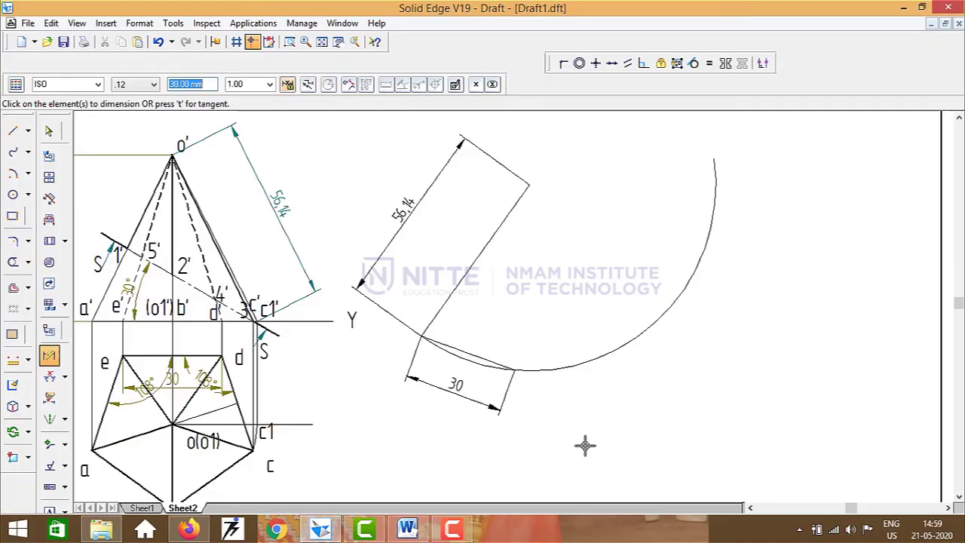
Step: Draw a line from the arc's centre to the far end of the 30 mm chord, closing the first triangle
left_click(12, 132)
left_click(529, 185)
left_click(514, 369)
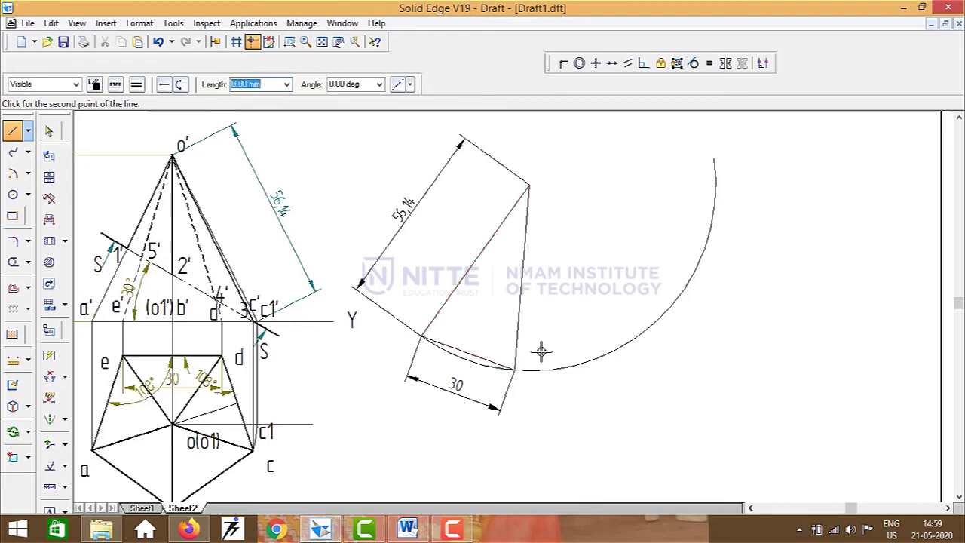
Step: Label the first triangle's base corners A and B and its apex O
left_click(49, 509)
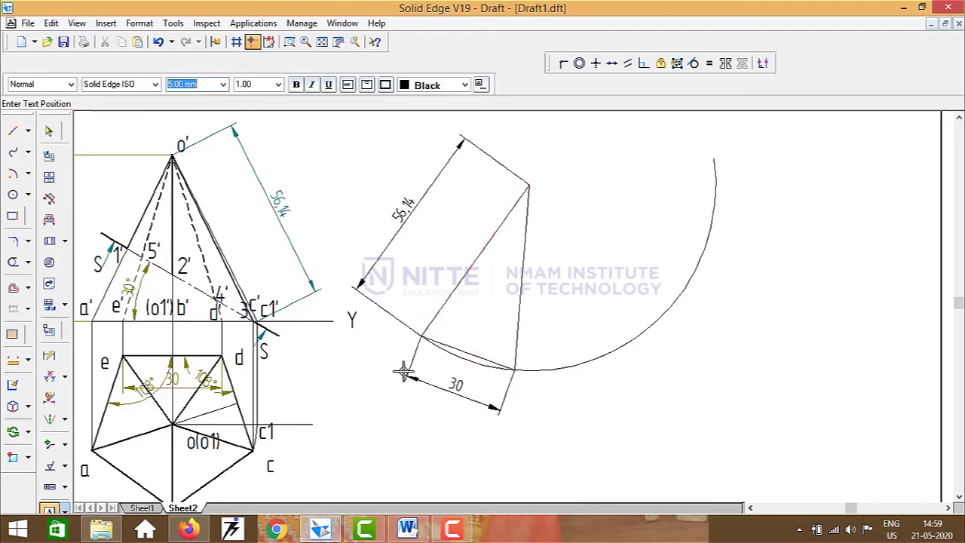
left_click(408, 337)
type("A")
type("B")
left_click(530, 164)
type("O")
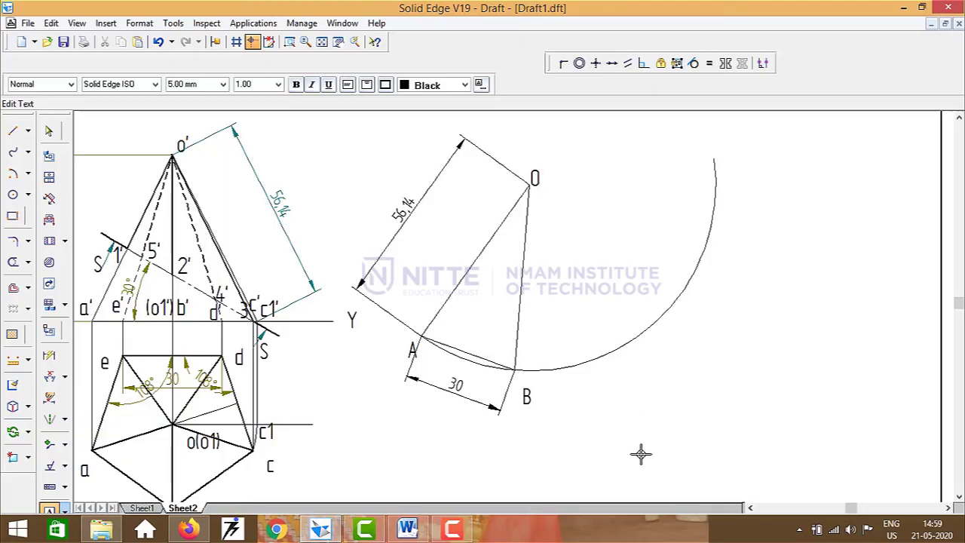
key("Escape")
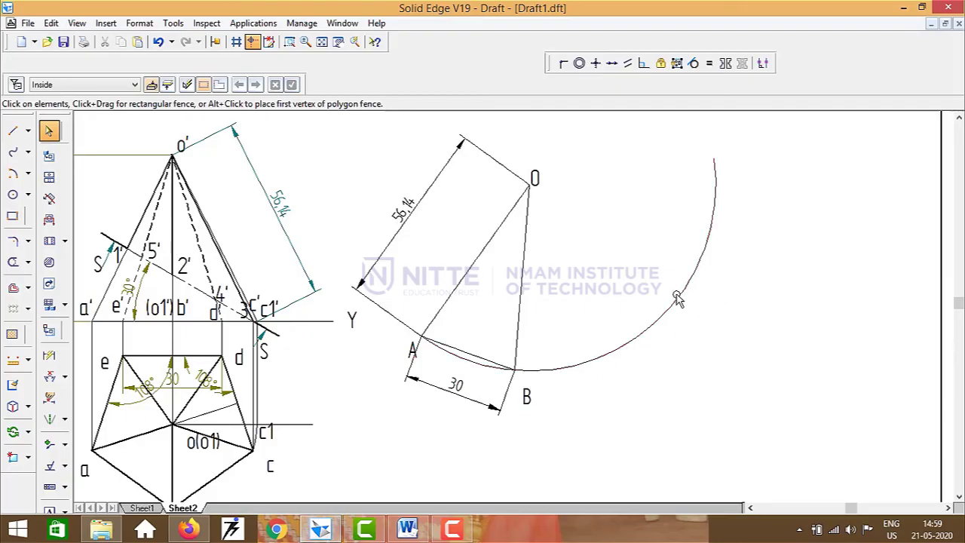
Step: Rotate copies of the chord AB and edge OB about O, adding four more adjoining triangles around the arc
left_click(468, 354)
left_click(519, 315, "ctrl")
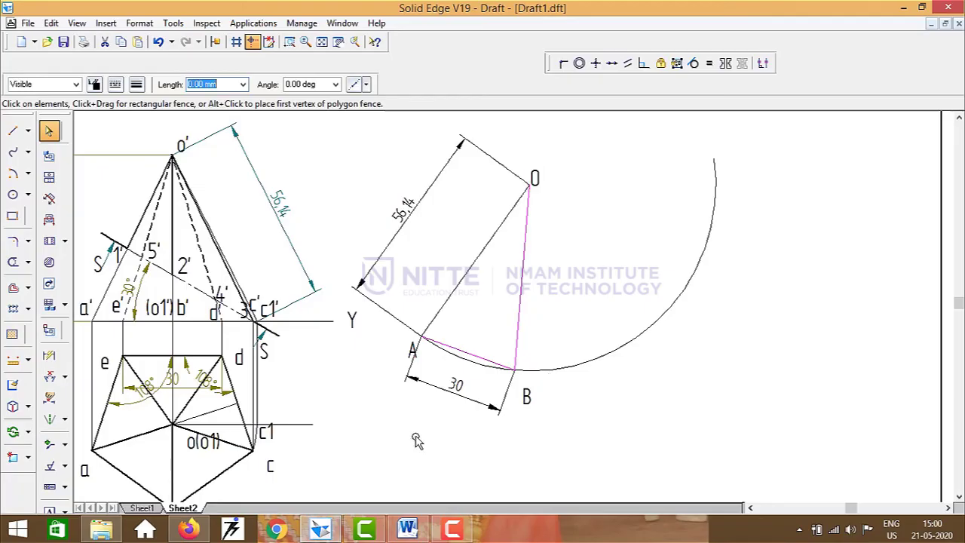
left_click(12, 433)
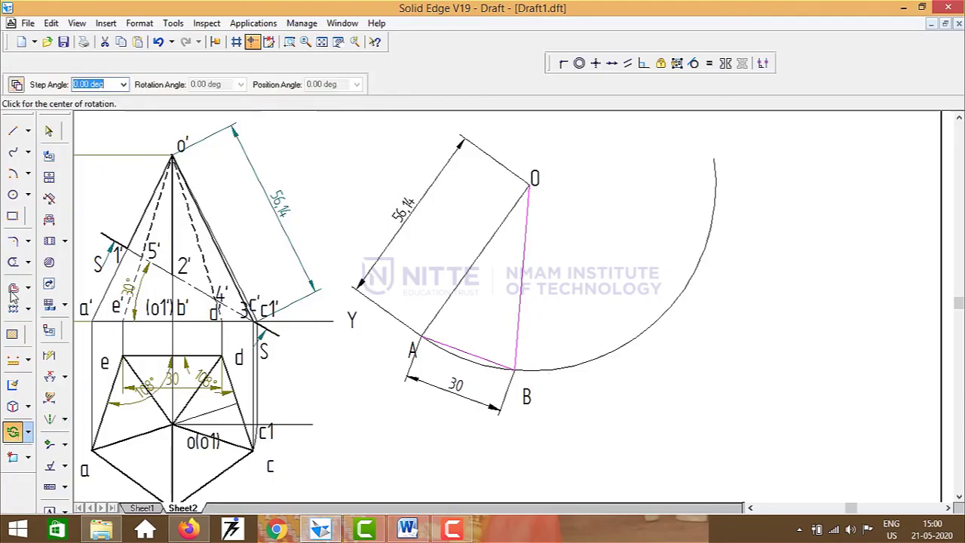
left_click(18, 85)
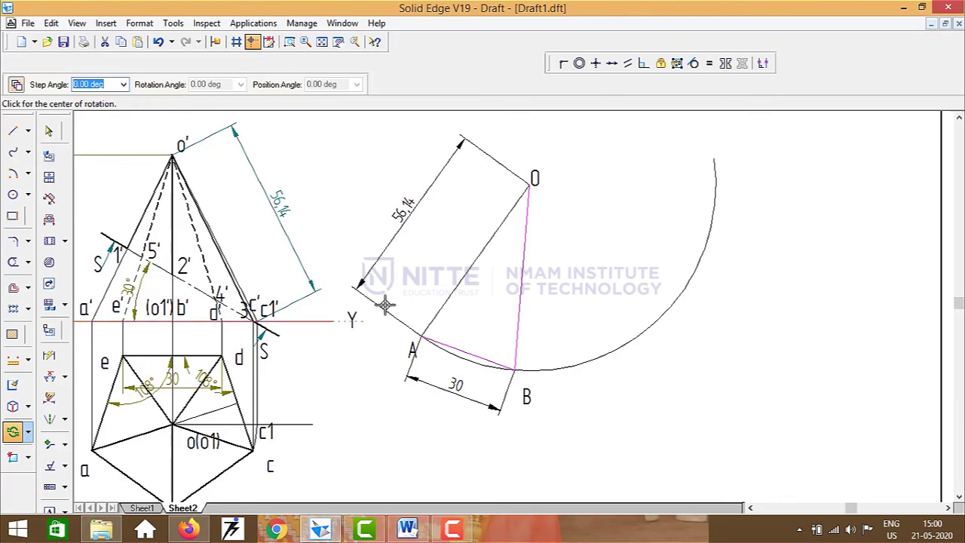
left_click(530, 183)
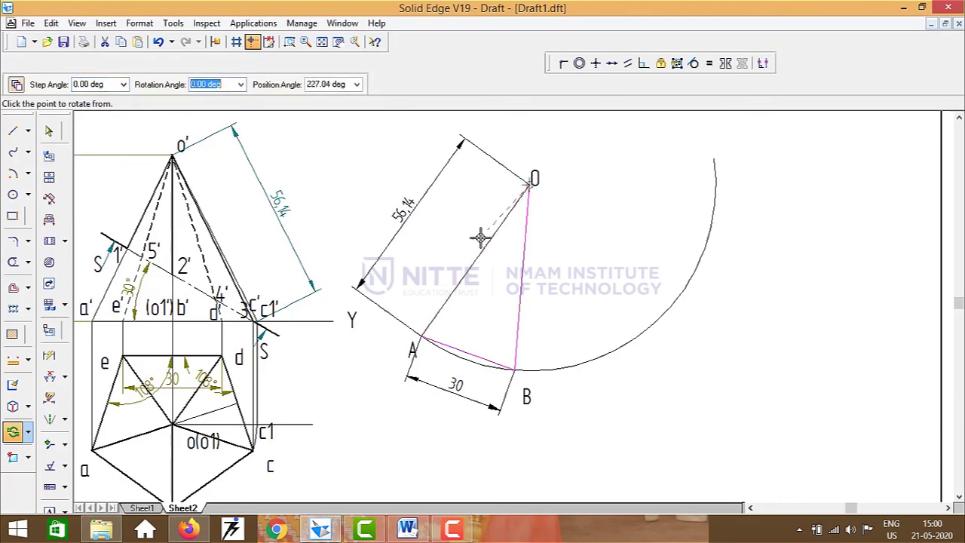
left_click(421, 337)
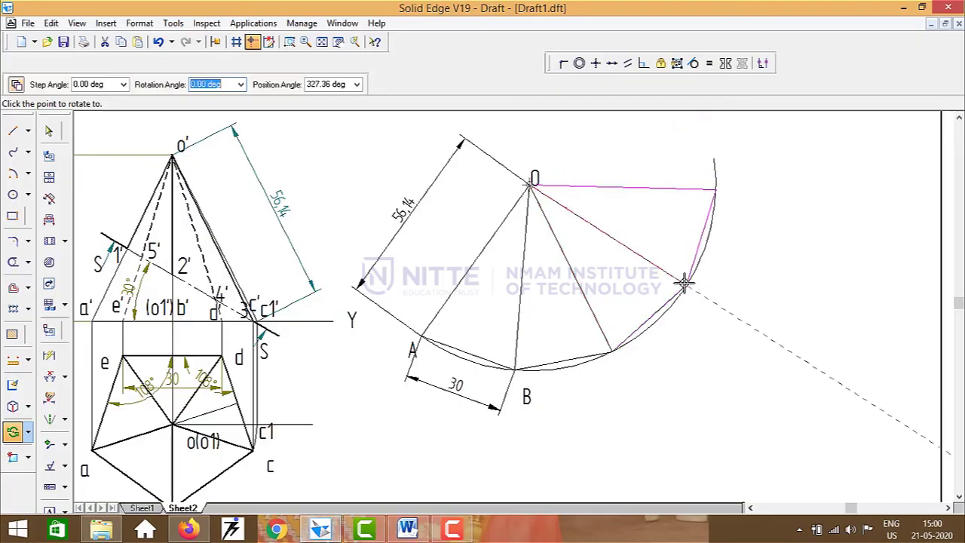
left_click(714, 191)
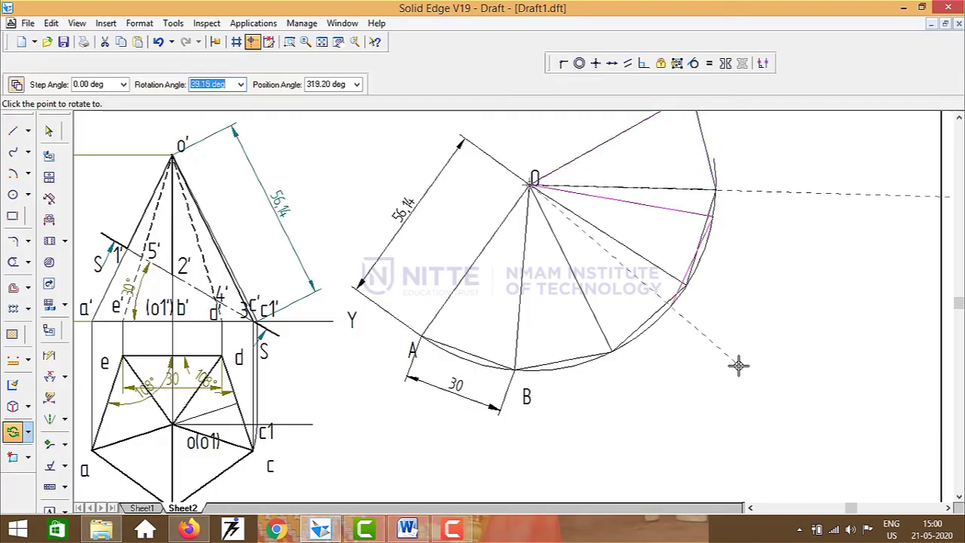
key("Escape")
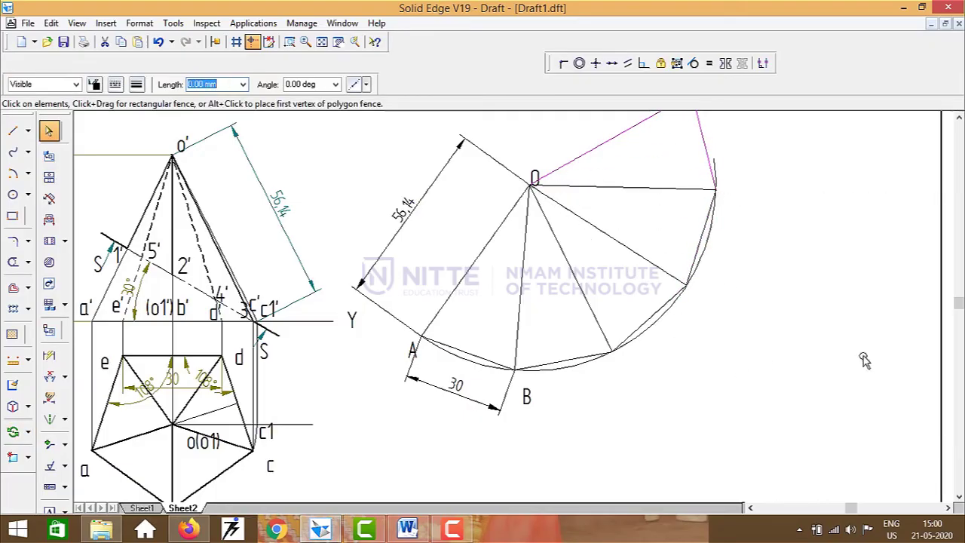
Step: Label the remaining outer corners of the development C, D, E and A' in order
left_click(959, 118)
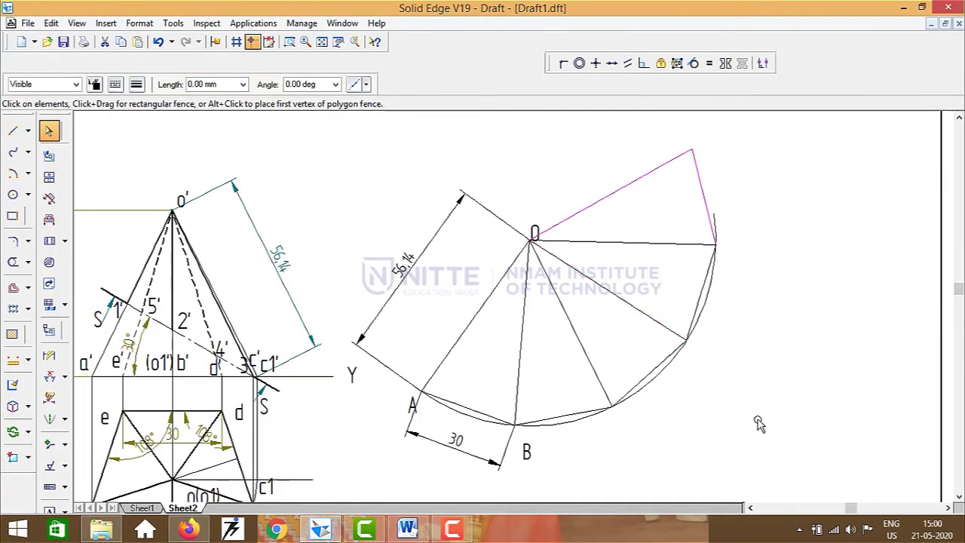
left_click(49, 509)
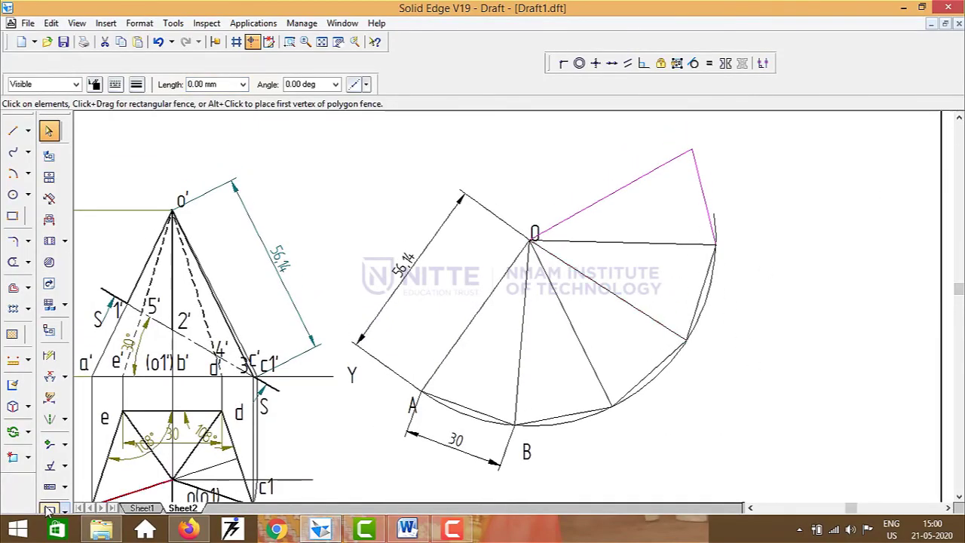
left_click(616, 420)
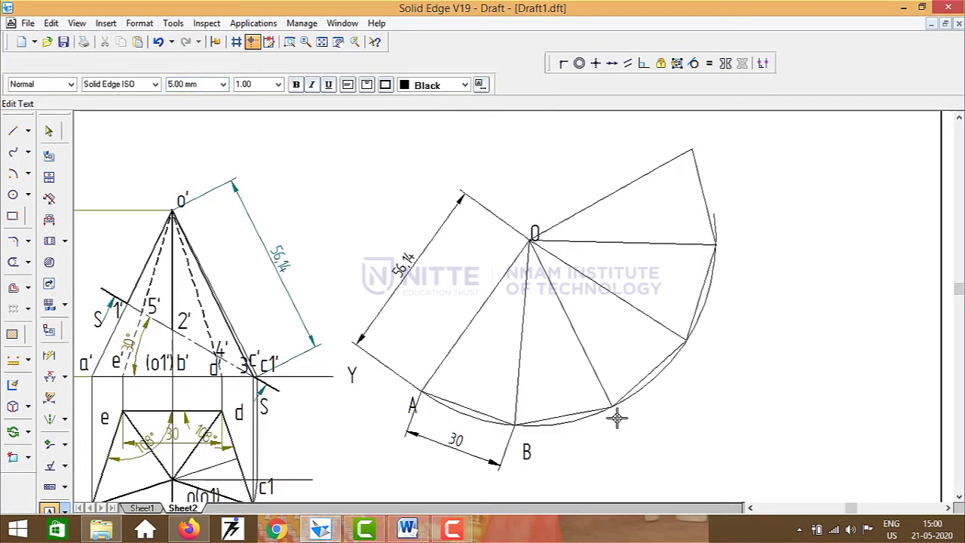
type("C")
left_click(694, 342)
type("D")
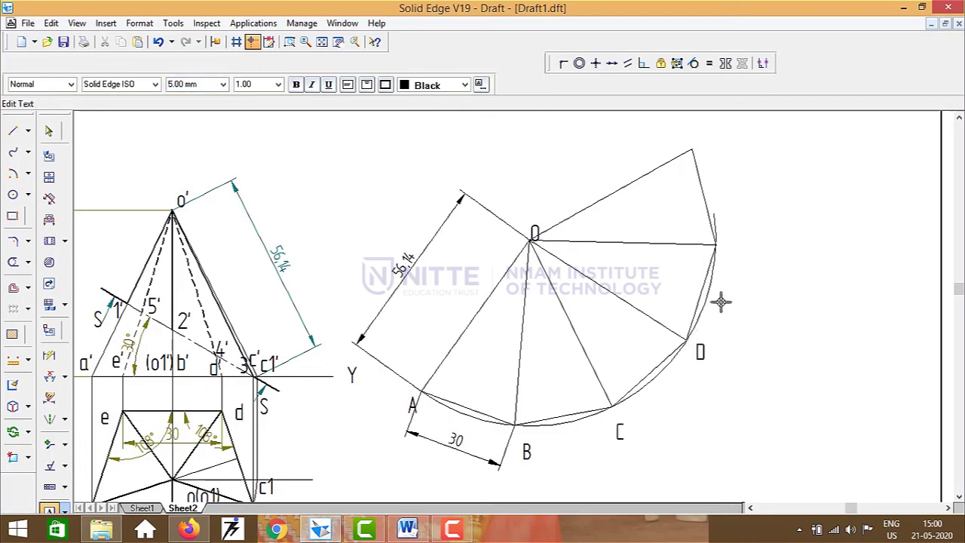
left_click(725, 241)
type("E")
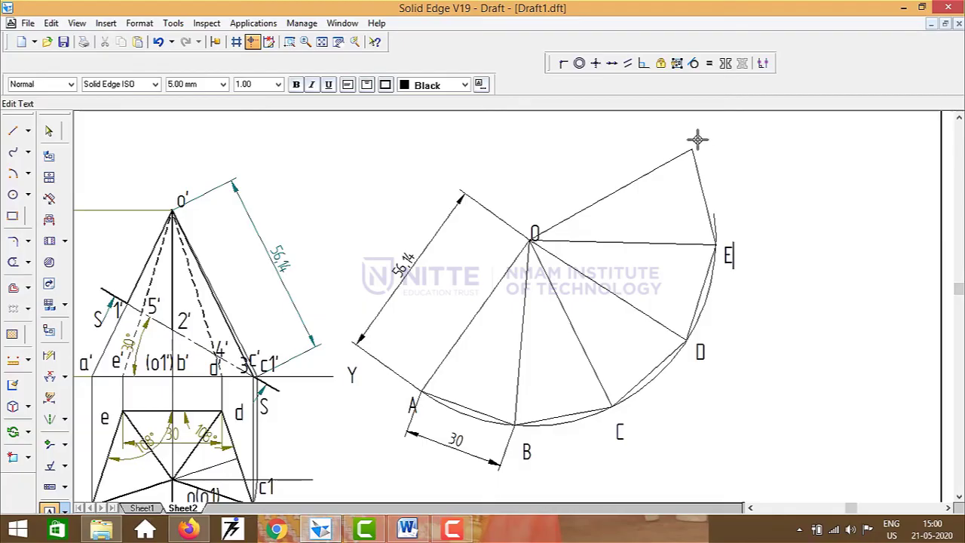
type("'")
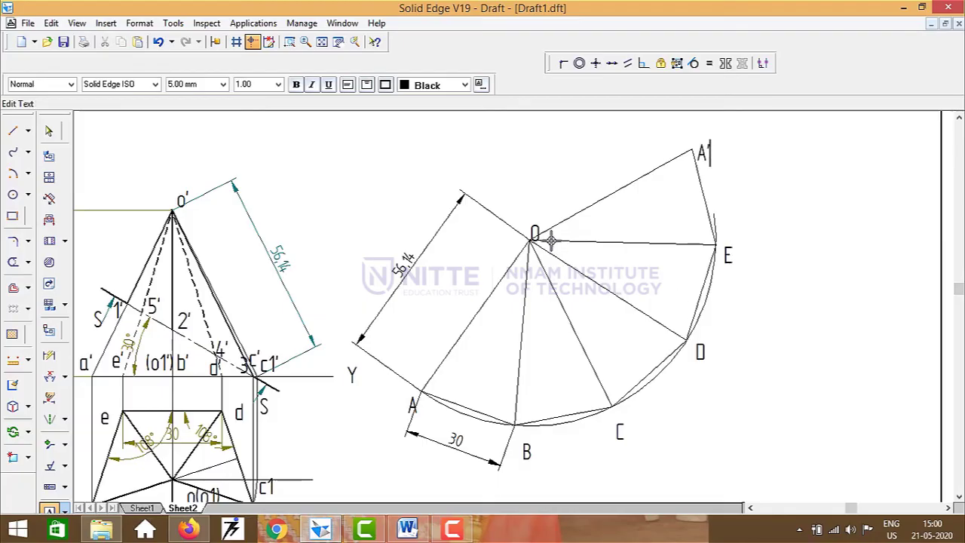
key("Escape")
Step: Move the O label so it sits just above the development's apex, clear of the lines
left_click(536, 227)
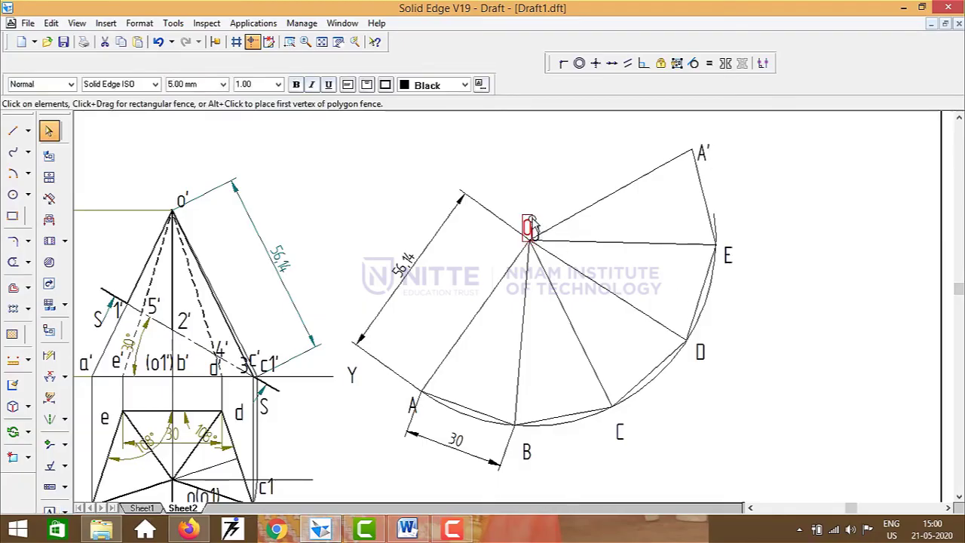
left_click(816, 407)
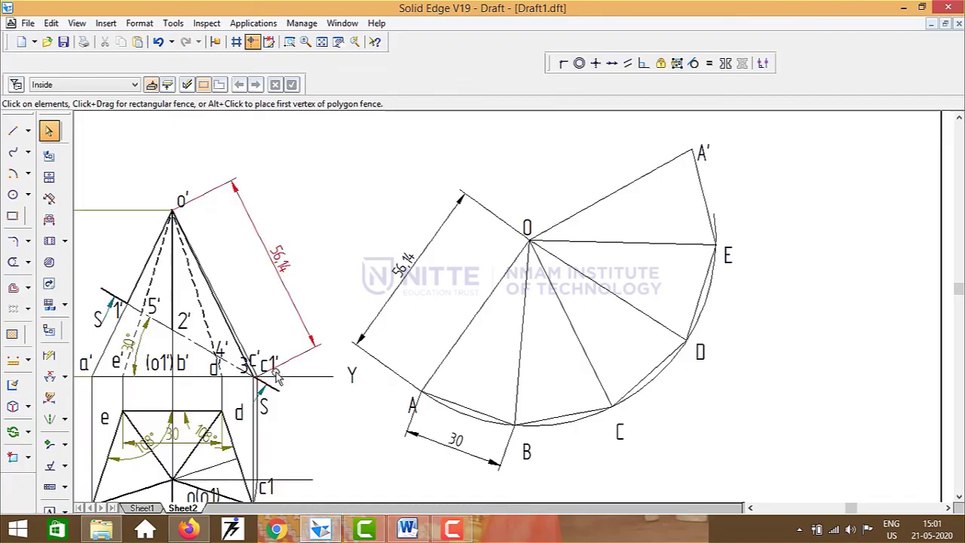
Step: Draw a horizontal line from point 1' to the true-length edge and place a copy of the 1' label at its end
left_click(12, 130)
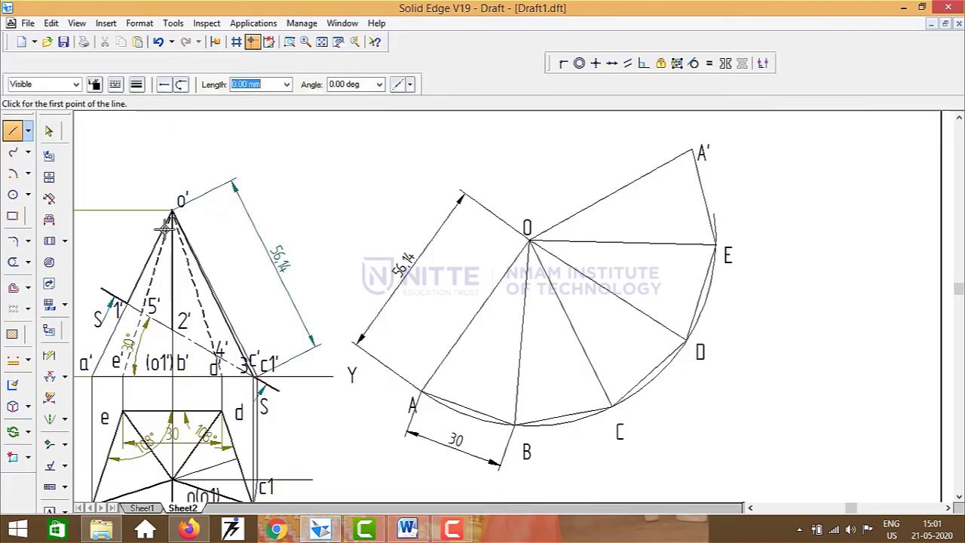
left_click(126, 304)
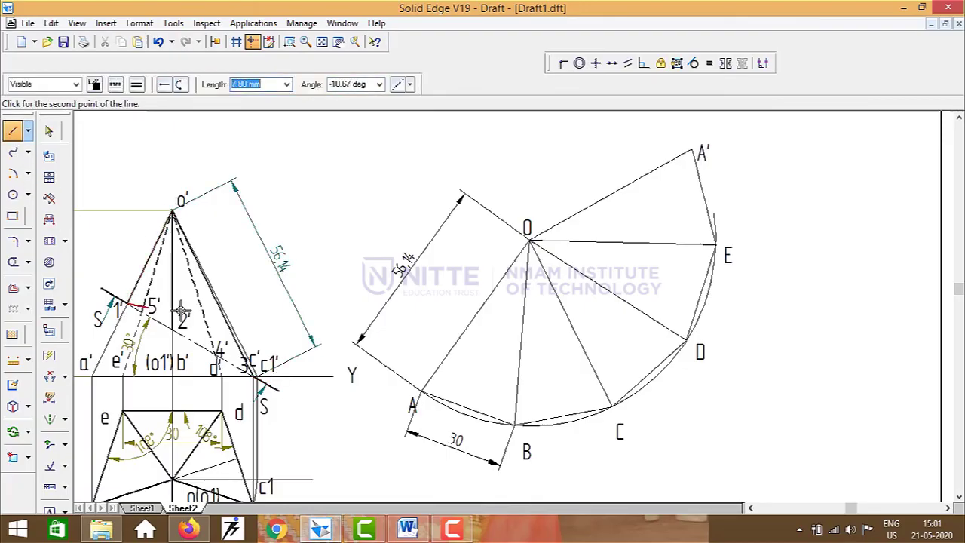
left_click(220, 303)
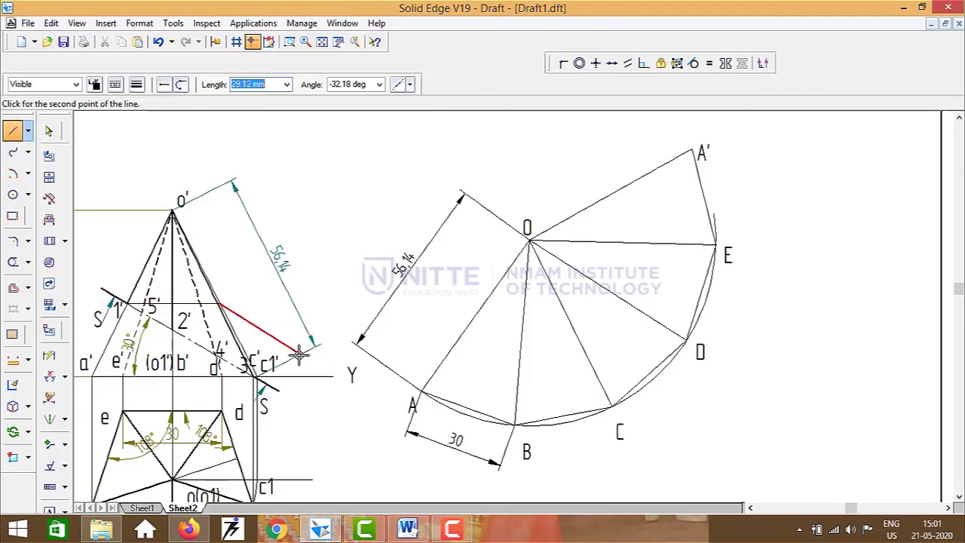
key("Escape")
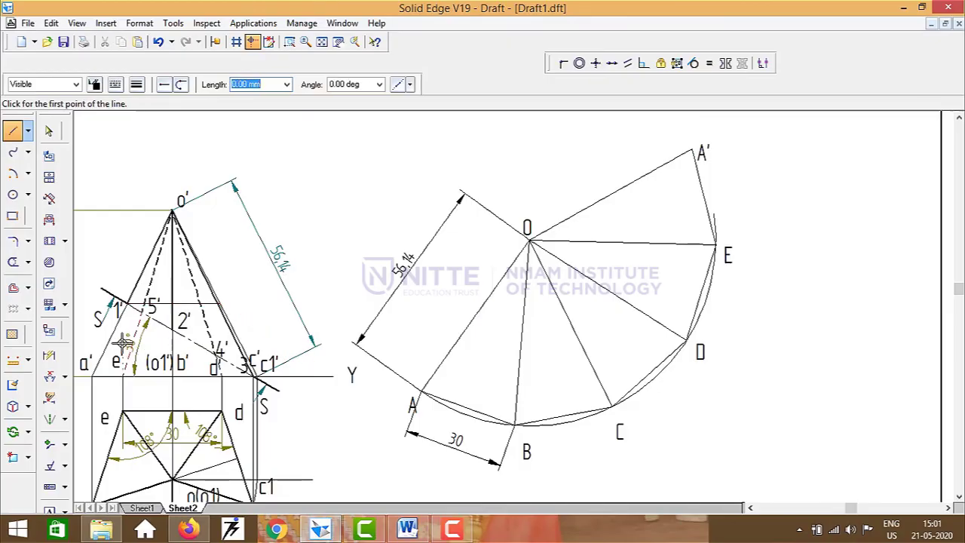
key("Escape")
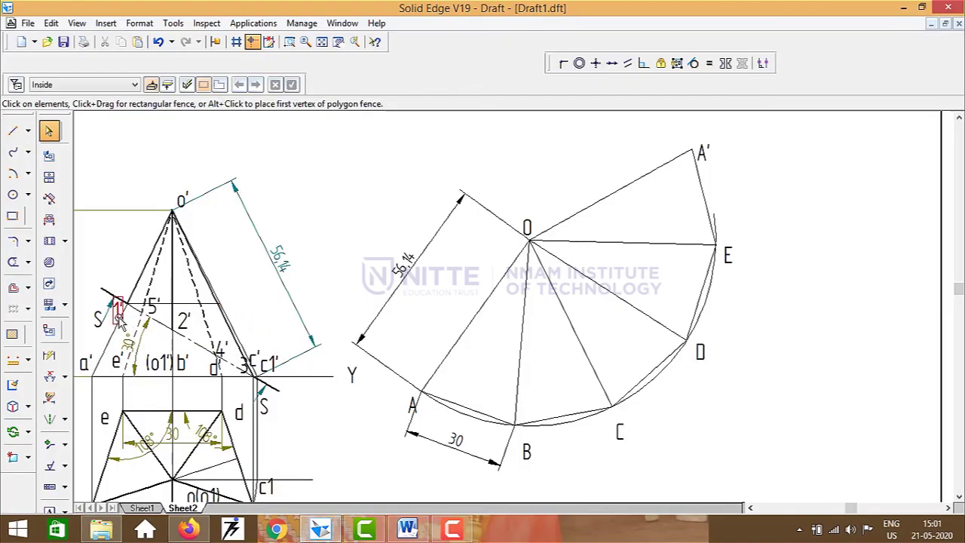
left_click_drag(123, 321, 234, 302)
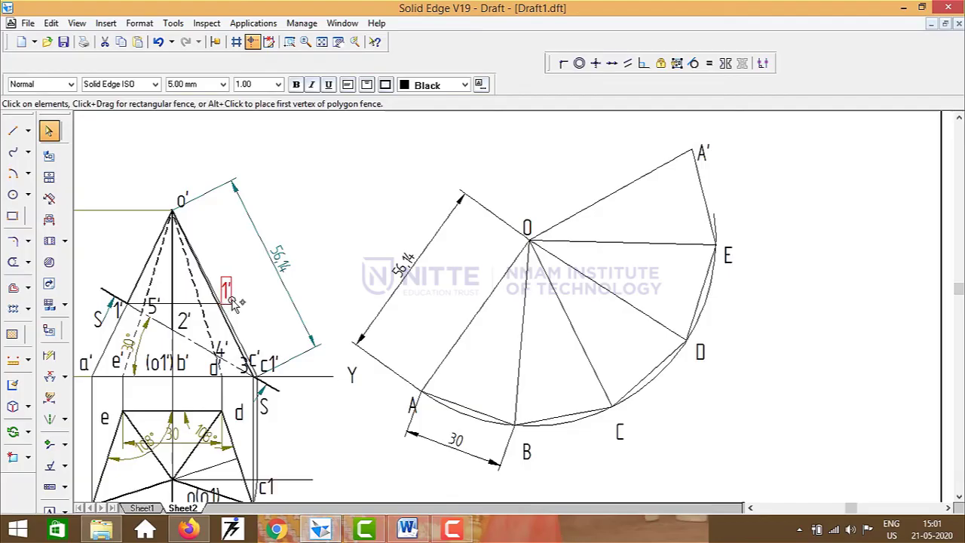
left_click(293, 355)
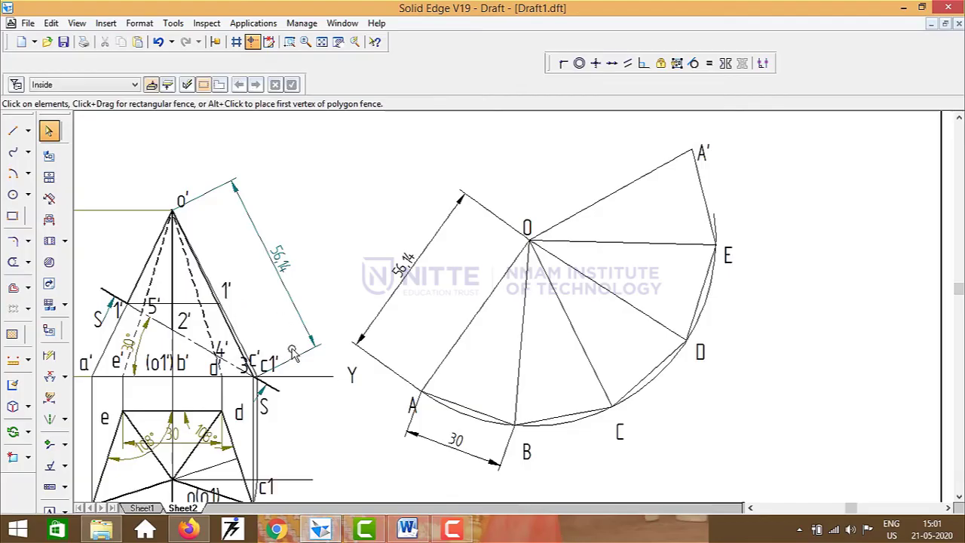
Step: Dimension the true length from apex o' to the projected point 1' along the slant edge, using the By 2 Points orientation
left_click(65, 376)
left_click(121, 375)
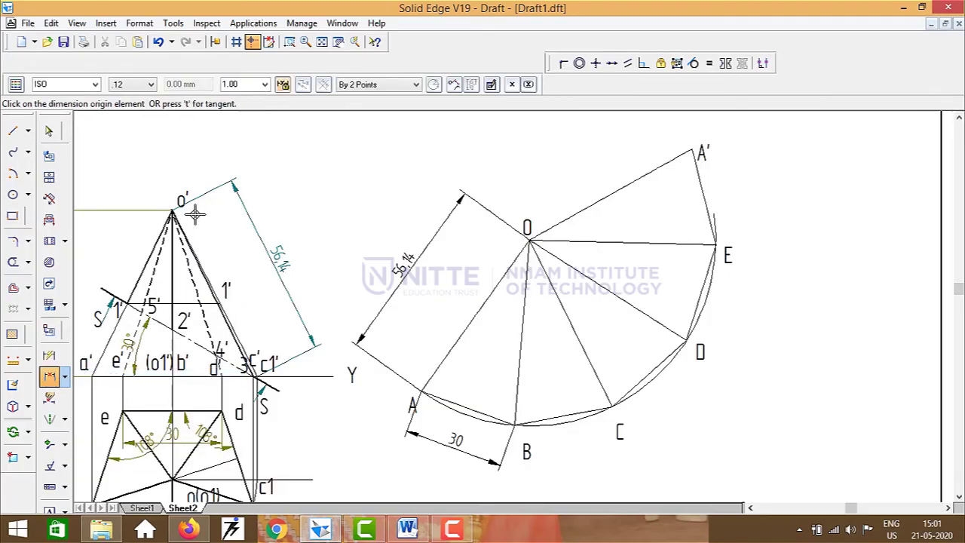
left_click(174, 209)
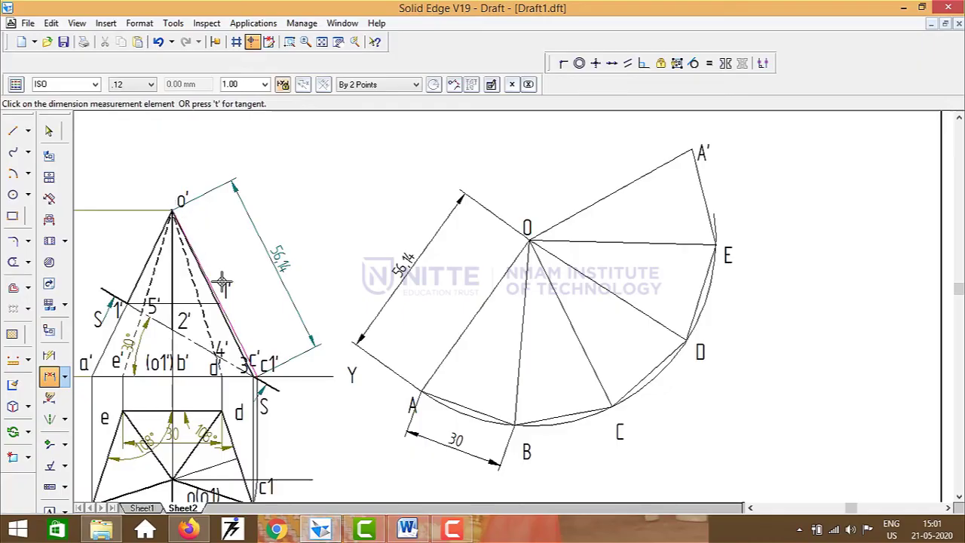
left_click(219, 304)
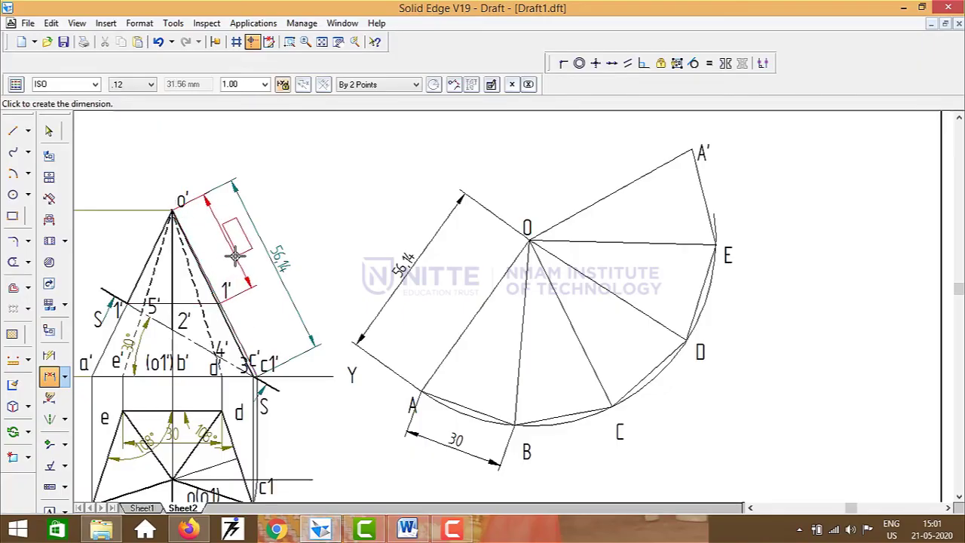
left_click(392, 85)
left_click(369, 94)
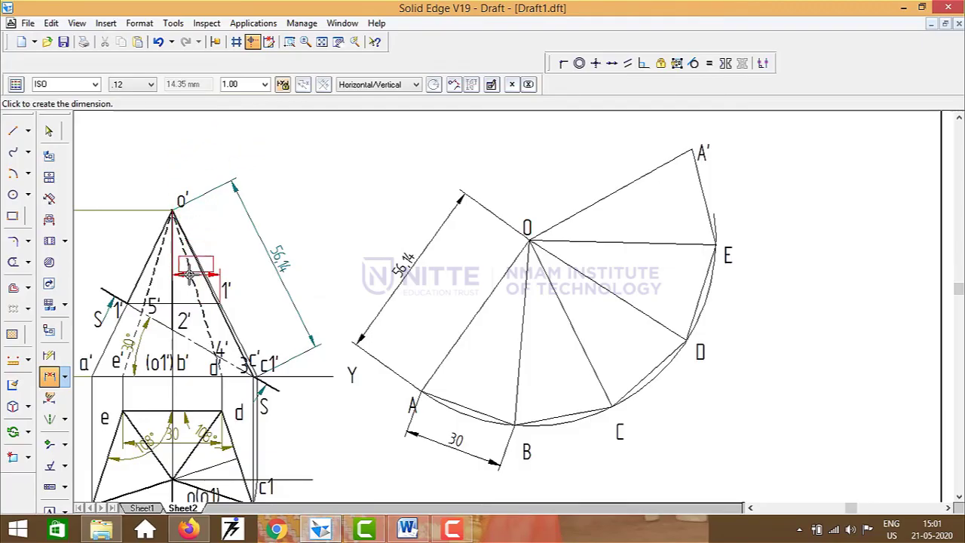
left_click(414, 84)
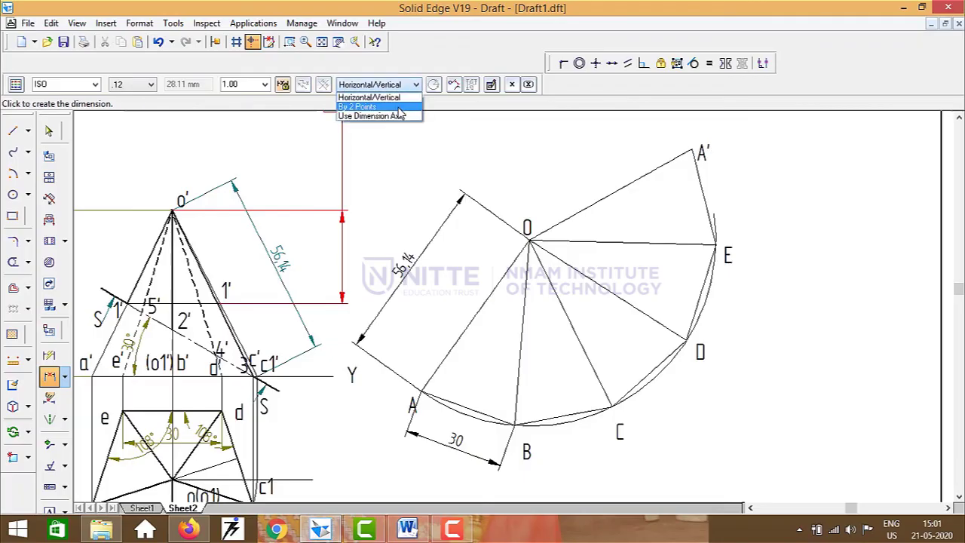
left_click(399, 110)
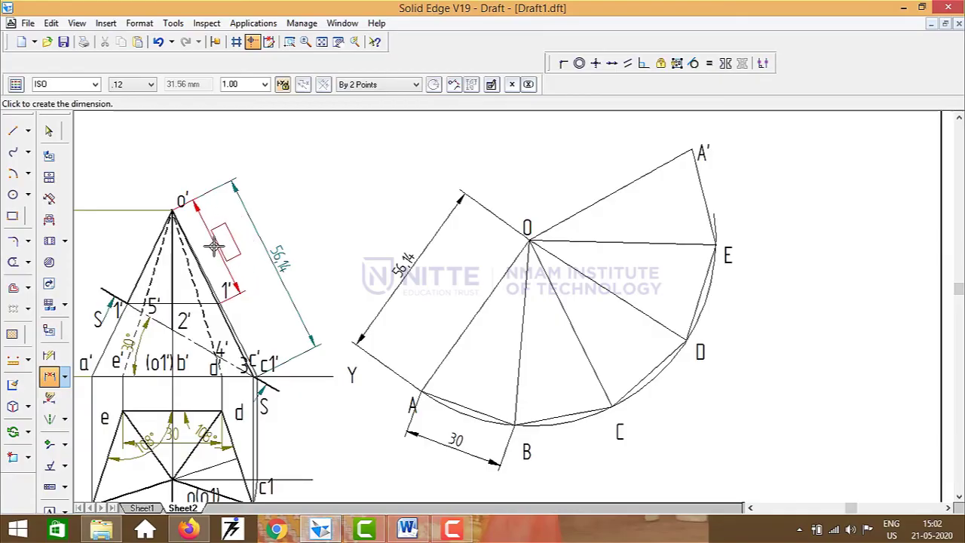
left_click(217, 245)
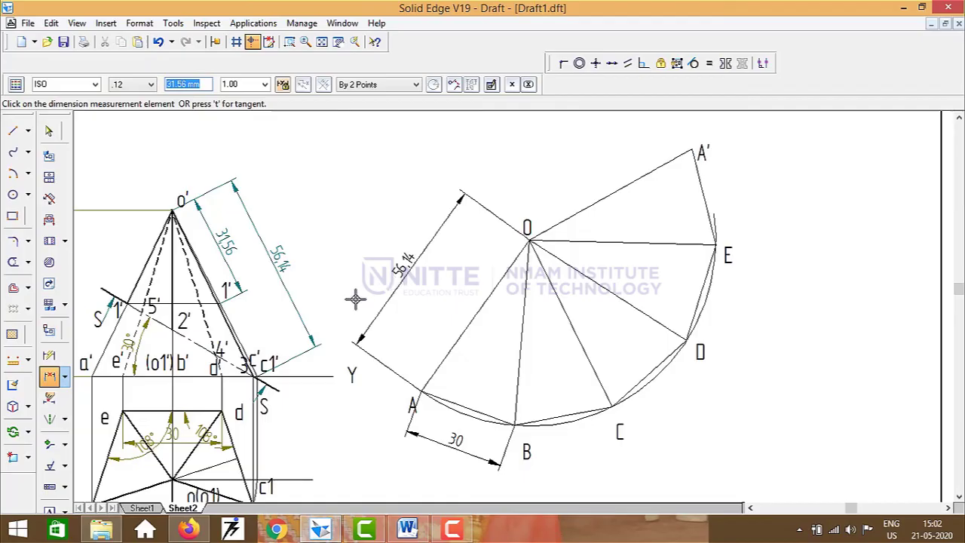
Step: Draw a short arc of radius 31.56 mm centred on O, ending on the development's first edge OA
left_click(13, 175)
left_click(529, 241)
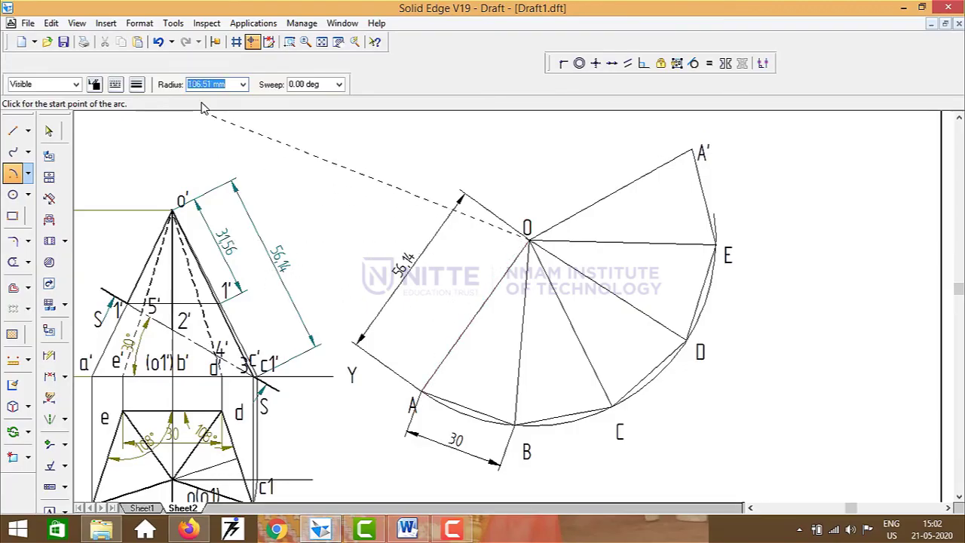
type("31.56")
key("Tab")
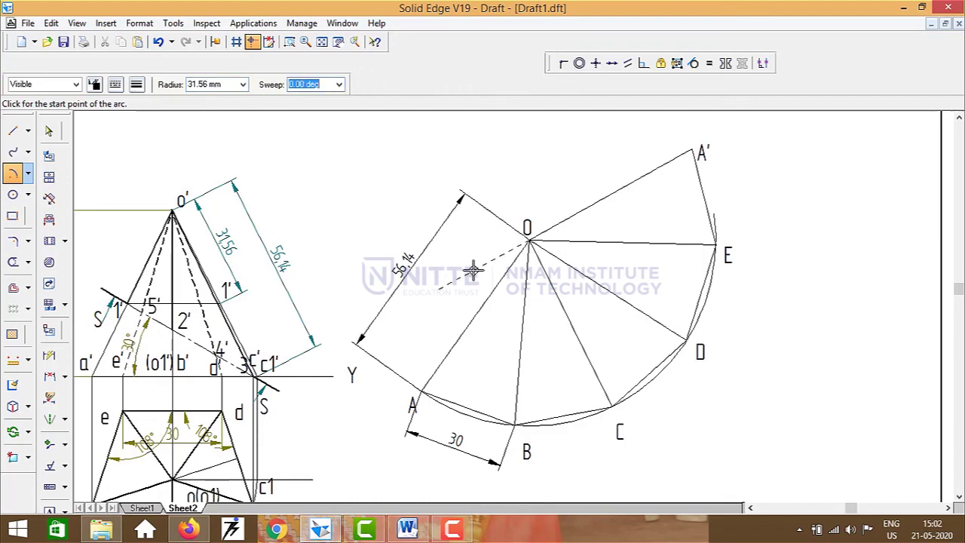
left_click(446, 300)
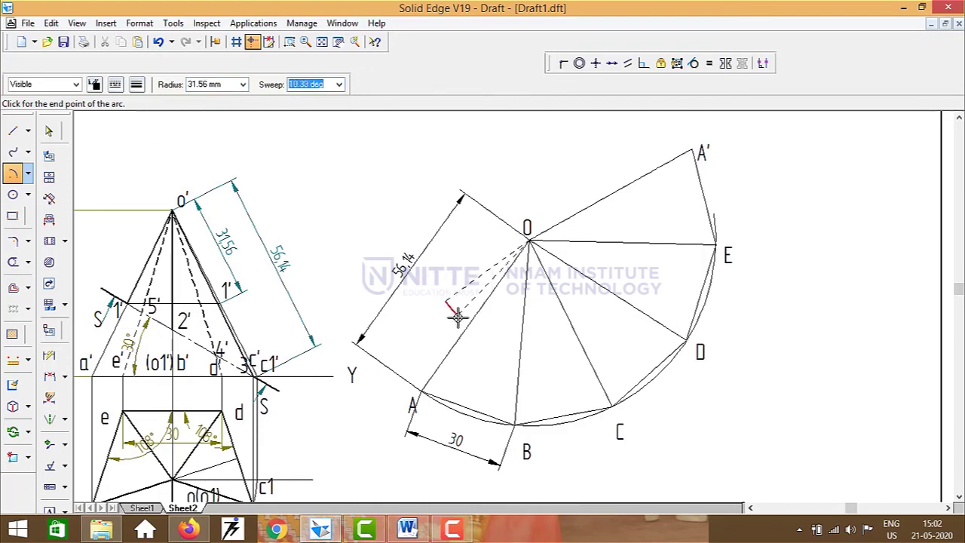
left_click(467, 323)
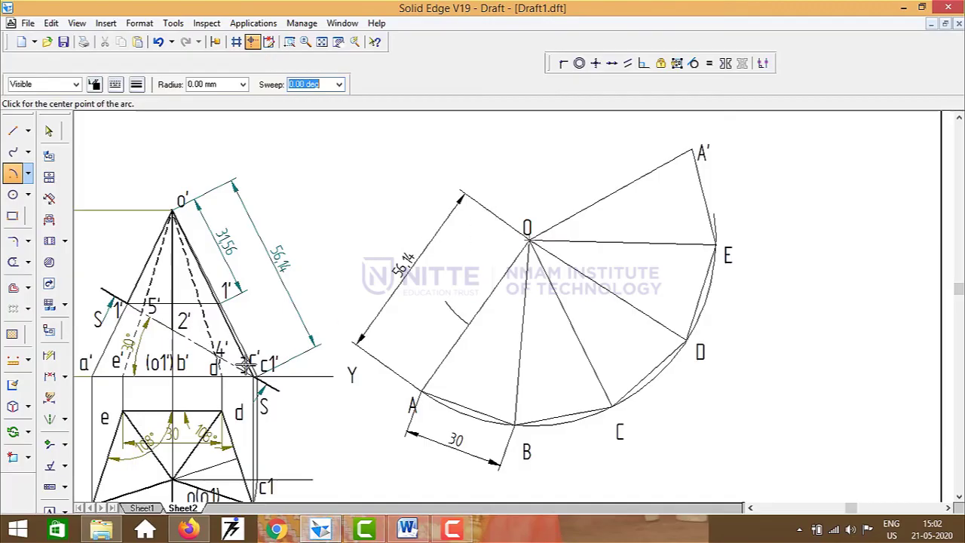
Step: Label the arc's intersection with the first edge OA as 1
left_click(49, 510)
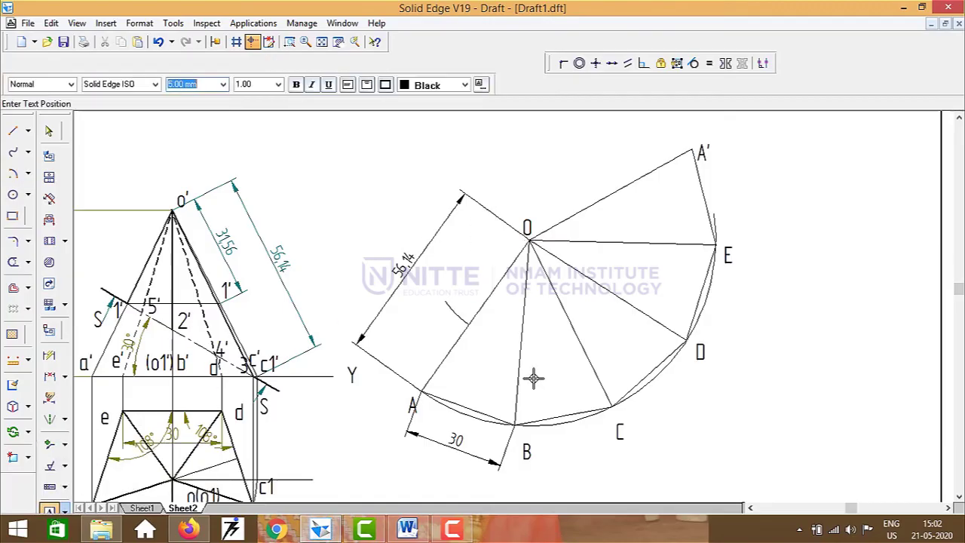
left_click(462, 311)
type("1")
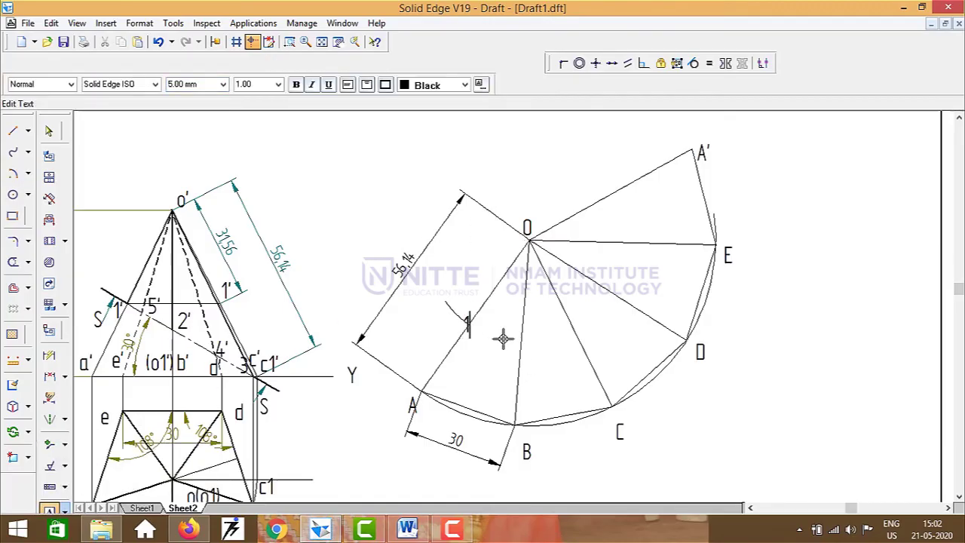
key("Escape")
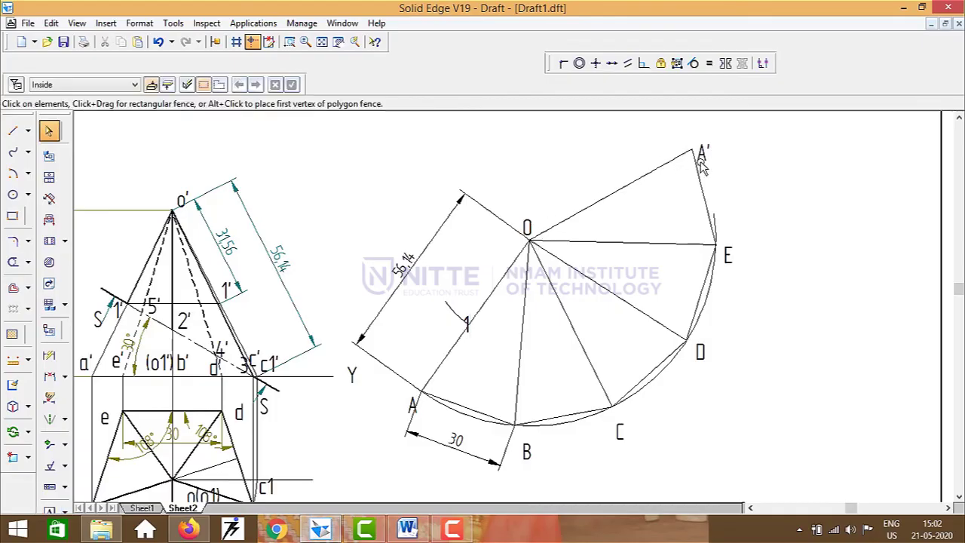
Step: Change the development's end corner label from A' to A
left_click(703, 153)
left_click(717, 156)
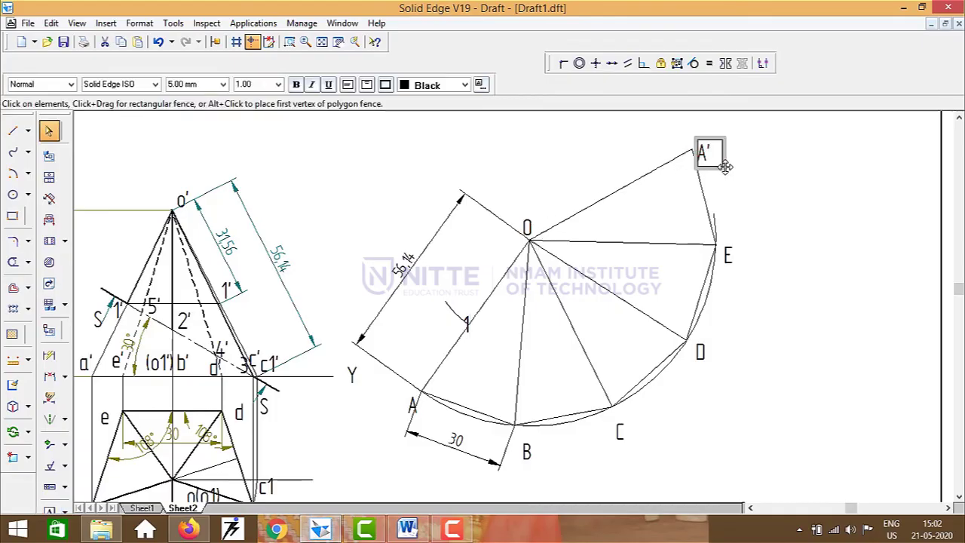
left_click(811, 207)
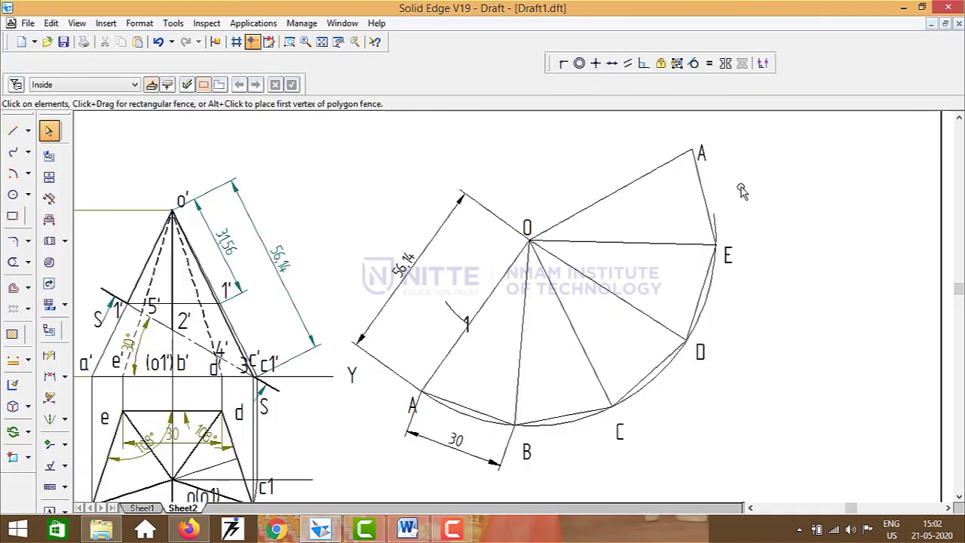
Step: Draw a short arc of radius 31.56 mm centred on O, crossing the development's last edge OA
left_click(12, 173)
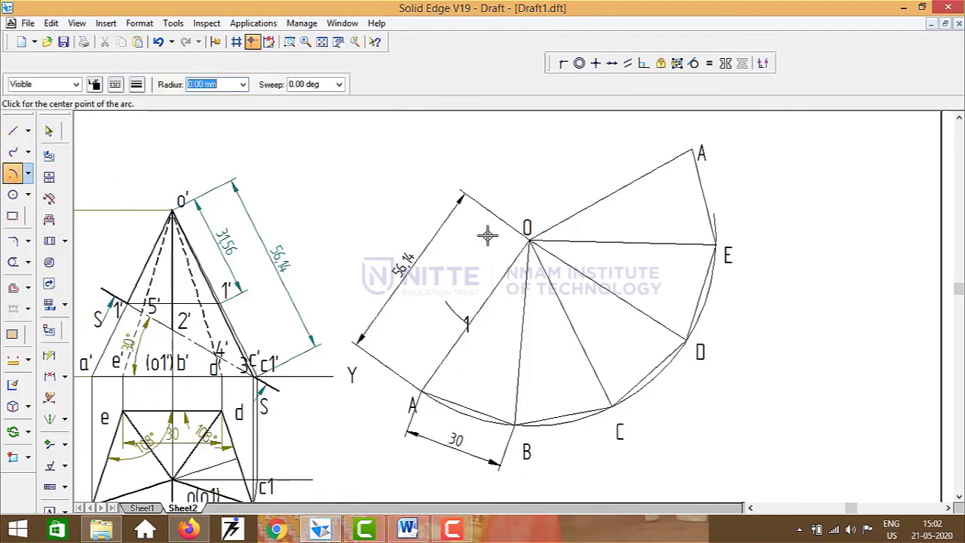
left_click(528, 238)
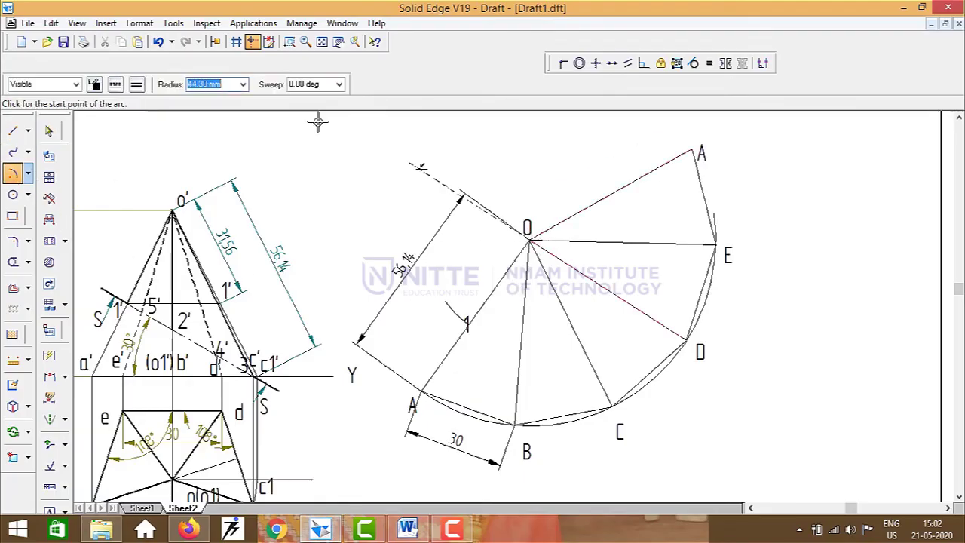
type("31")
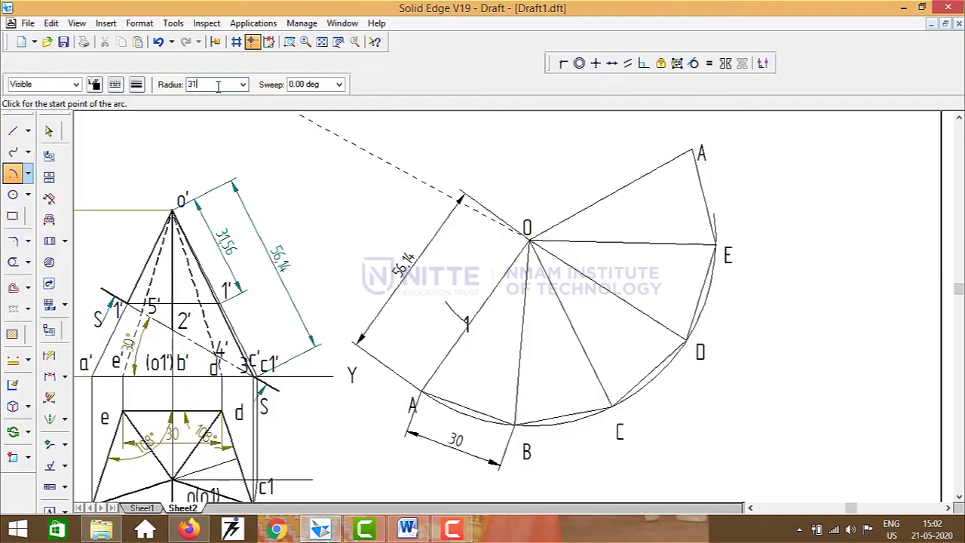
type(".5")
key("Tab")
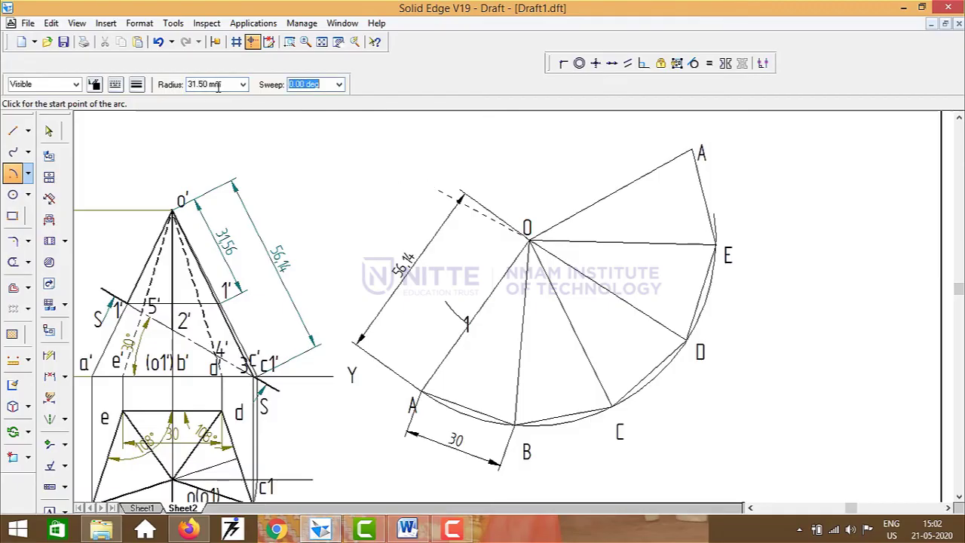
left_click(218, 84)
type("31.56")
key("Tab")
left_click(615, 157)
left_click(623, 190)
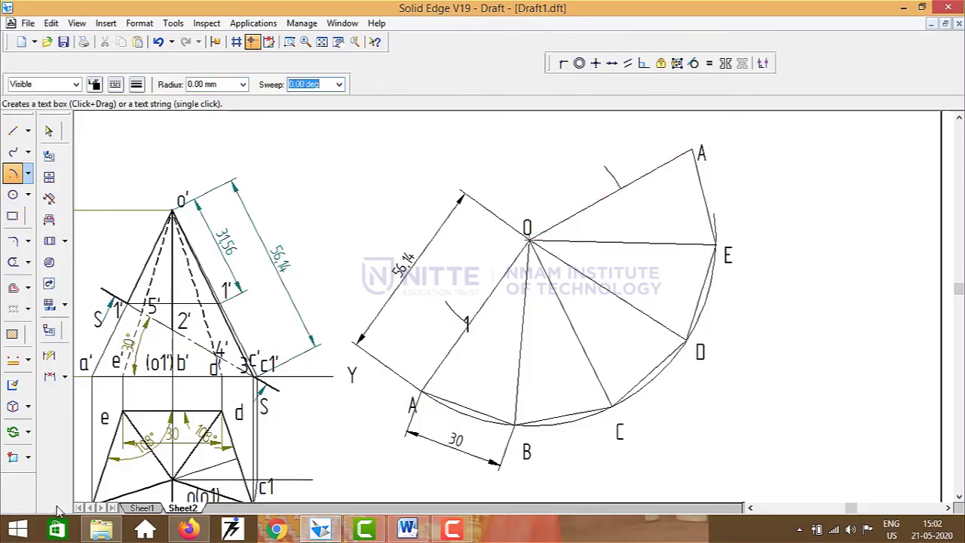
Step: Label the arc's intersection with the last edge OA as 1 and adjust the label's position
left_click(50, 507)
left_click(624, 176)
type("1")
key("Escape")
left_click_drag(628, 192, 628, 188)
left_click(797, 187)
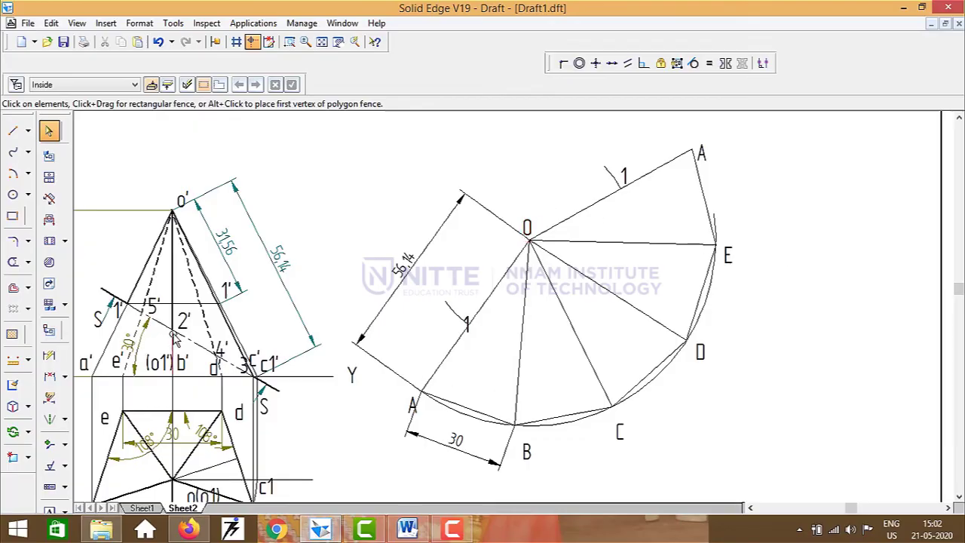
Step: Draw a 0.13 mm wide horizontal line from point 2' to the true-length edge
left_click(13, 131)
left_click(136, 86)
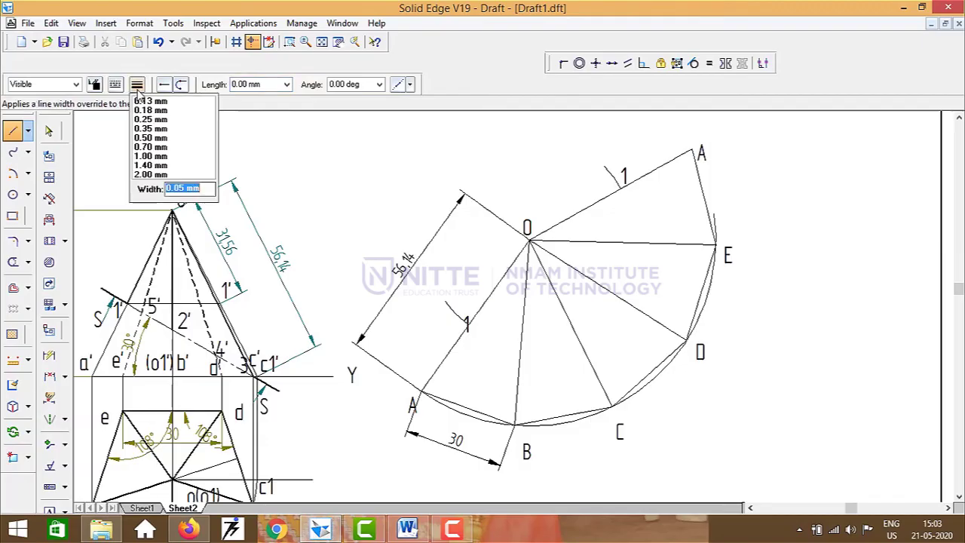
left_click(145, 101)
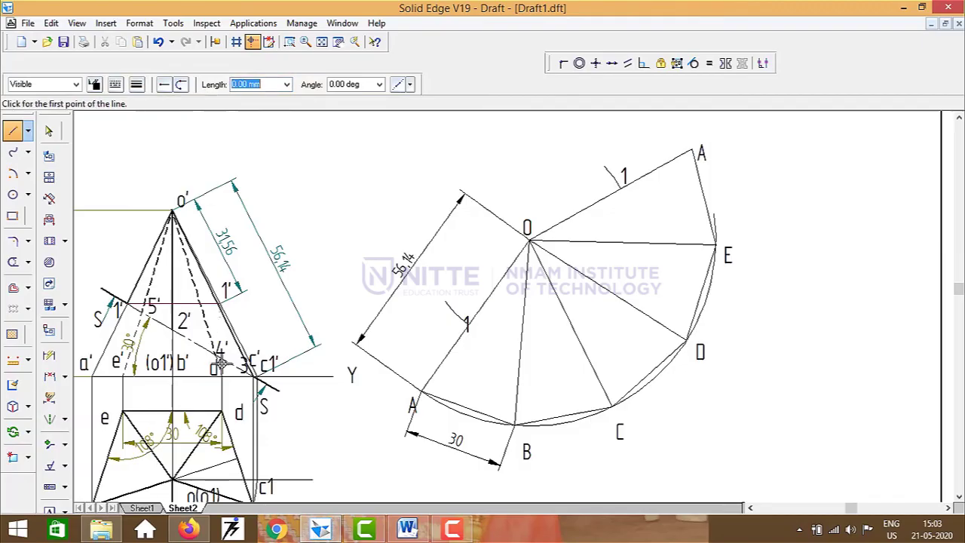
left_click(173, 329)
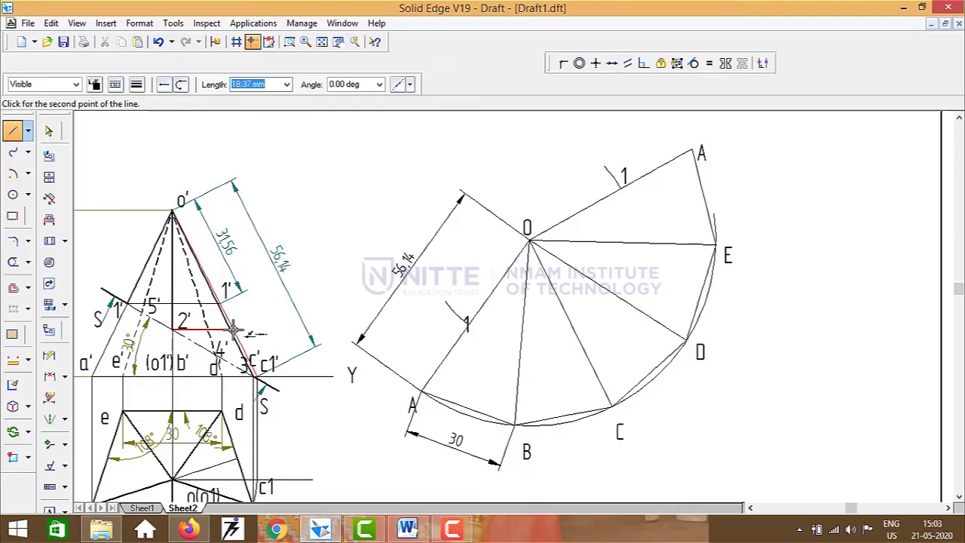
left_click(234, 329)
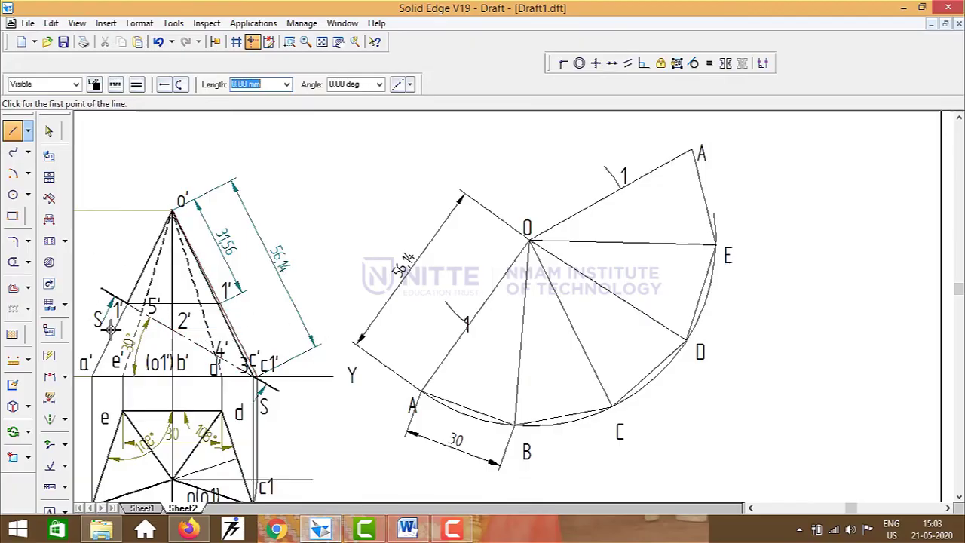
Step: Copy the 2' label to the point where its horizontal line meets the true-length edge
type("`")
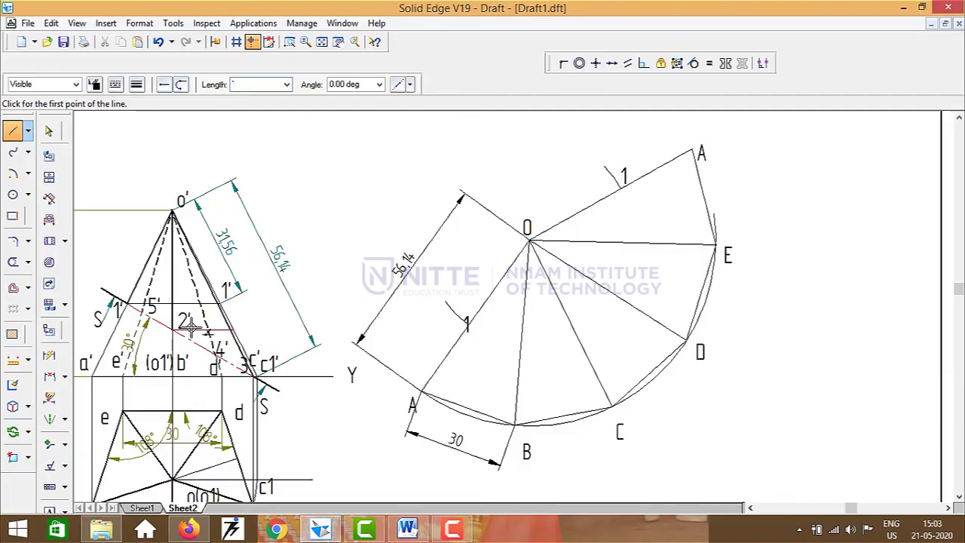
key("Return")
left_click(548, 297)
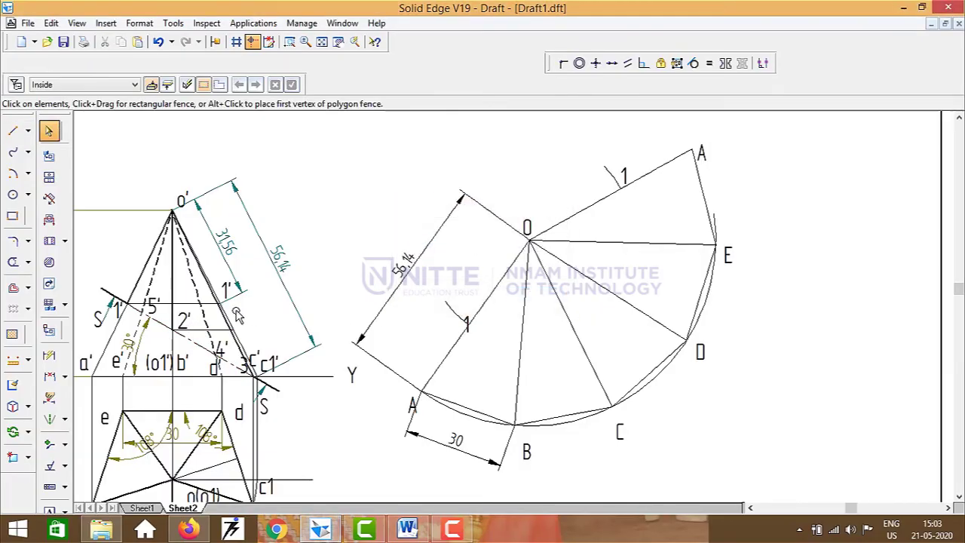
left_click_drag(198, 322, 254, 324)
left_click(294, 336)
Step: Dimension the true length from o' to the transferred point 2', placing it between the two existing true-length dimensions
left_click(49, 375)
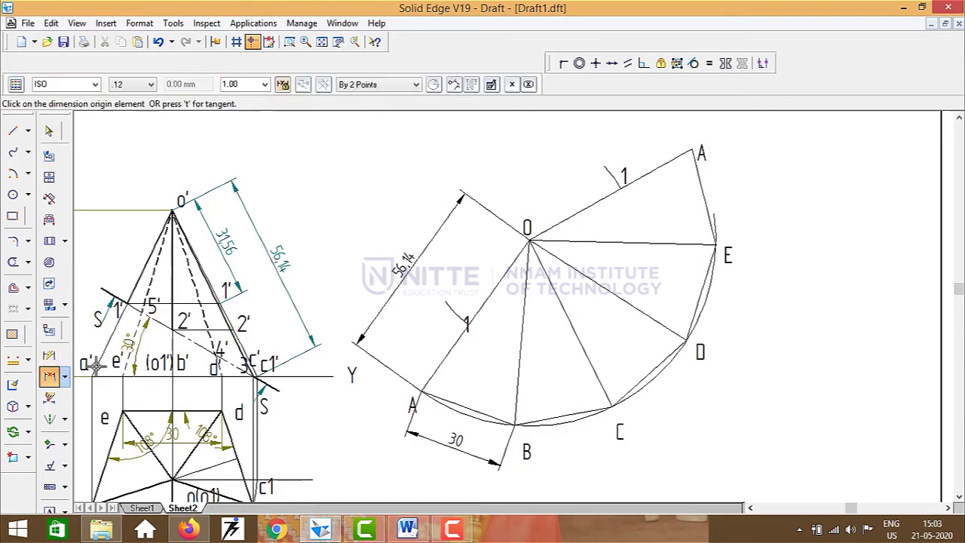
left_click(175, 205)
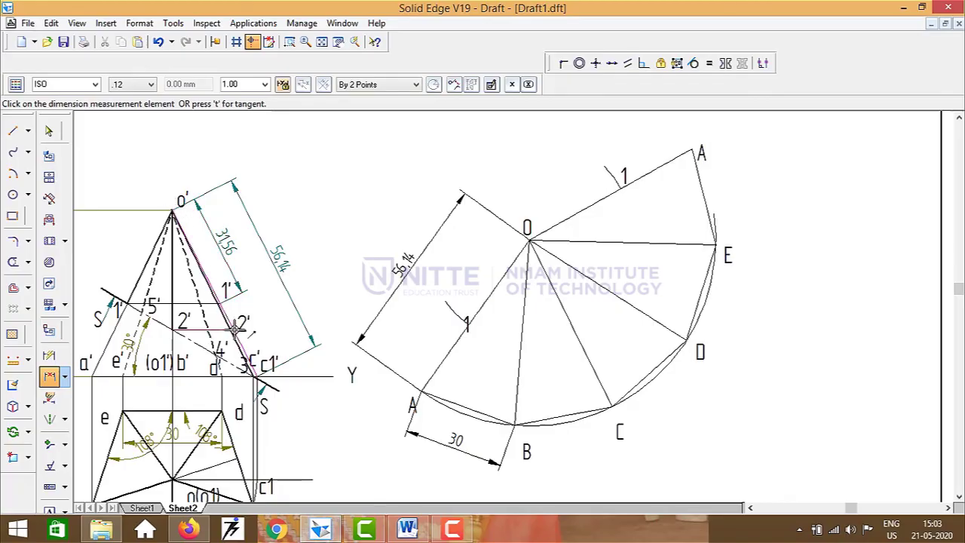
left_click(235, 328)
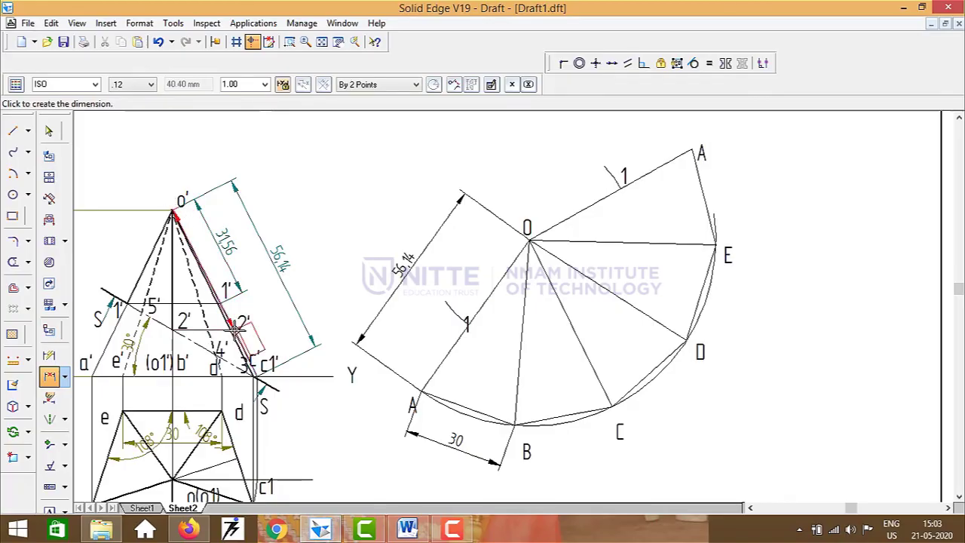
left_click(245, 264)
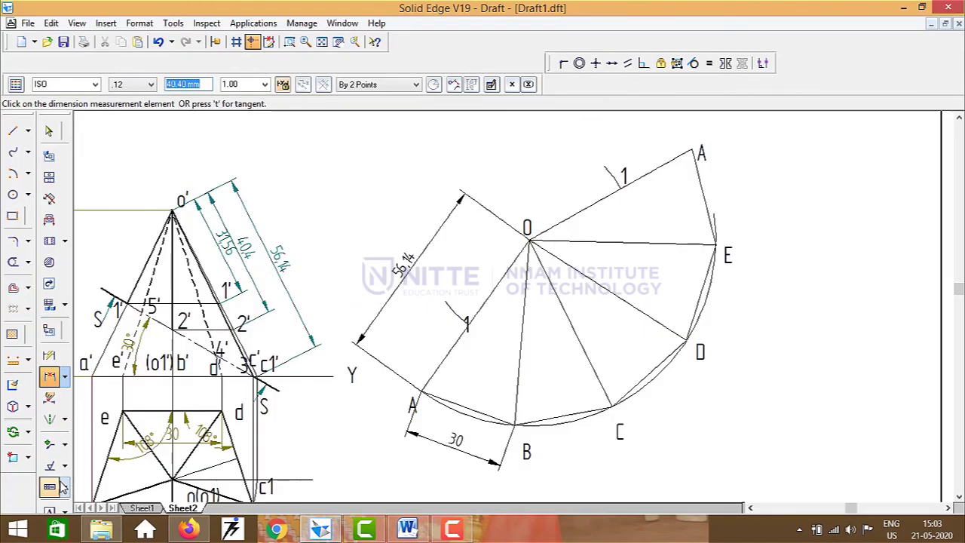
Step: Draw a short arc of radius 40.4 mm centred on O, crossing the development's edge OB
left_click(12, 173)
left_click(527, 240)
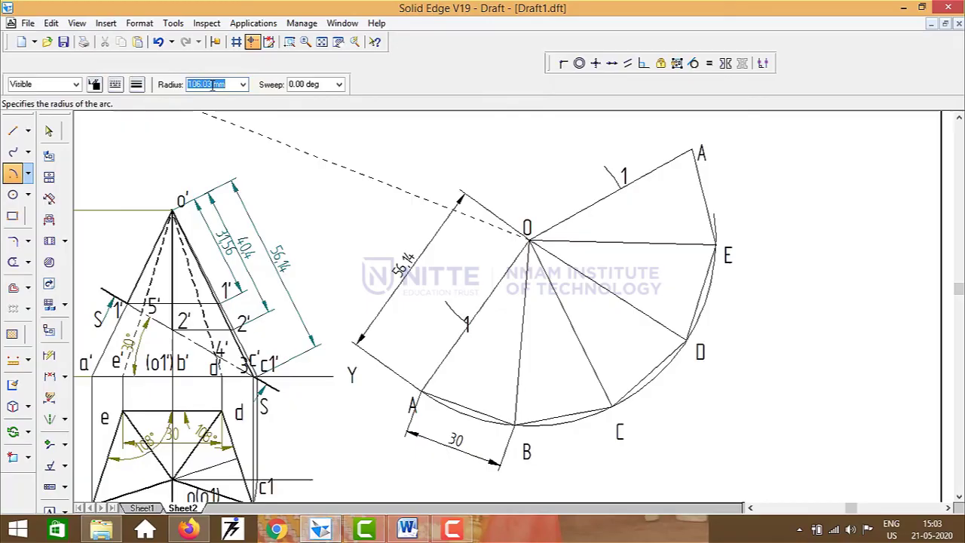
type("4")
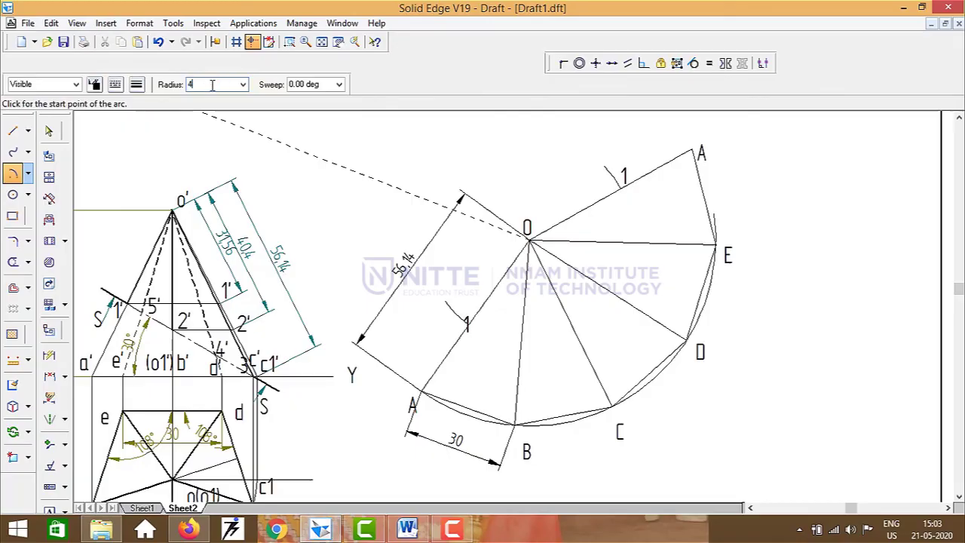
type("0.4")
key("Tab")
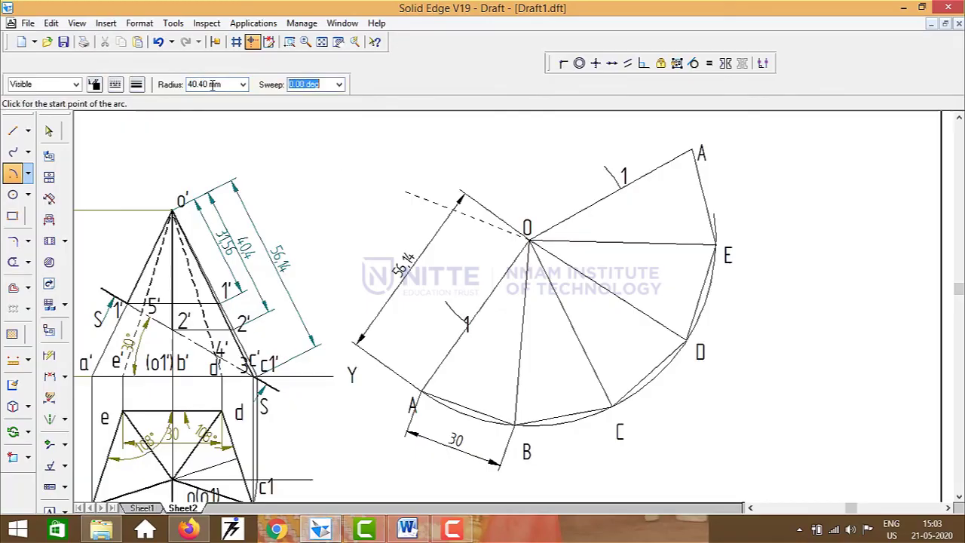
left_click(513, 371)
left_click(517, 371)
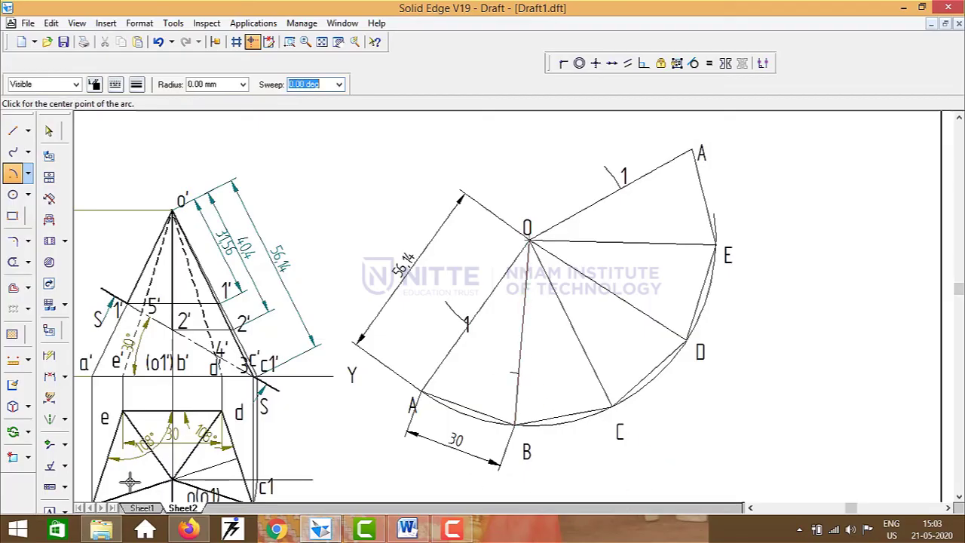
Step: Label the arc's intersection with edge OB as 2
left_click(49, 509)
left_click(511, 379)
type("2")
key("Escape")
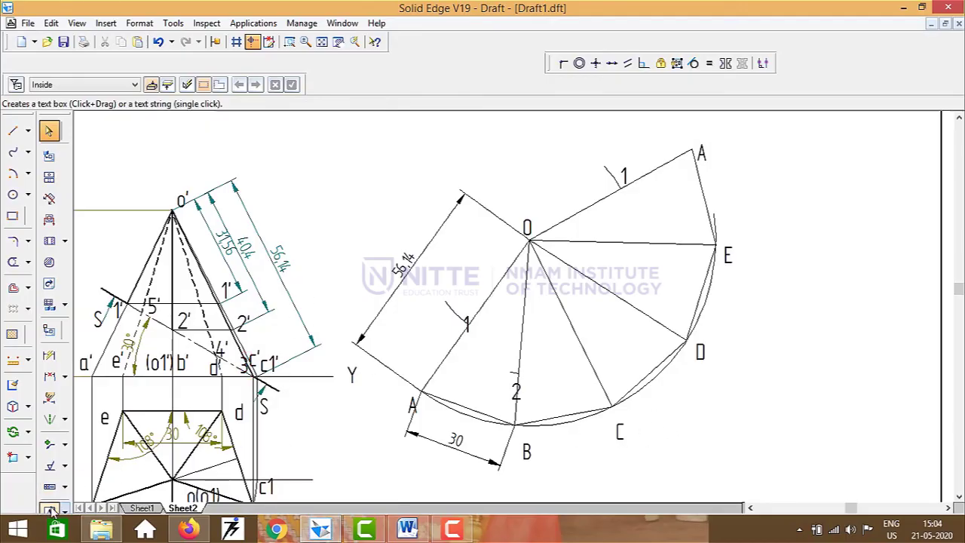
Step: Label the end of edge OC as 3 and place the label just above corner C
left_click(49, 507)
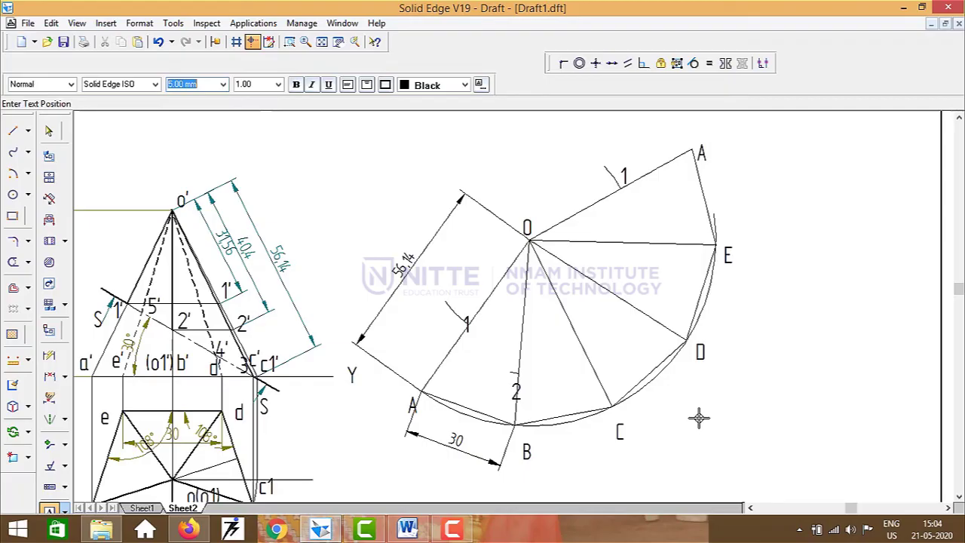
left_click(616, 413)
type("B")
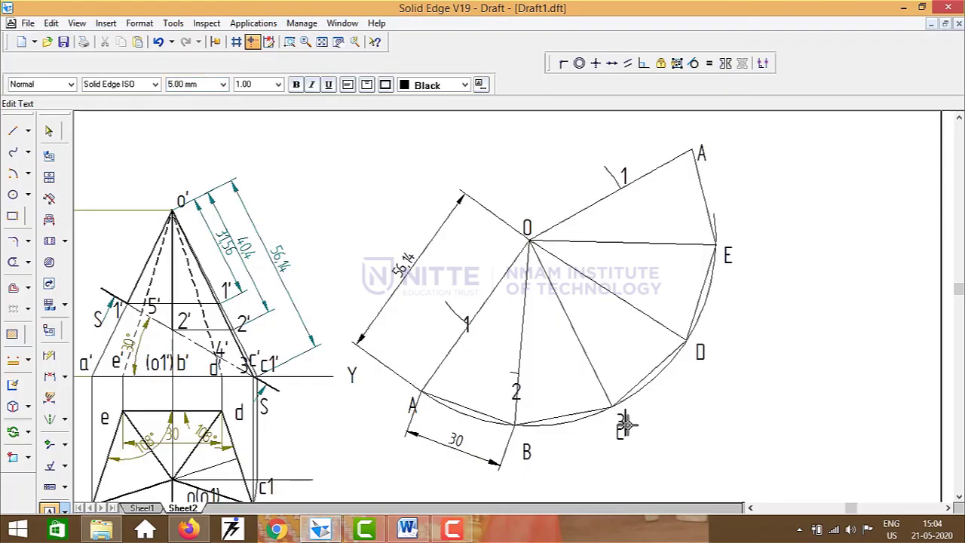
key("Escape")
left_click_drag(629, 435, 622, 398)
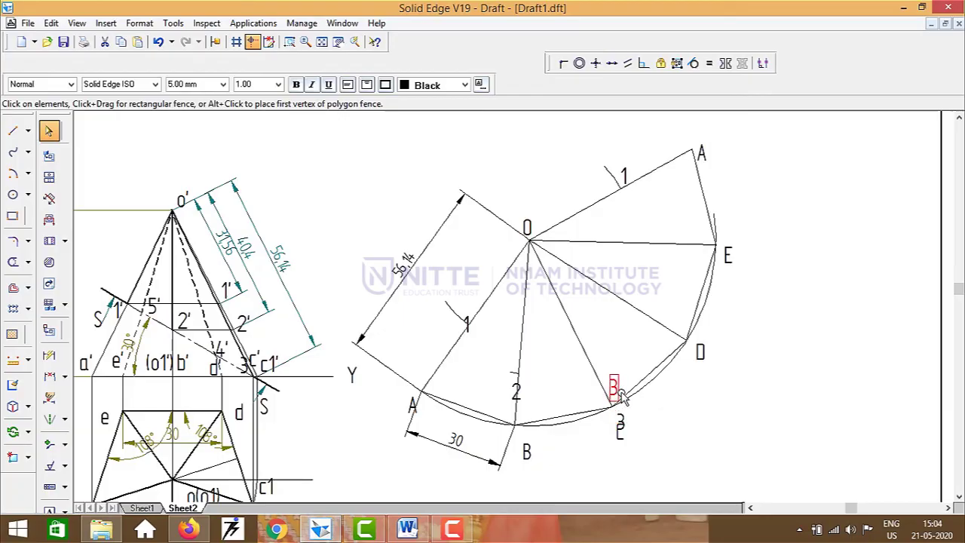
left_click(651, 430)
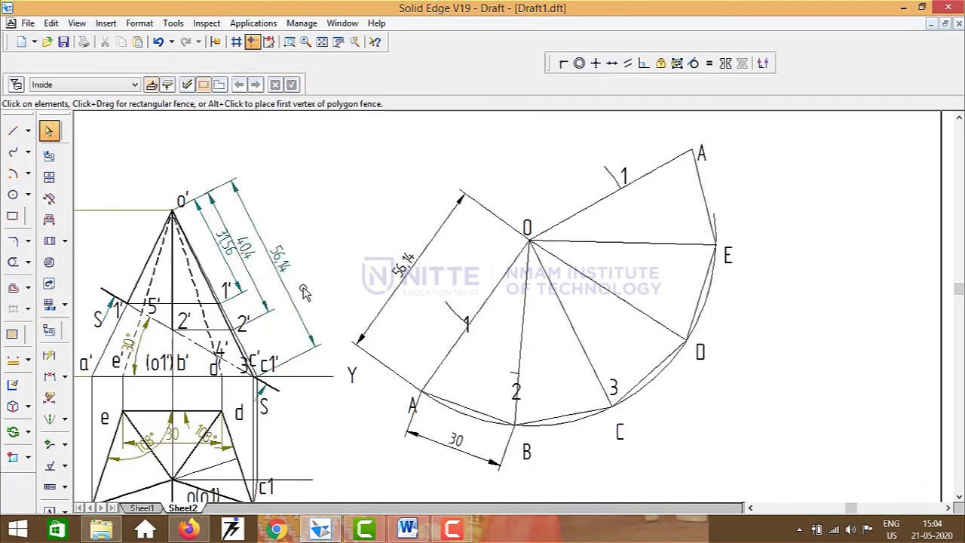
left_click(566, 317)
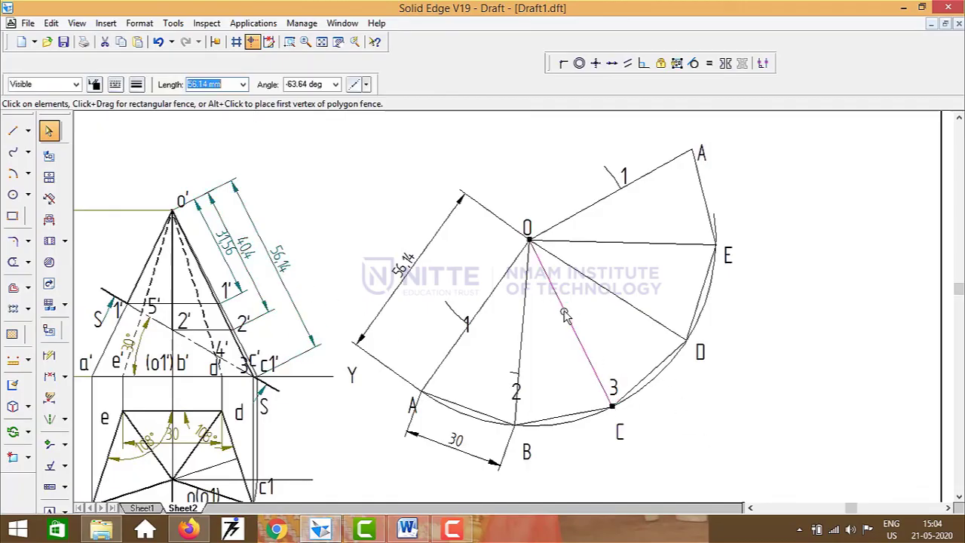
left_click(675, 417)
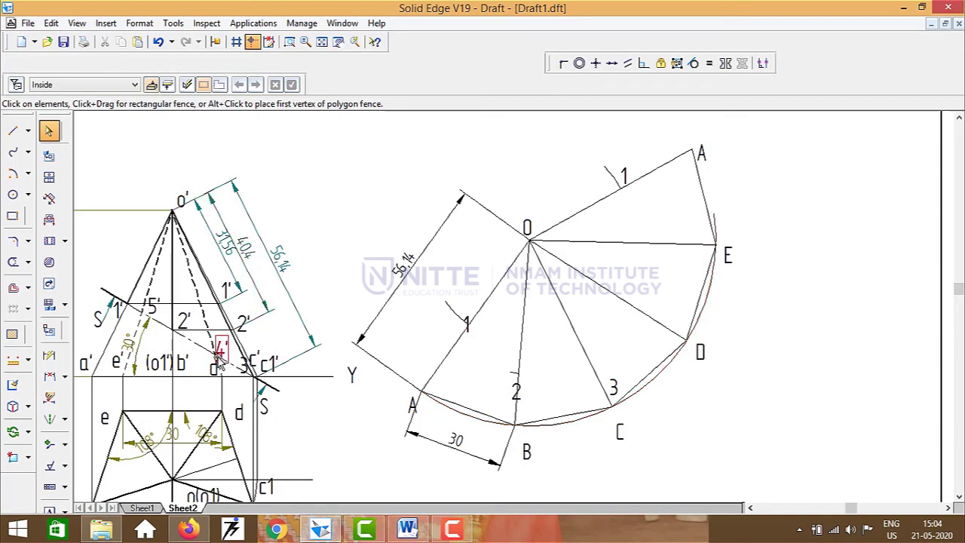
Step: Draw a horizontal line from point 4' to the true-length edge and copy the 4' label to the line's end
left_click(13, 130)
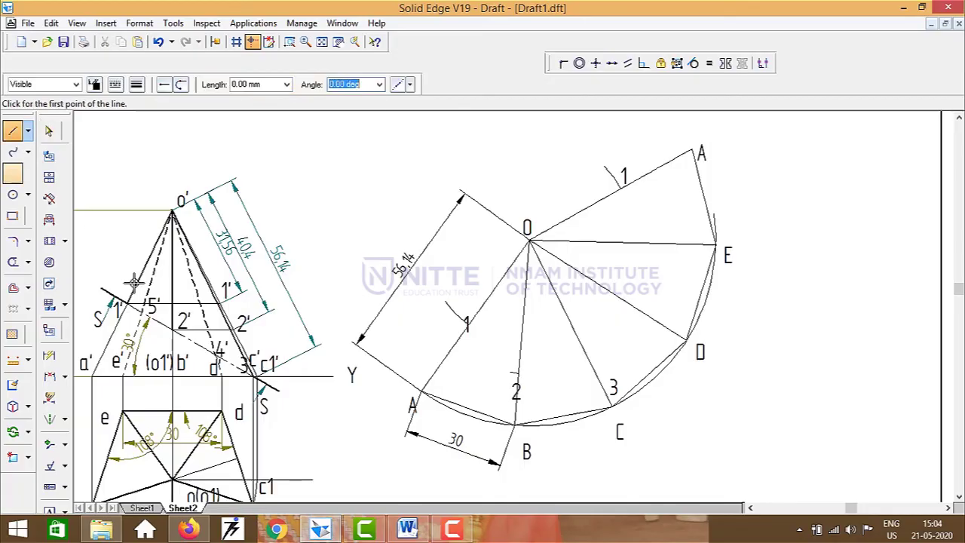
left_click(217, 352)
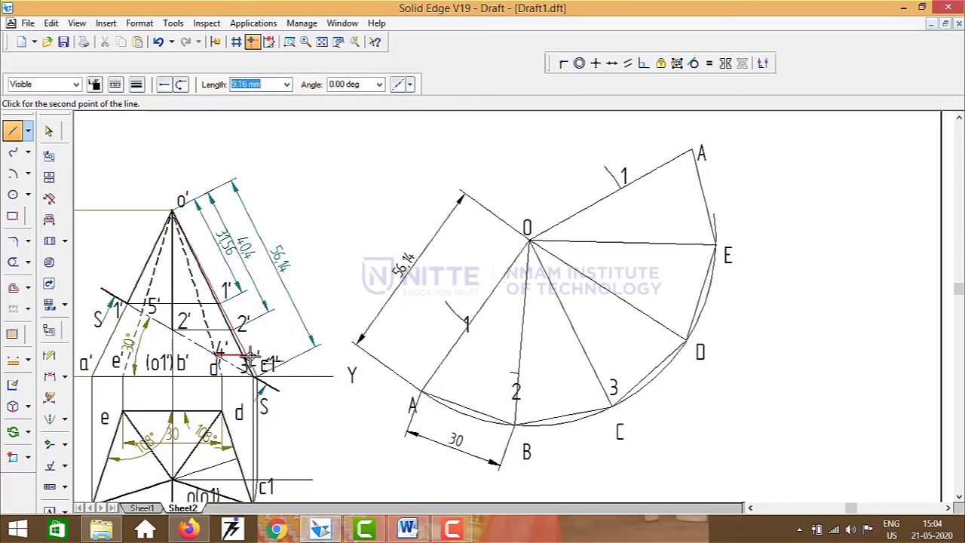
left_click(251, 355)
right_click(337, 399)
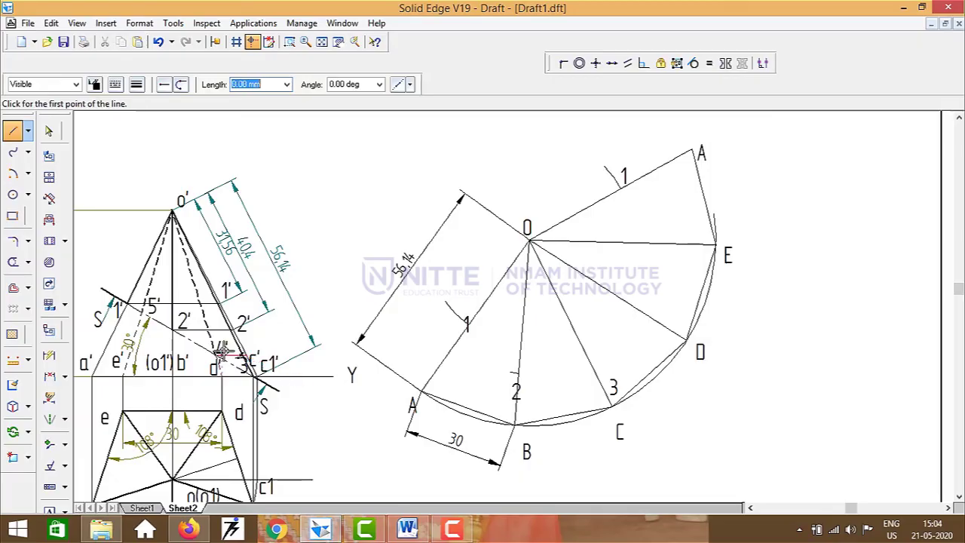
key("Escape")
left_click_drag(225, 348, 254, 346, "ctrl")
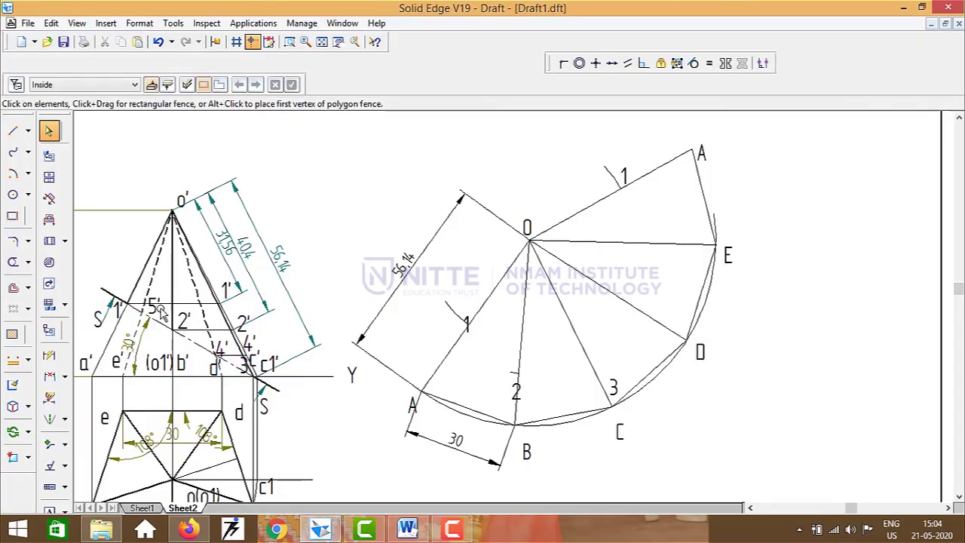
Step: Dimension the true length from o' to the transferred point 4', placing it outside the existing dimensions
left_click(49, 375)
left_click(172, 214)
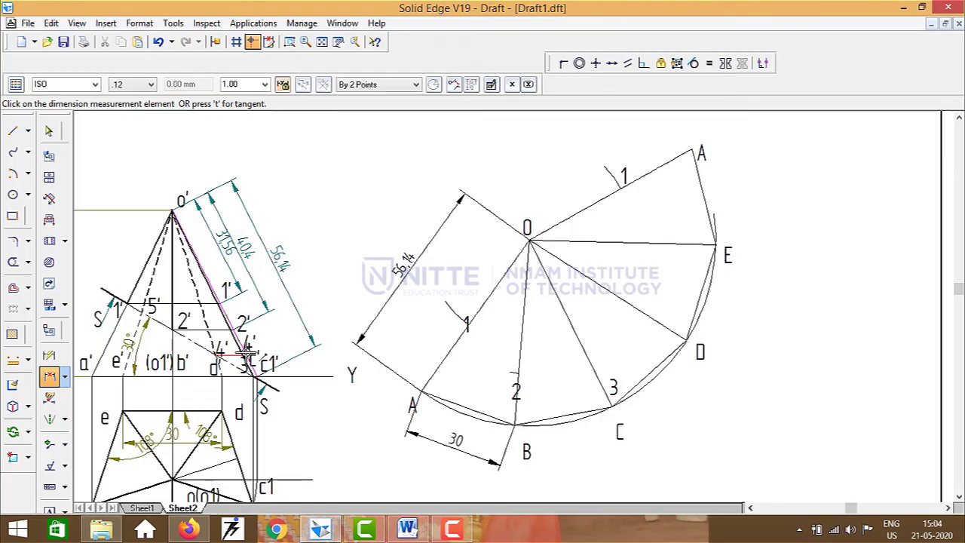
left_click(248, 355)
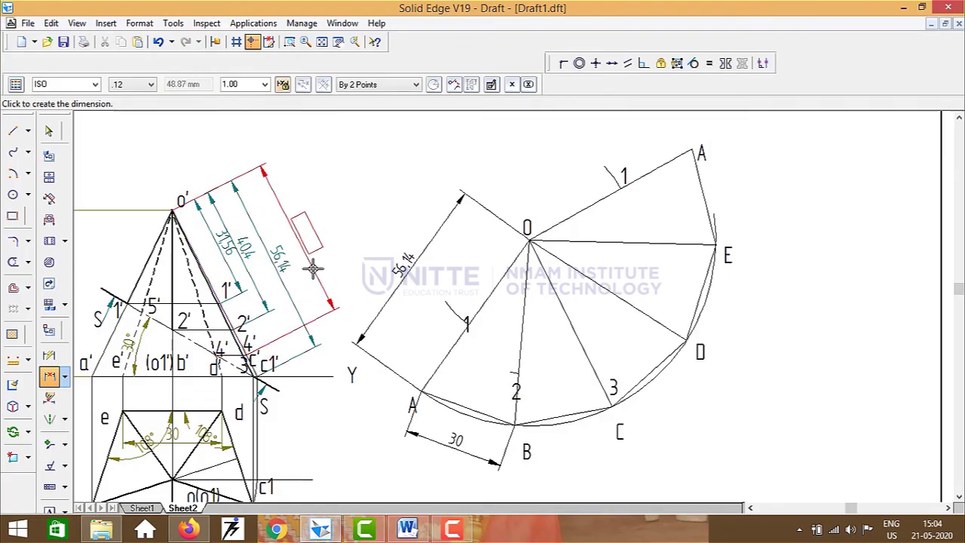
left_click(313, 211)
key("Escape")
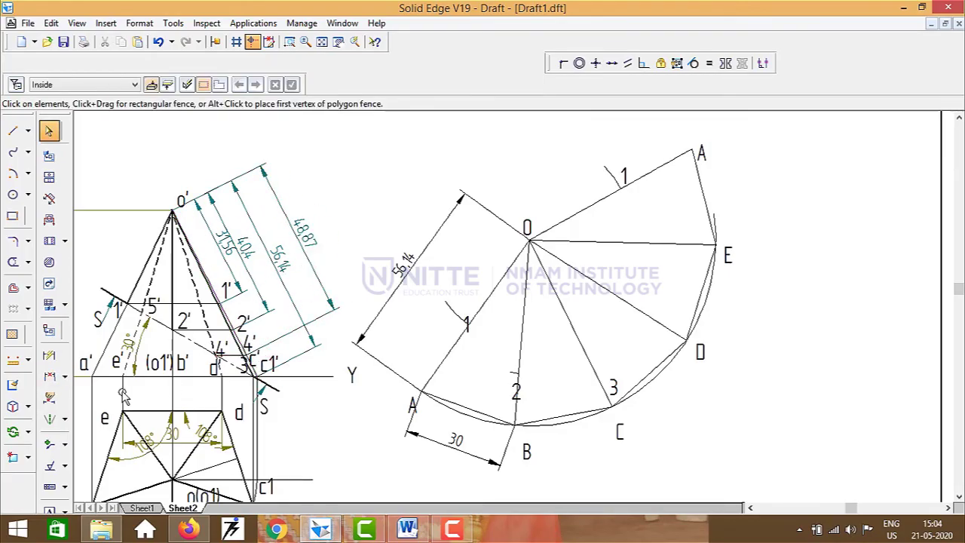
Step: Draw a short arc of radius 48.87 mm centred on O, crossing the development's edge OD
left_click(12, 173)
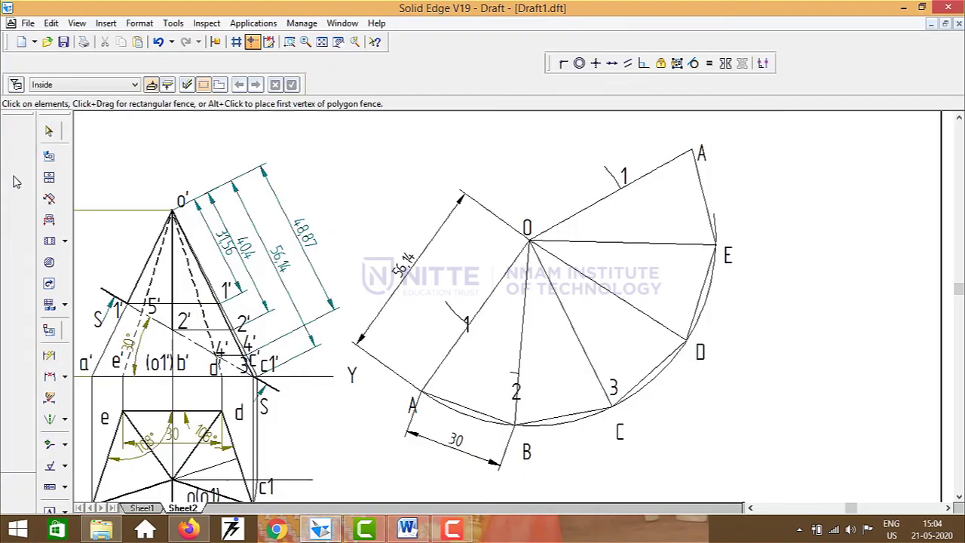
left_click(528, 240)
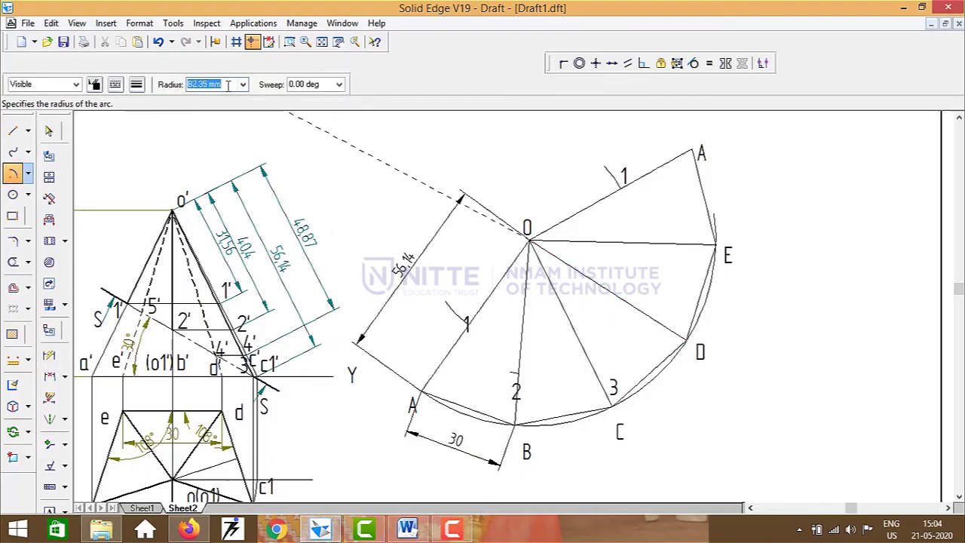
type("48.87")
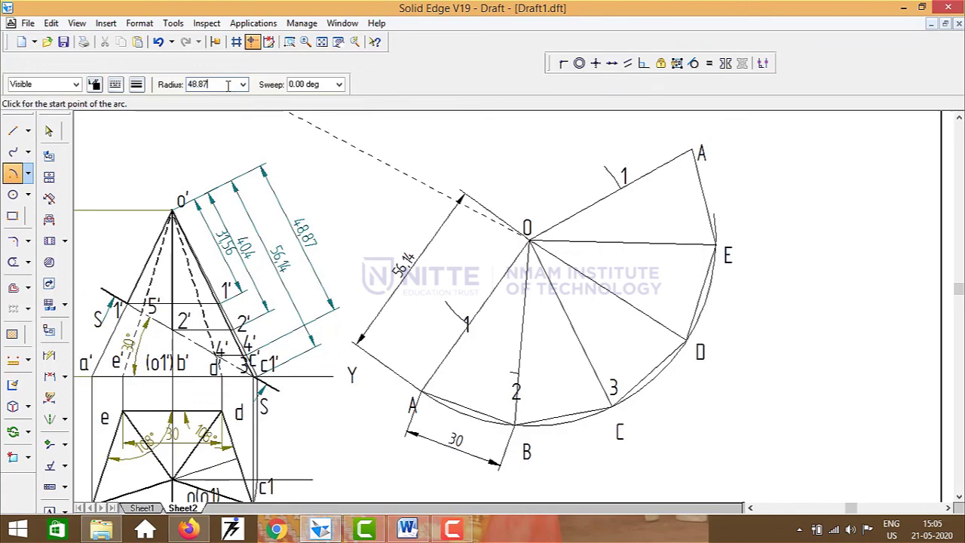
key("Tab")
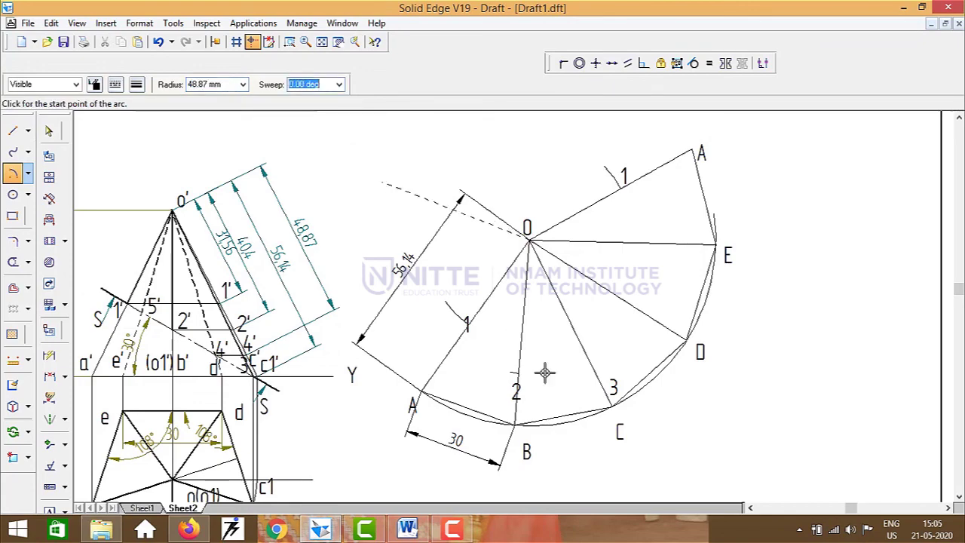
left_click(656, 337)
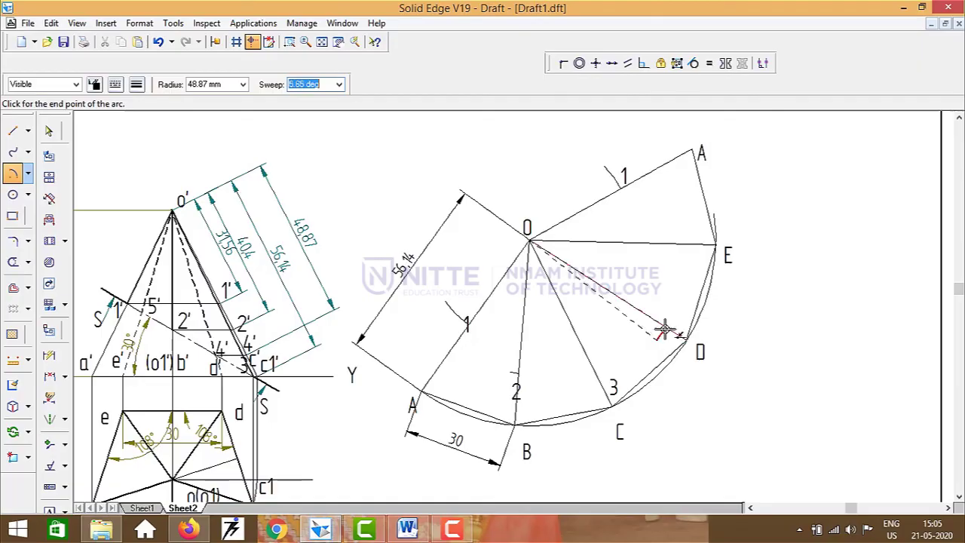
left_click(666, 327)
Step: Label the arc's intersection with edge OD as 4 and move the label beside the arc
left_click(50, 506)
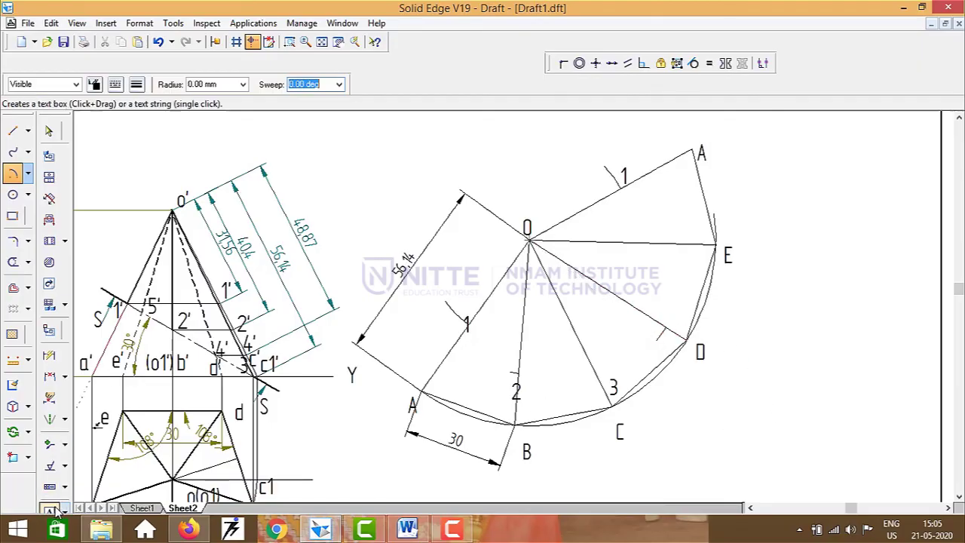
left_click(677, 324)
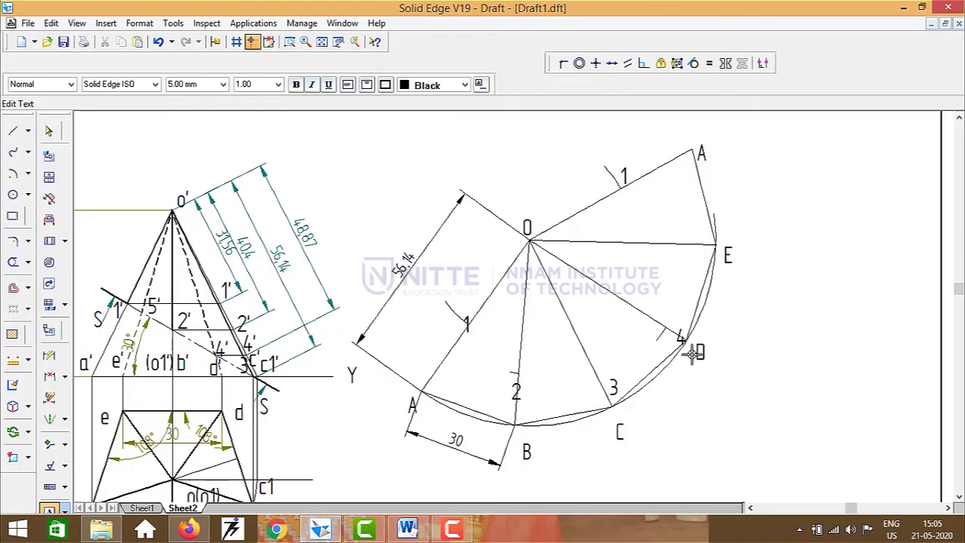
key("Escape")
left_click_drag(686, 343, 677, 341)
left_click(768, 353)
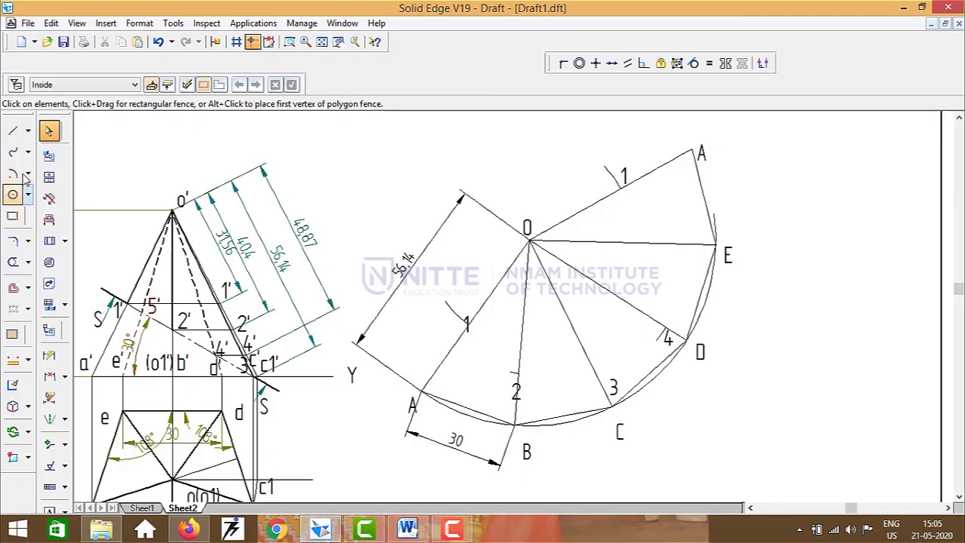
Step: Draw a horizontal line from point 5' to the true-length edge
left_click(13, 131)
left_click(143, 310)
key("Escape")
key("Escape")
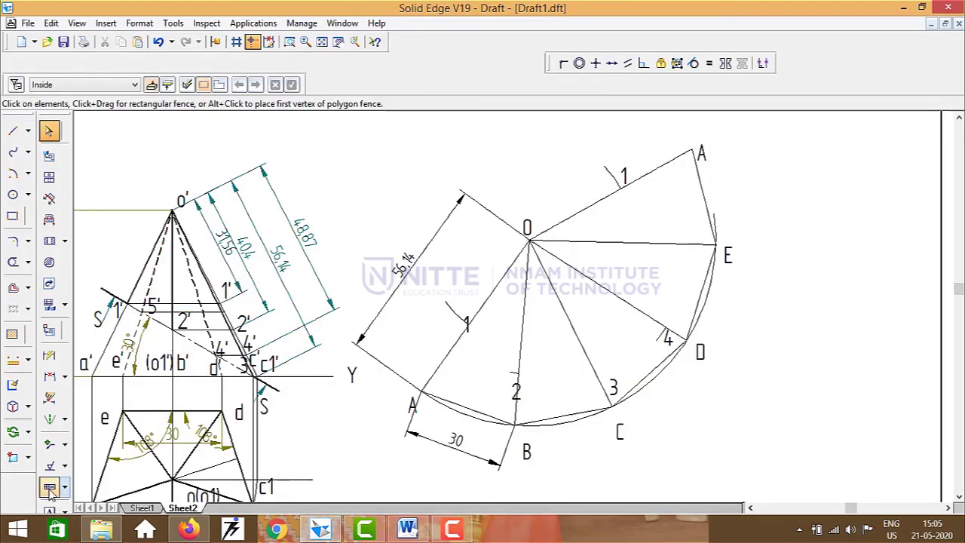
Step: Dimension the true length from o' to the end of the 5' line, placing it outermost beside the other dimensions
left_click(49, 376)
left_click(175, 217)
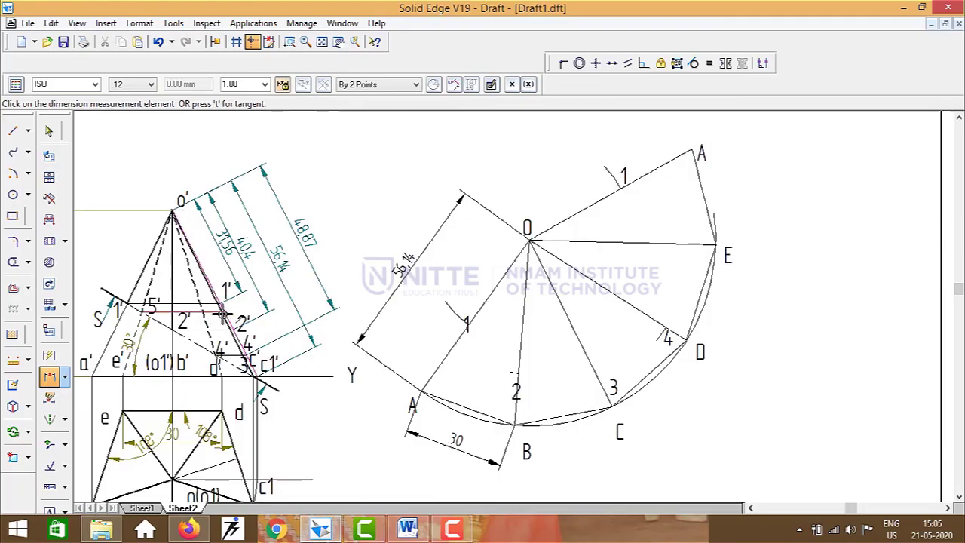
left_click(224, 315)
left_click(317, 219)
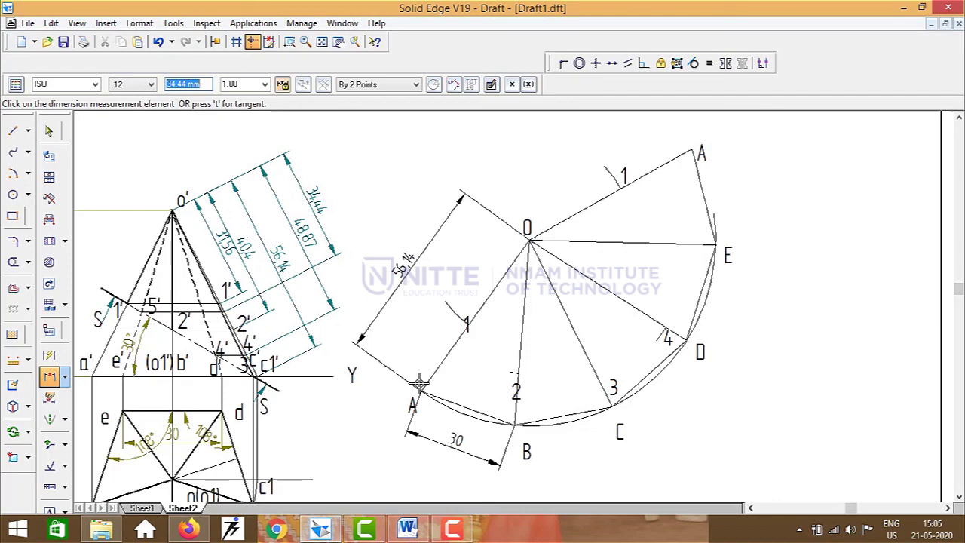
Step: Draw a short arc of radius 34.44 mm centred on O, crossing the development's edge OE
left_click(12, 173)
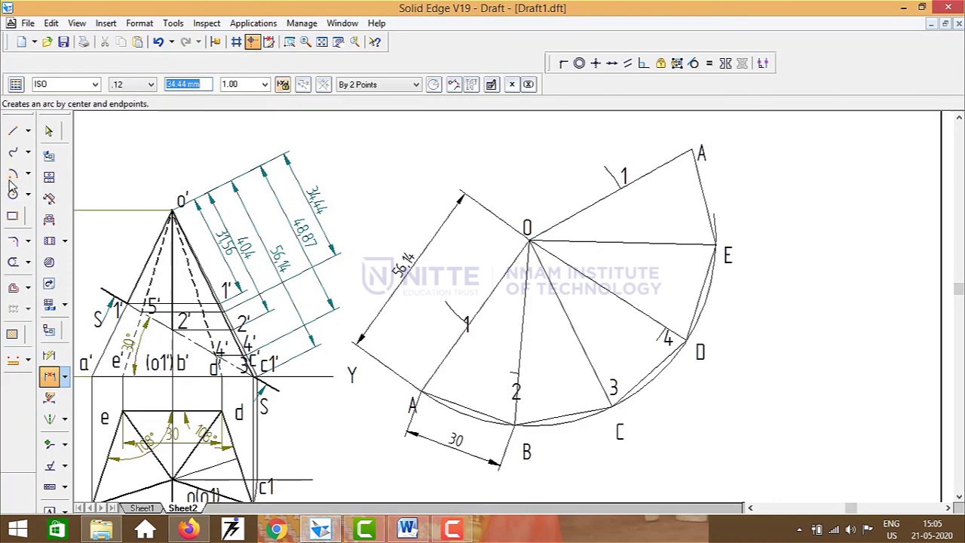
left_click(528, 240)
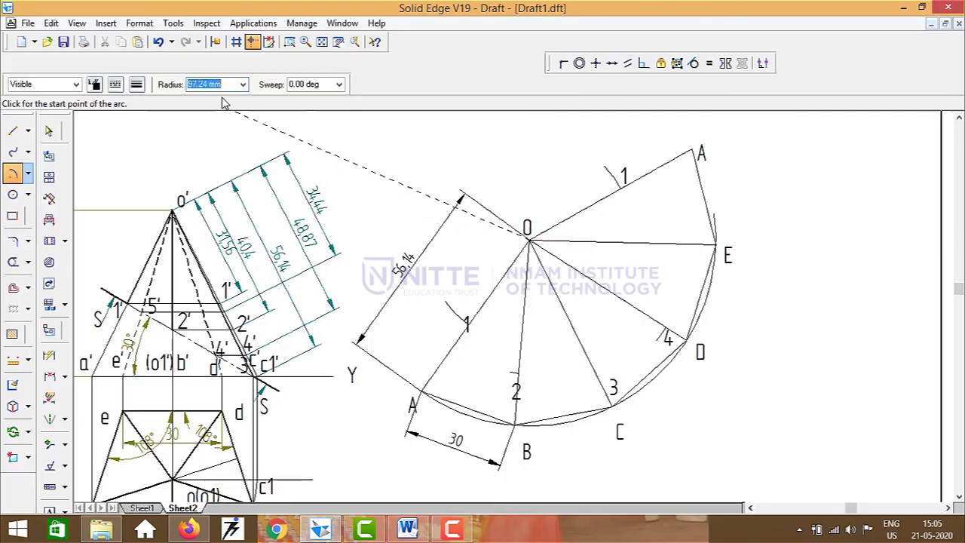
type("34.44")
key("Tab")
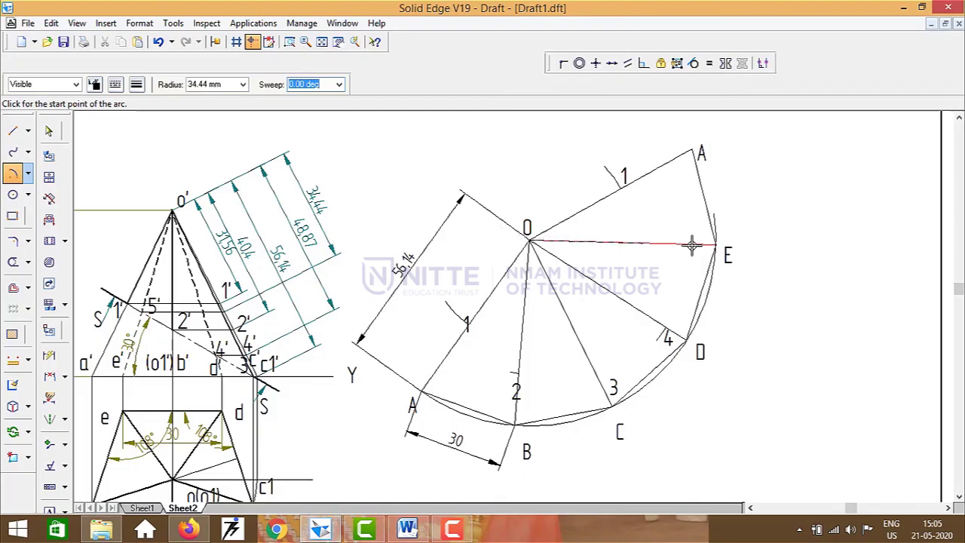
left_click(641, 231)
left_click(643, 243)
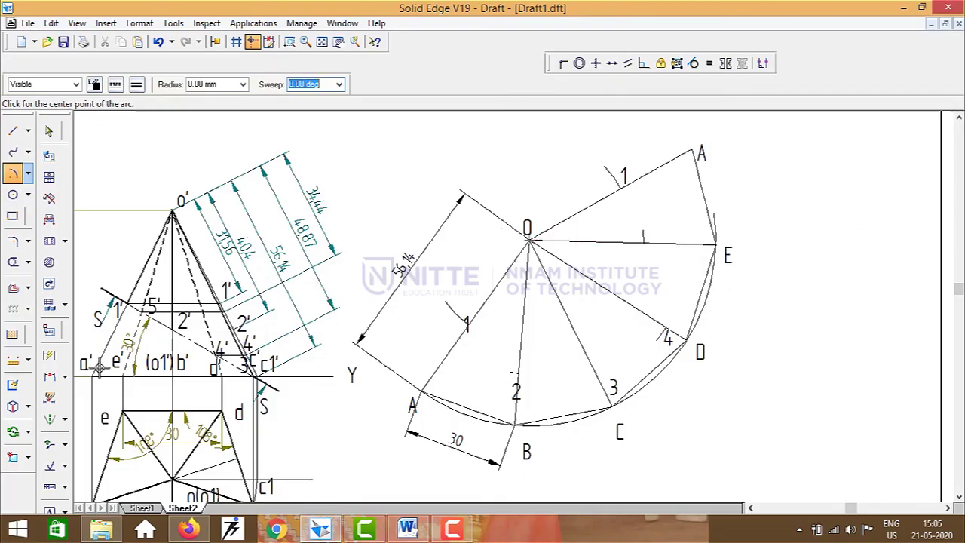
Step: Label the arc's intersection with edge OE as 5, placing the label just below the edge
left_click(49, 508)
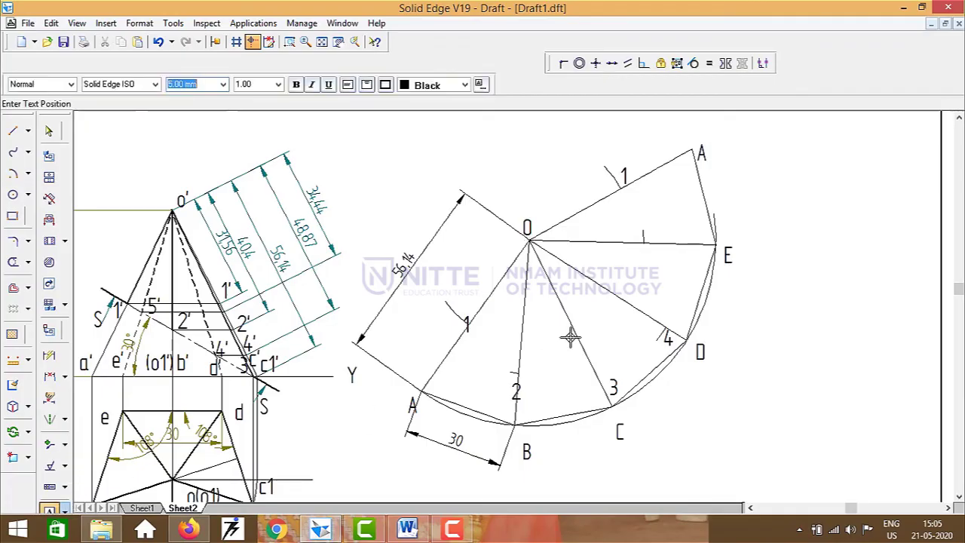
left_click(648, 249)
type("5")
key("Escape")
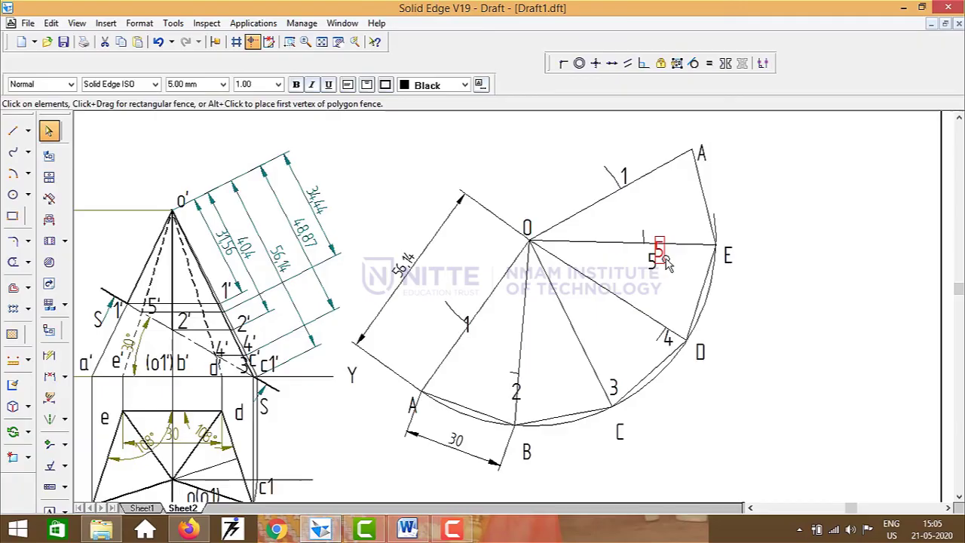
left_click(797, 338)
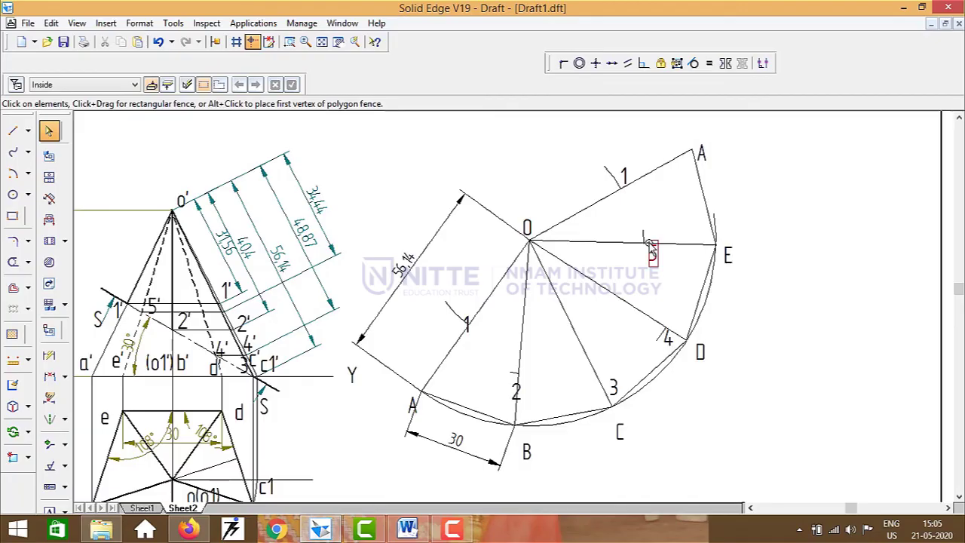
Step: Connect the cut points 1-2-3-4-5-1 across the development with 0.4 mm wide lines
left_click(12, 131)
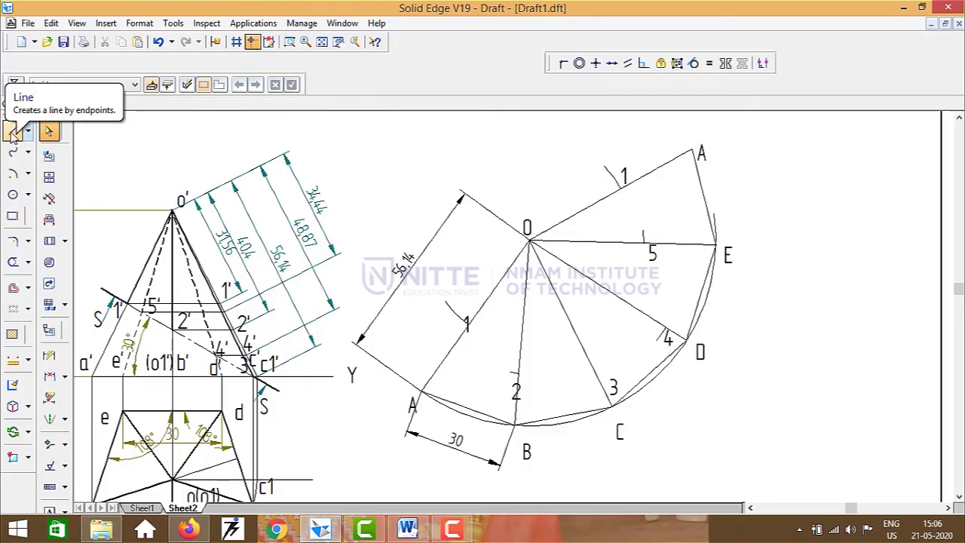
left_click(137, 85)
key("BackSpace")
type(".4")
key("Return")
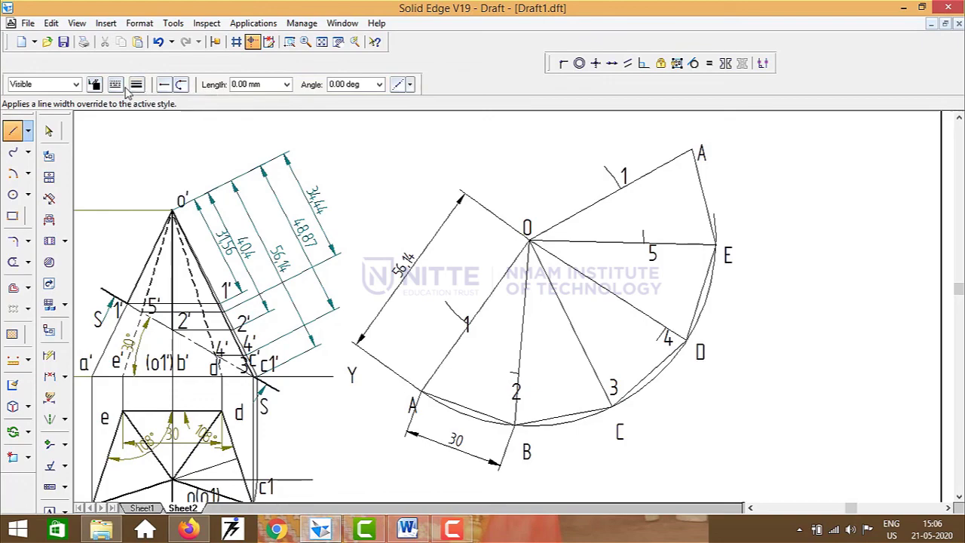
left_click(467, 324)
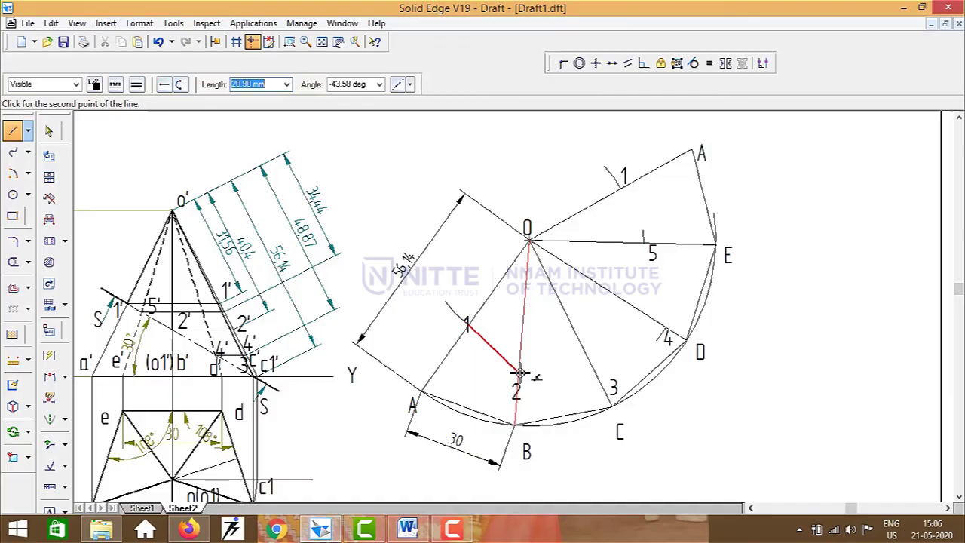
left_click(518, 374)
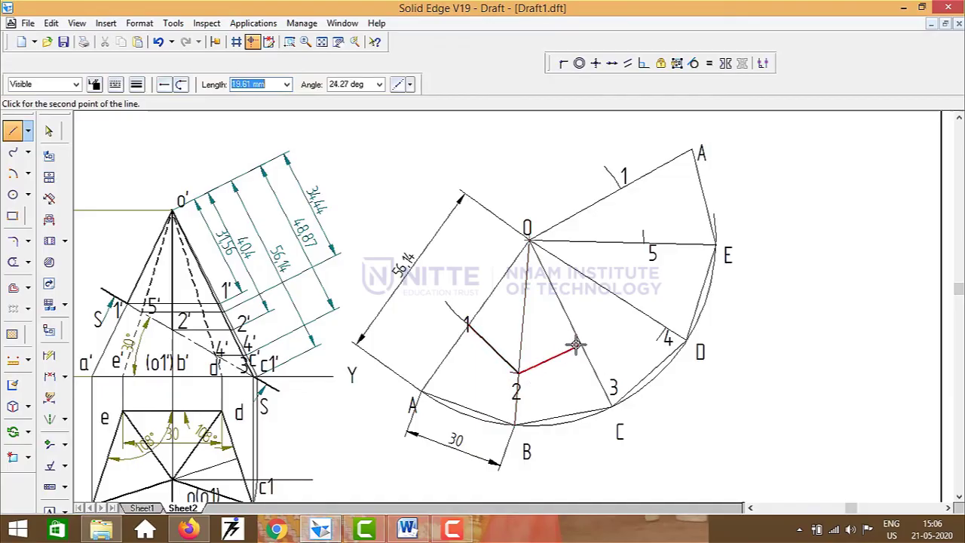
left_click(612, 406)
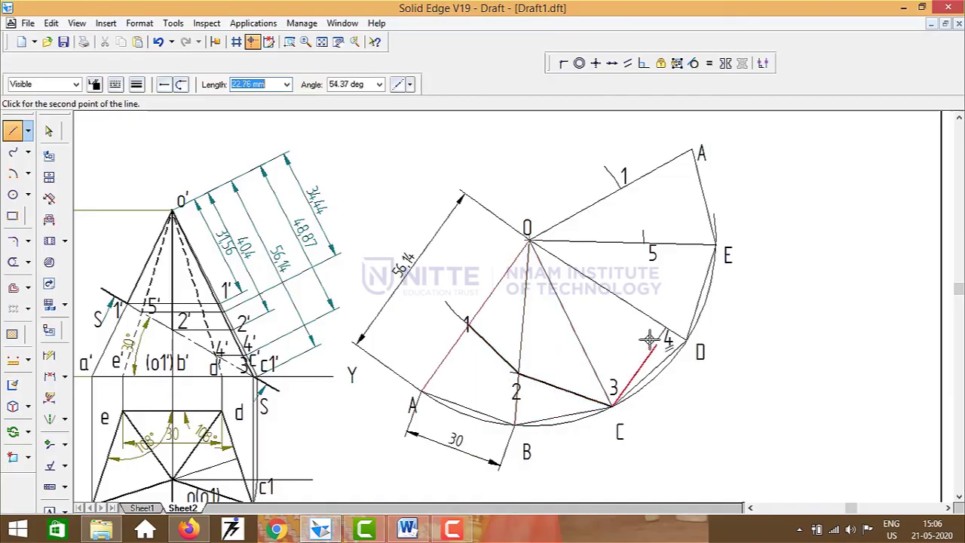
left_click(666, 325)
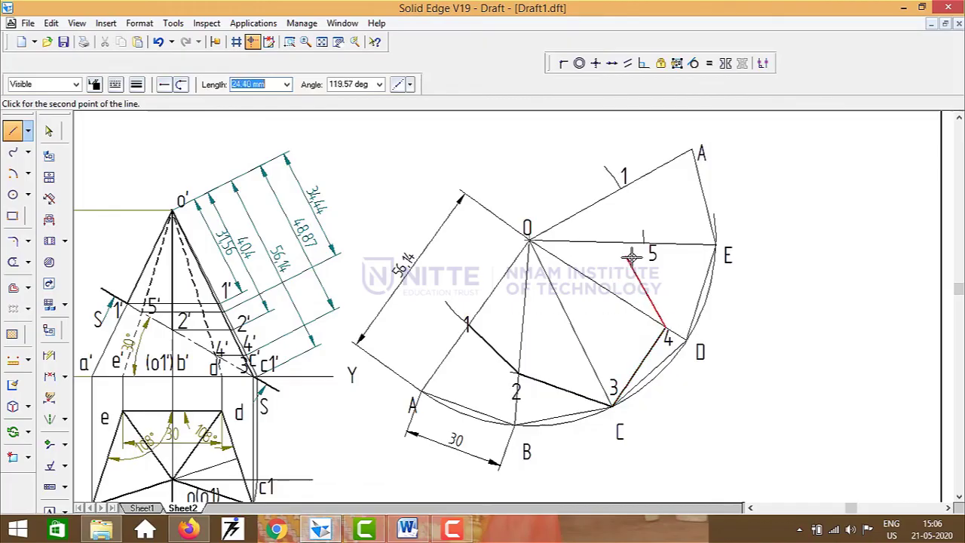
left_click(645, 243)
left_click(621, 189)
key("Escape")
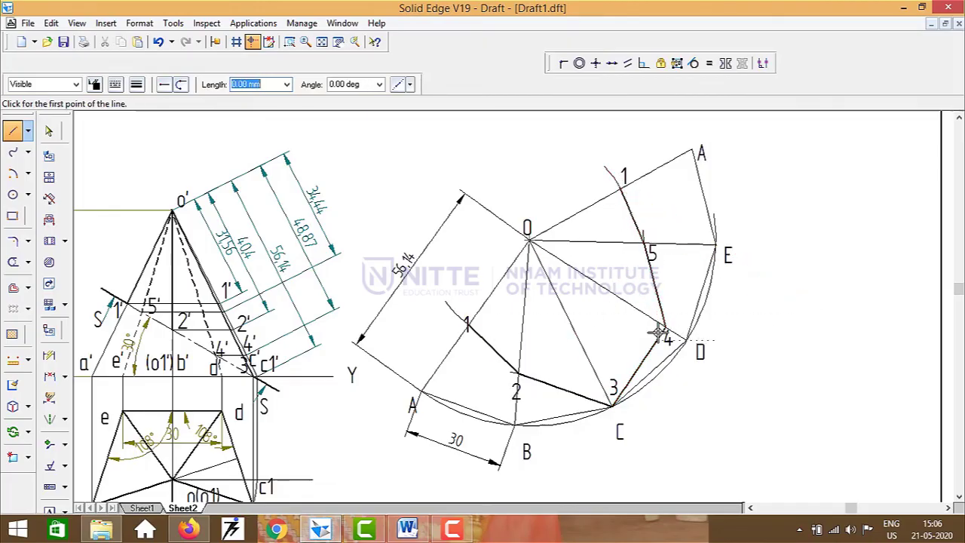
key("Escape")
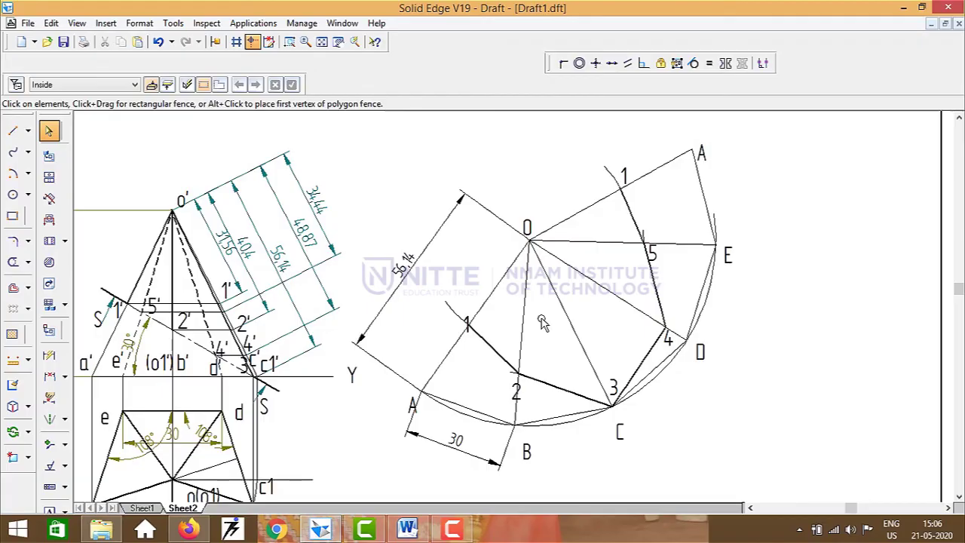
Step: Split the development's first edge OA at point 1 and edge OB at point 2
left_click(445, 364)
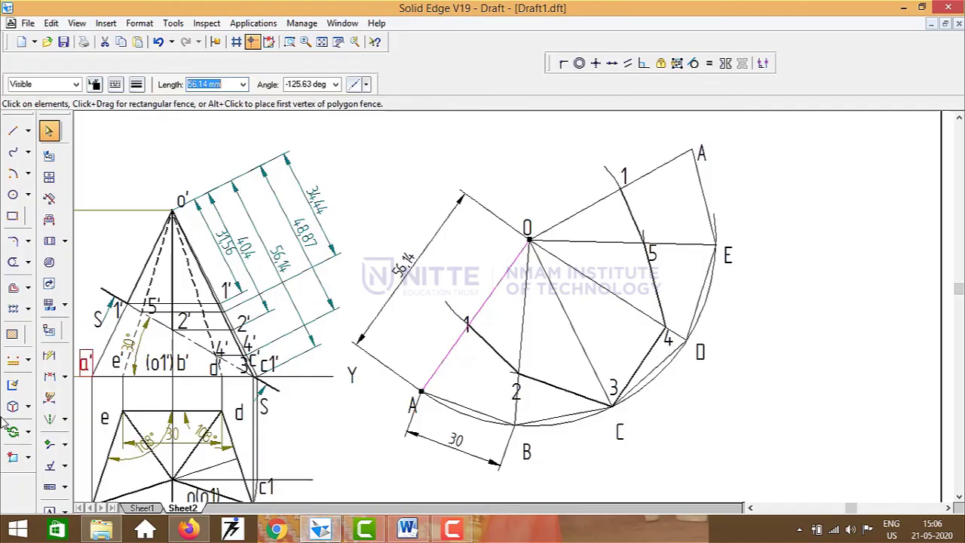
left_click(28, 263)
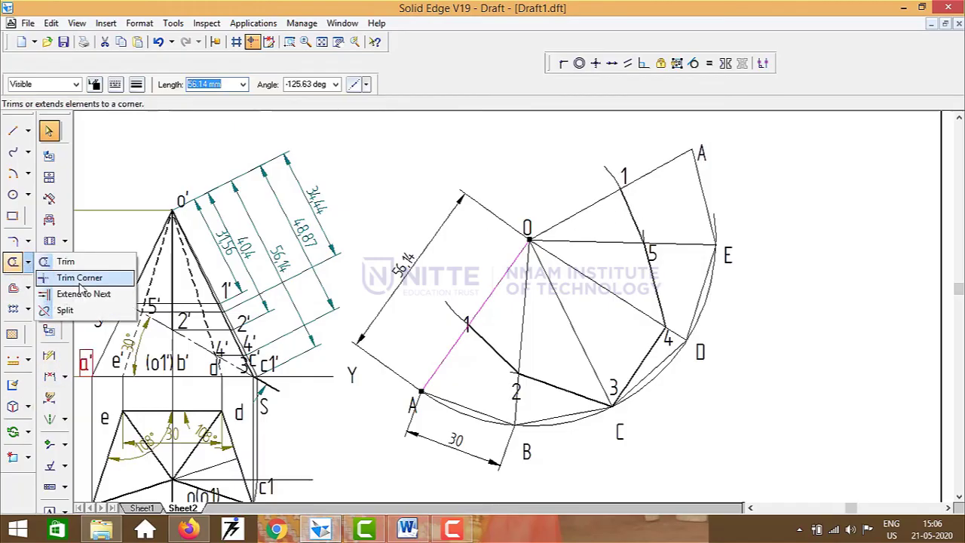
left_click(44, 310)
left_click(484, 295)
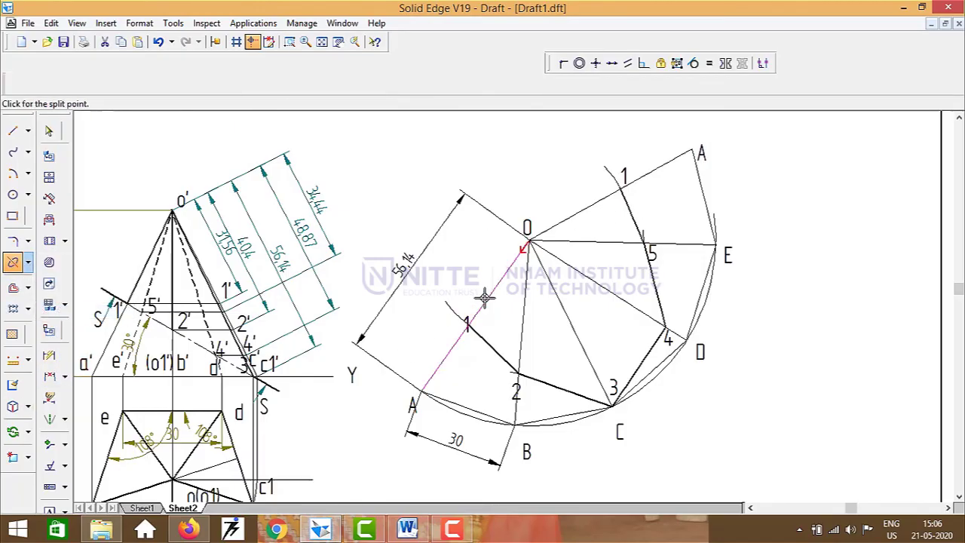
left_click(468, 324)
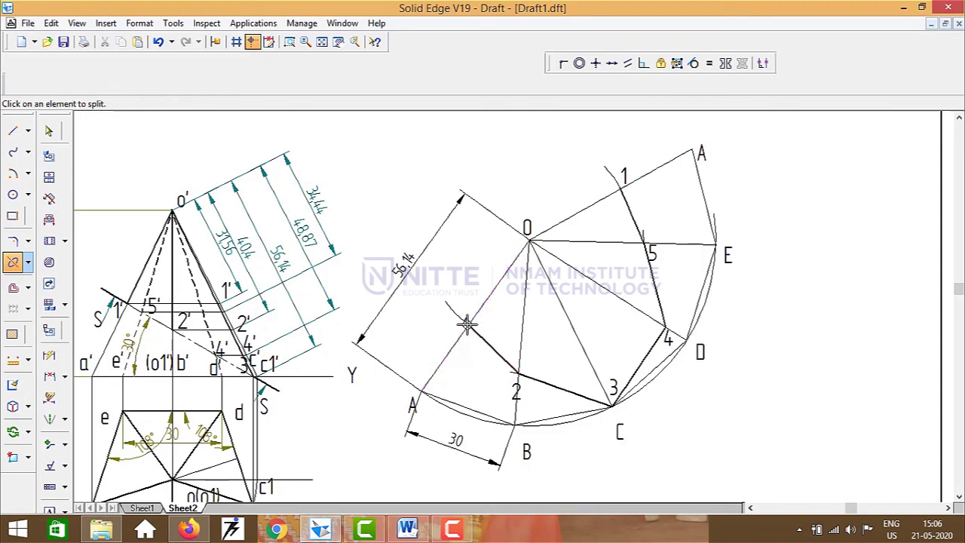
left_click(524, 302)
left_click(520, 375)
left_click(570, 325)
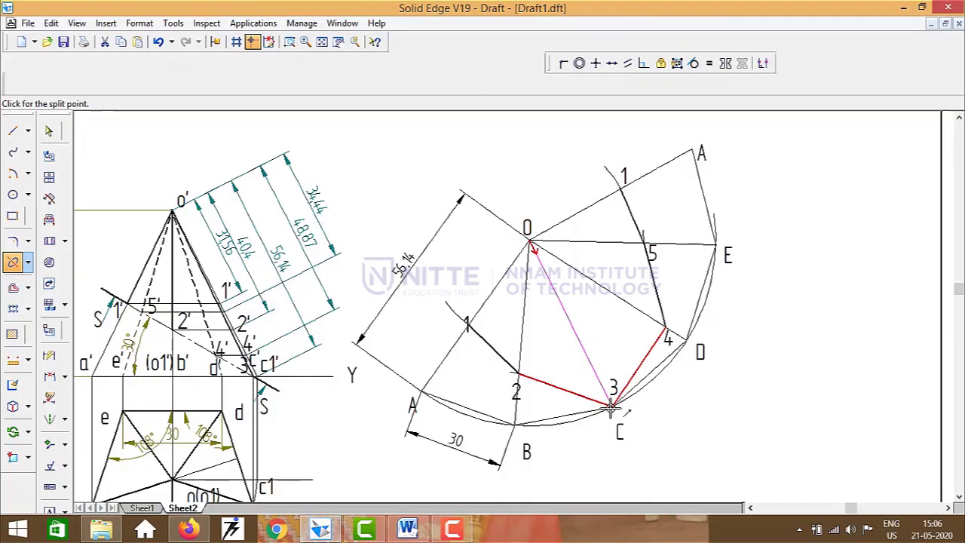
key("Escape")
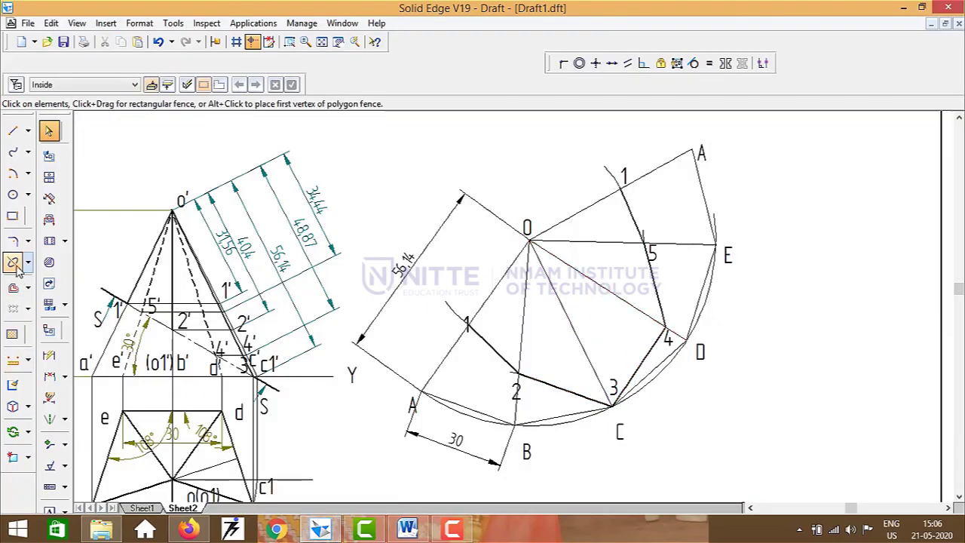
Step: Split edge OD at point 4, edge OE at point 5 and the closing edge OA at point 1
left_click(13, 262)
left_click(610, 290)
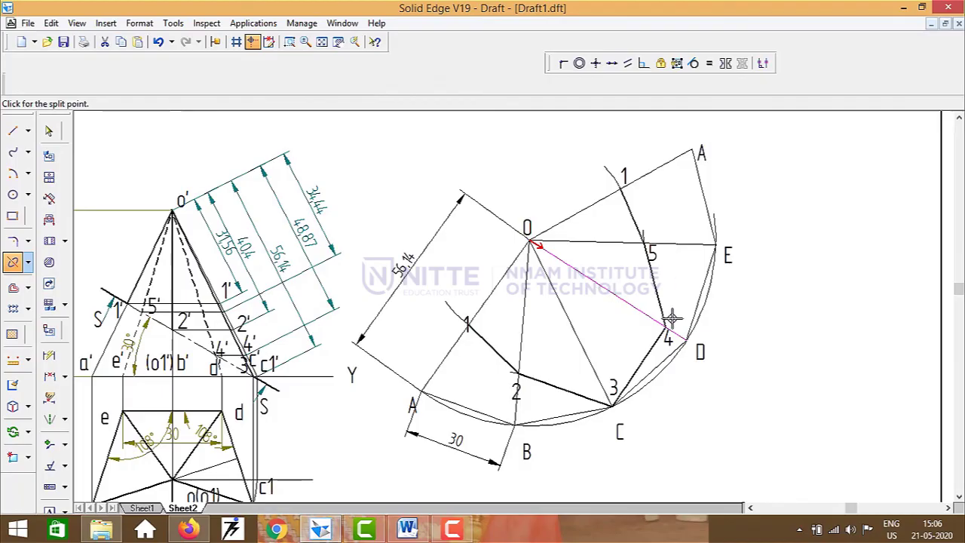
left_click(667, 330)
left_click(584, 241)
left_click(639, 244)
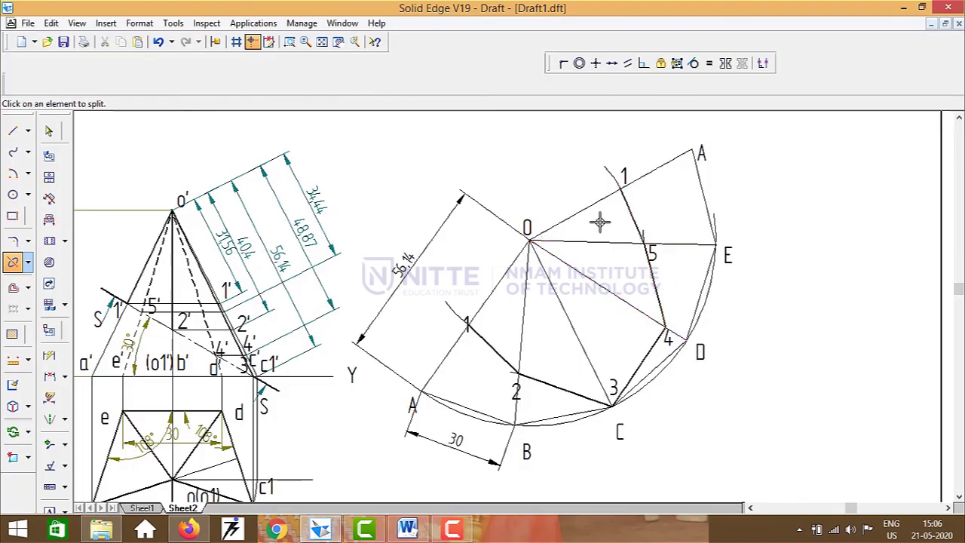
left_click(585, 209)
left_click(620, 190)
key("Escape")
Step: Set the line width of the six edge segments from O to the cut points to 0.4 mm
key("l")
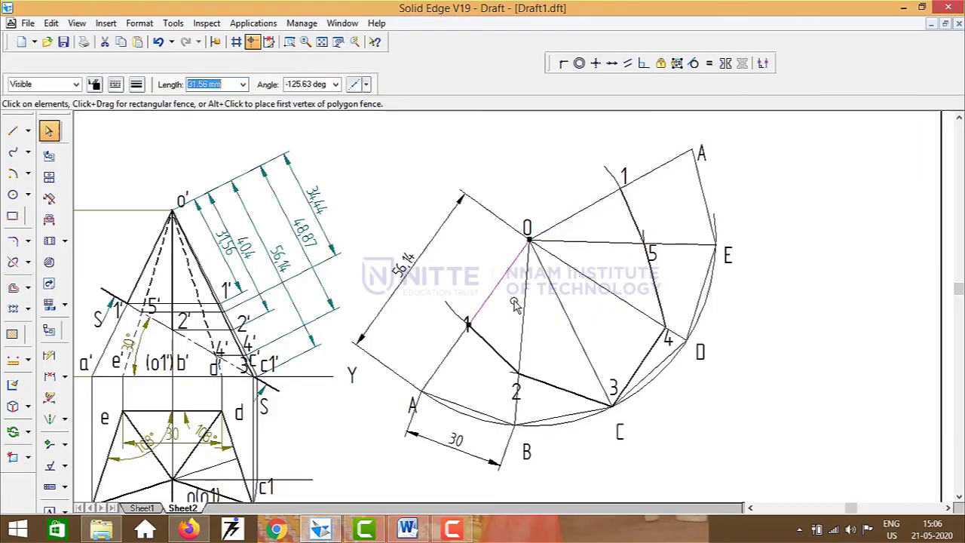
left_click(566, 308, "ctrl")
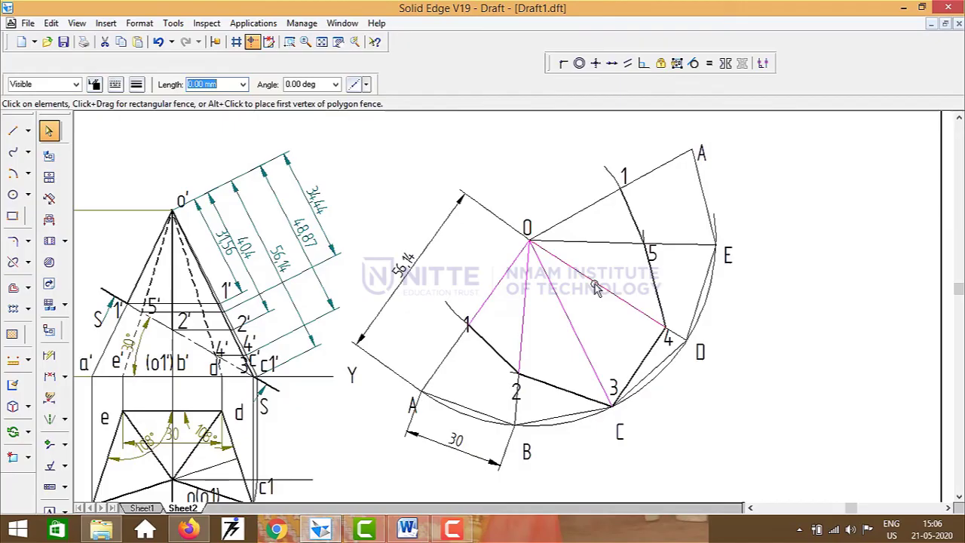
left_click(585, 241, "ctrl")
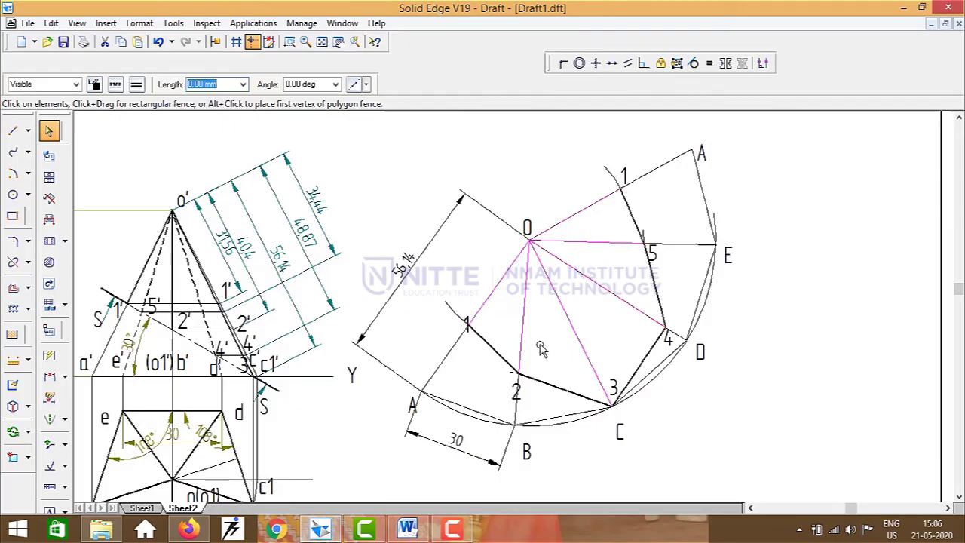
left_click(136, 86)
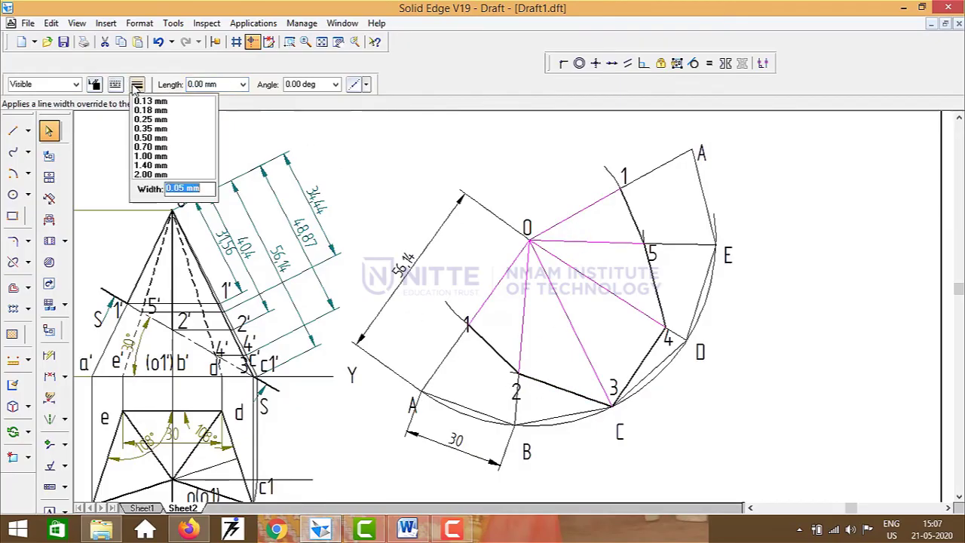
key("BackSpace")
type(".4")
key("Return")
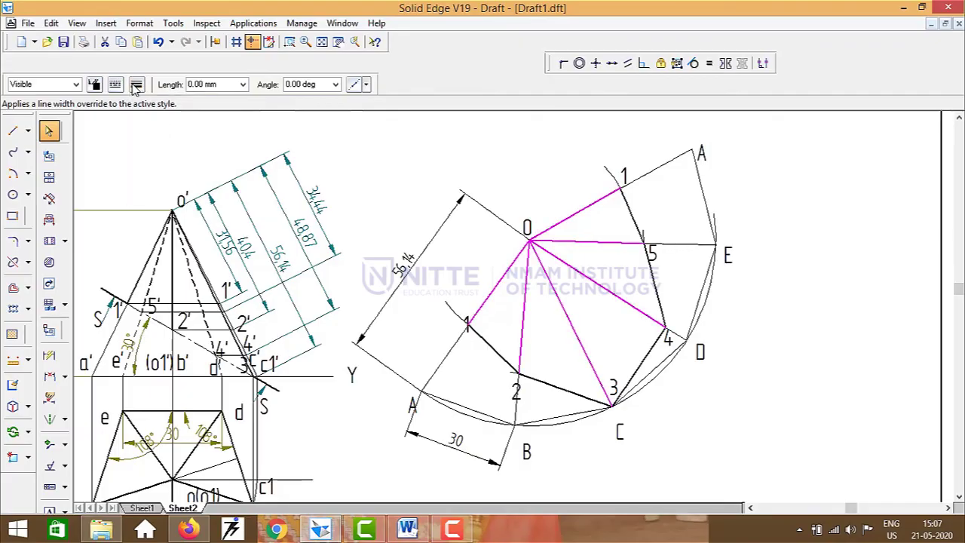
left_click(618, 313)
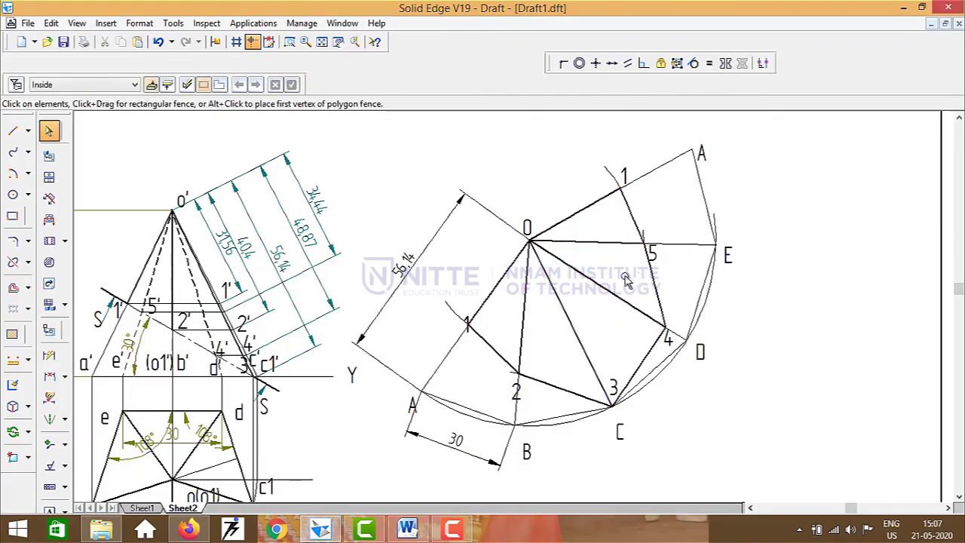
scroll(627, 279, "down", 3)
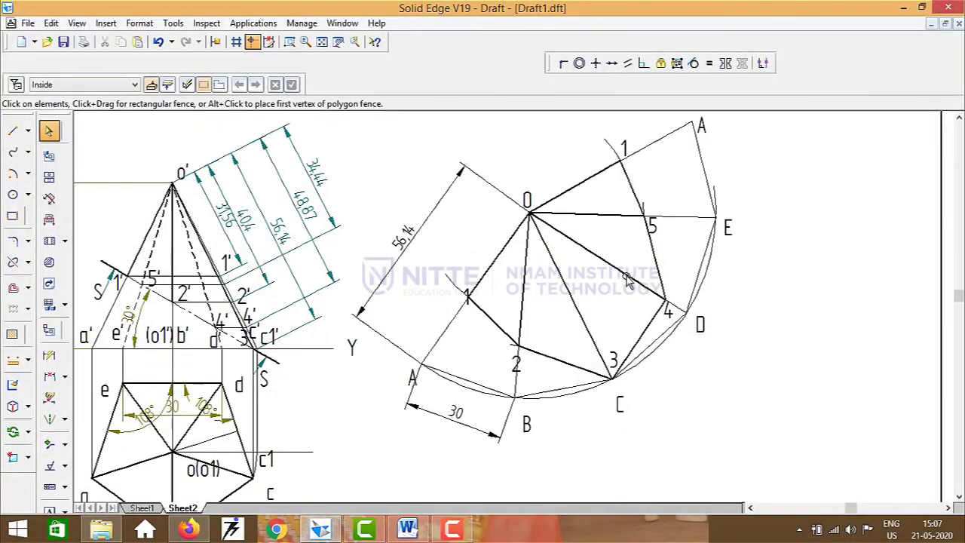